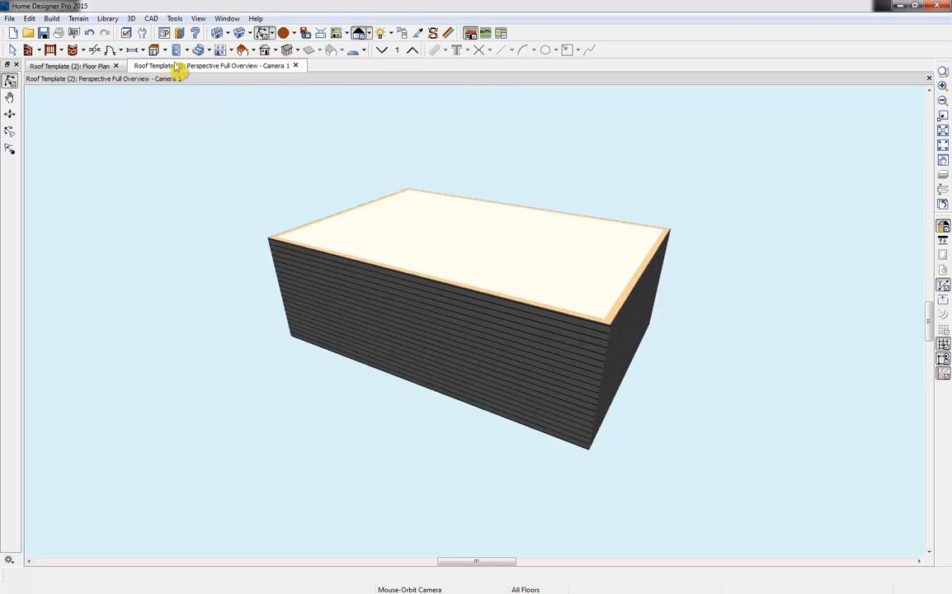
- Arrange the perspective overview and the floor plan side by side, giving the floor plan the wider share
left_click_drag(176, 69, 152, 101)
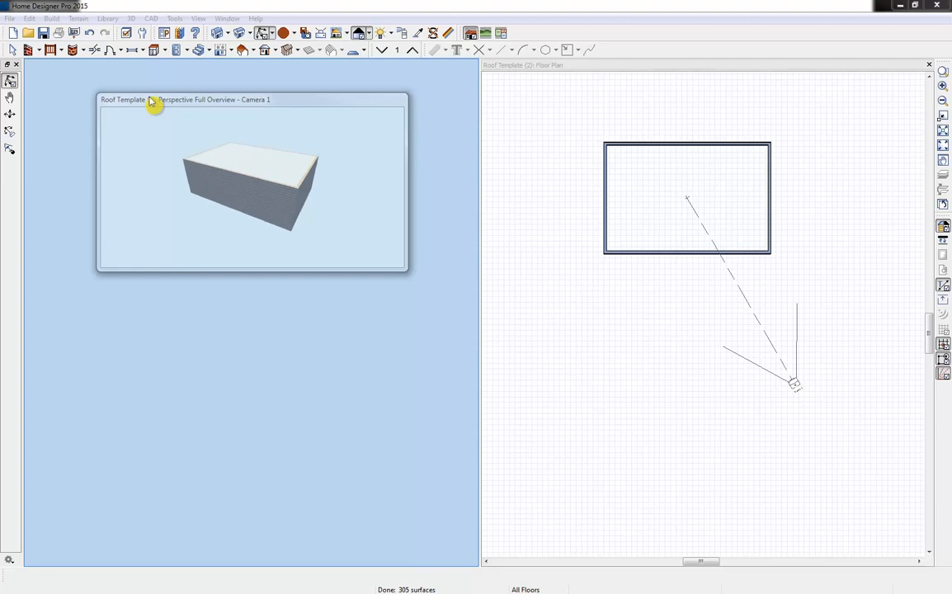
left_click_drag(152, 101, 155, 104)
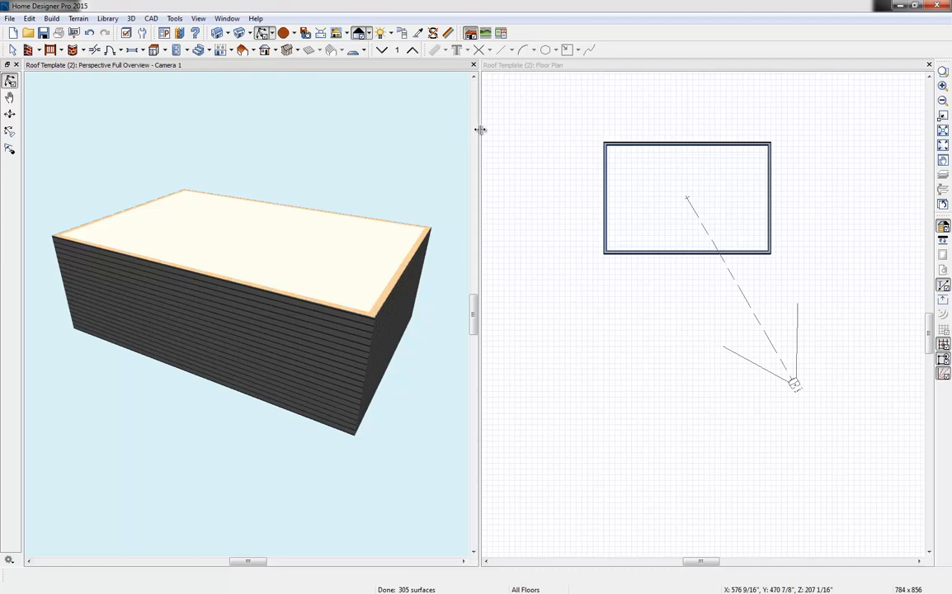
left_click_drag(479, 130, 436, 133)
middle_click_drag(573, 153, 572, 204)
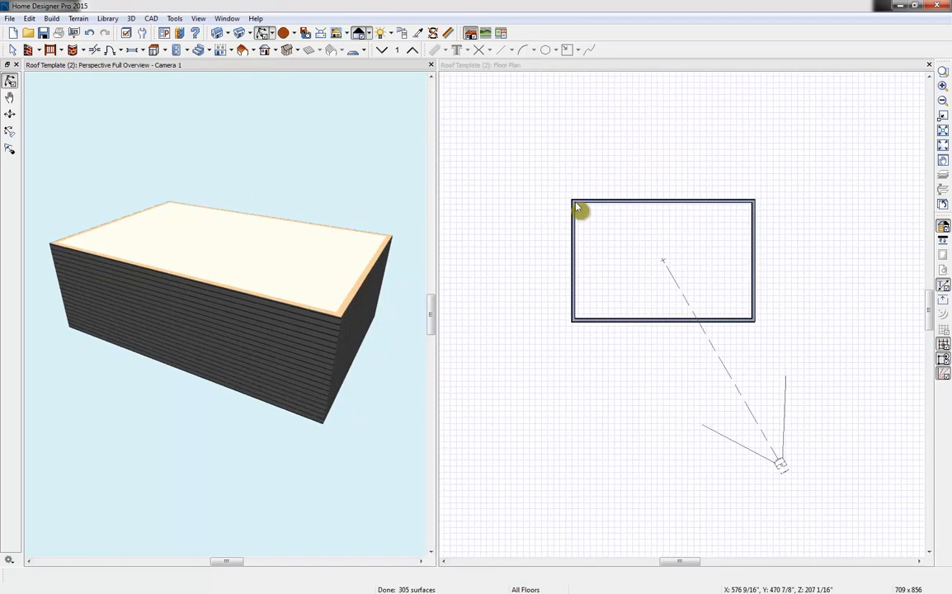
scroll(572, 204, "up", 1)
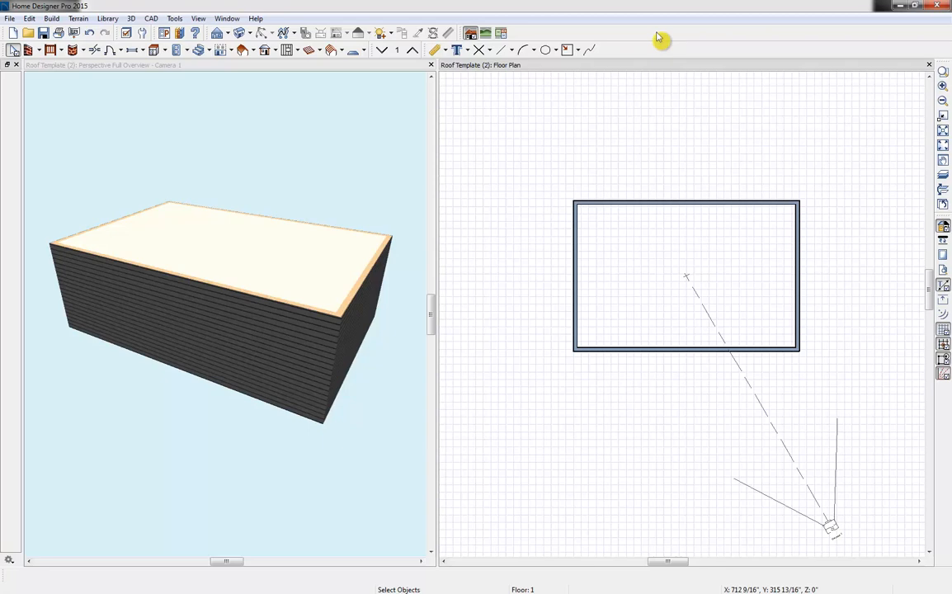
- Review the Build Roof settings for the rectangular building, leaving Auto Rebuild Roofs turned off
left_click(651, 203)
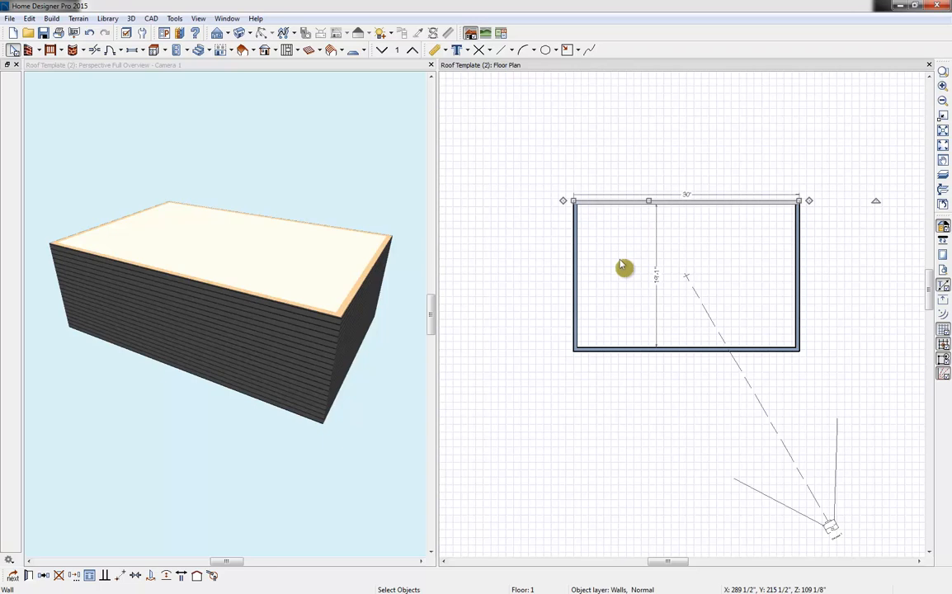
left_click(242, 50)
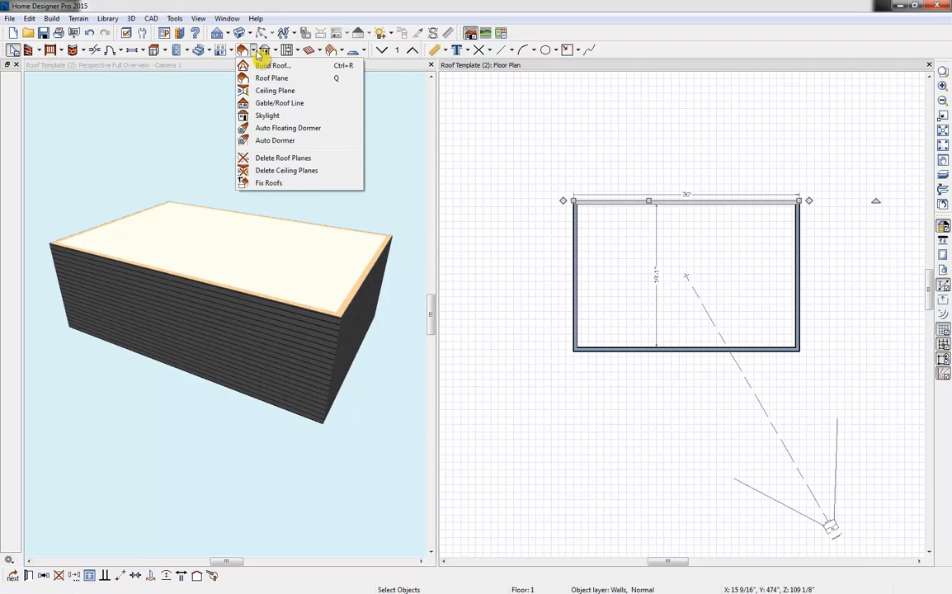
left_click(303, 68)
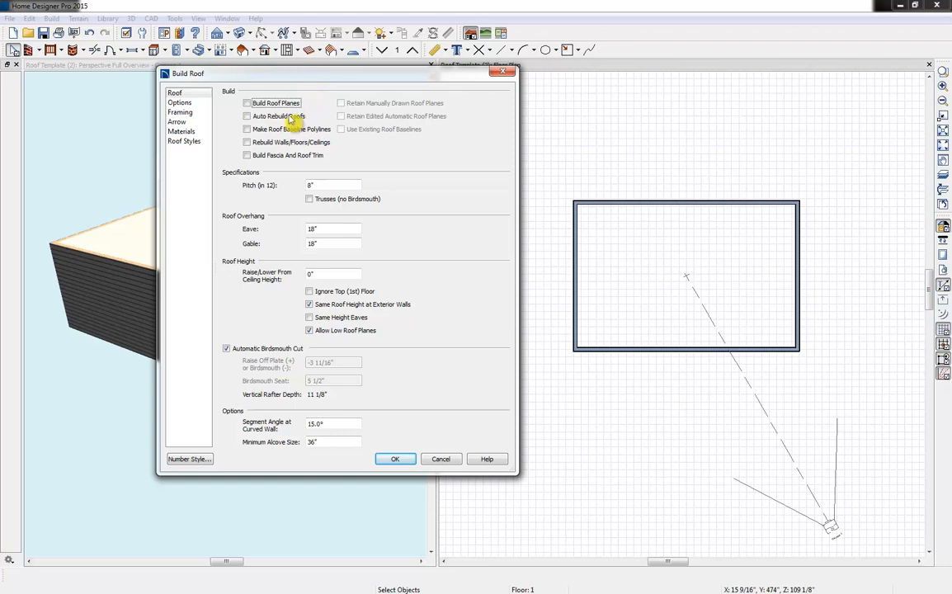
left_click(246, 116)
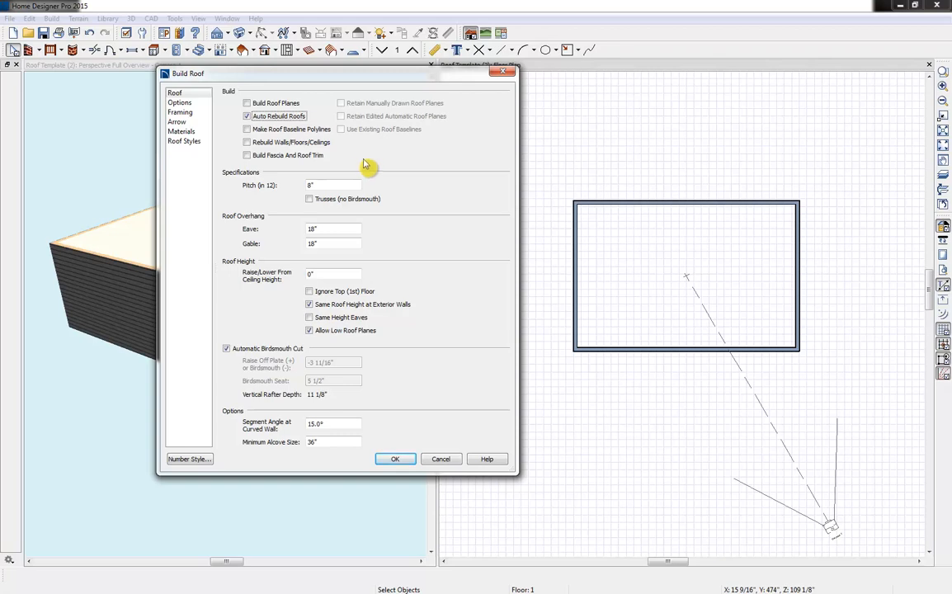
left_click(247, 116)
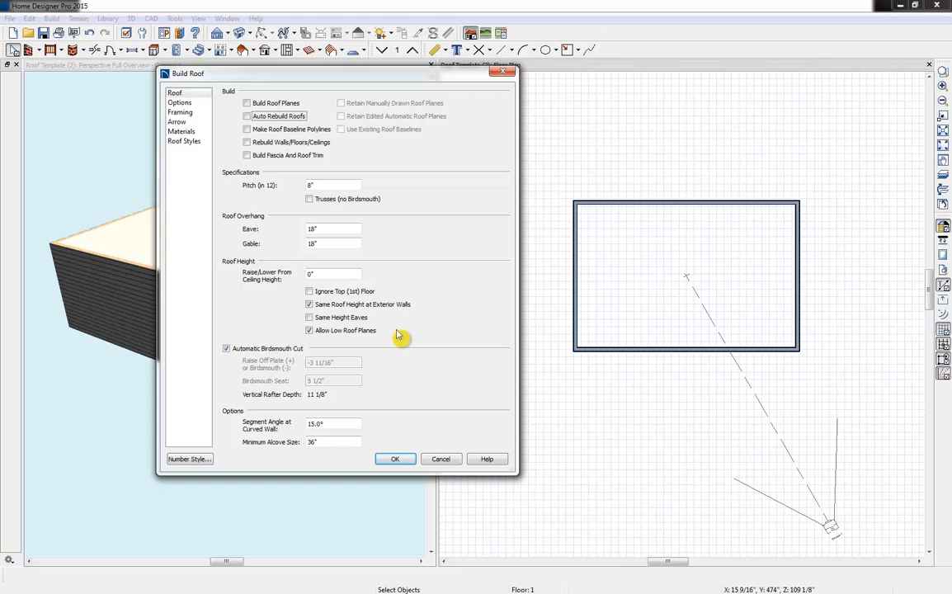
left_click(395, 460)
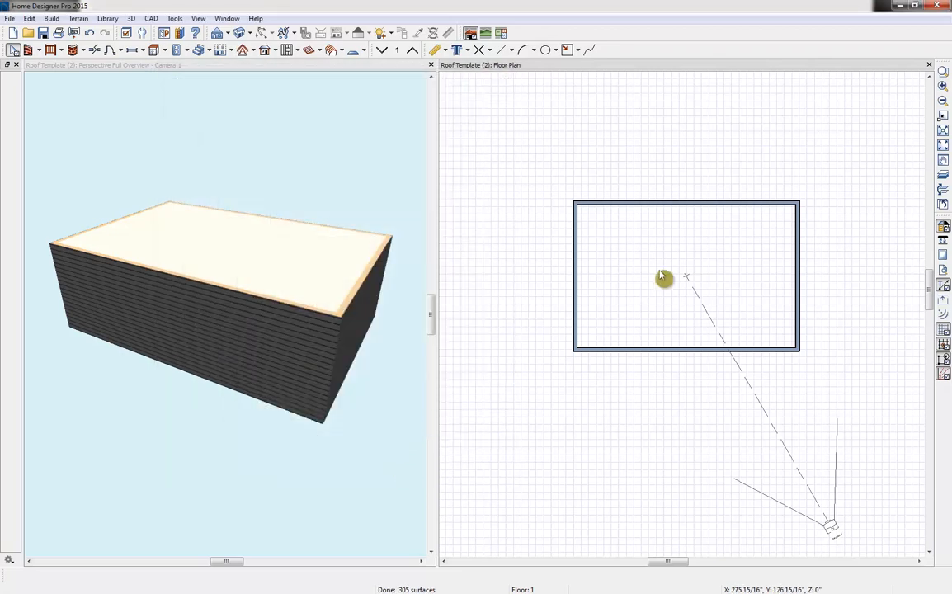
- Draw a roof plane on the upper exterior wall of the plan, about 21'-7" long and extending about 7' inward
left_click(253, 51)
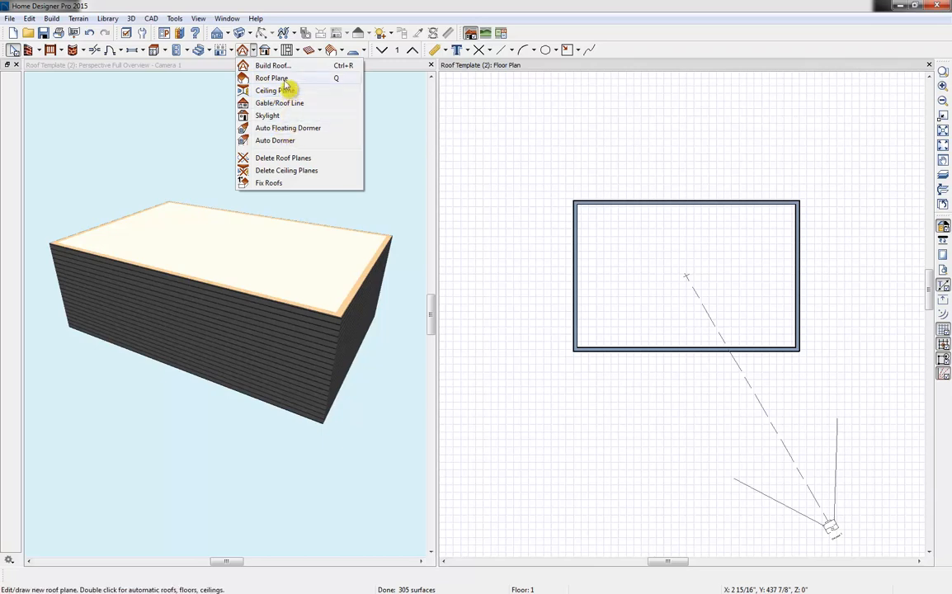
left_click(346, 84)
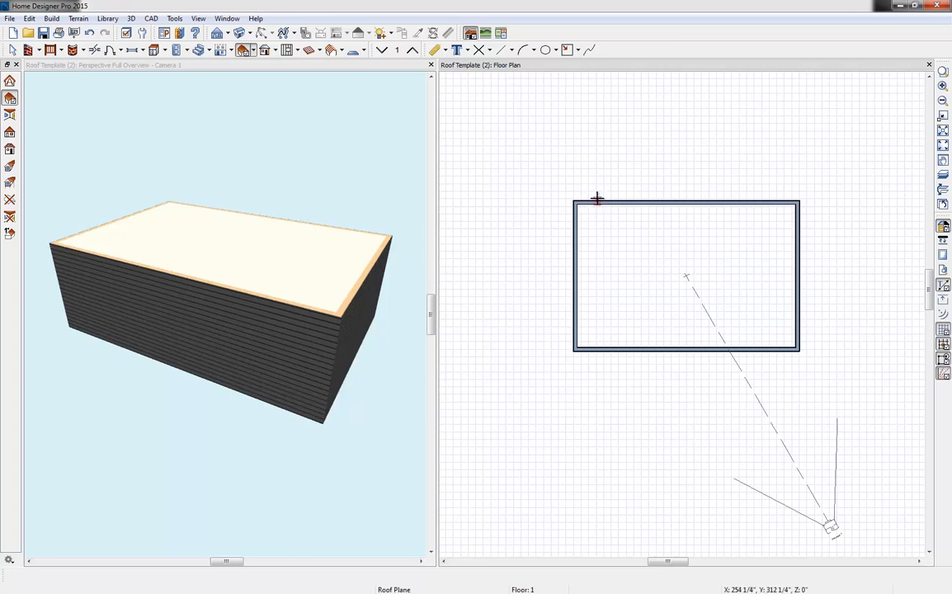
left_click_drag(597, 198, 776, 203)
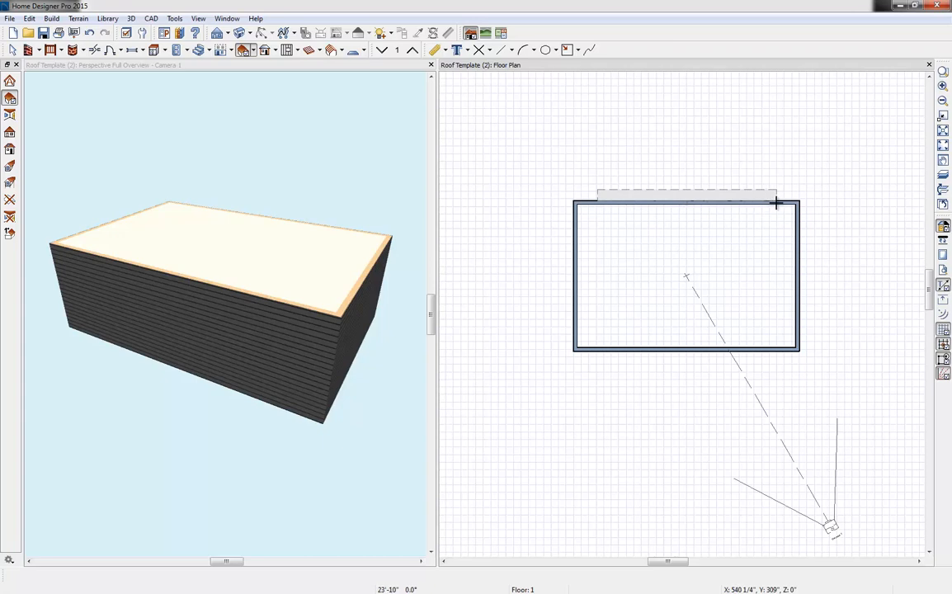
mouse_move(776, 203)
left_mouse_down()
mouse_move(649, 196)
mouse_move(759, 201)
left_mouse_up()
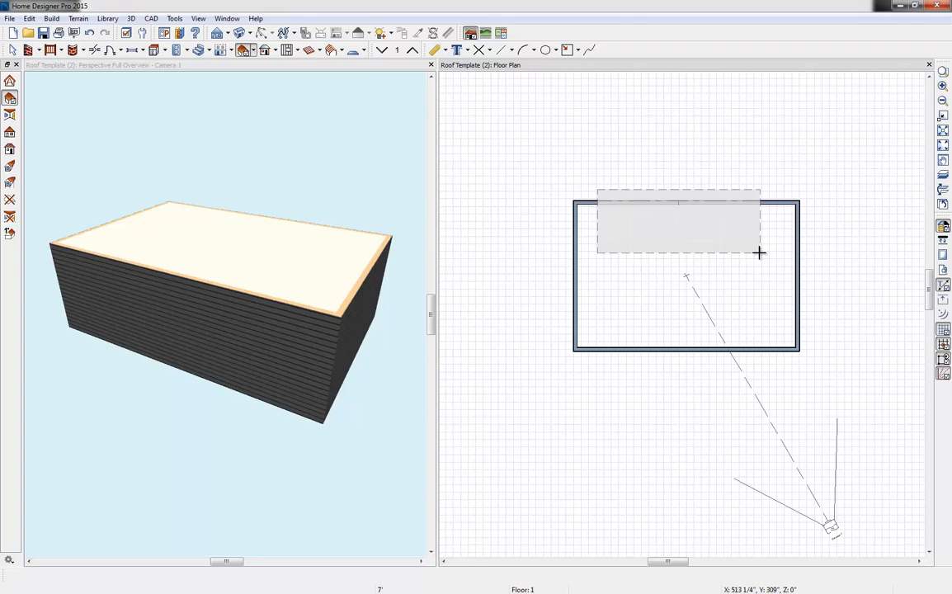
left_click(760, 252)
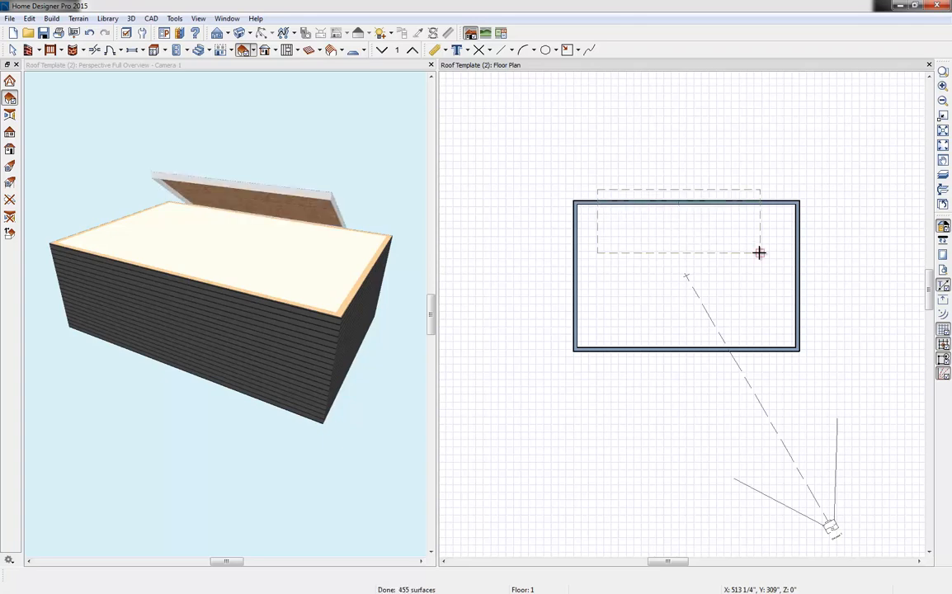
- Draw a second roof plane along the right exterior wall in the floor plan, extending about 3' inward
left_click(283, 147)
left_click_drag(331, 125, 162, 112)
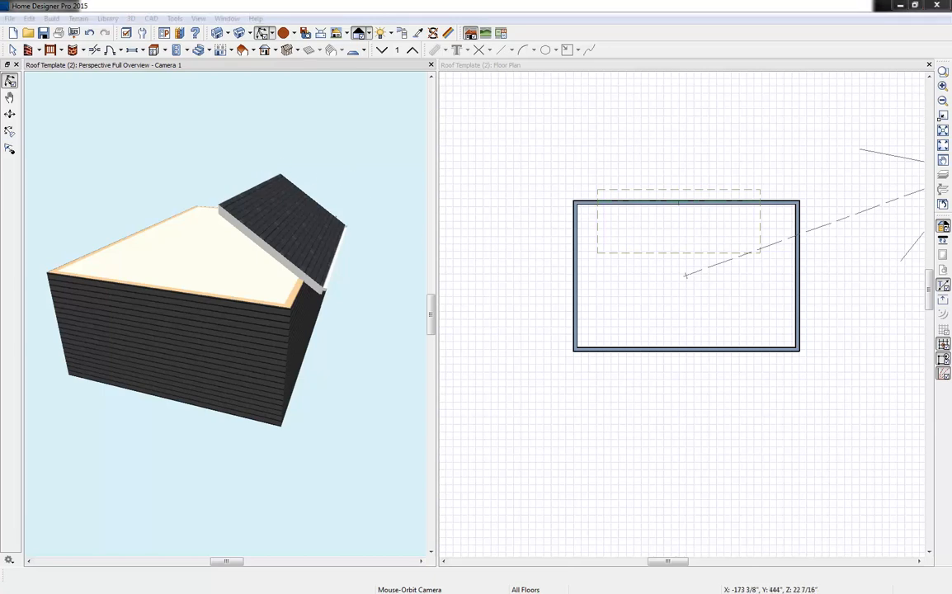
left_click_drag(950, 33, 612, 37)
left_click(525, 79)
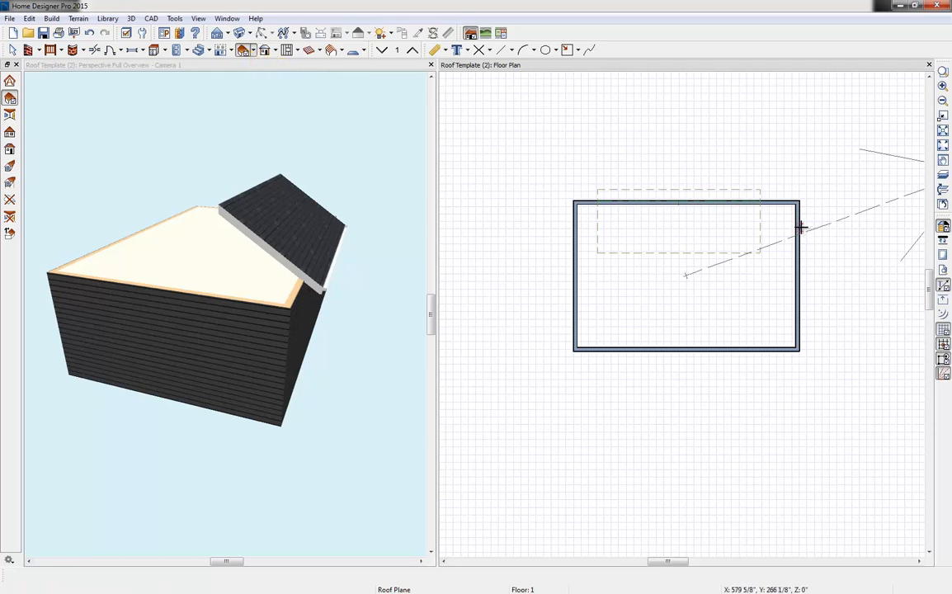
left_click_drag(802, 226, 802, 322)
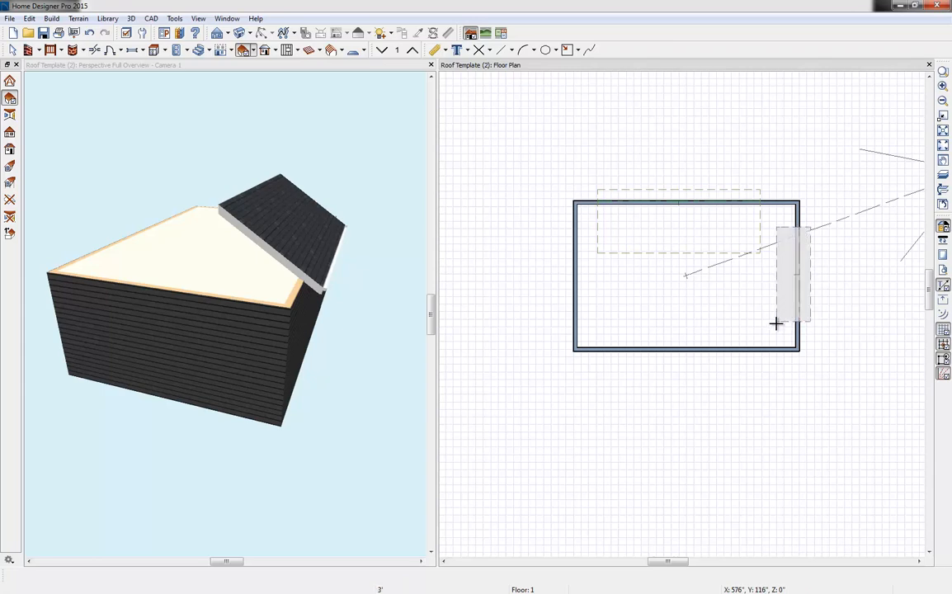
left_click(776, 323)
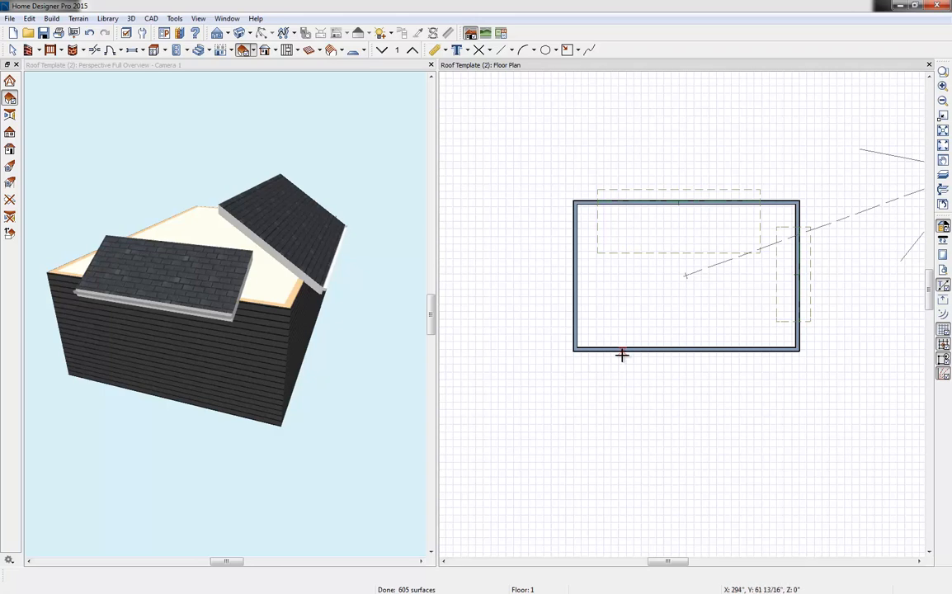
- Draw roof planes on the lower exterior wall, about 16'-9" long, and on the left exterior wall, extending about 2'-6" inward
left_click_drag(622, 354, 748, 355)
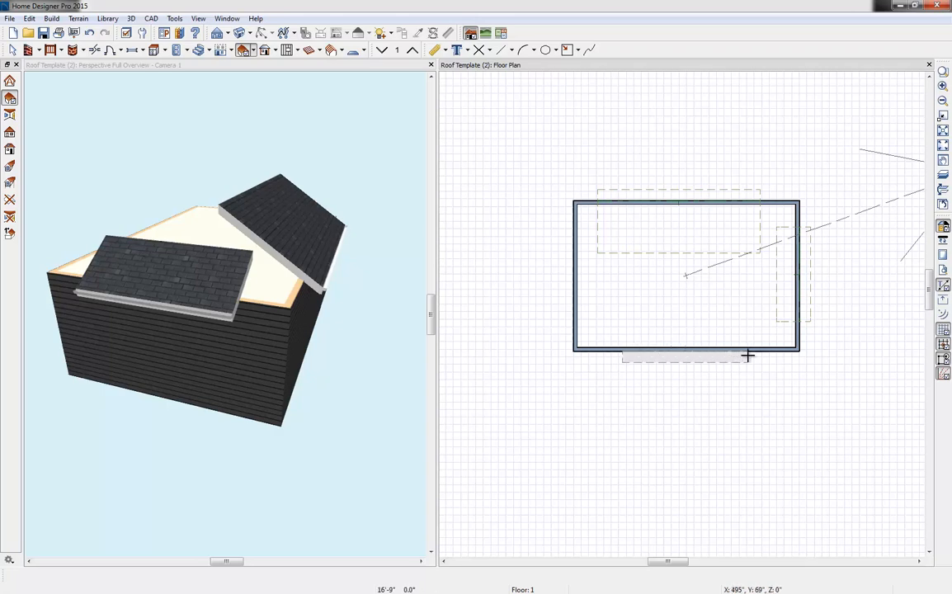
left_click(752, 309)
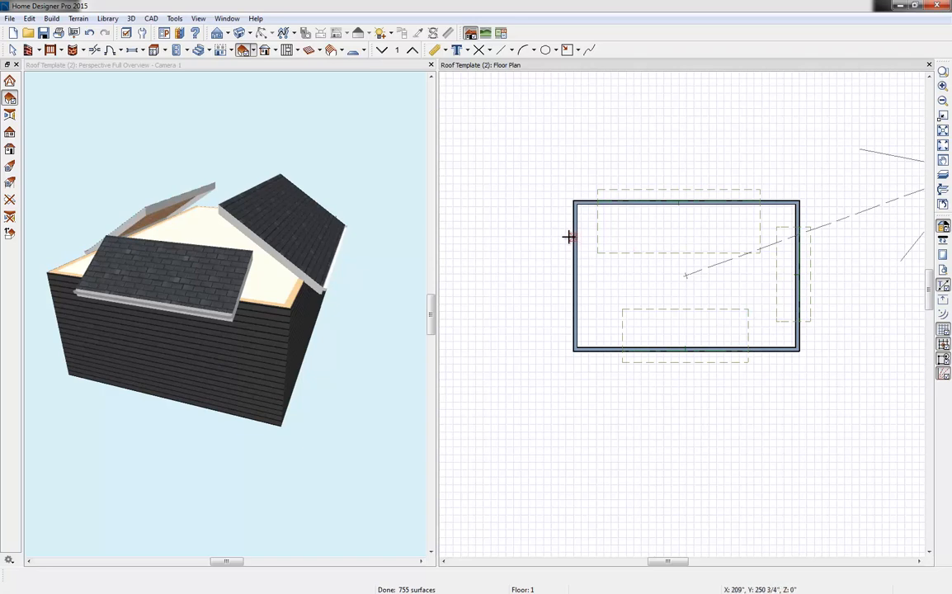
left_click_drag(570, 237, 565, 319)
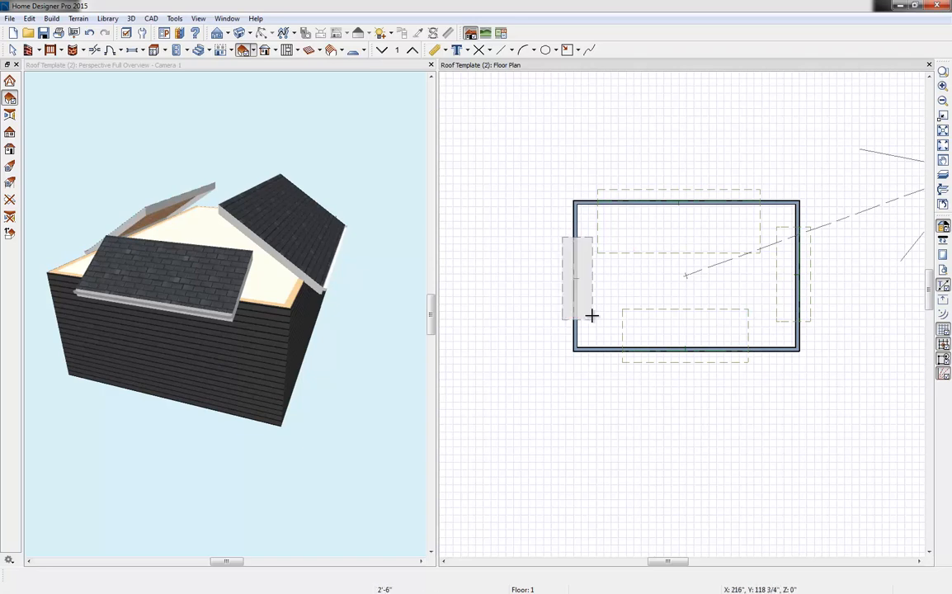
left_click(592, 316)
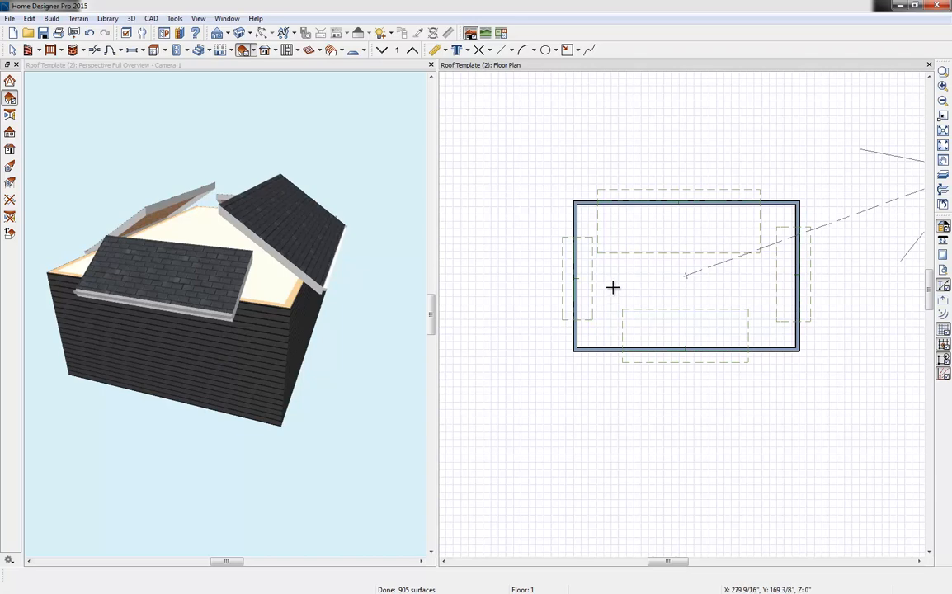
- Join the left edge of the upper wall's roof plane to the left wall's roof plane to form a hip
key("space")
left_click(601, 228)
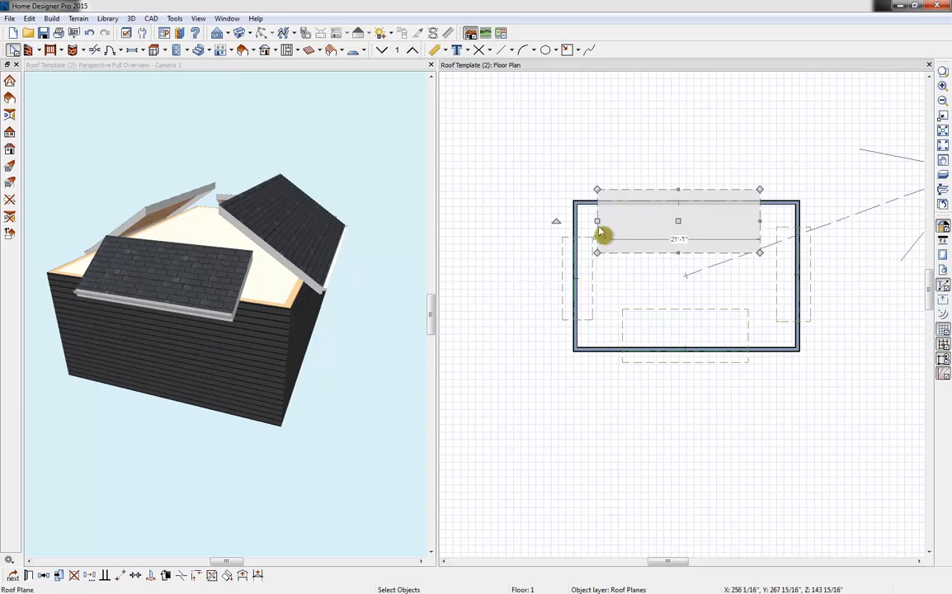
left_click(602, 238)
scroll(754, 220, "up", 2)
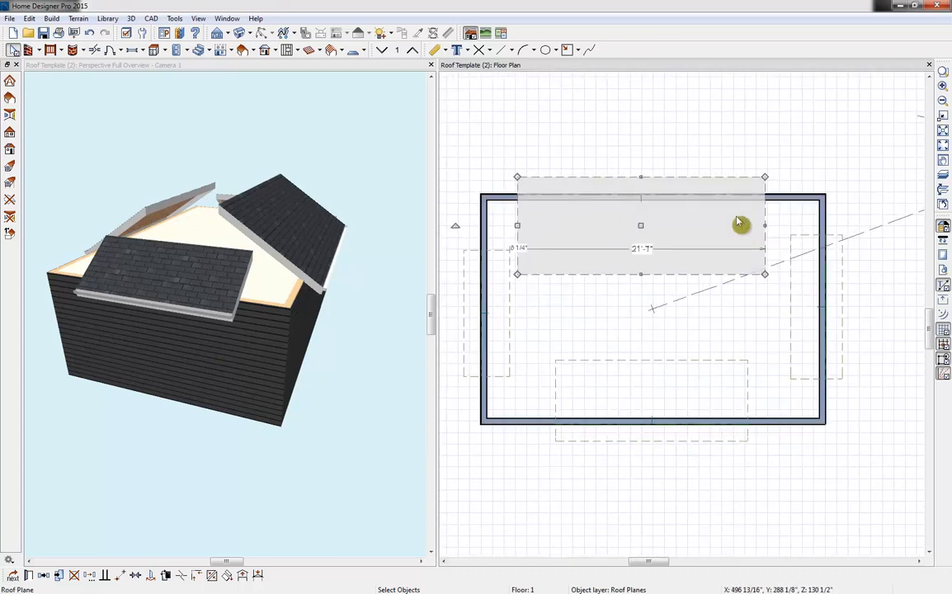
scroll(638, 223, "up", 2)
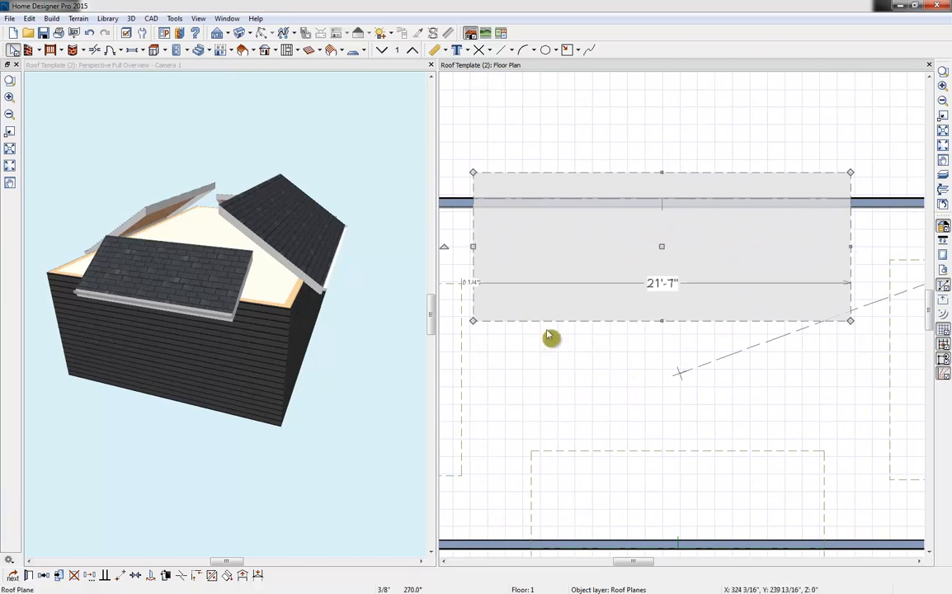
scroll(552, 334, "down", 3)
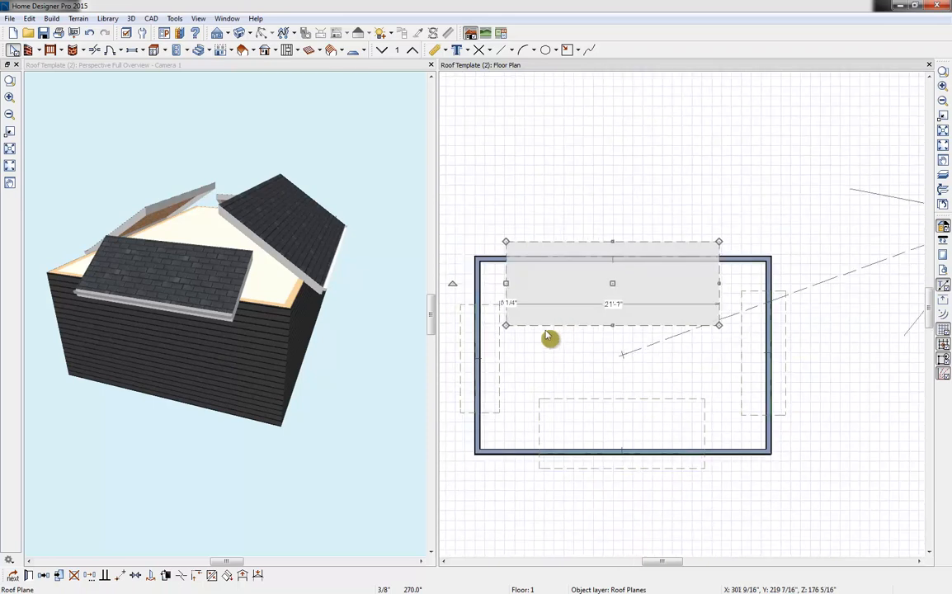
left_click(212, 576)
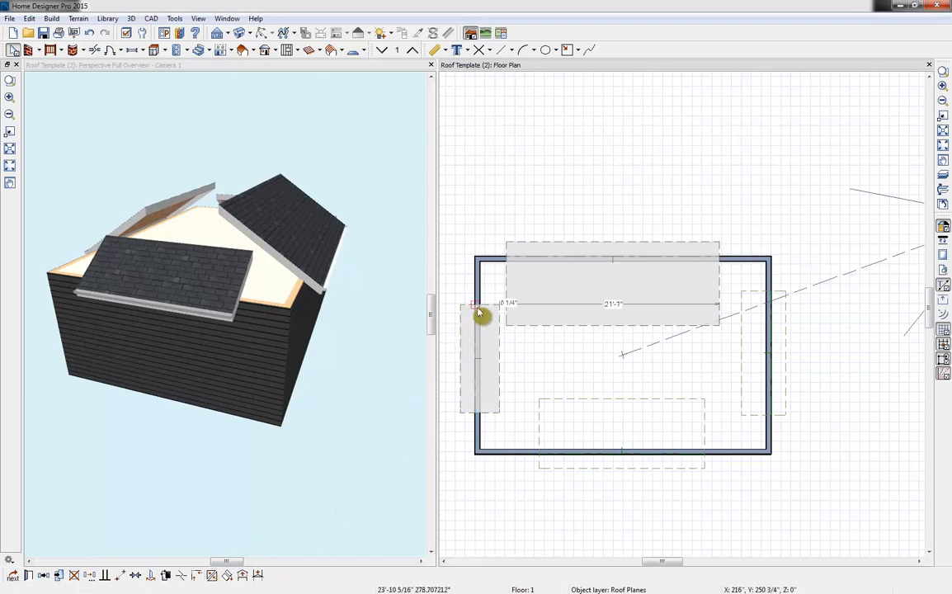
left_click(488, 311)
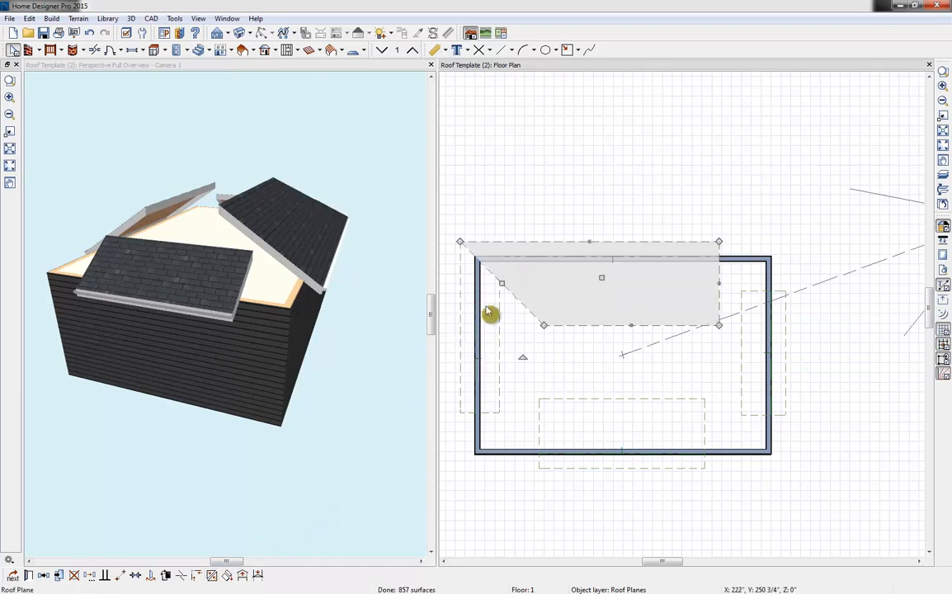
- Join the lower end of the left wall's roof plane to the lower wall's roof plane
left_click(299, 133)
left_click_drag(298, 132, 233, 251)
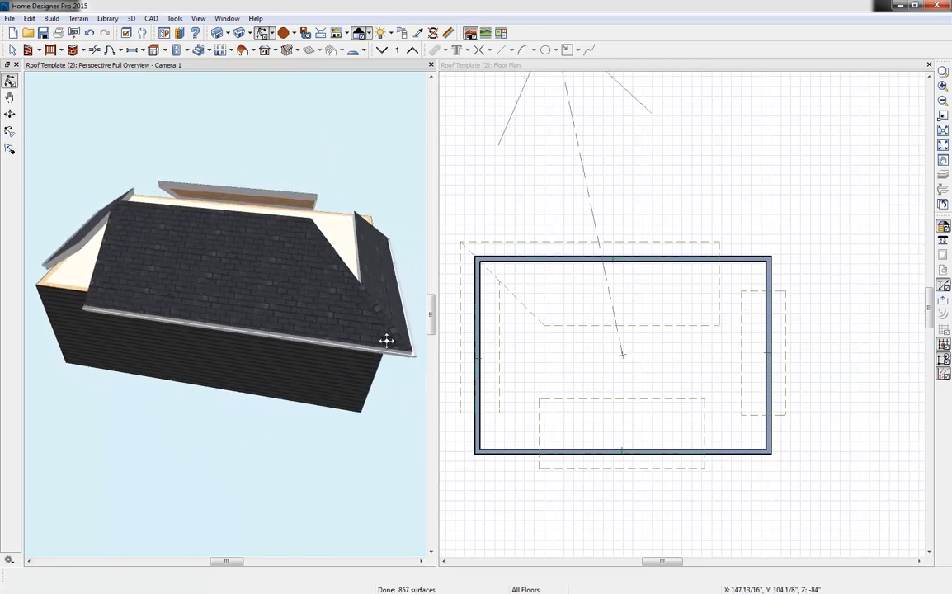
left_click(487, 417)
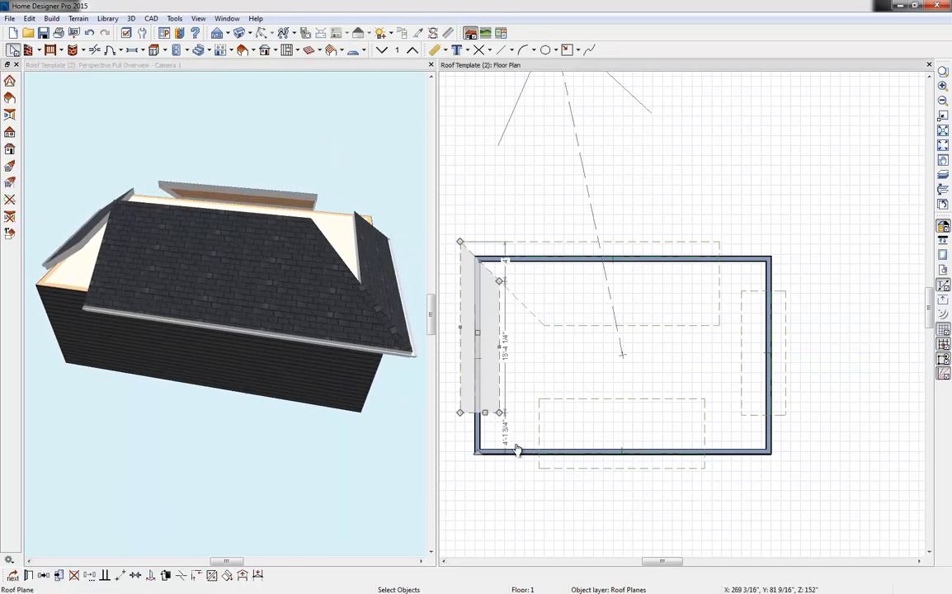
left_click(212, 576)
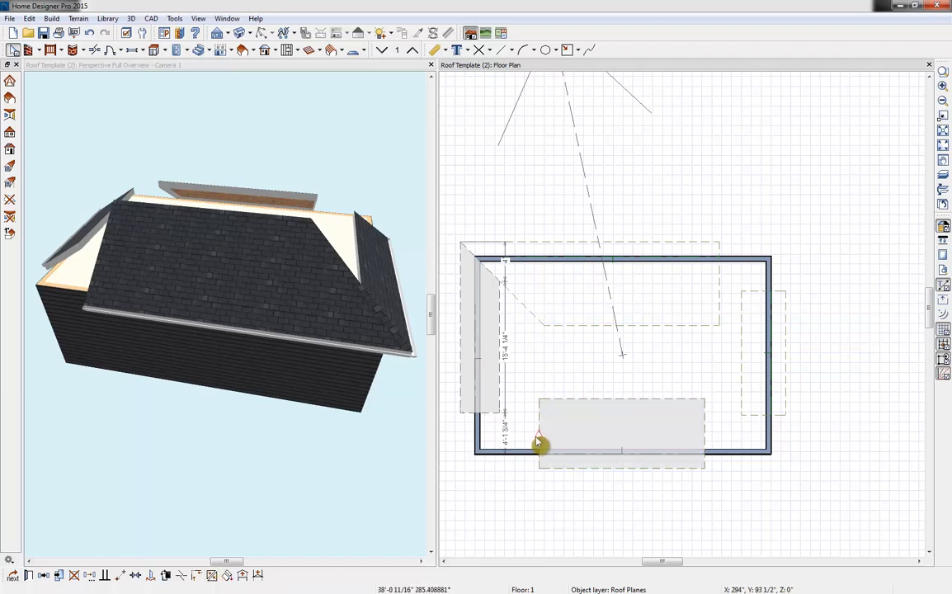
left_click(537, 447)
- Join the right edge of the lower wall's roof plane to the right wall's roof plane
left_click(702, 444)
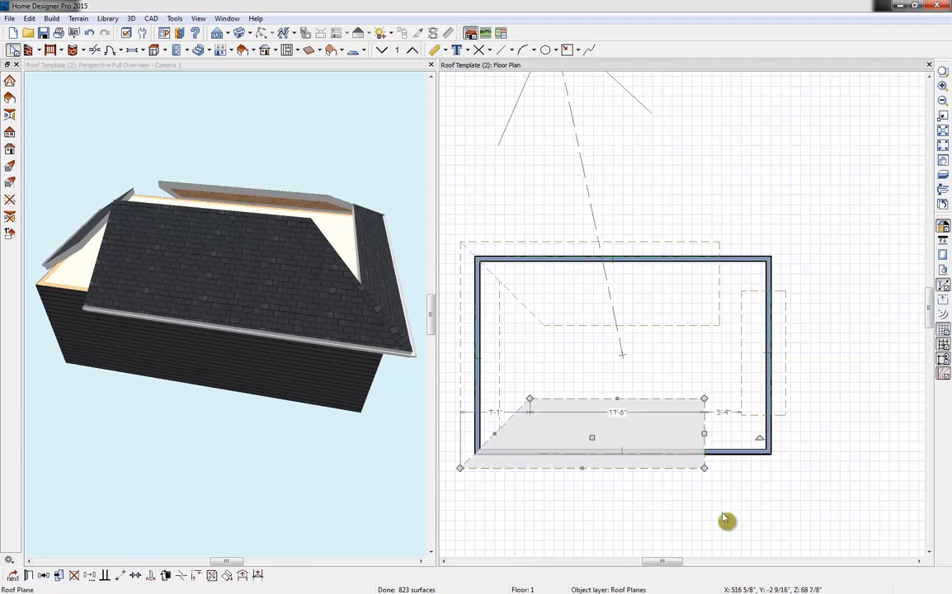
left_click(764, 445)
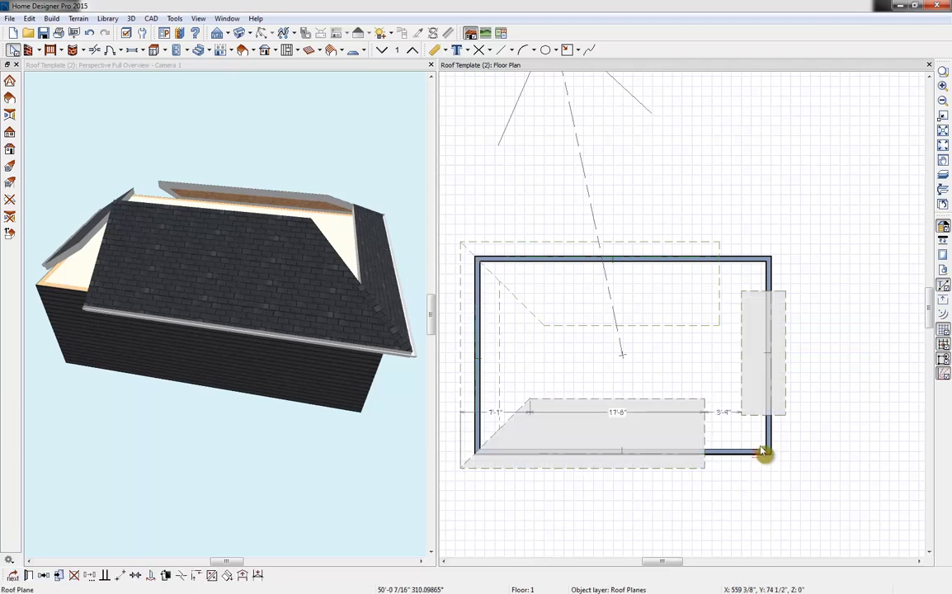
left_click(761, 423)
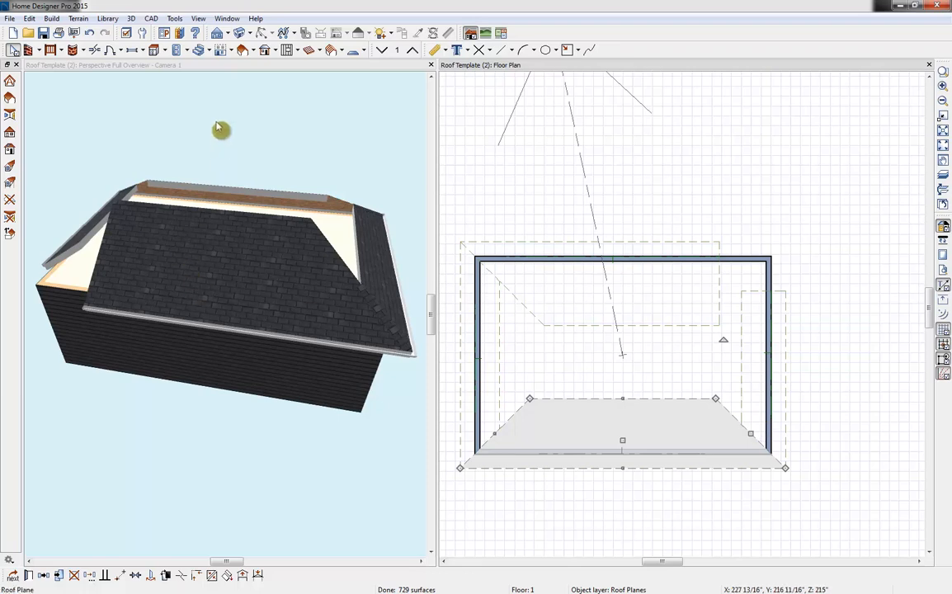
- Join the upper end of the right wall's roof plane to the upper wall's roof plane to form a hip
left_click(204, 143)
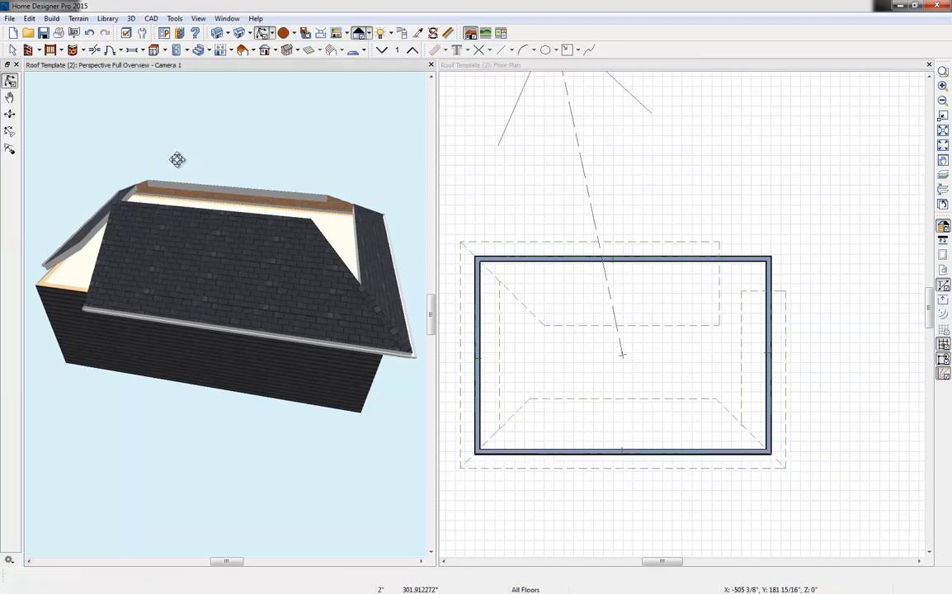
left_click_drag(178, 159, 285, 163)
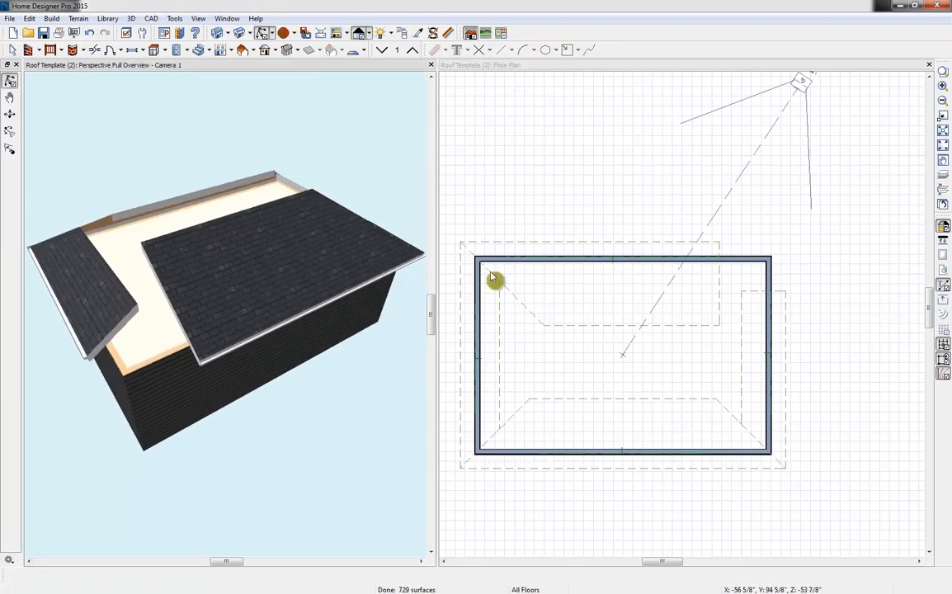
left_click(756, 295)
left_click_drag(756, 312, 726, 283)
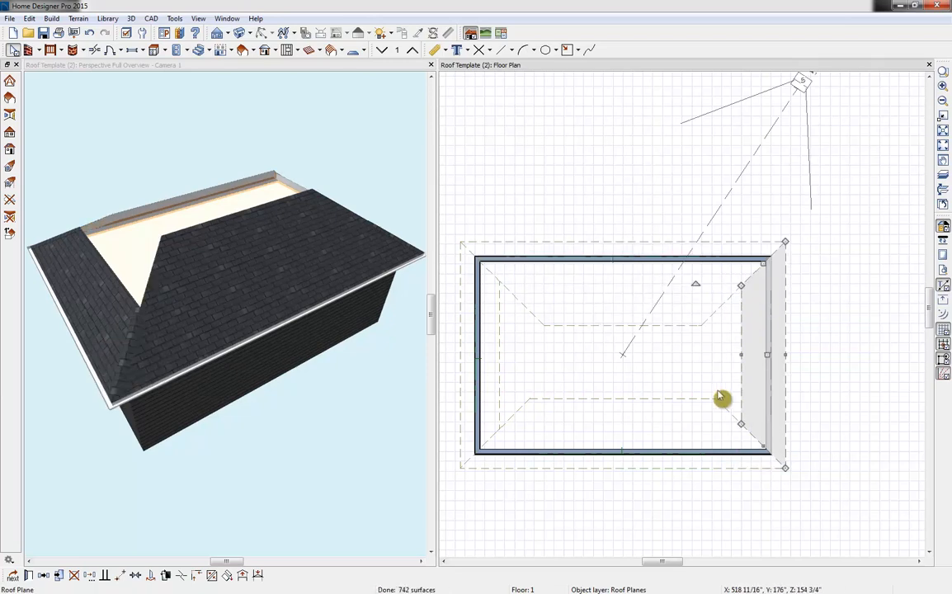
- Join the upper and lower walls' roof planes along the ridge, and join the right wall's roof plane to meet the ridge end
left_click(660, 328)
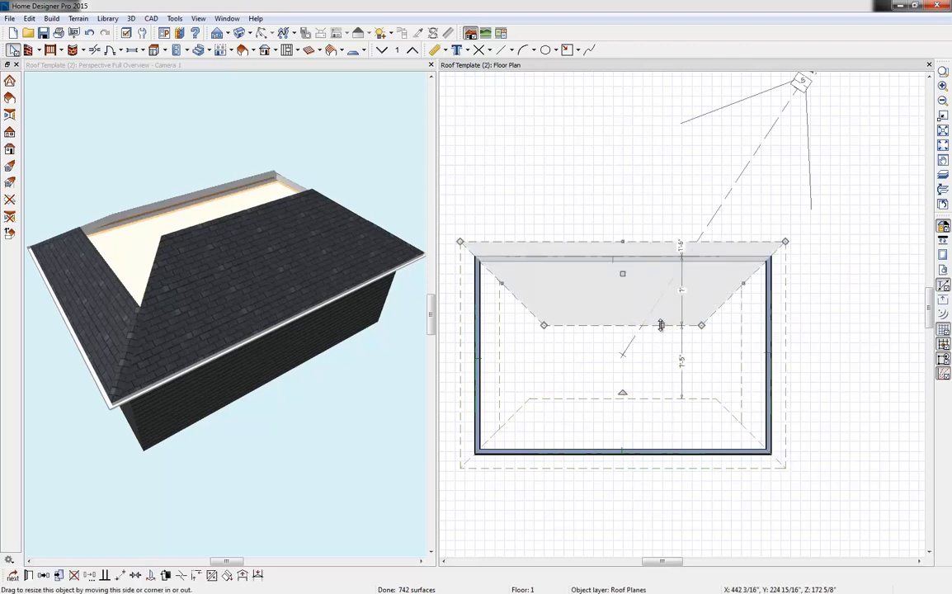
left_click(658, 400)
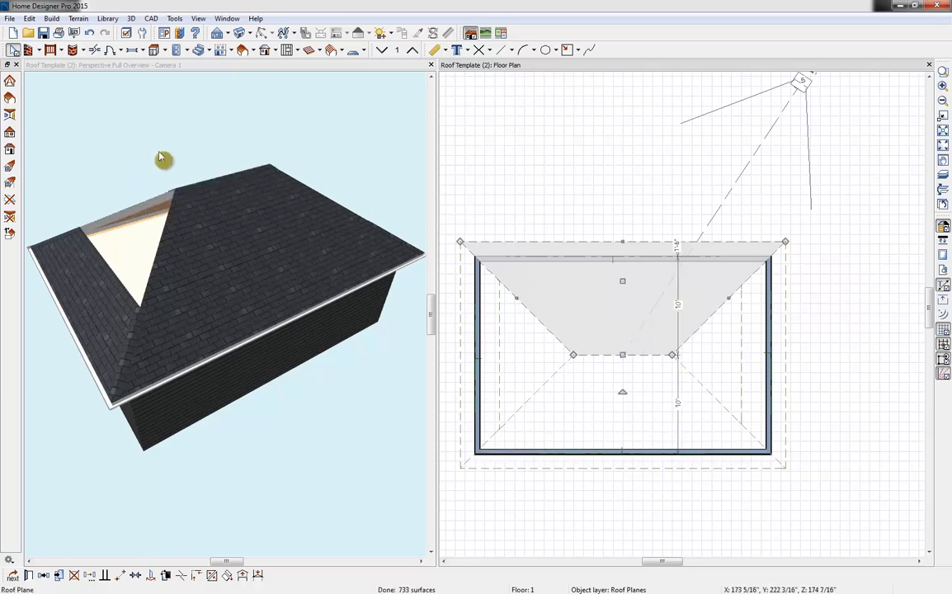
left_click(742, 354)
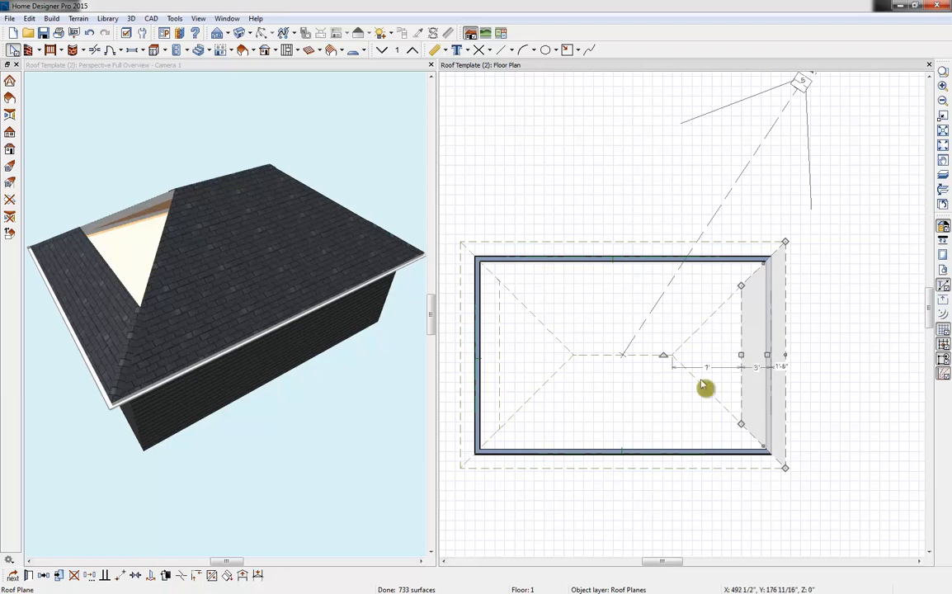
key("Escape")
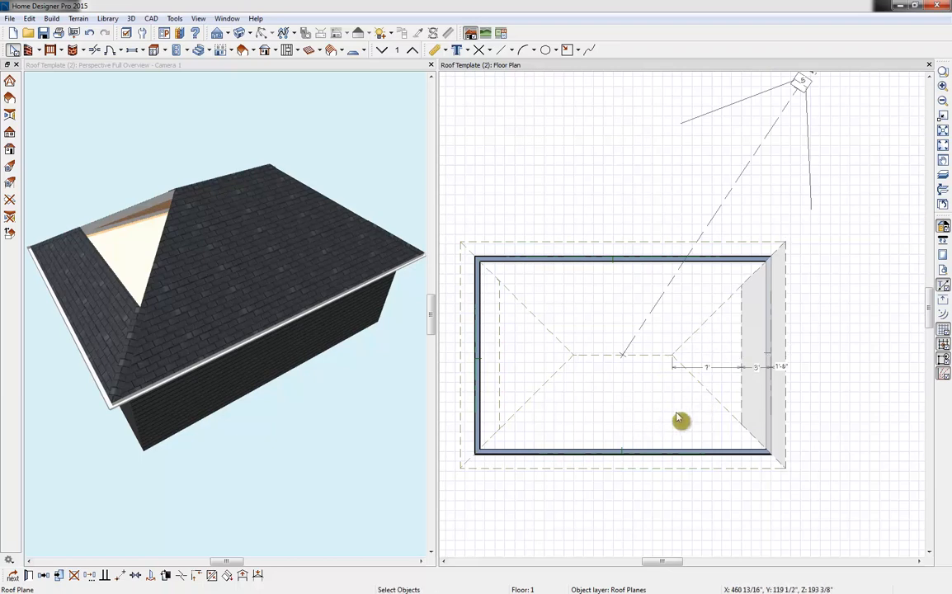
left_click_drag(677, 410, 699, 383)
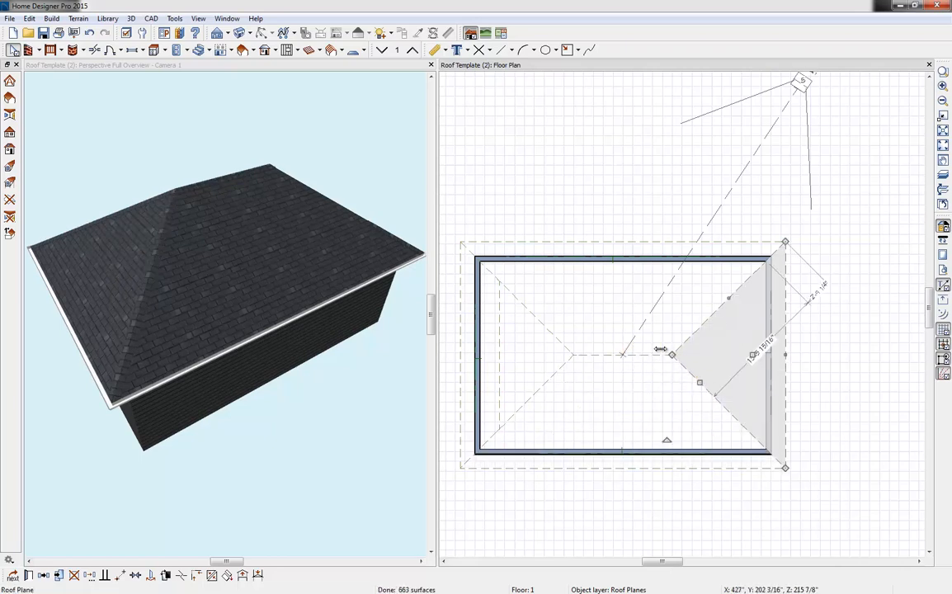
- Join the inner edge of the left wall's roof plane to the adjoining plane to close the hip, and inspect the roof in 3D
left_click(506, 368)
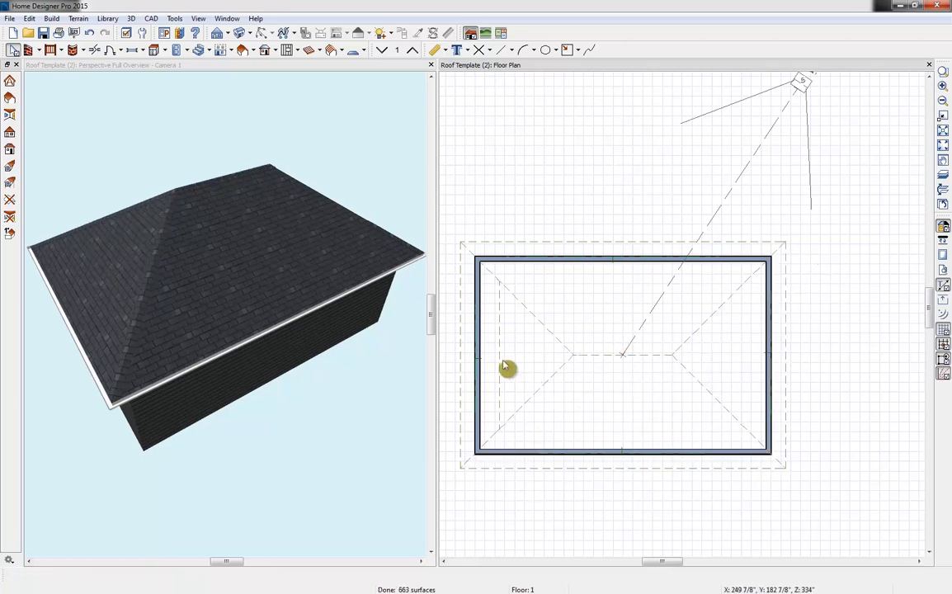
left_click_drag(499, 355, 545, 329)
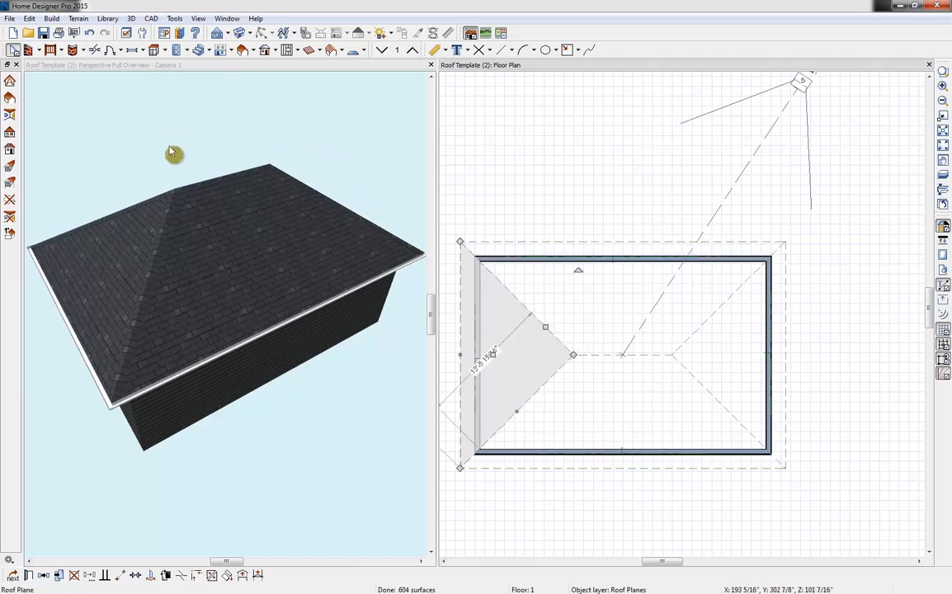
left_click(132, 155)
left_click_drag(132, 155, 268, 128)
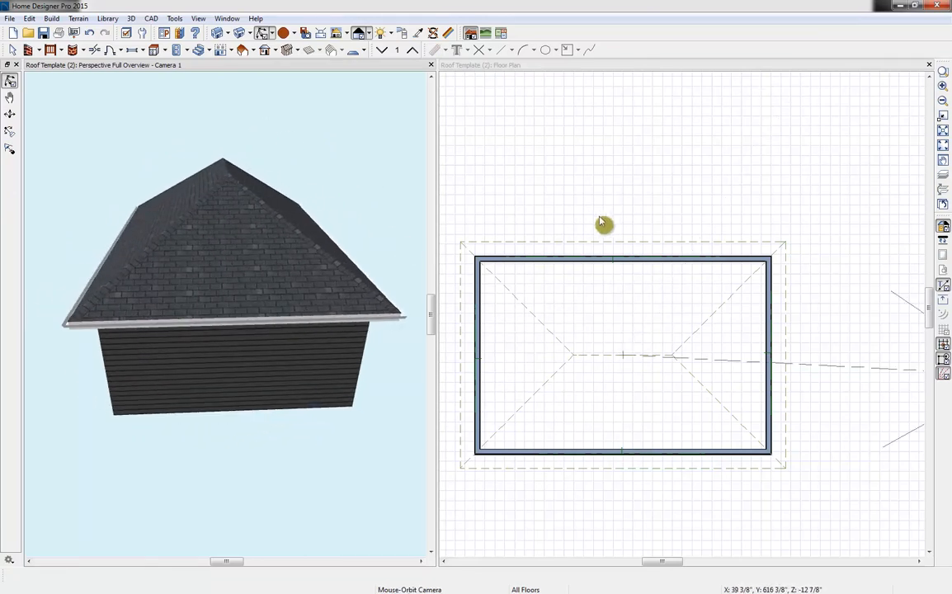
- Review the height and pitch settings in the upper wall's roof plane specification
left_click(625, 245)
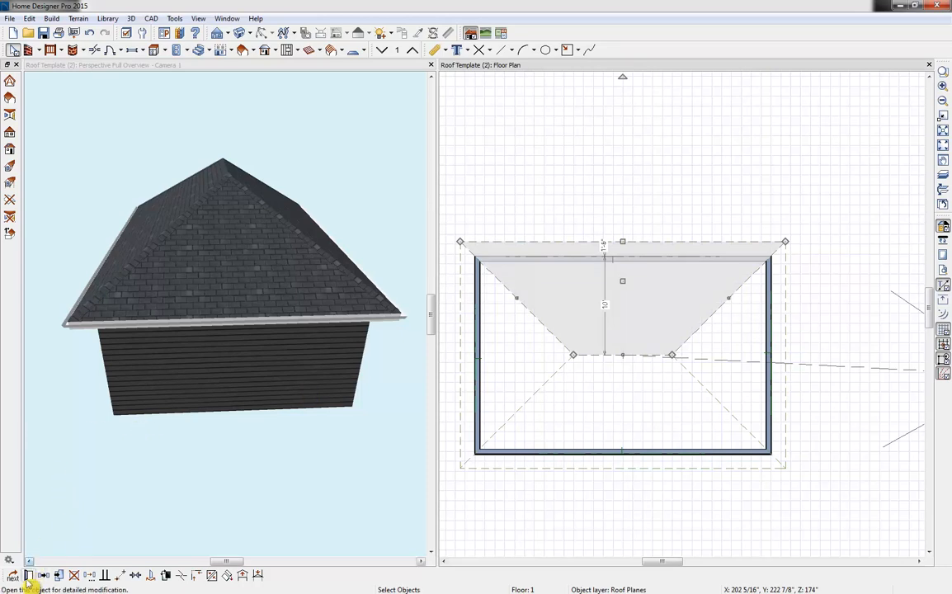
left_click(59, 575)
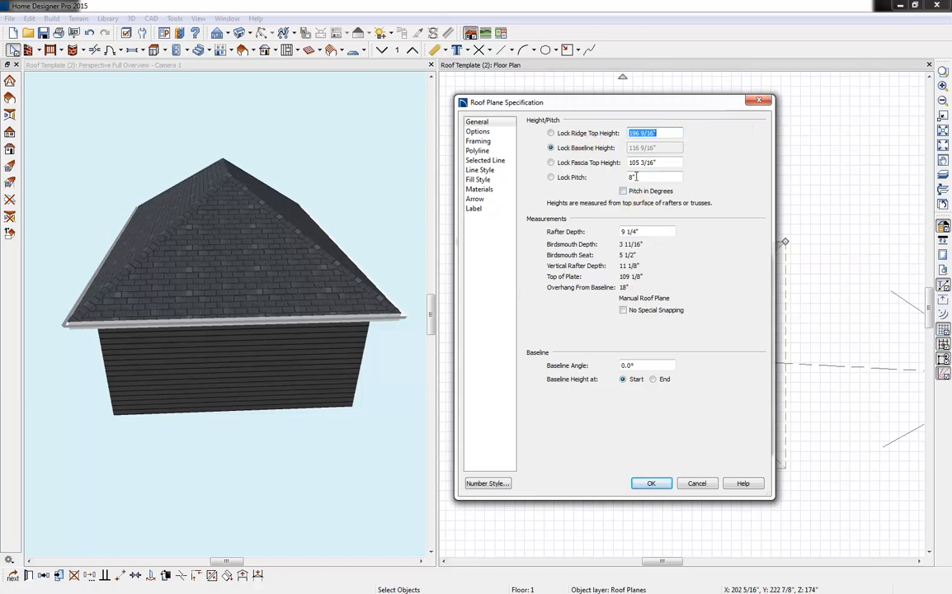
left_click(758, 100)
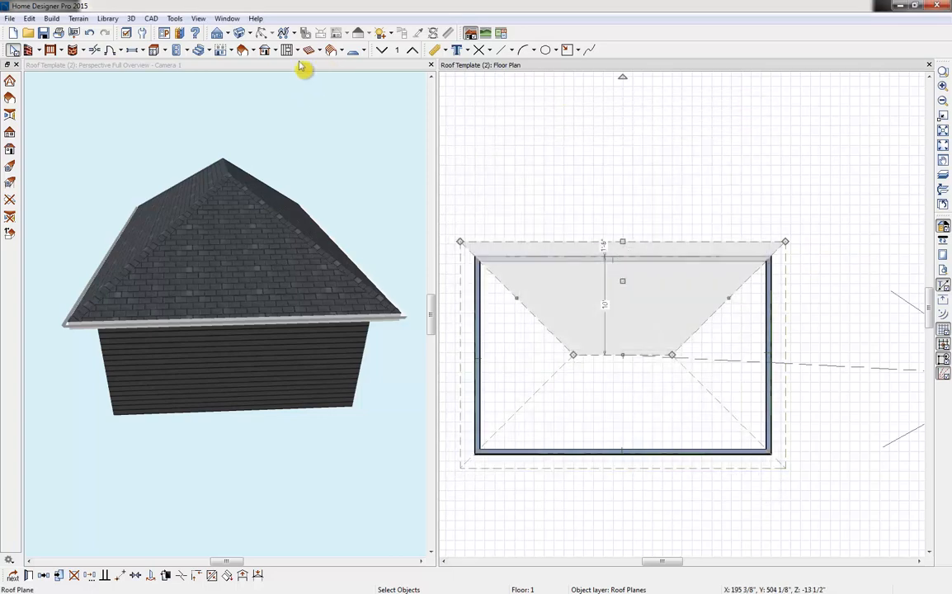
- Create a Cross Section/Elevation view through the middle of the building, examine the roof profile at the eave, and close the view
left_click(234, 37)
left_click(255, 59)
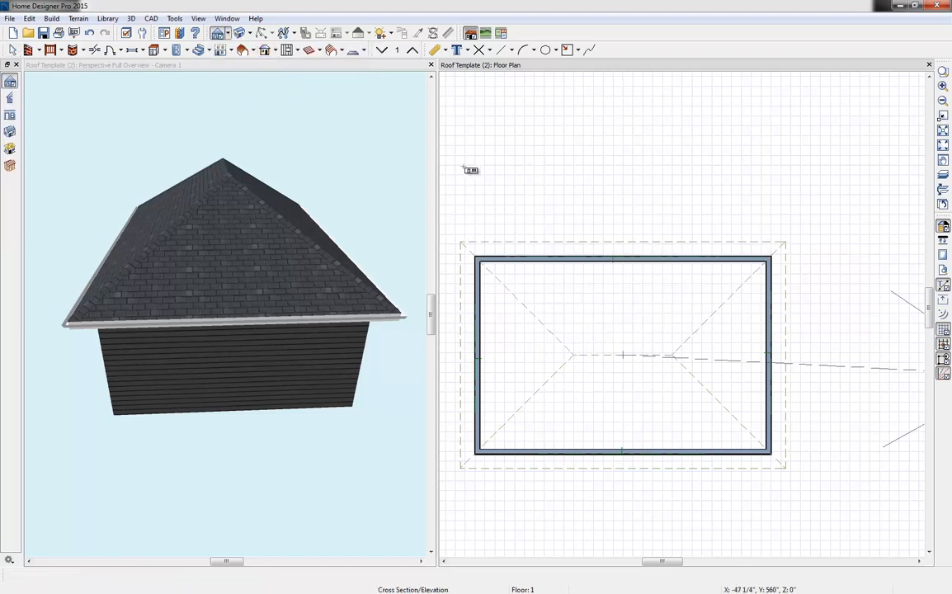
left_click_drag(645, 341, 591, 345)
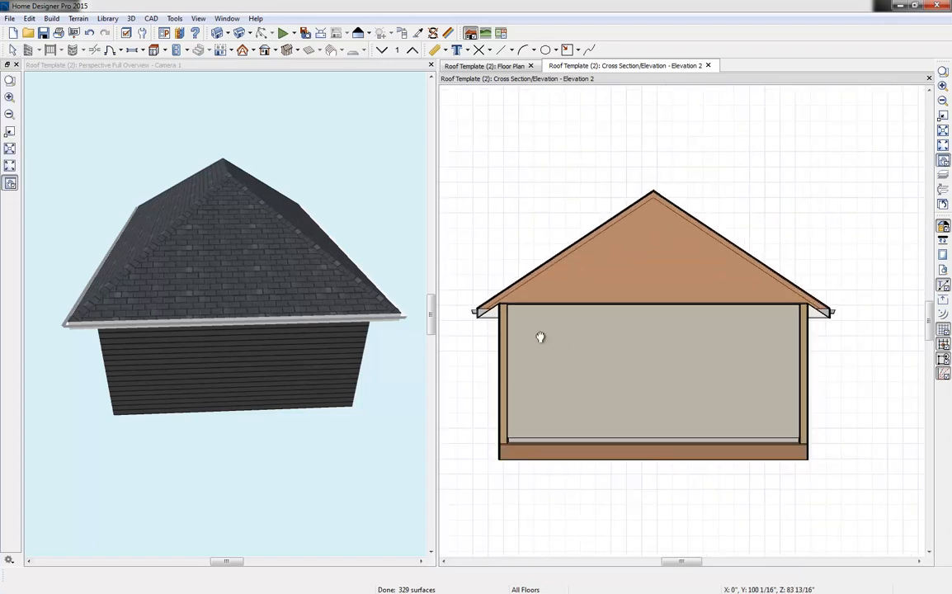
scroll(566, 334, "up", 3)
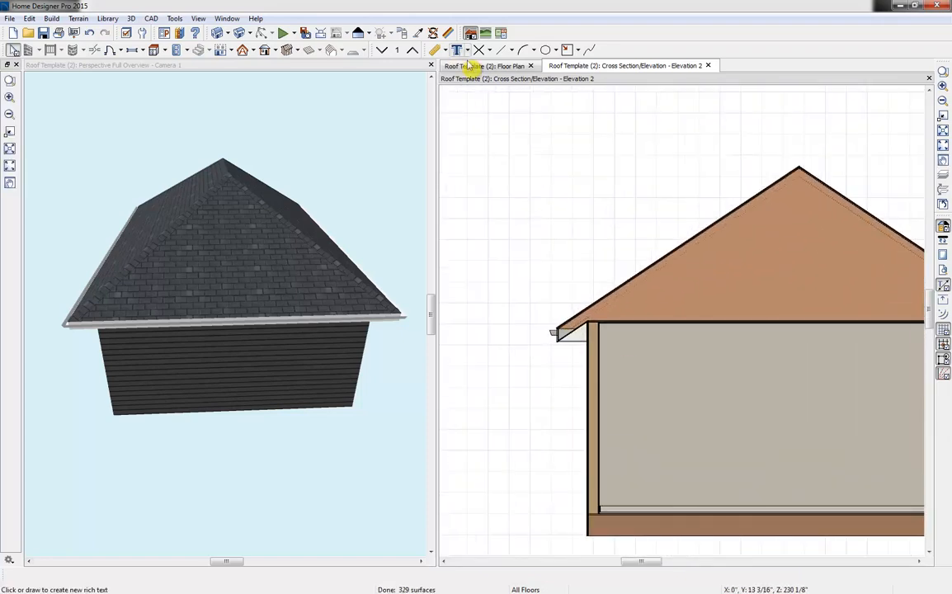
left_click(708, 65)
- Create a Backclipped Cross Section through the middle of the building to examine the roof profile
left_click(229, 35)
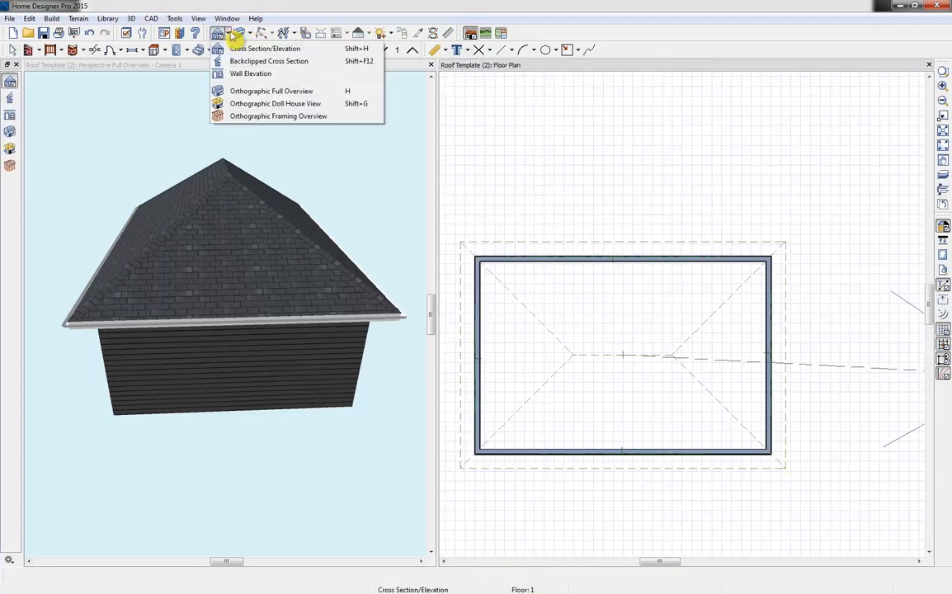
left_click(256, 61)
left_click_drag(654, 335, 616, 340)
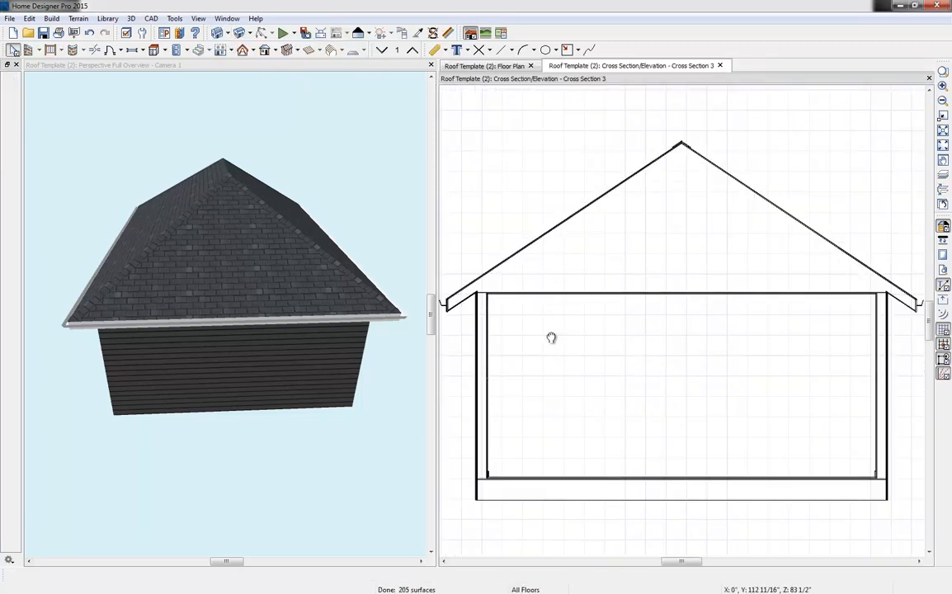
left_click(569, 341)
- Review the right wall's roof plane specification alongside the cross section, and close both
left_click(247, 256)
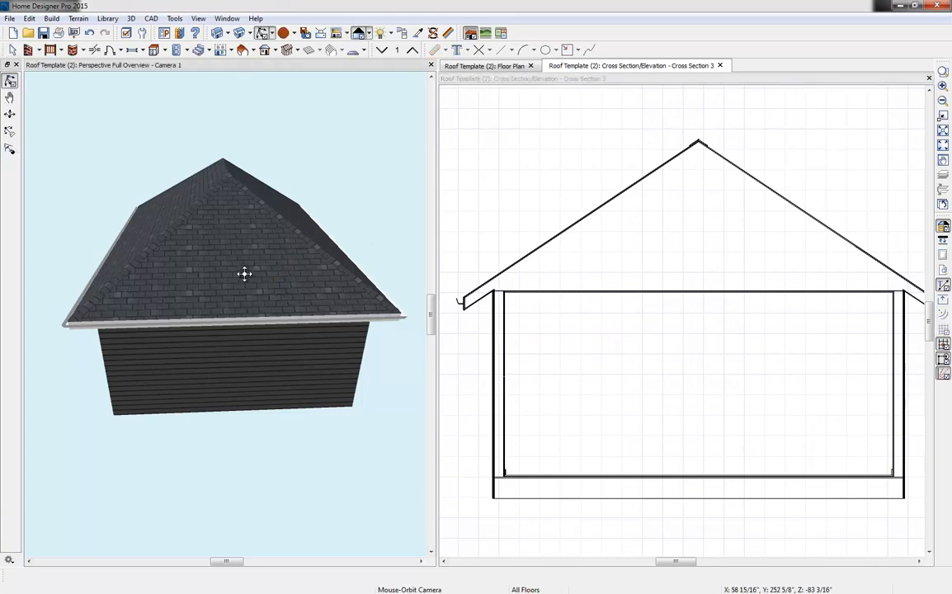
left_click(237, 265)
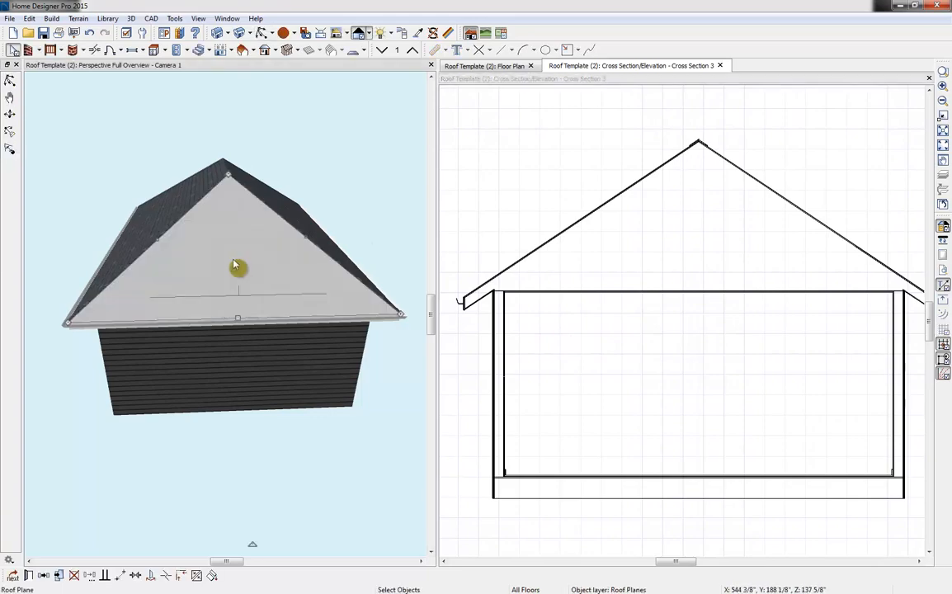
double_click(237, 267)
left_click_drag(601, 109, 192, 99)
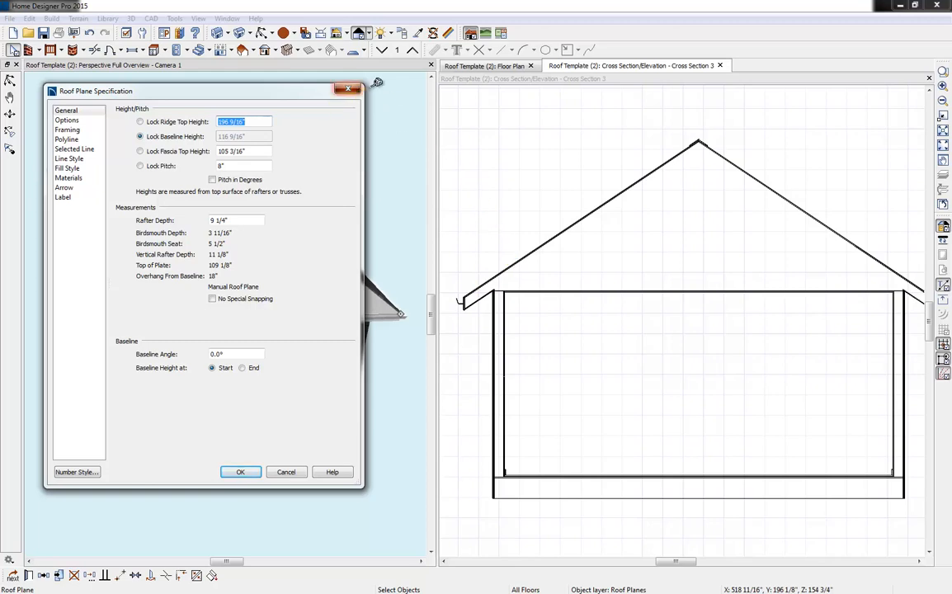
left_click(348, 88)
left_click(719, 65)
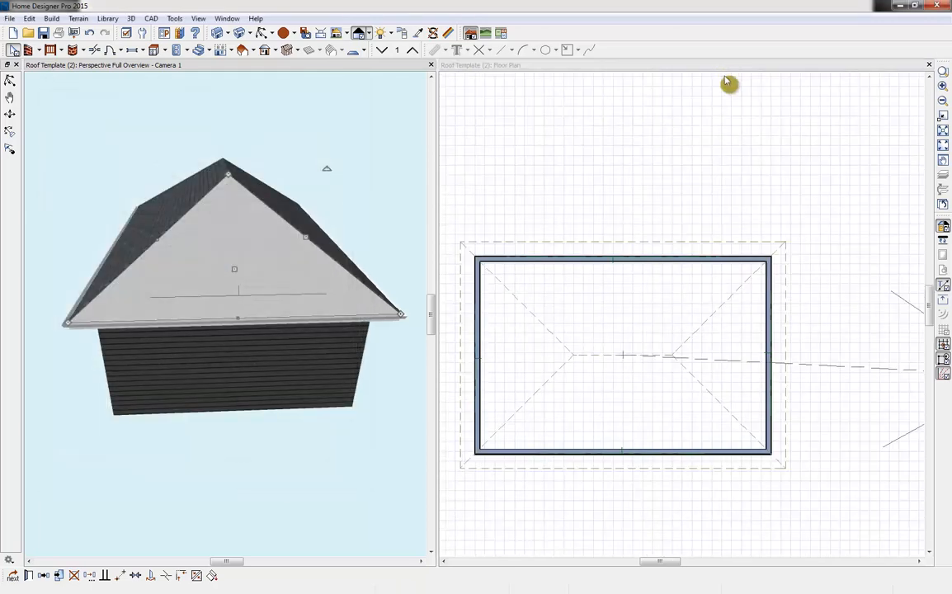
- Set the pitch of the upper wall's roof plane to 6"
left_click(562, 350)
double_click(593, 358)
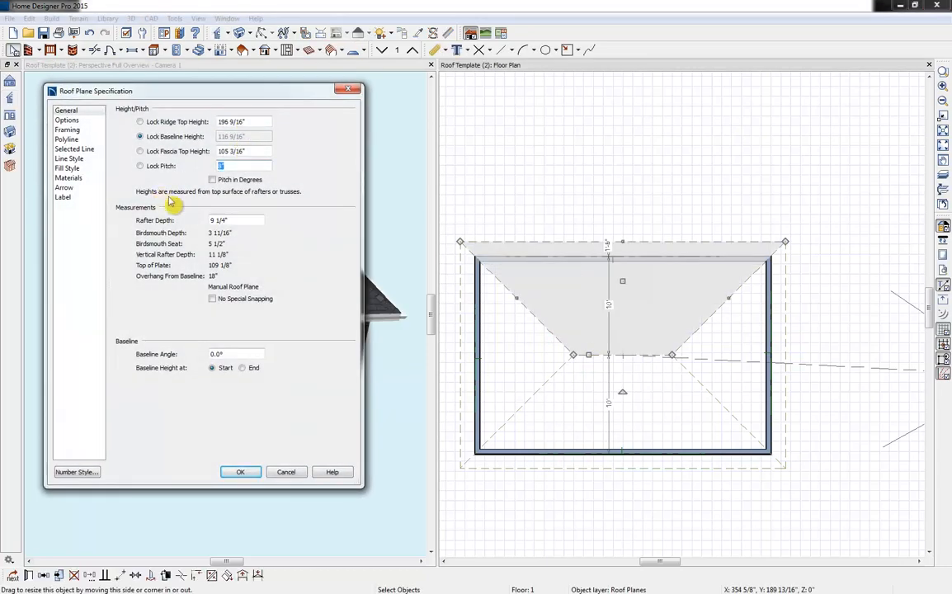
type("6")
key("Tab")
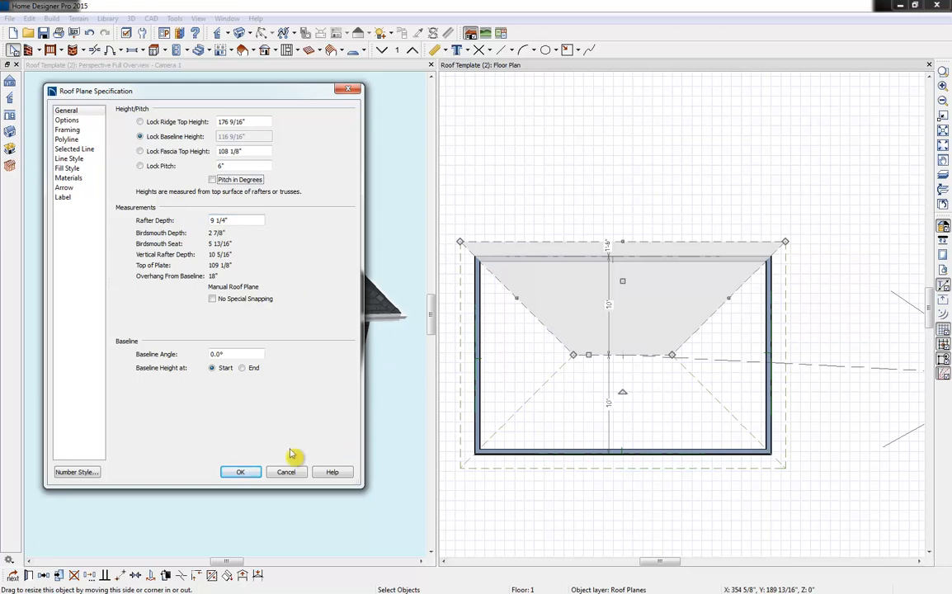
left_click(240, 472)
- Inspect the mismatched roof planes in 3D and undo the single plane's pitch change
left_click(336, 111)
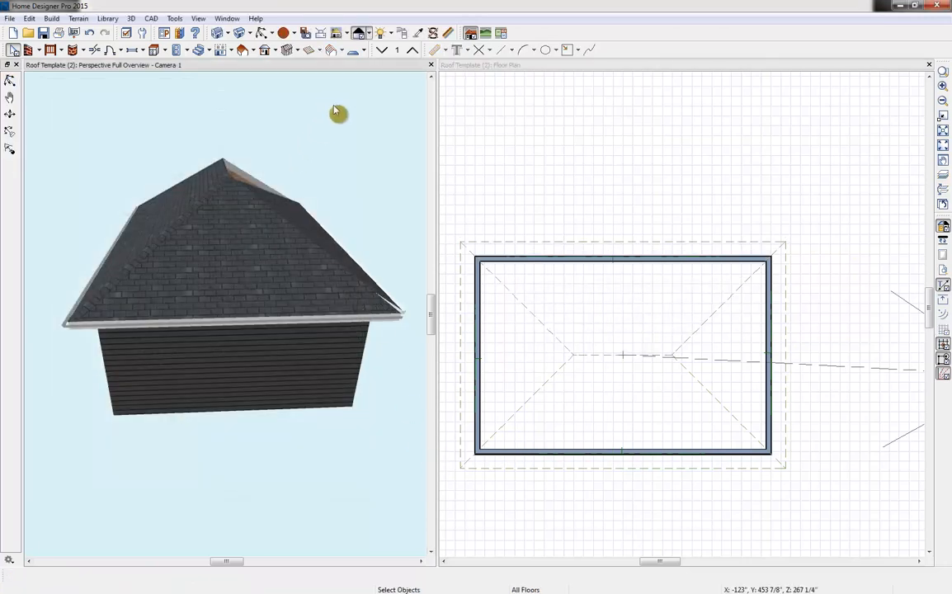
left_click(261, 33)
left_click_drag(334, 132, 268, 134)
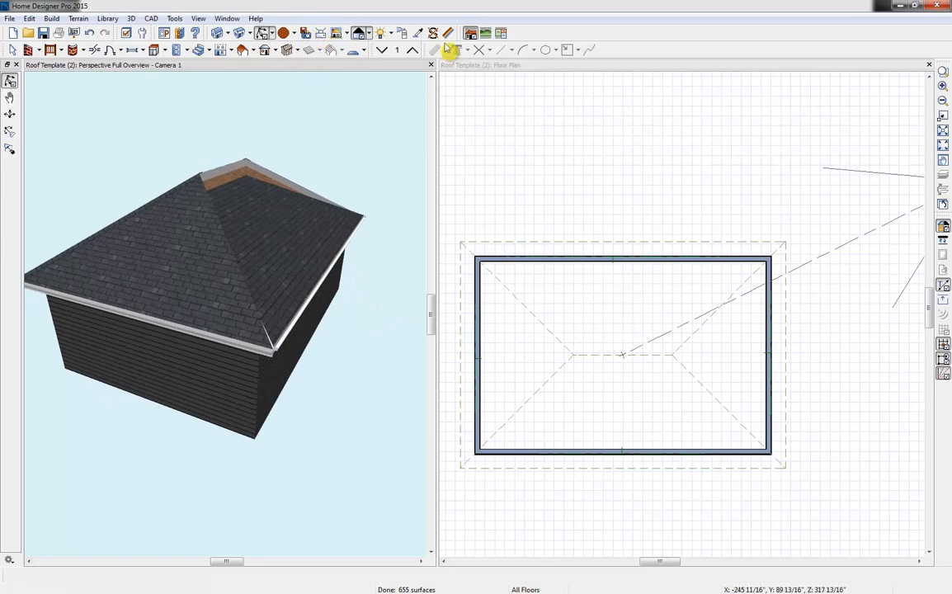
left_click(483, 66)
left_click(90, 34)
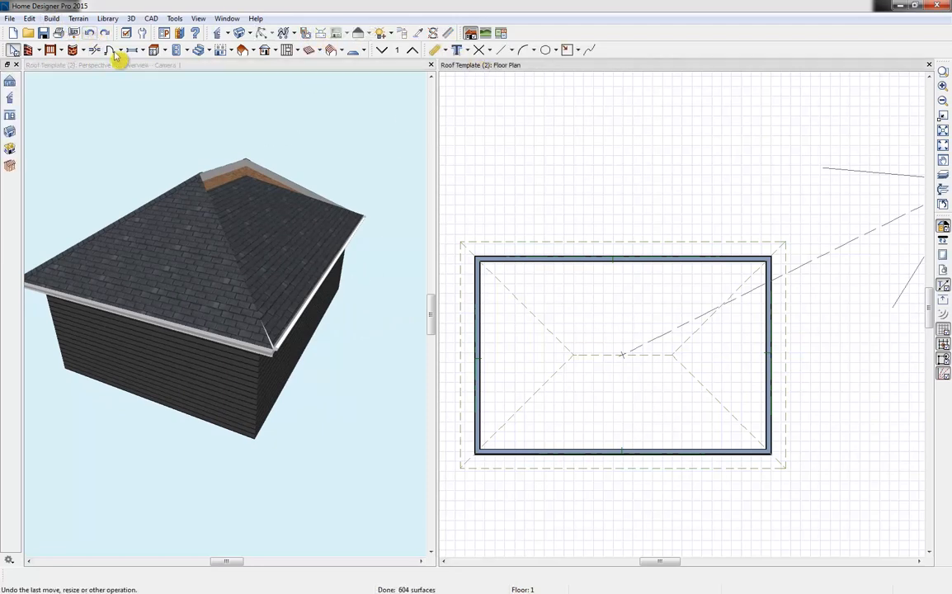
- Set the pitch of all four roof planes together to 6"
left_click_drag(532, 308, 725, 418)
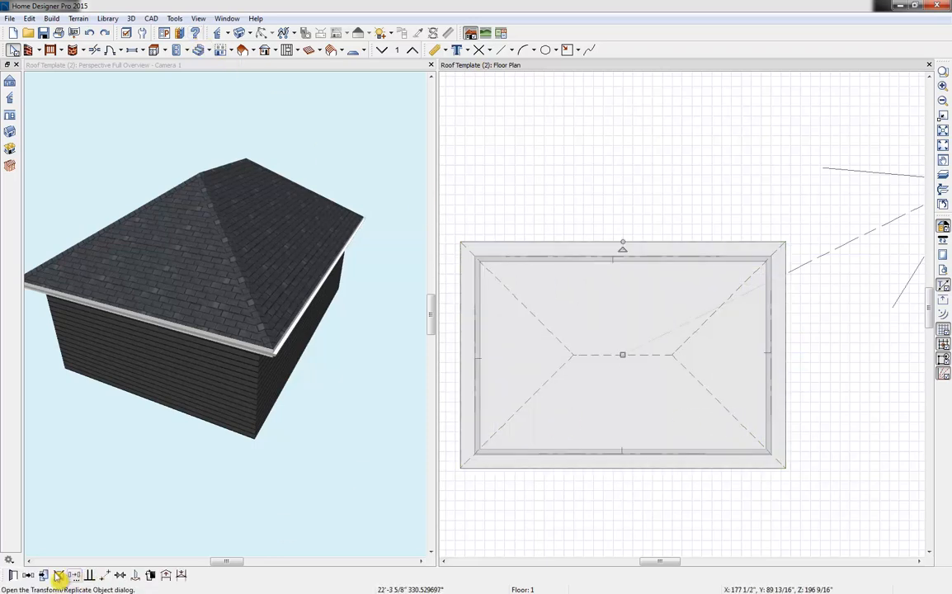
left_click(11, 576)
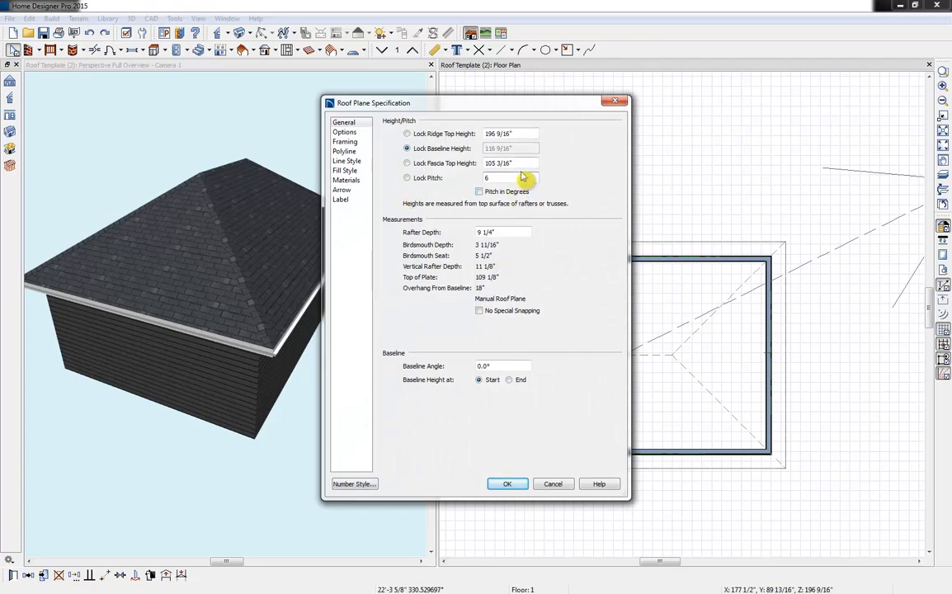
type("6")
key("Tab")
left_click(507, 484)
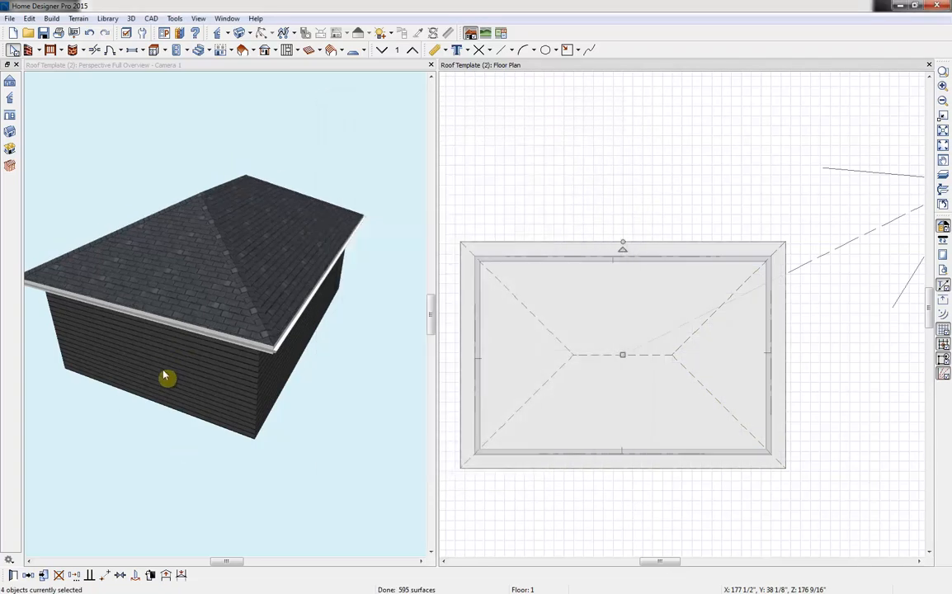
- Delete the triangular roof planes on the right and left walls
left_click(157, 135)
left_click_drag(143, 155, 206, 137)
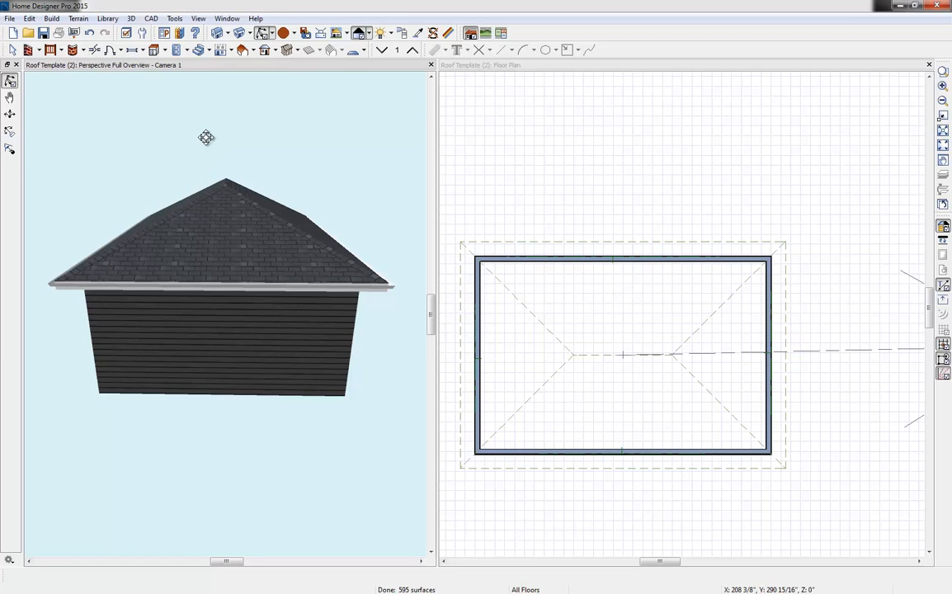
left_click(685, 351)
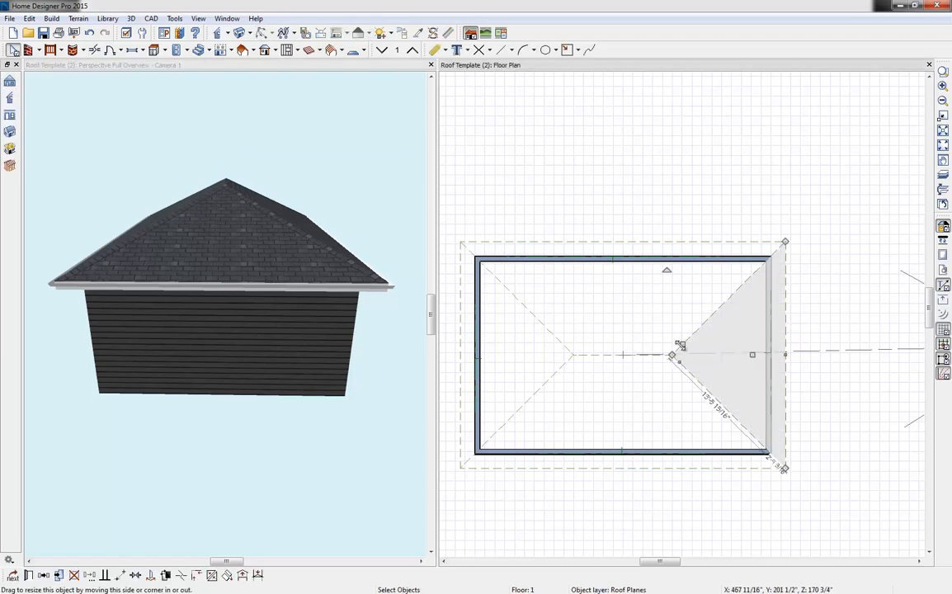
key("Delete")
left_click(549, 341)
key("Delete")
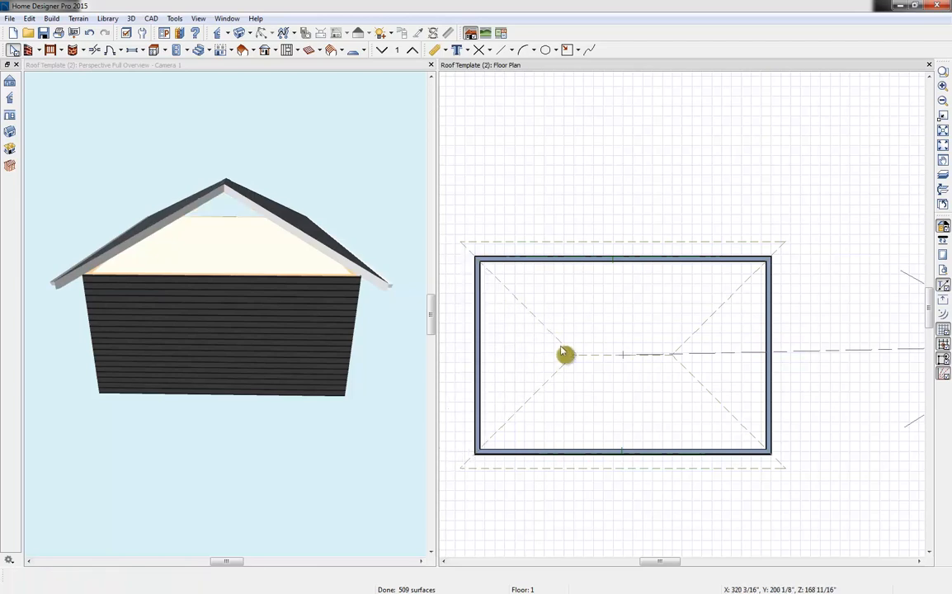
- Extend the left ridge corners of the upper and lower roof planes out to the gable overhang, keeping their pitch and height
left_click(569, 359)
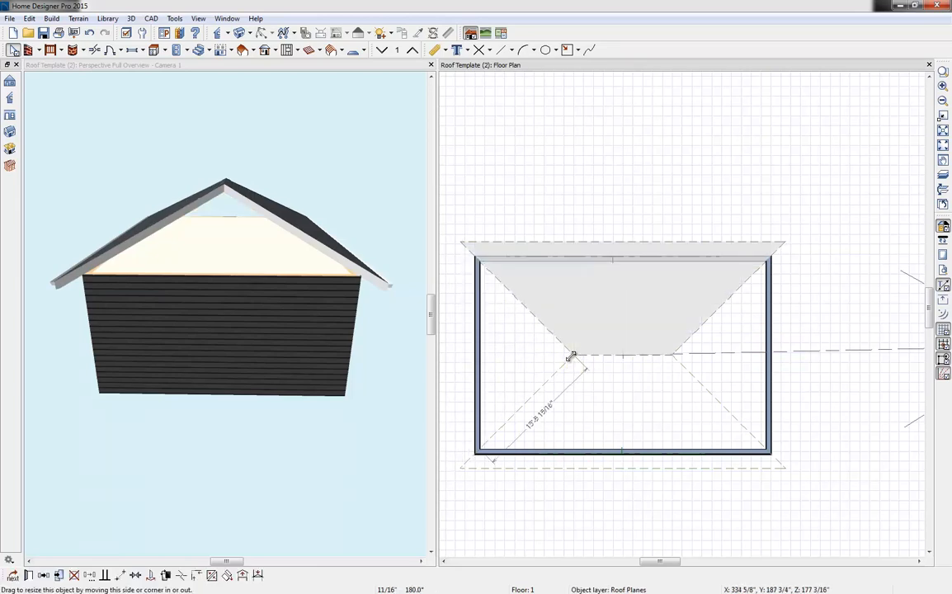
left_click_drag(572, 356, 459, 354)
left_click(560, 377)
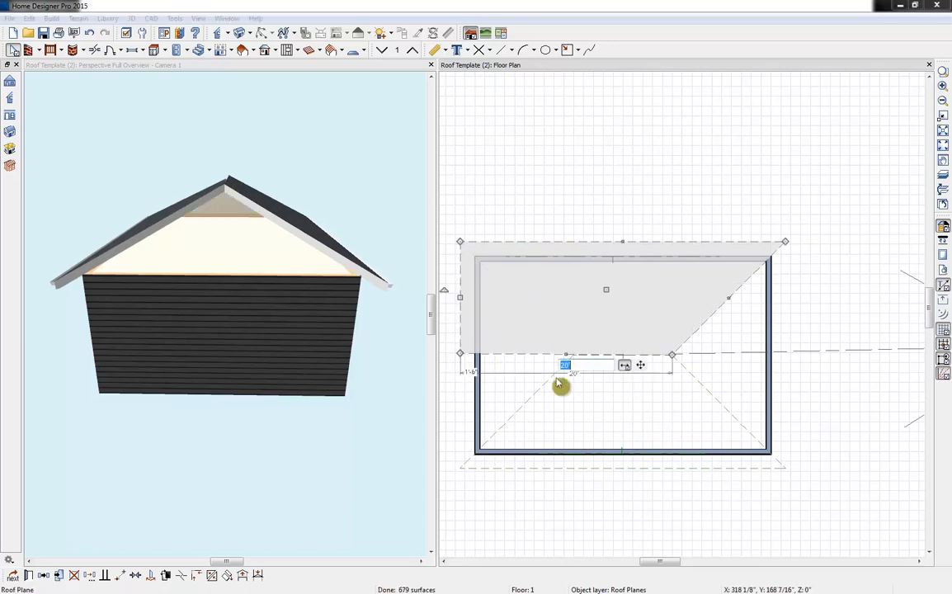
left_click(567, 373)
left_click(569, 375)
left_click_drag(569, 357, 462, 355)
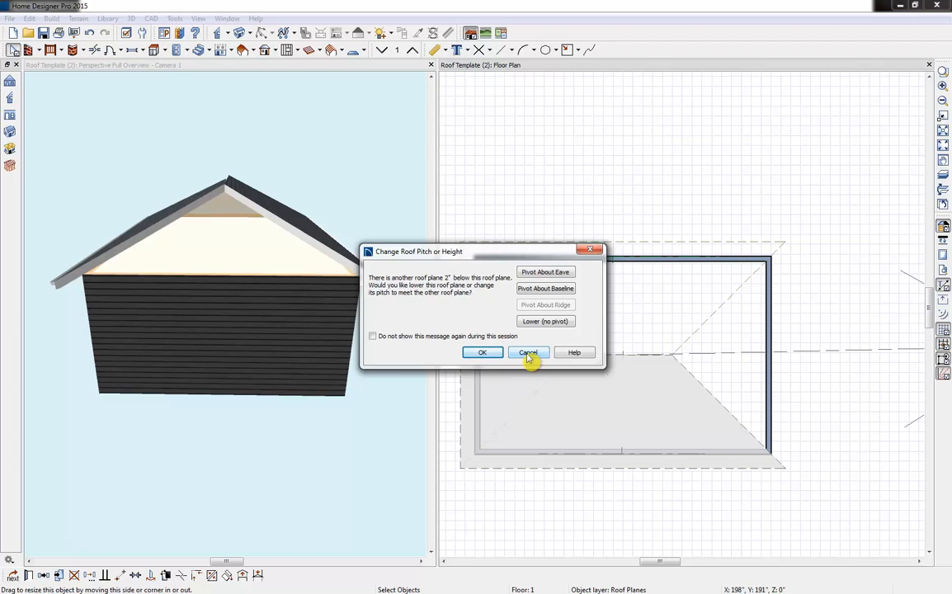
left_click(528, 353)
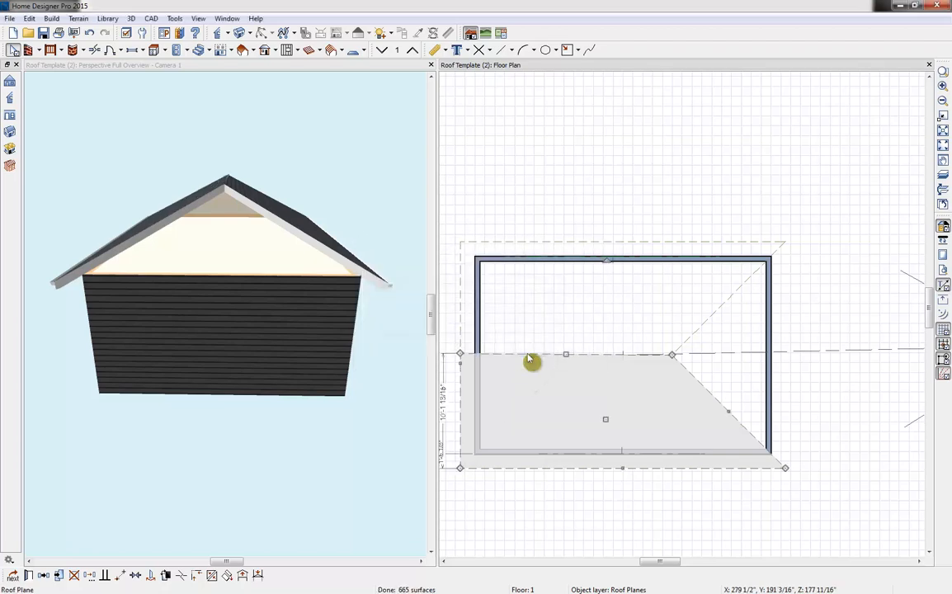
- Align the upper roof plane's left ridge corner with the lower plane's corner, declining any pitch or height change
scroll(463, 360, "up", 2)
key("Escape")
left_click(468, 348)
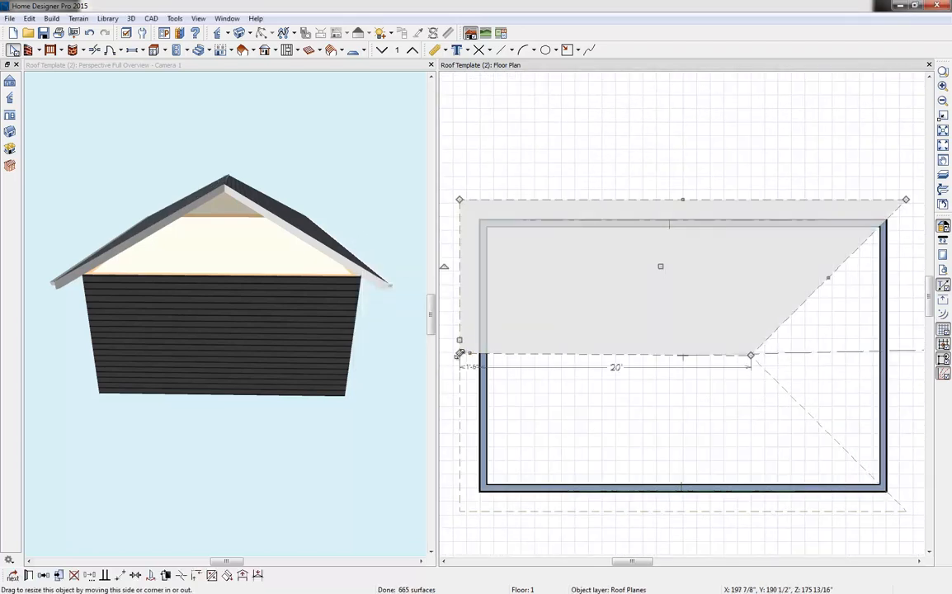
mouse_move(459, 354)
left_mouse_down()
mouse_move(459, 345)
mouse_move(462, 359)
left_mouse_up()
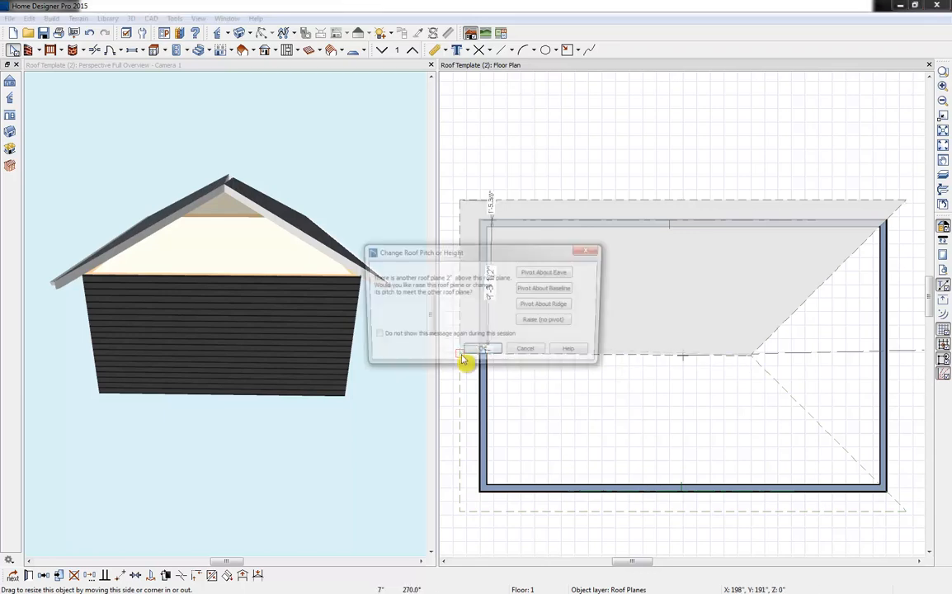
left_click(528, 352)
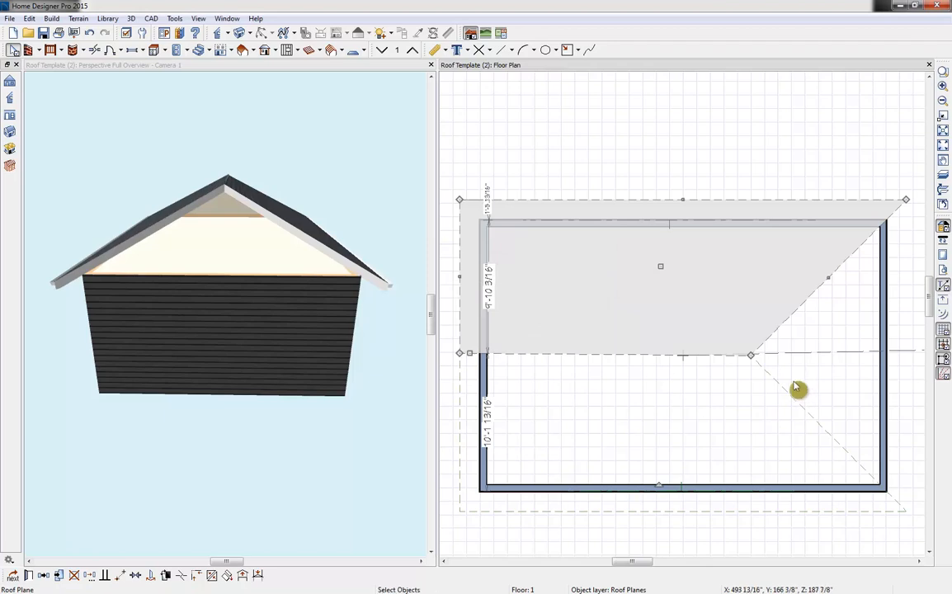
- Extend the right ridge corners of both roof planes out to the right overhang to form a full gable roof
left_click_drag(751, 355, 915, 350)
left_click(787, 388)
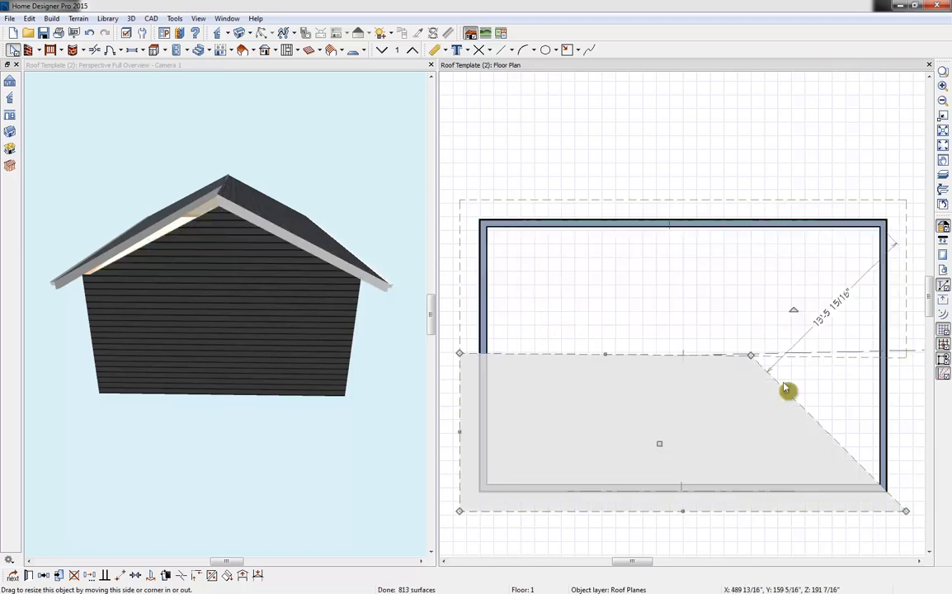
left_click_drag(750, 354, 907, 354)
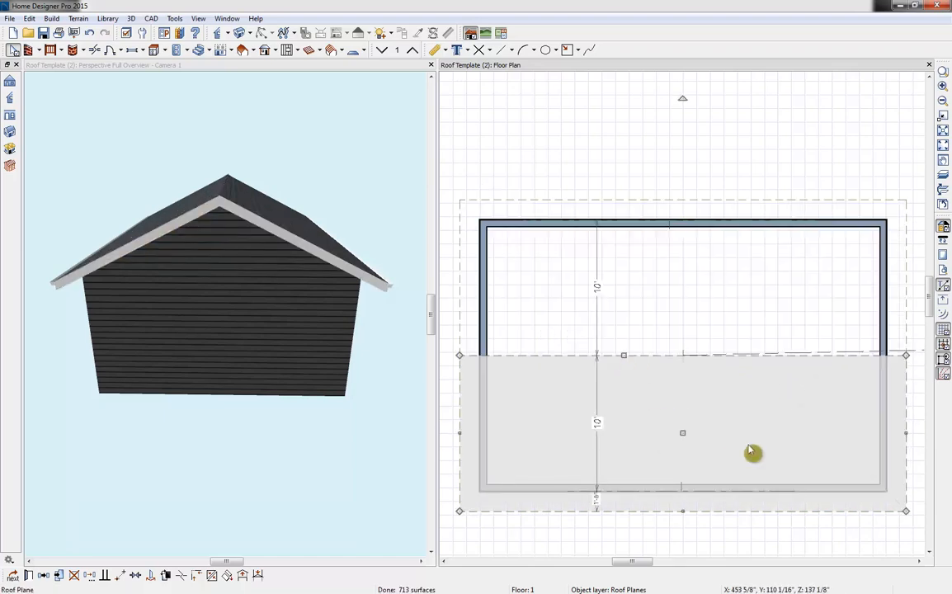
- Inspect the gable end in 3D and review the roof options in the right wall's specification
left_click(199, 138)
left_click_drag(199, 139, 285, 147)
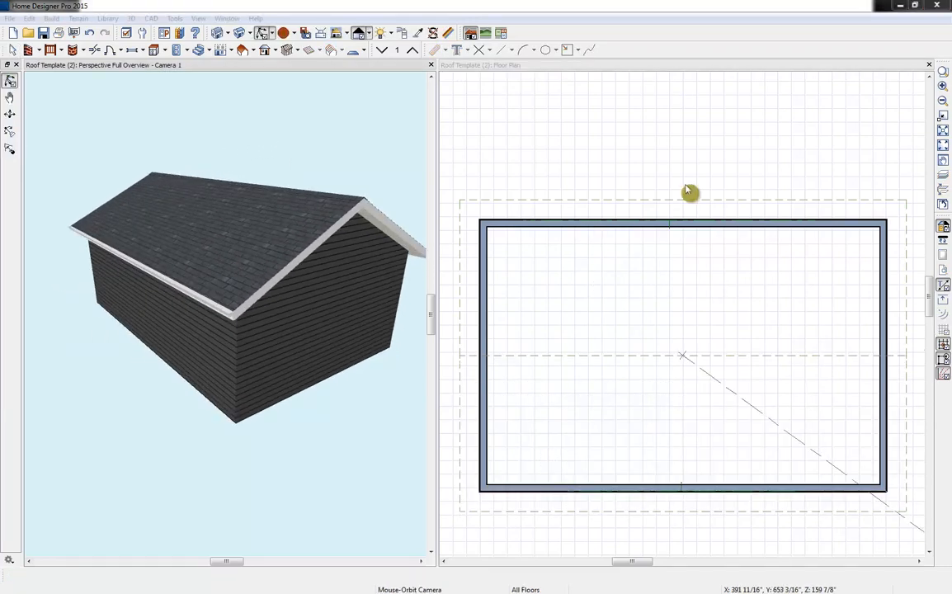
left_click(570, 18)
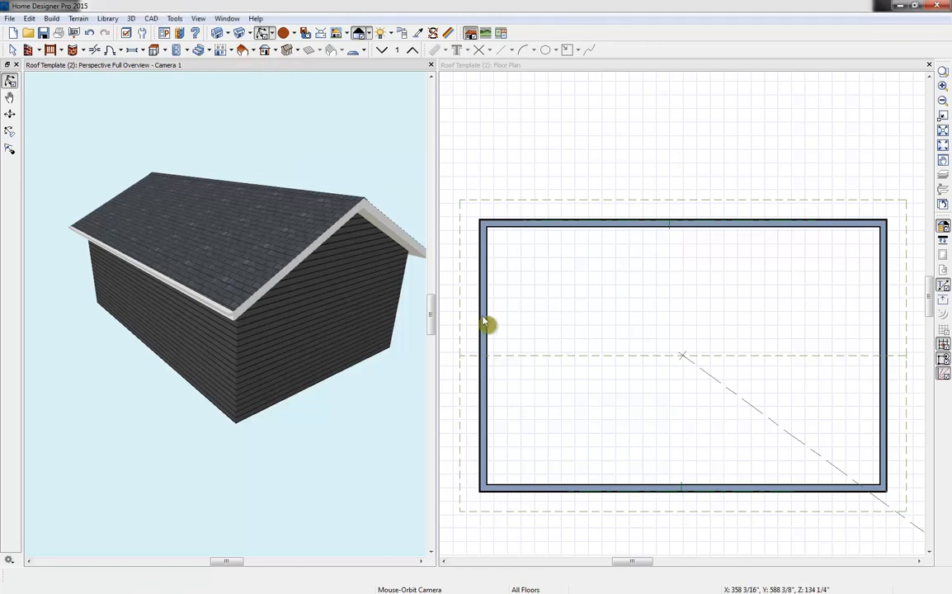
left_click(884, 322)
double_click(883, 320)
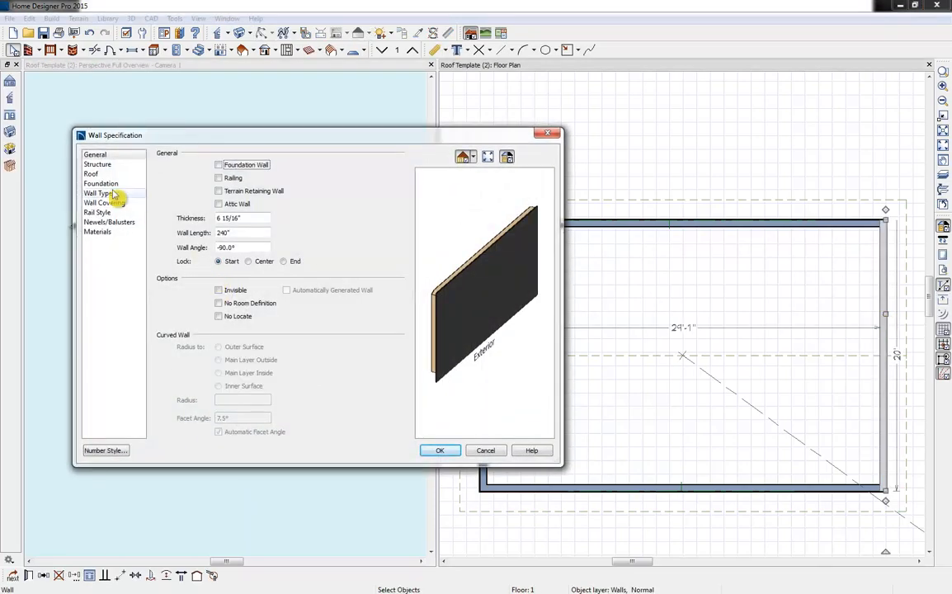
left_click(92, 174)
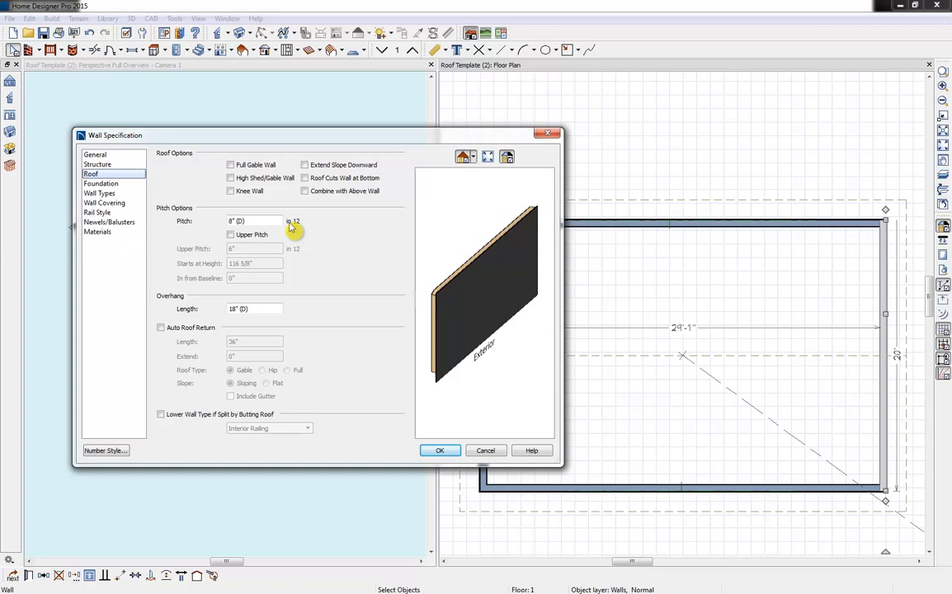
left_click(547, 133)
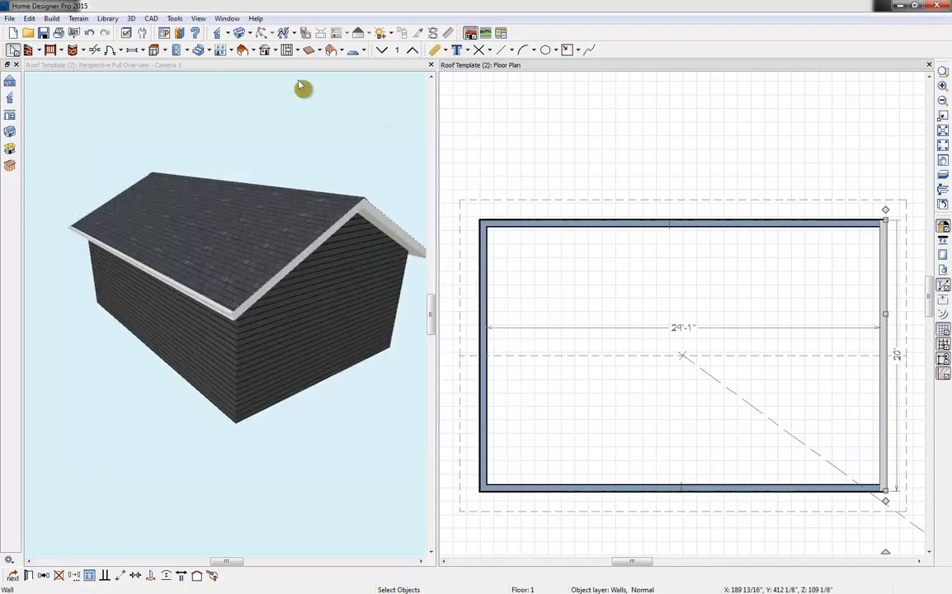
- Try to turn on Auto Rebuild Roofs for the plan, declining to delete the manually drawn roof planes
left_click(251, 50)
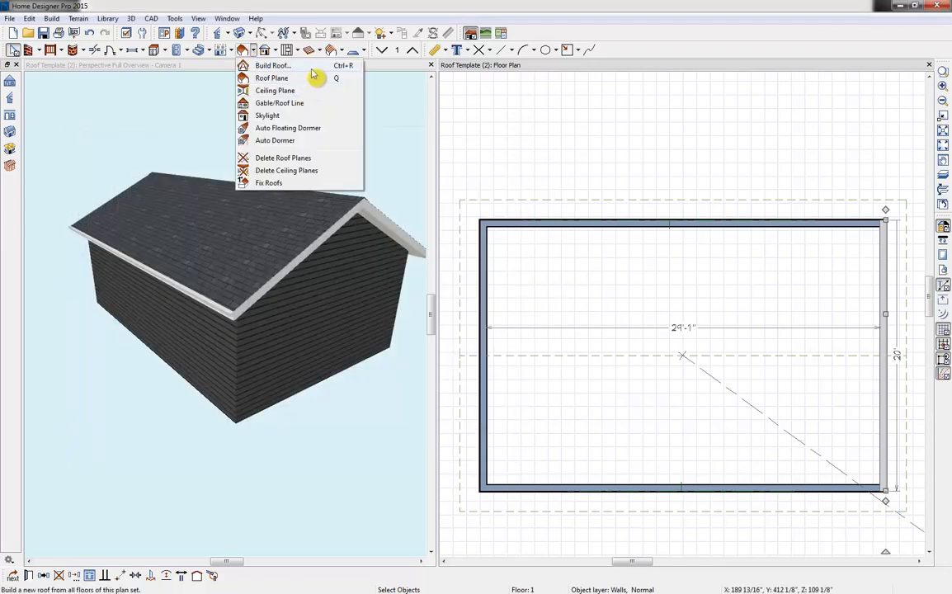
left_click(280, 66)
left_click(258, 117)
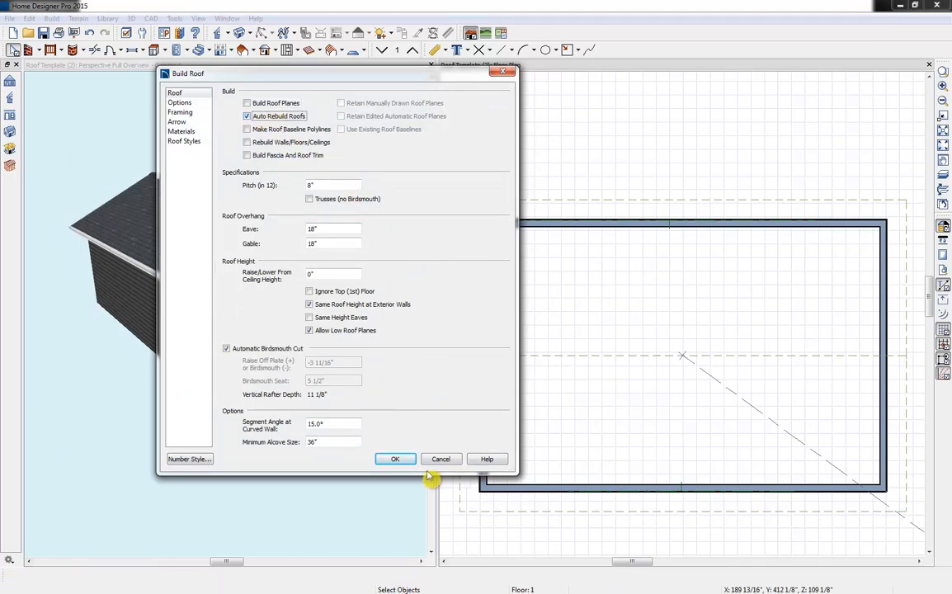
left_click(396, 460)
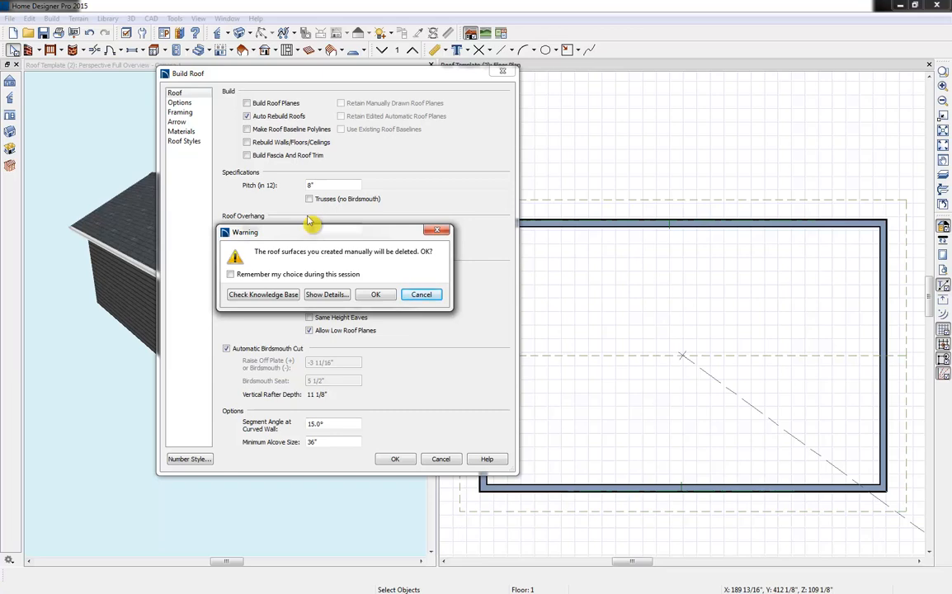
left_click(429, 295)
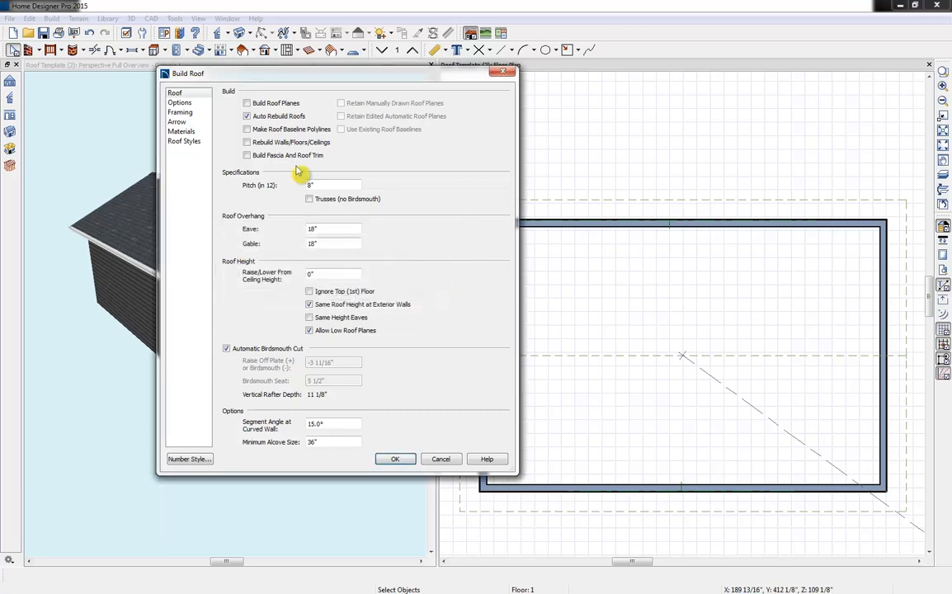
left_click(274, 118)
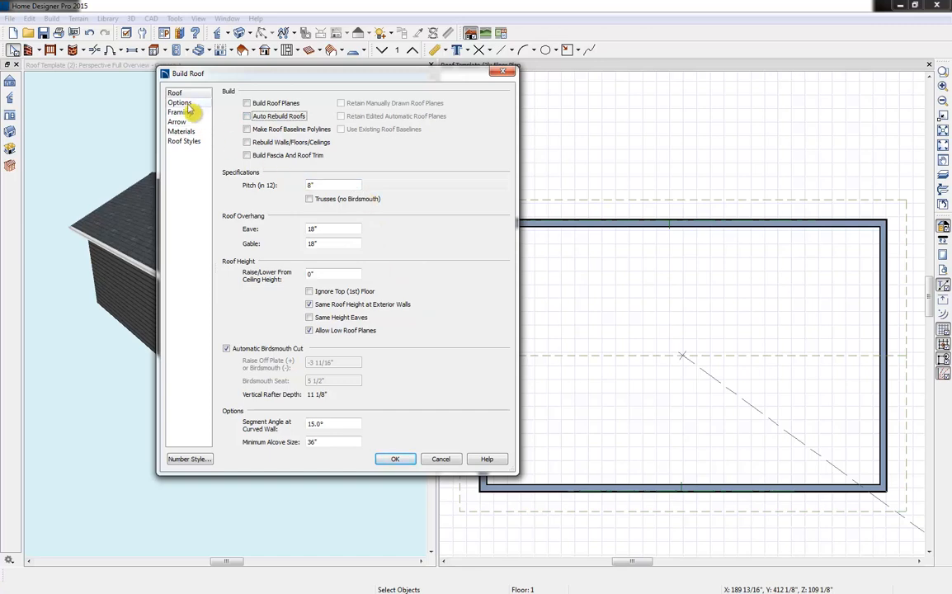
left_click(503, 73)
- Add an automatic roof return of type Full to the right wall and inspect it in 3D
double_click(885, 308)
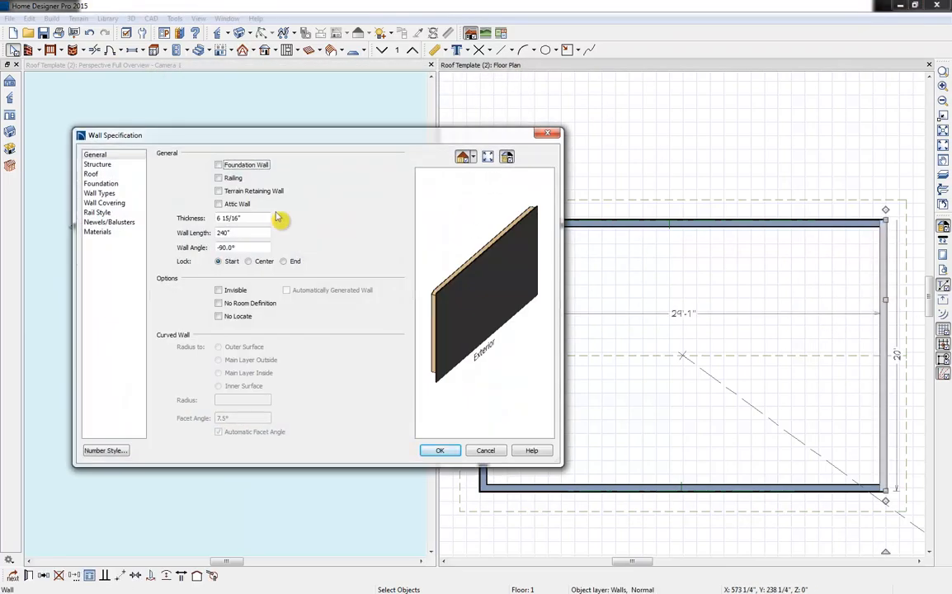
left_click(99, 173)
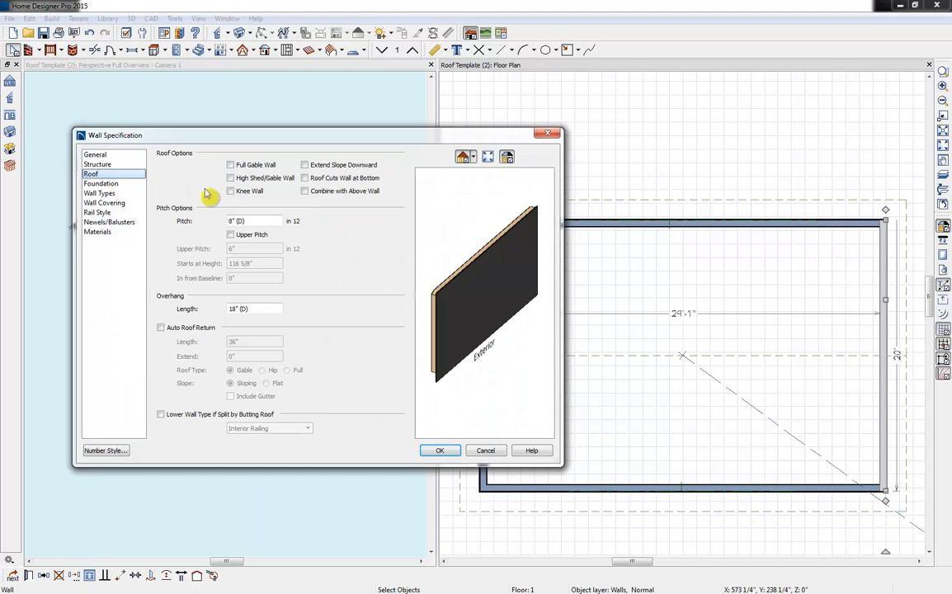
left_click(160, 328)
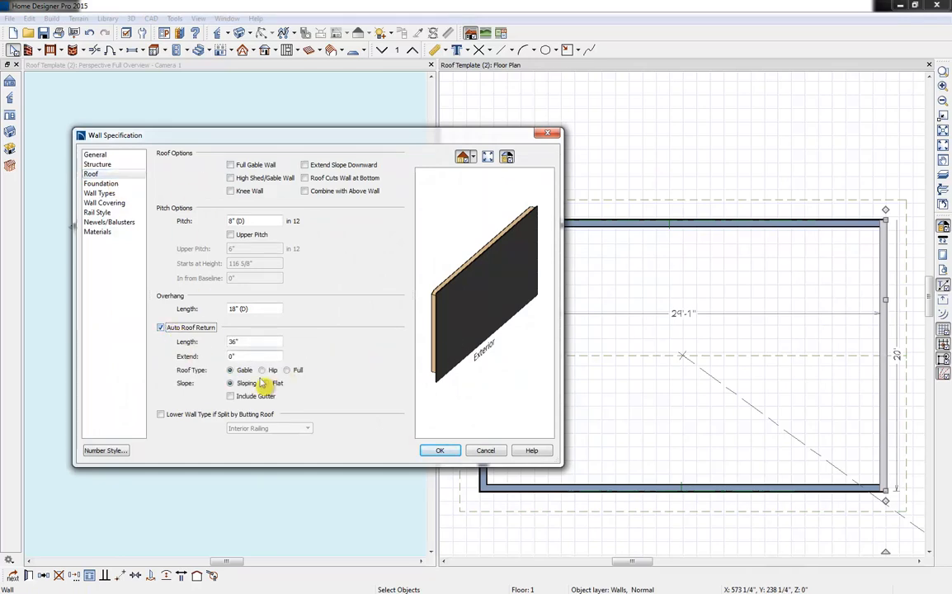
left_click(287, 370)
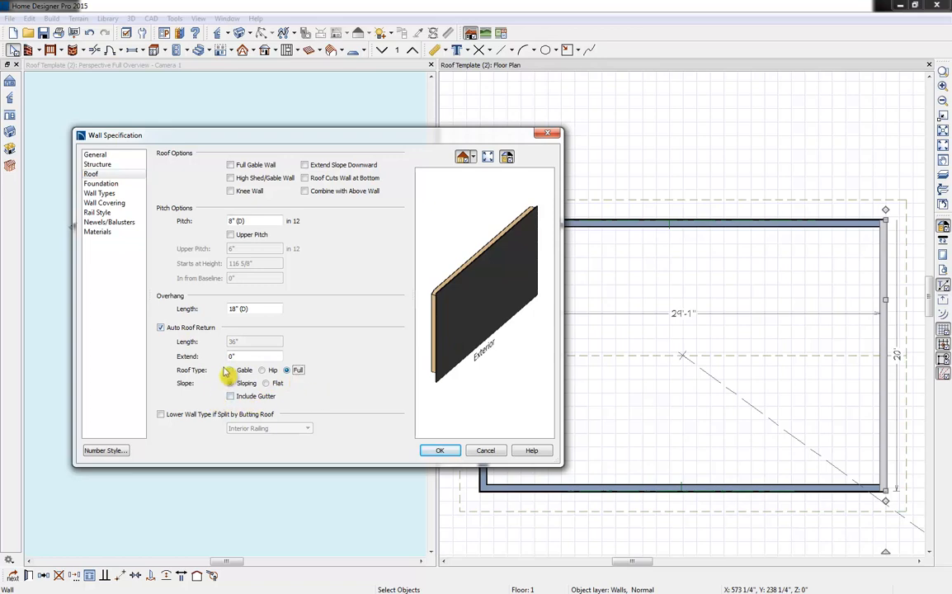
left_click(442, 452)
left_click(362, 166)
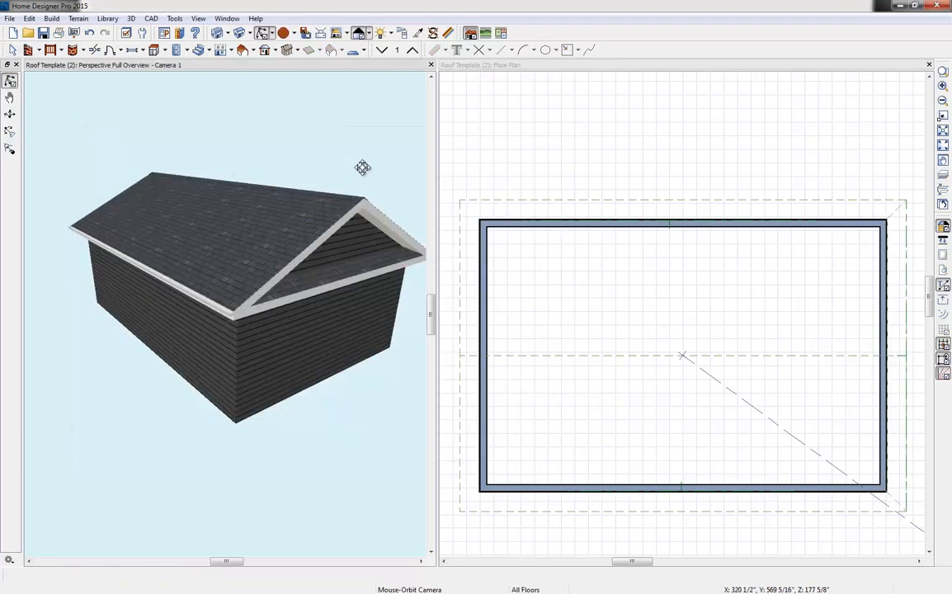
left_click_drag(362, 166, 318, 163)
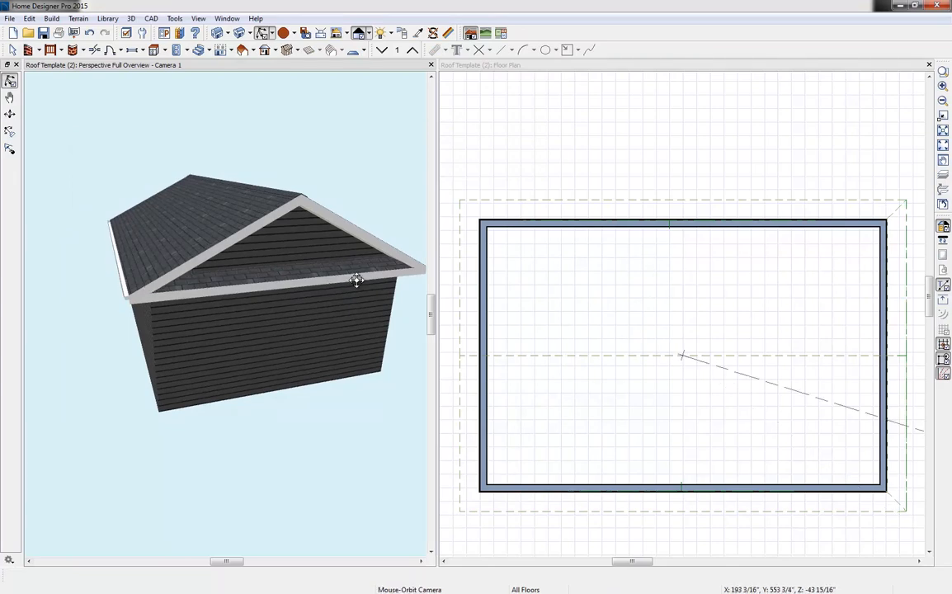
- Set the pitch of both main roof planes together to 0" with the baseline height locked
left_click(616, 355)
left_click(596, 356)
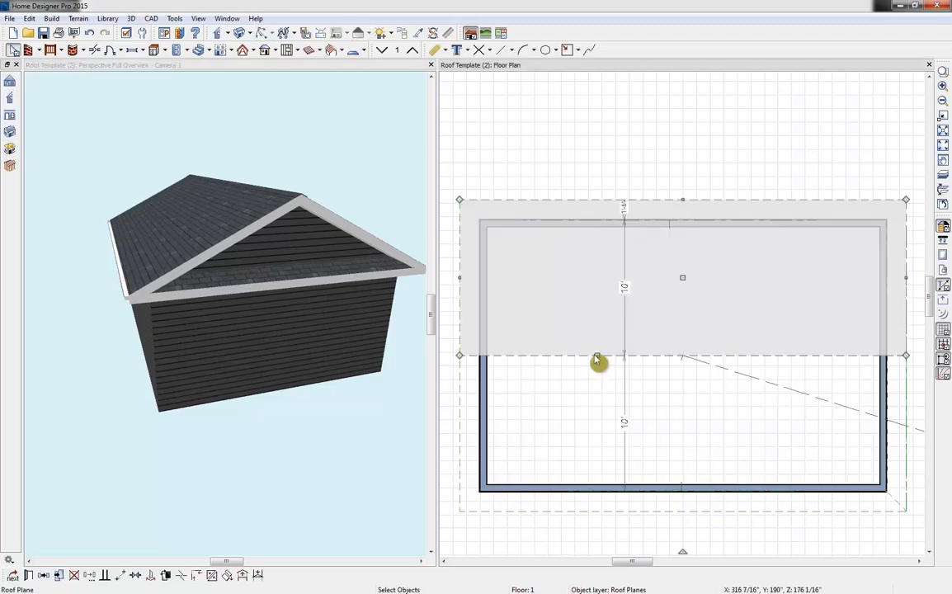
left_click_drag(553, 340, 613, 401, "shift")
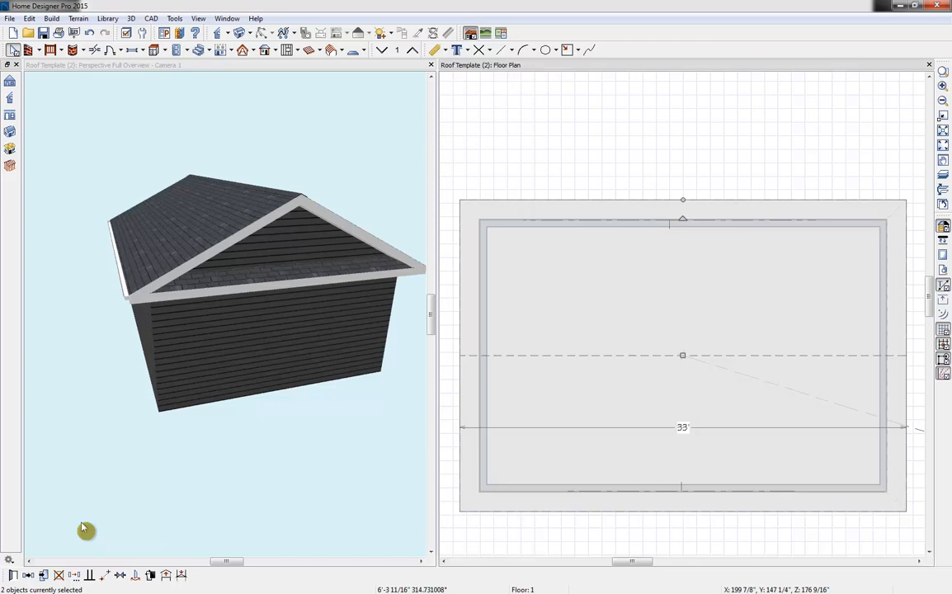
left_click(13, 575)
left_click(421, 178)
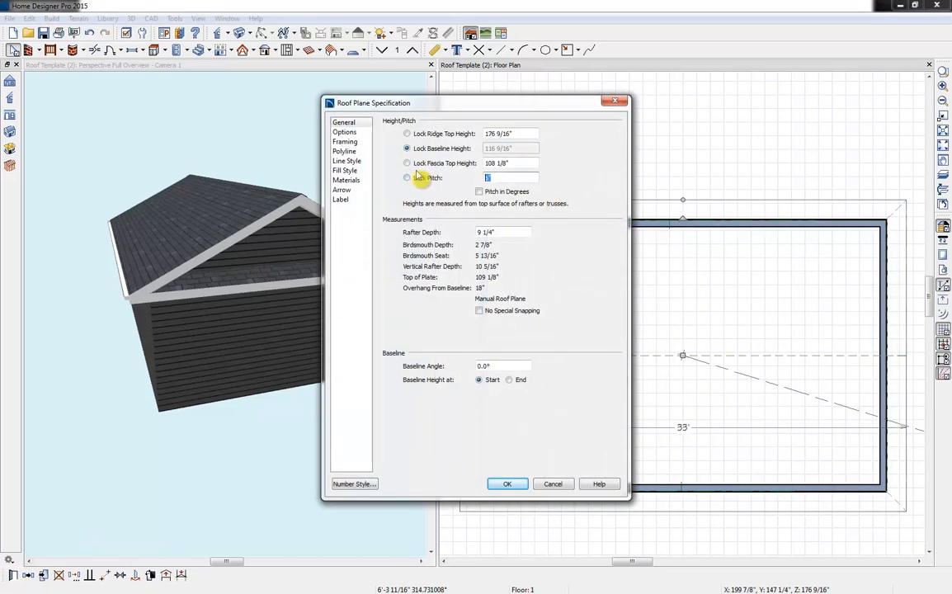
type("0")
key("Tab")
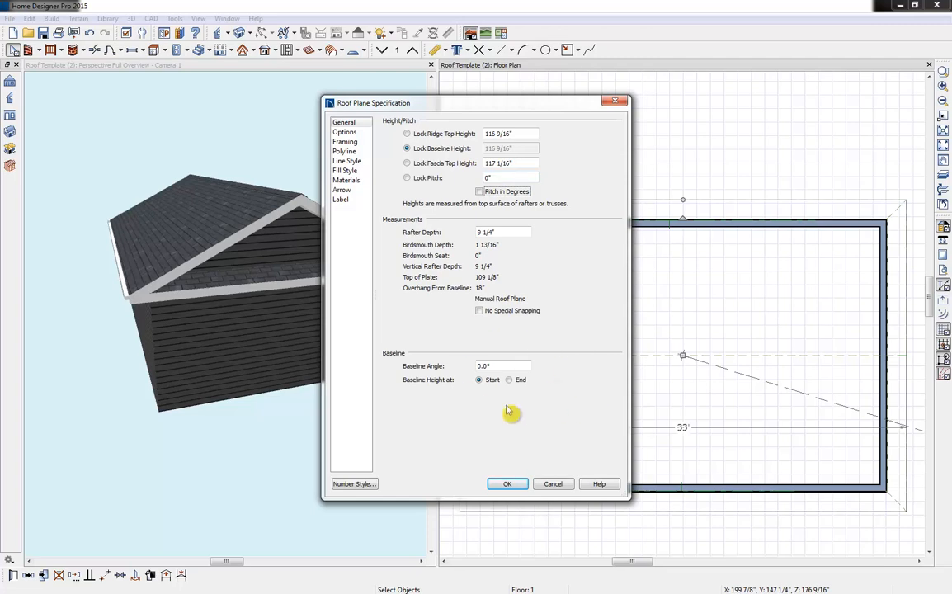
left_click(508, 484)
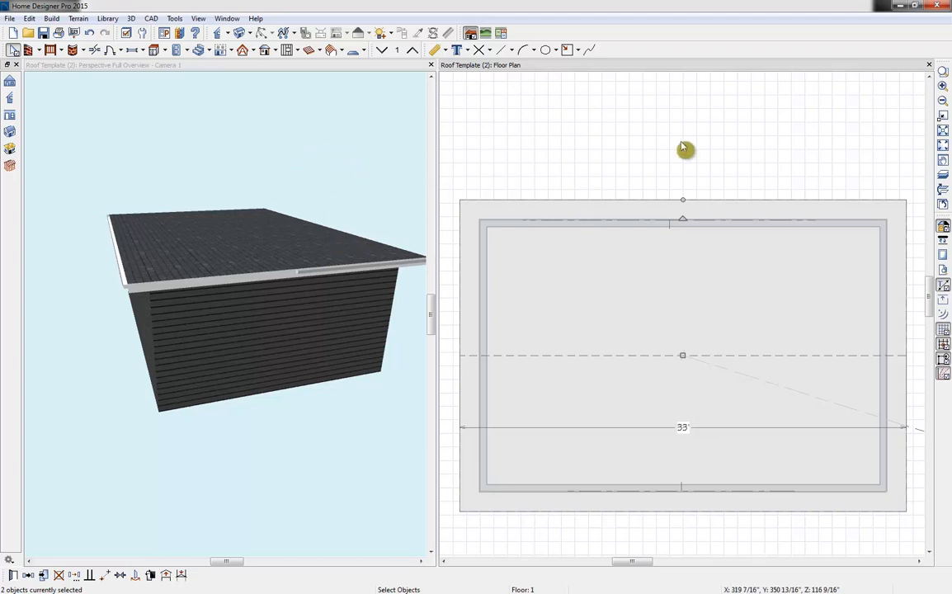
- Close the current plan without saving and open the Dickey Roof Template plan
left_click(929, 65)
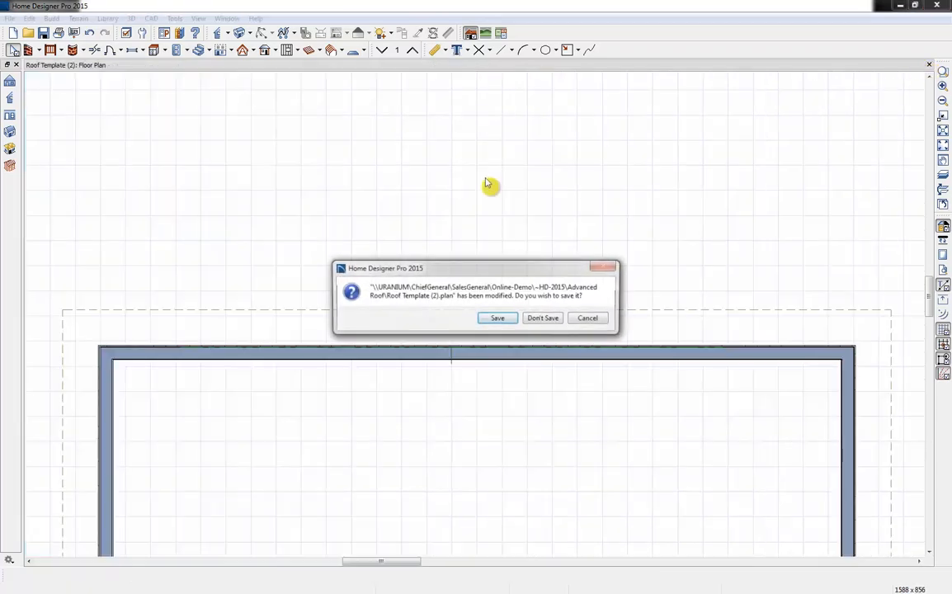
left_click(540, 318)
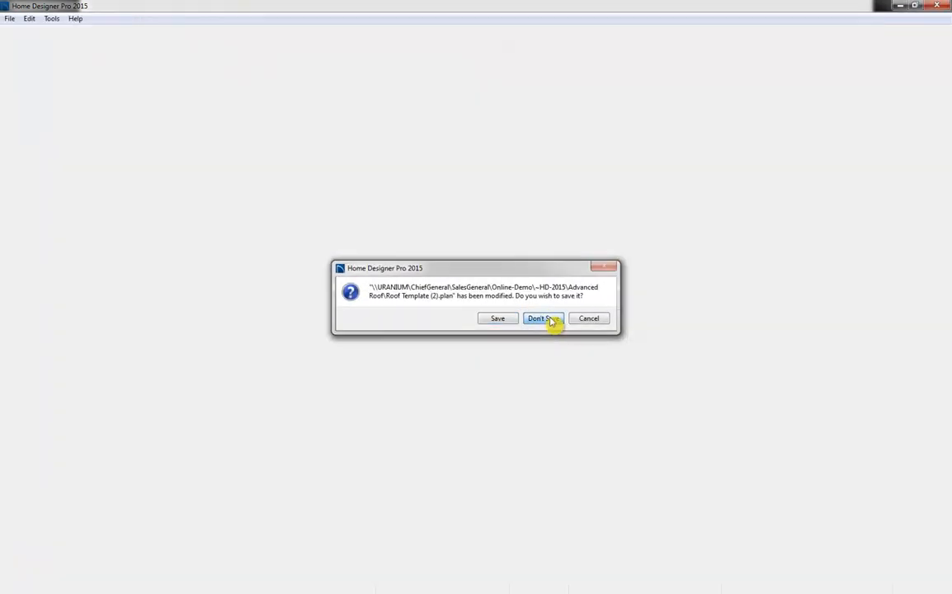
left_click(9, 18)
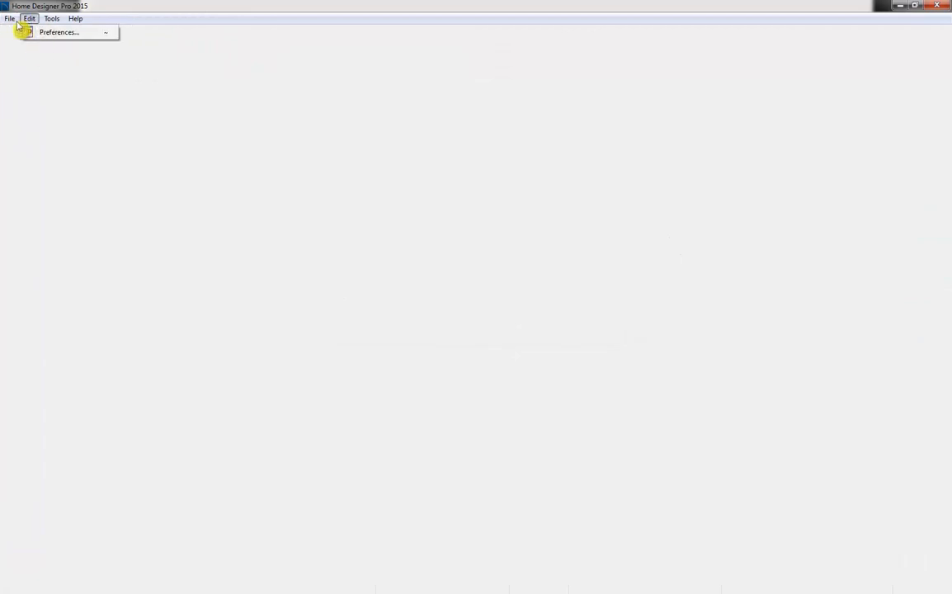
left_click(35, 57)
double_click(182, 128)
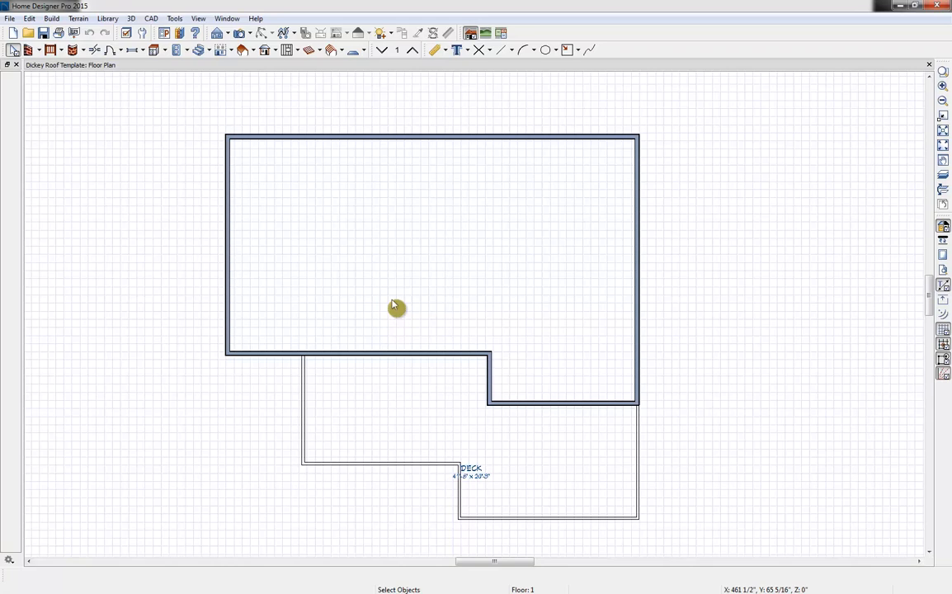
- Open a Perspective Full Overview beside the floor plan and look at the Dickey Roof reference picture
left_click(250, 34)
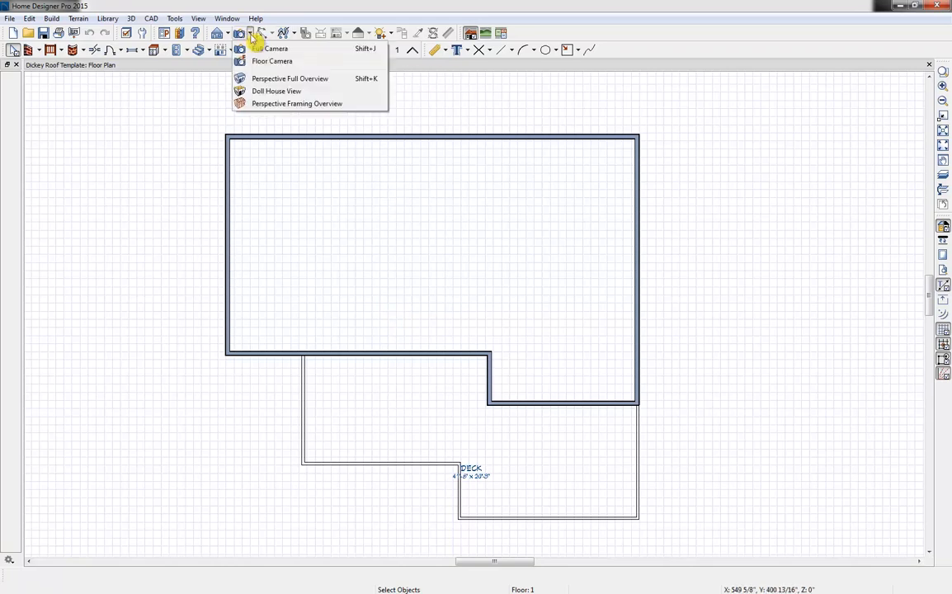
left_click(272, 79)
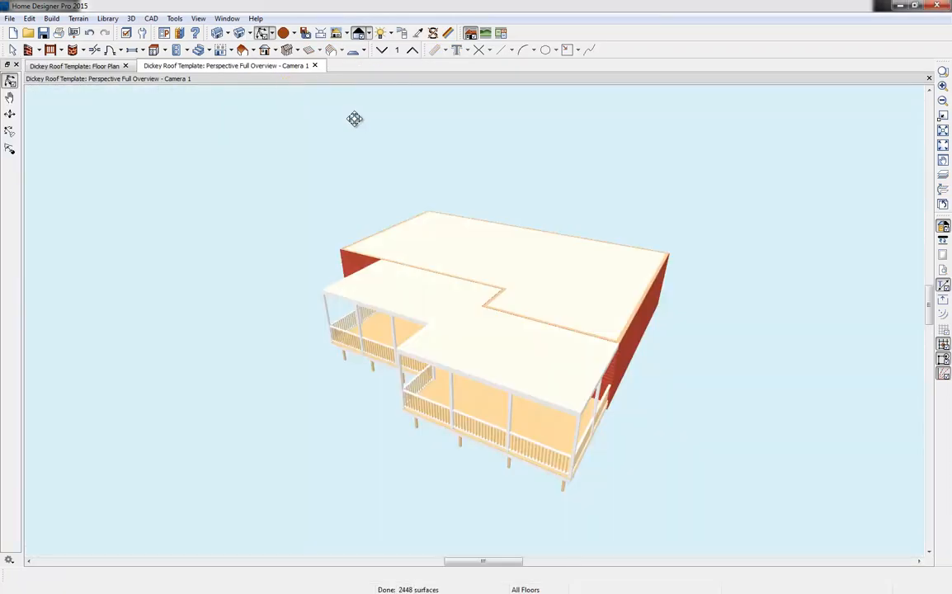
left_click_drag(217, 66, 124, 90)
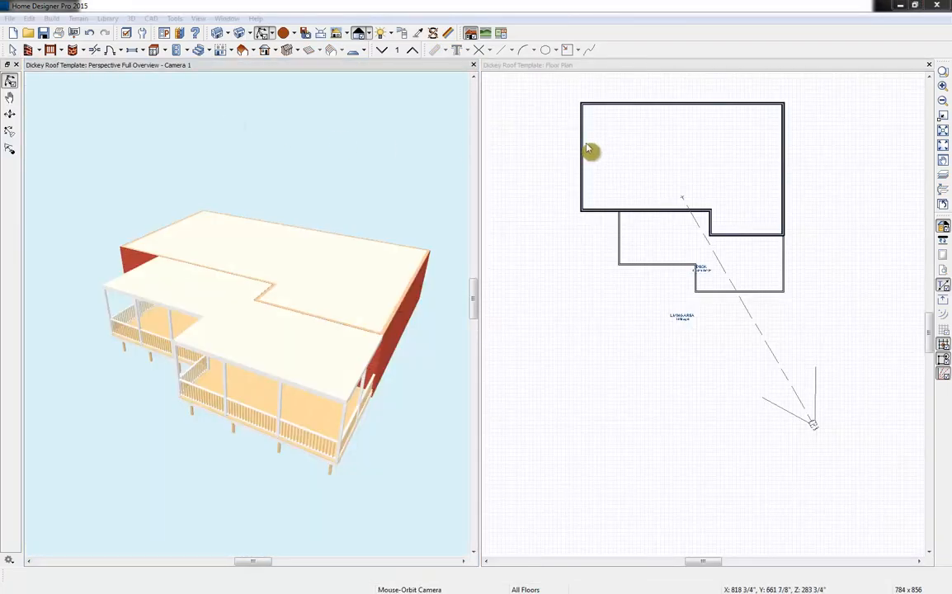
left_click_drag(949, 101, 479, 1)
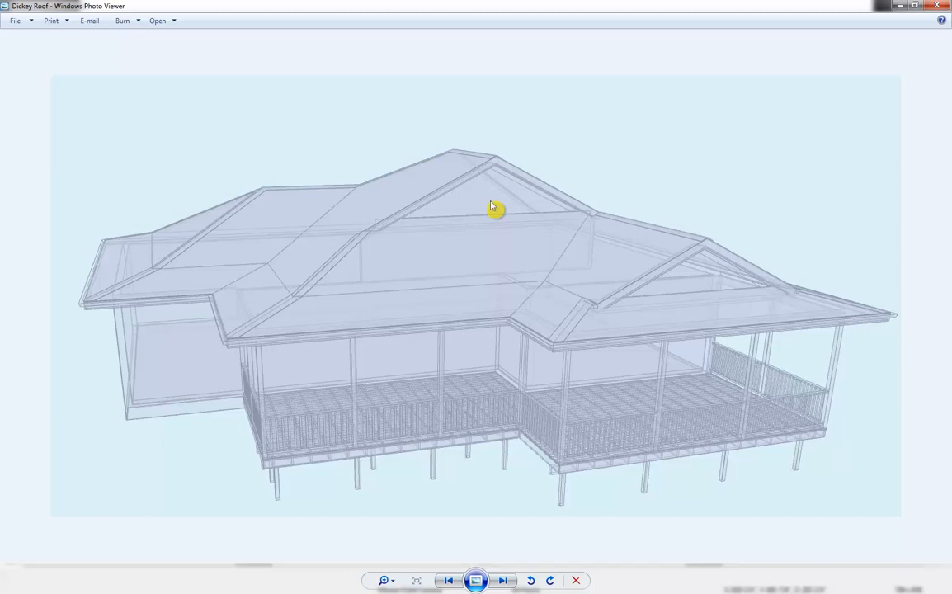
left_click(937, 6)
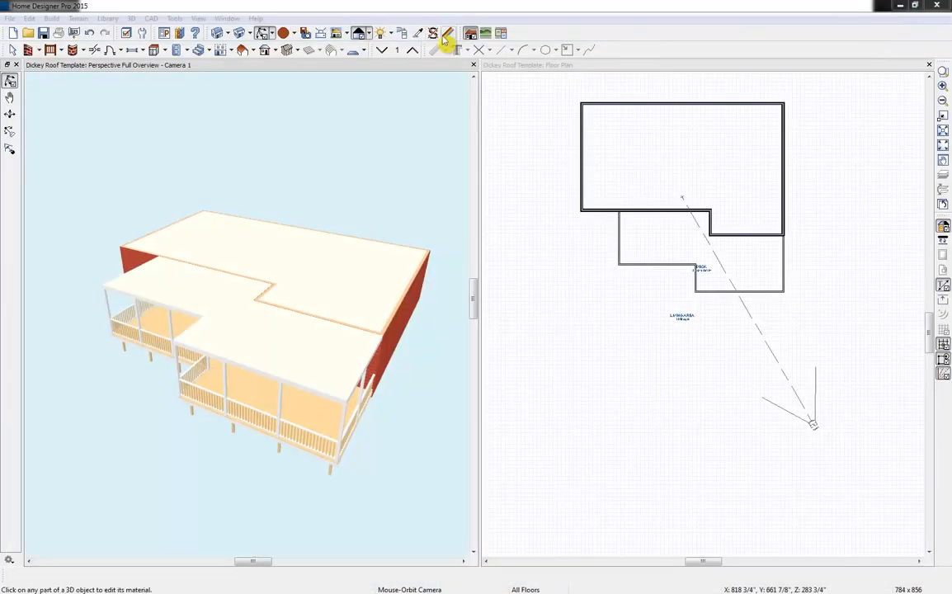
- Set up a roof build with Build Roof Planes and Auto Rebuild Roofs enabled and a pitch of 3 in 12
left_click(251, 50)
left_click(274, 68)
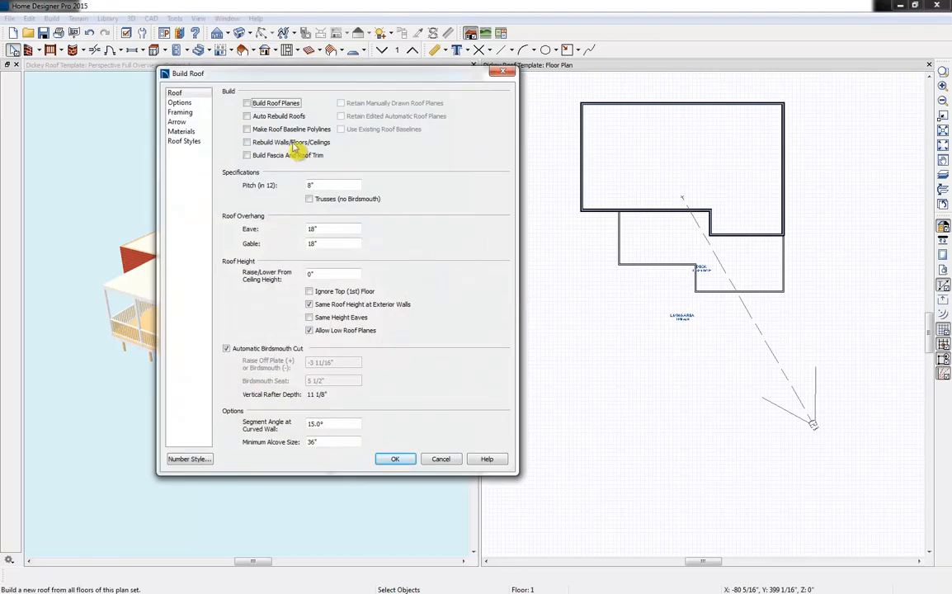
left_click(247, 103)
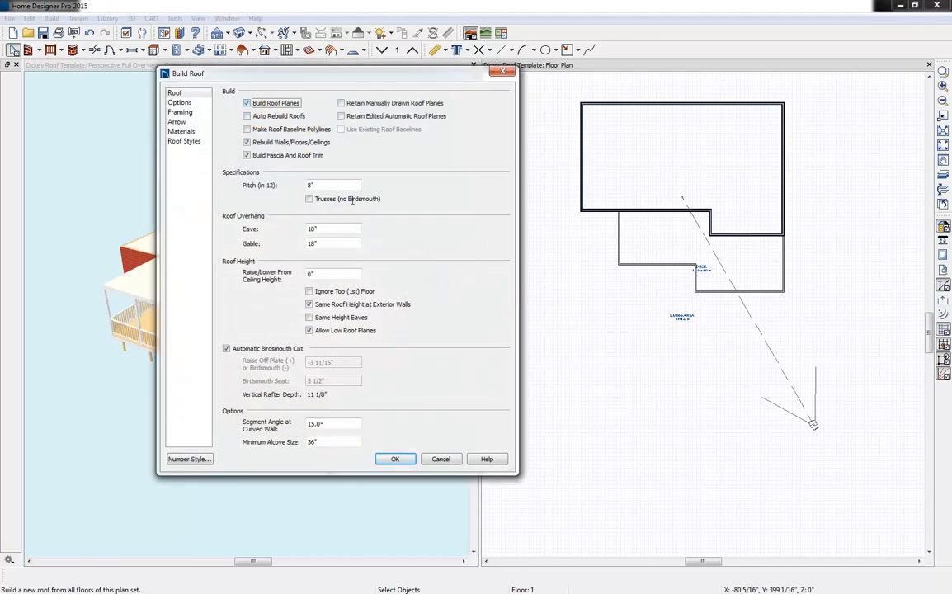
left_click(247, 116)
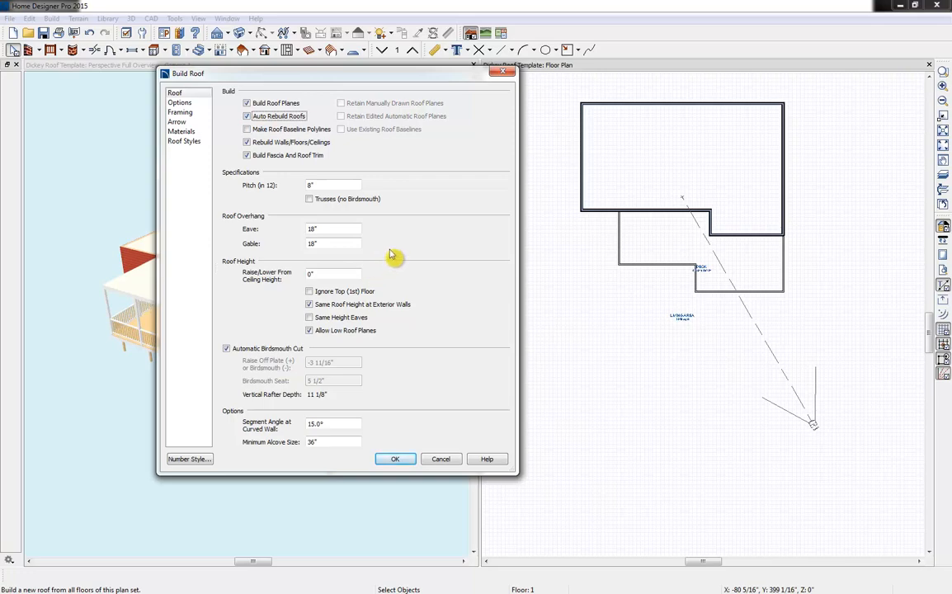
double_click(320, 185)
type("3")
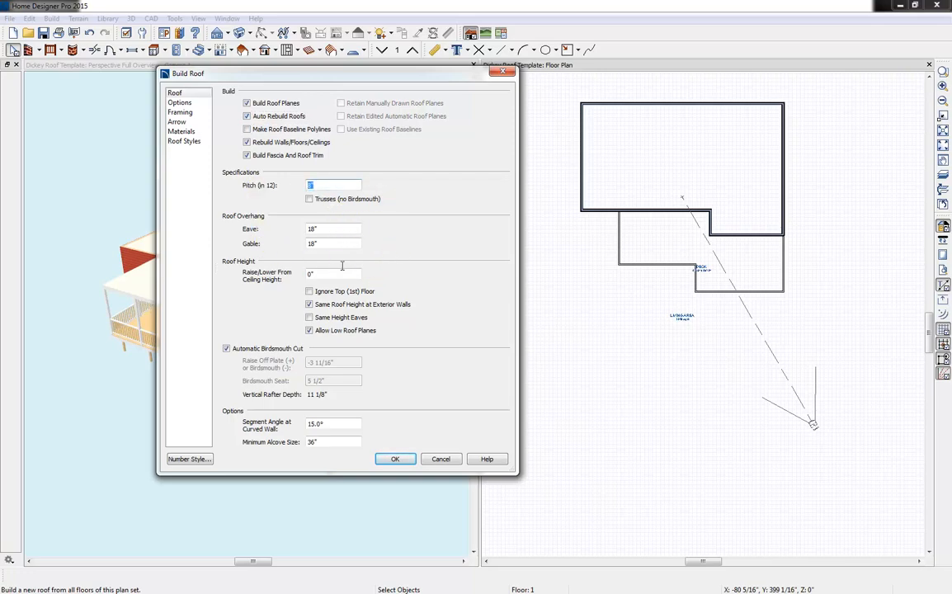
- Set both the eave and gable overhangs to 24", build the roof, and view it from a low angle in 3D
left_click(345, 228)
left_click_drag(337, 230, 284, 243)
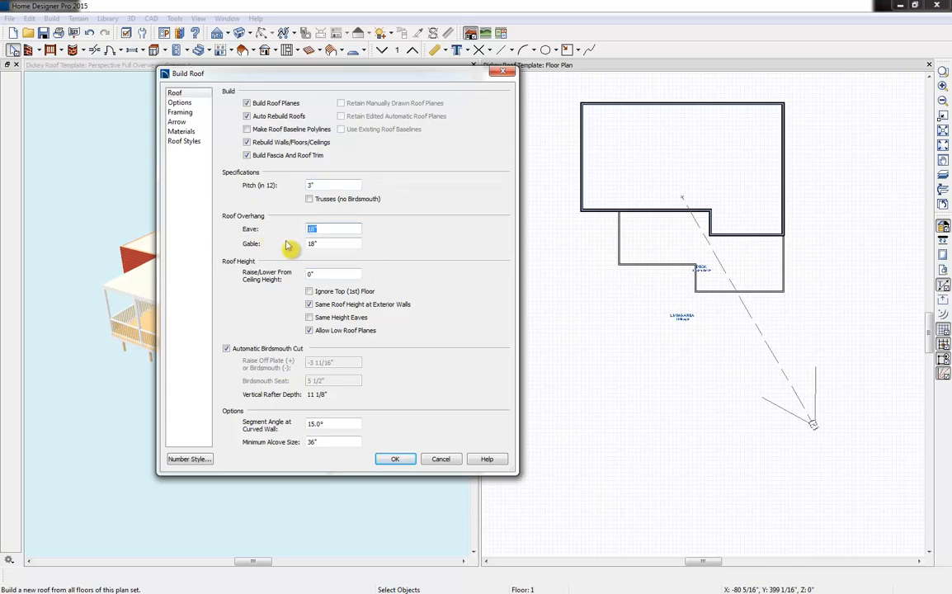
type("24")
left_click(348, 244)
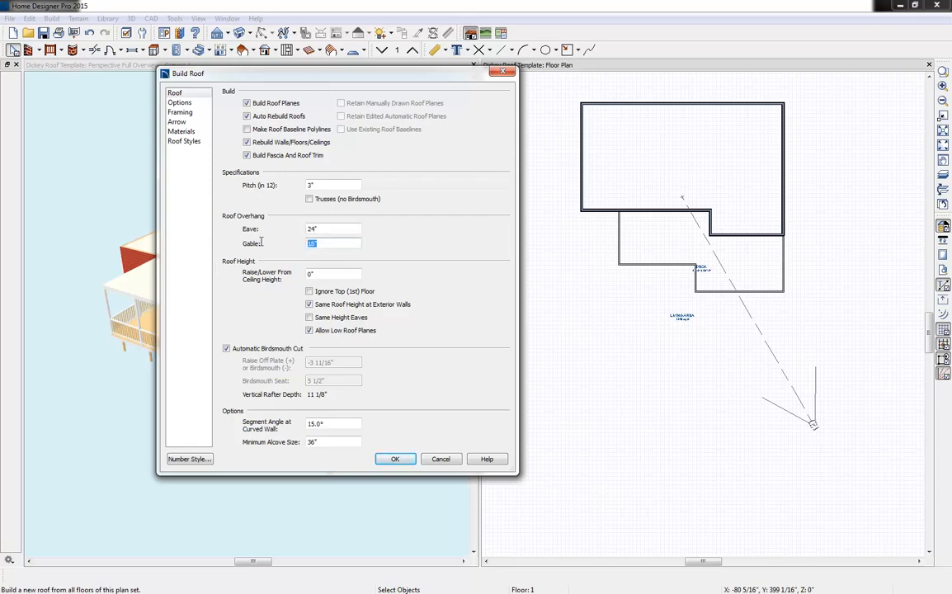
left_click_drag(315, 244, 416, 251)
type("24")
left_click(354, 230)
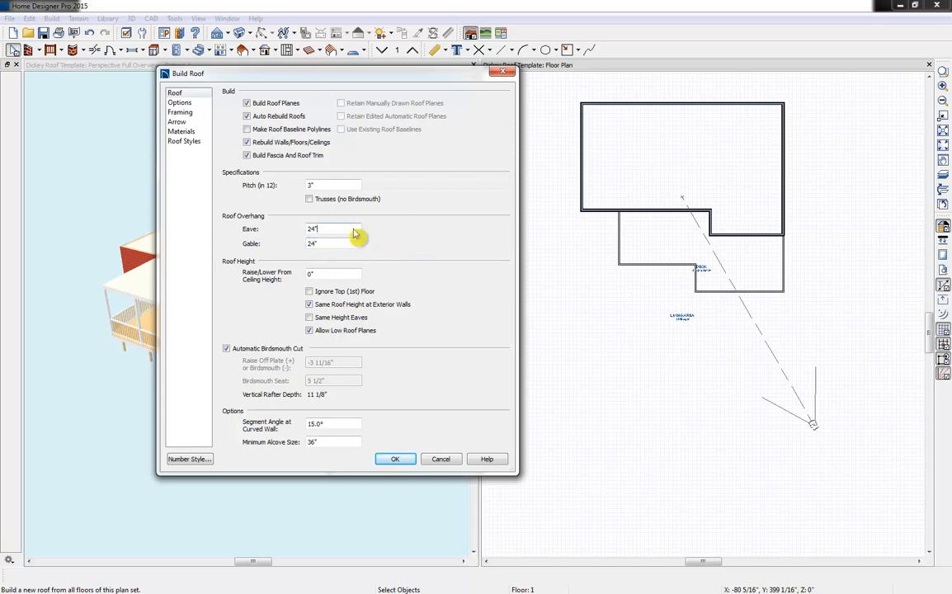
left_click(395, 459)
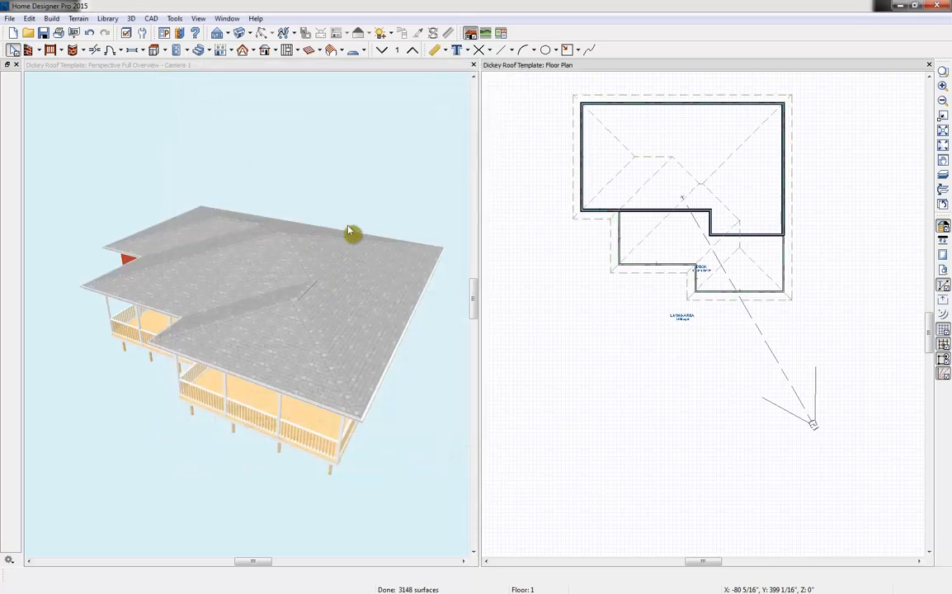
mouse_move(348, 233)
left_mouse_down()
mouse_move(335, 282)
mouse_move(351, 223)
mouse_move(352, 236)
left_mouse_up()
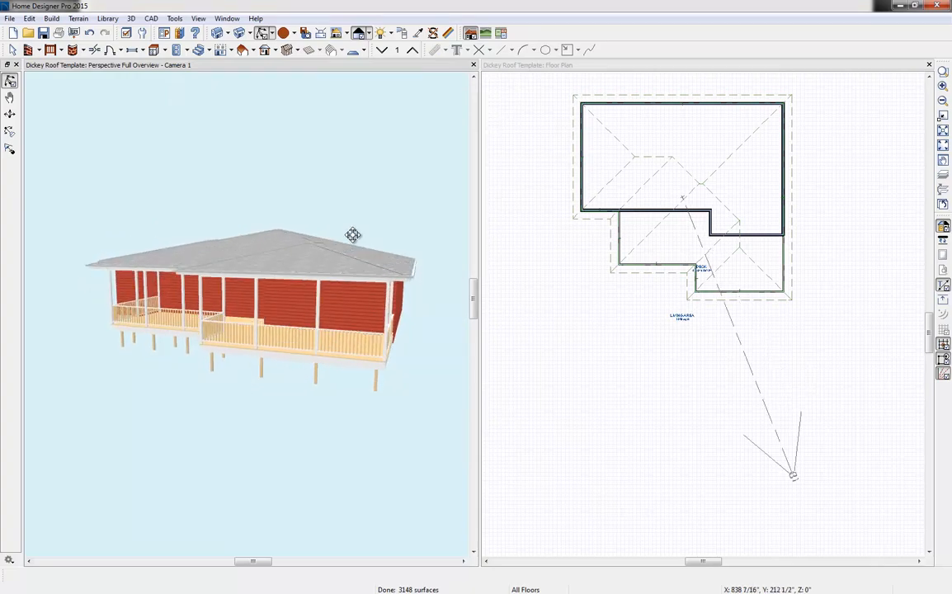
- Give all outer house walls and deck railings an upper roof pitch of 6 in 12 starting 36" in from the baseline
left_click(583, 174)
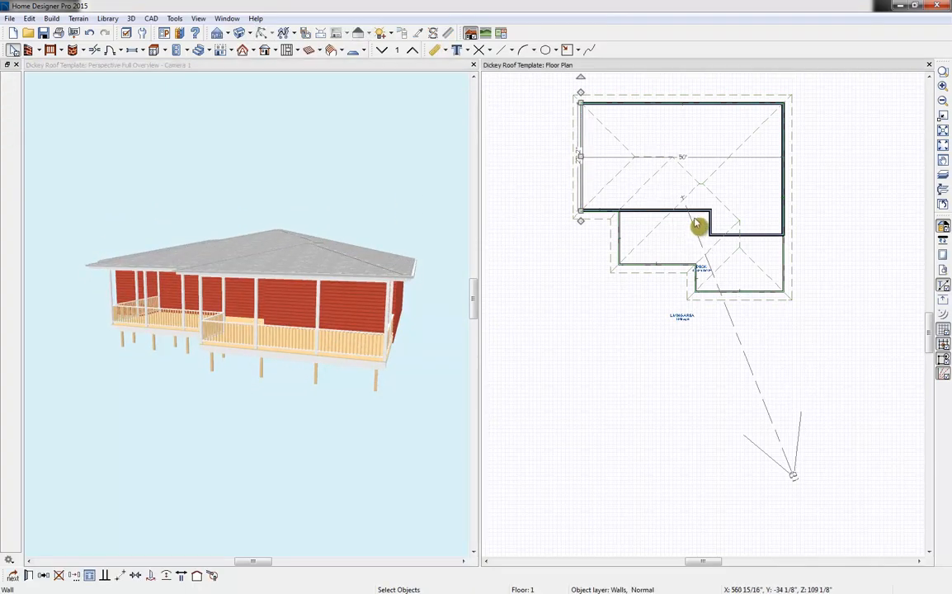
middle_click_drag(694, 226, 682, 298)
left_click(665, 176)
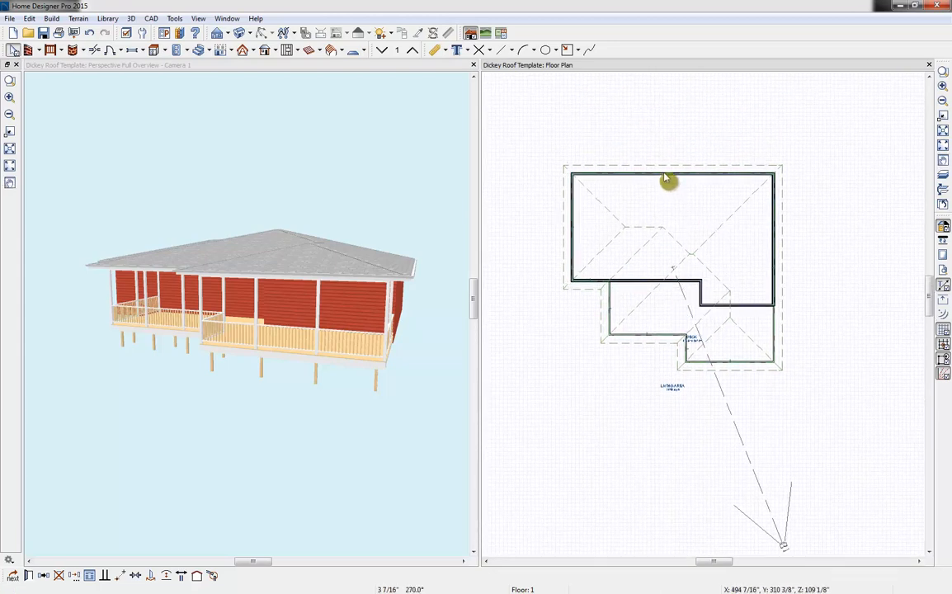
left_click(774, 236, "shift")
left_click(774, 336, "shift")
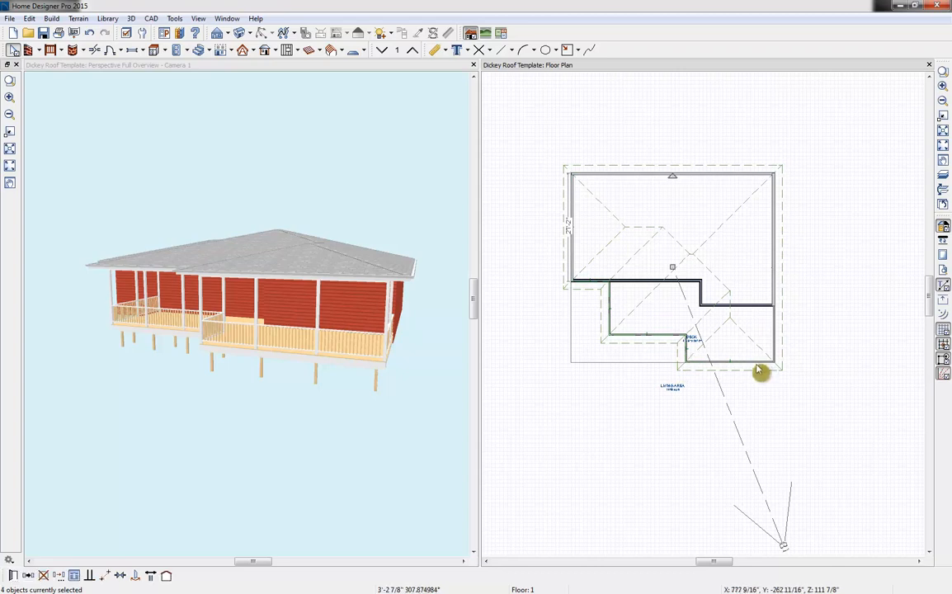
left_click(689, 356, "shift")
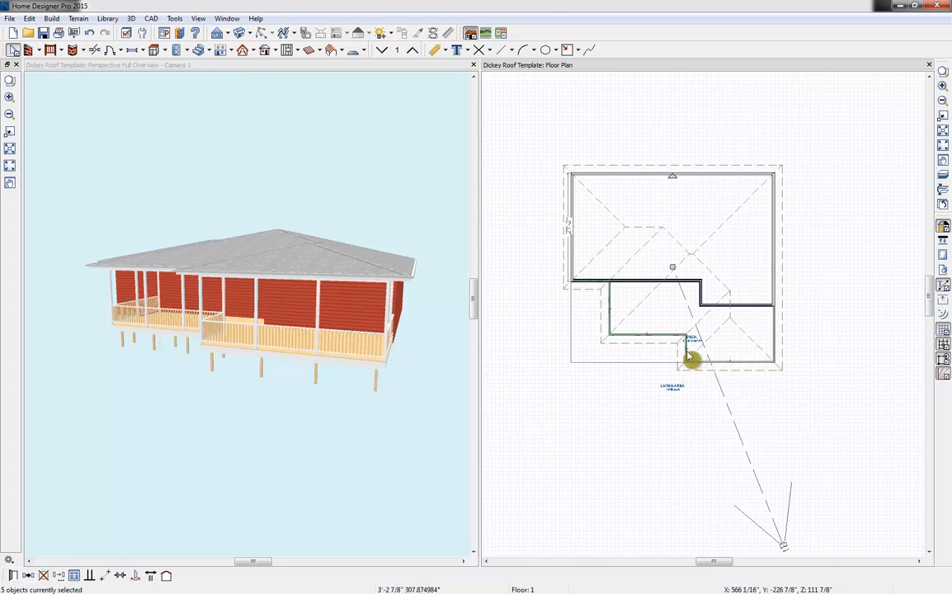
left_click(688, 354, "shift")
left_click(646, 334, "shift")
left_click(611, 320, "shift")
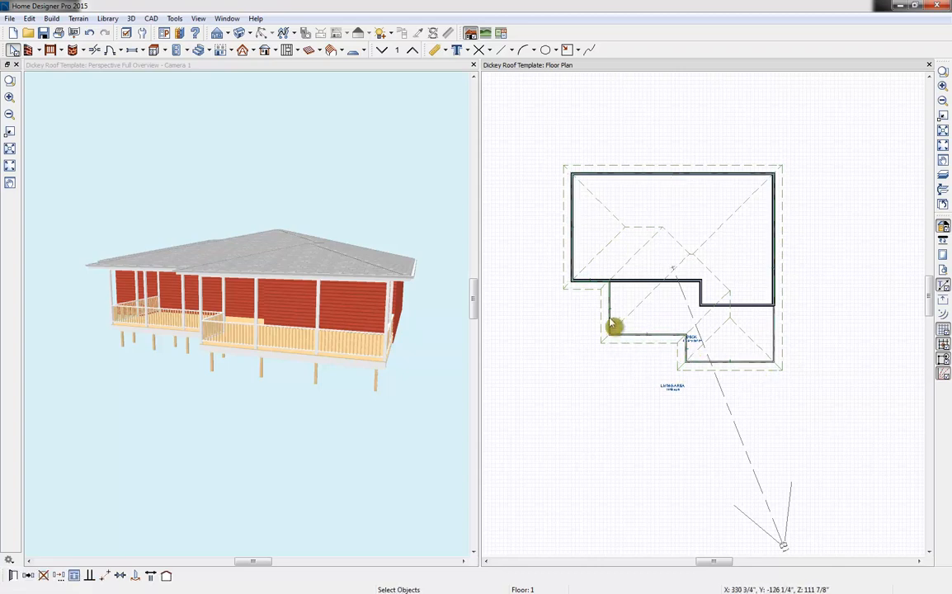
left_click(594, 283, "shift")
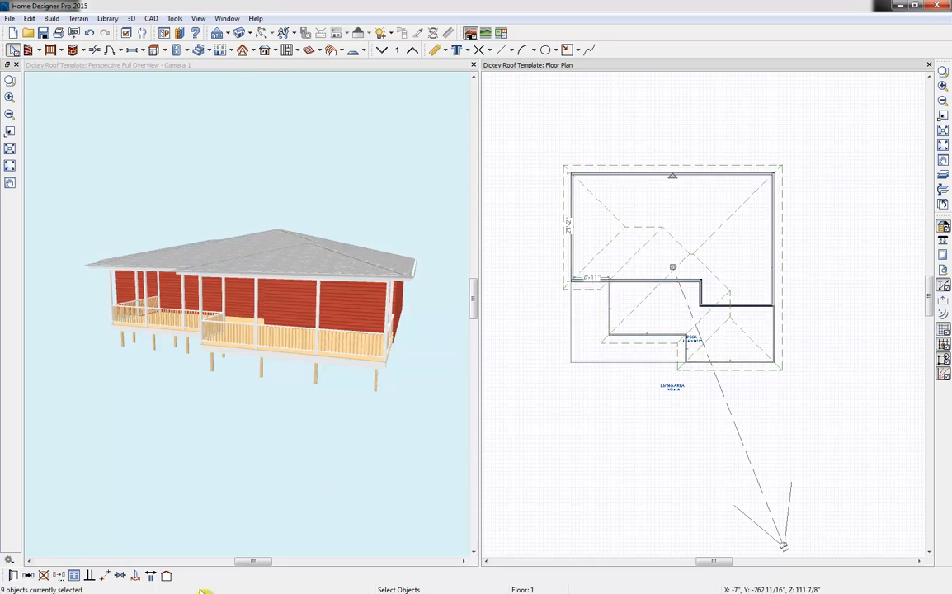
left_click(13, 575)
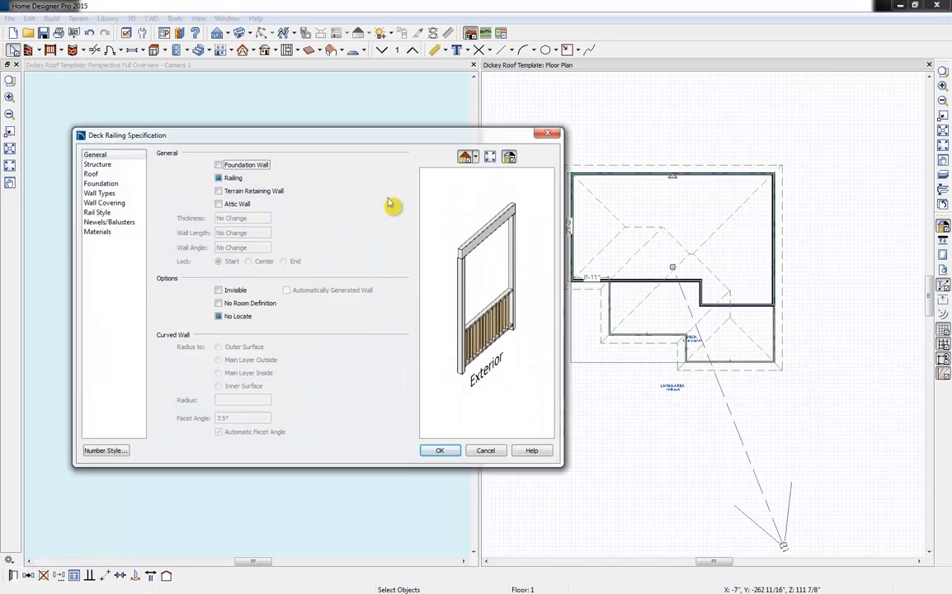
left_click(94, 174)
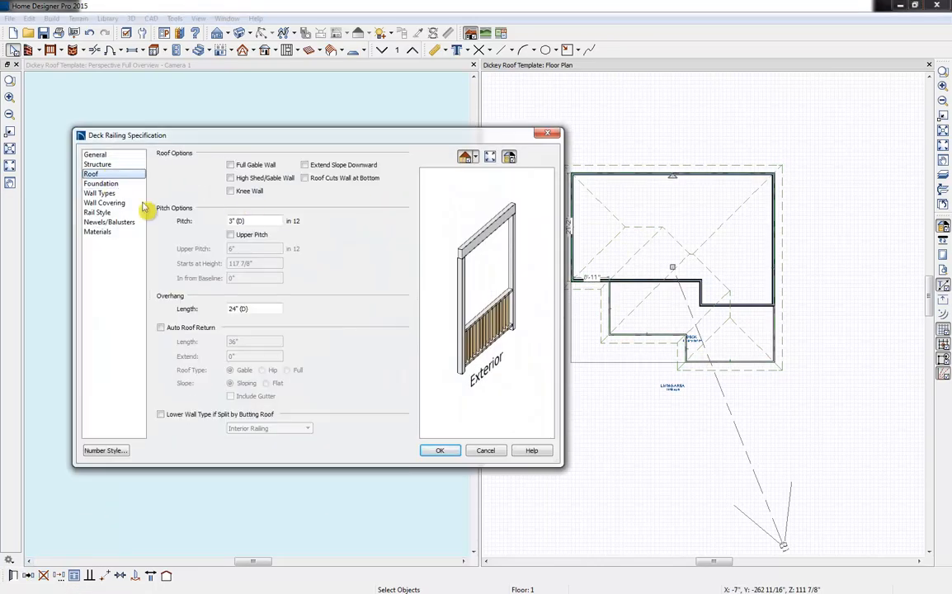
left_click(255, 236)
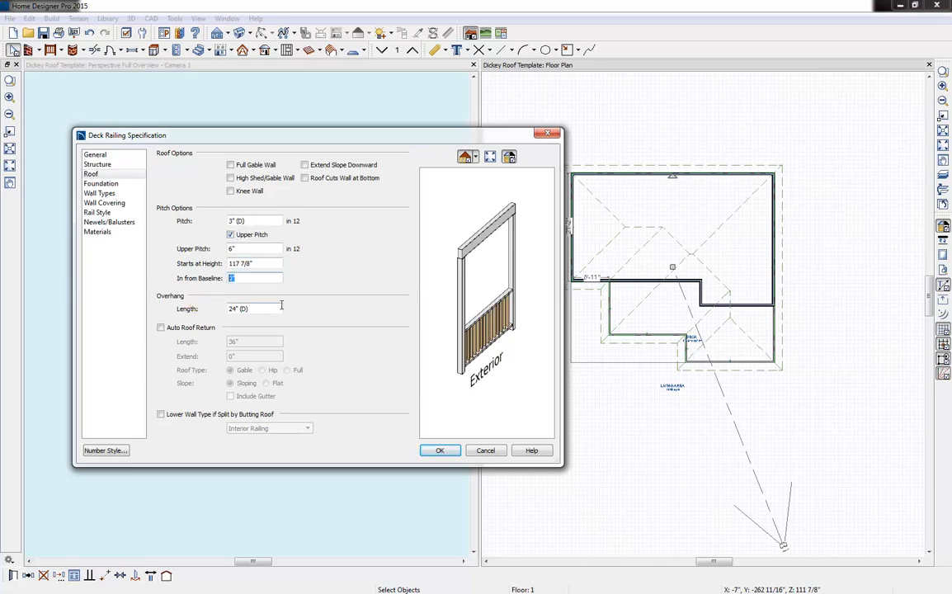
left_click(263, 264)
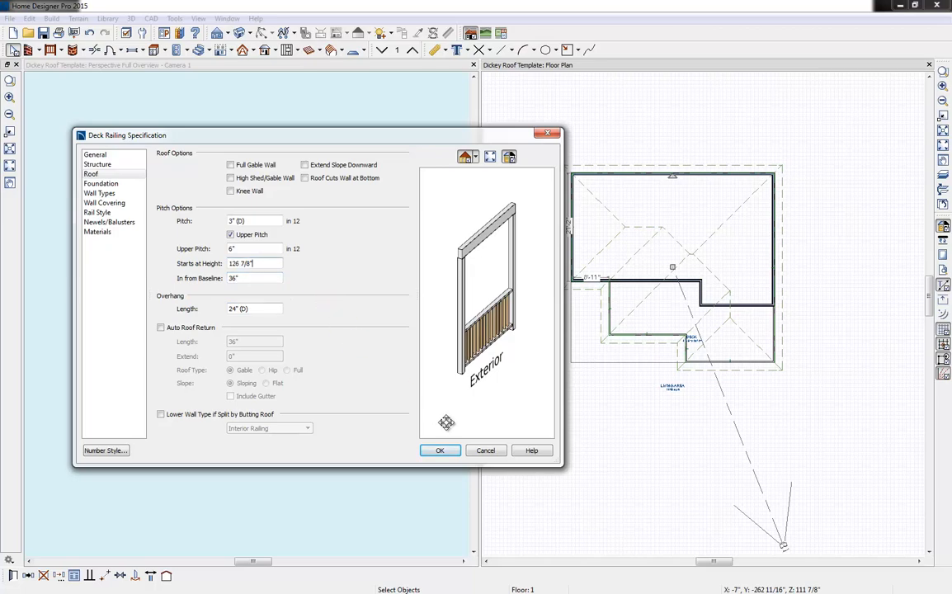
left_click(438, 449)
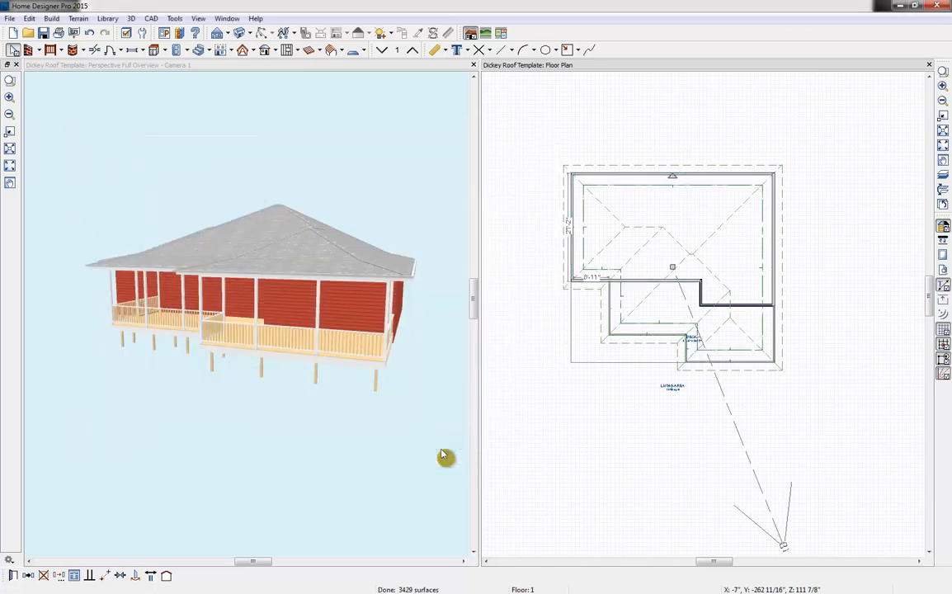
- Display the 3D overview in the Glass House technique and inspect the two-pitch roof from the deck corner
left_click_drag(400, 209, 389, 208)
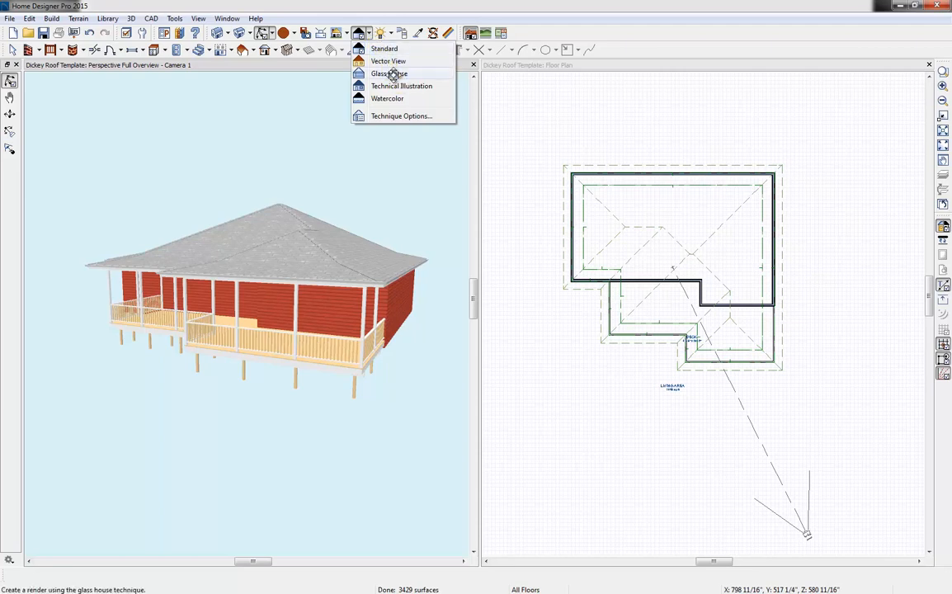
left_click(393, 73)
left_click_drag(255, 270, 366, 232)
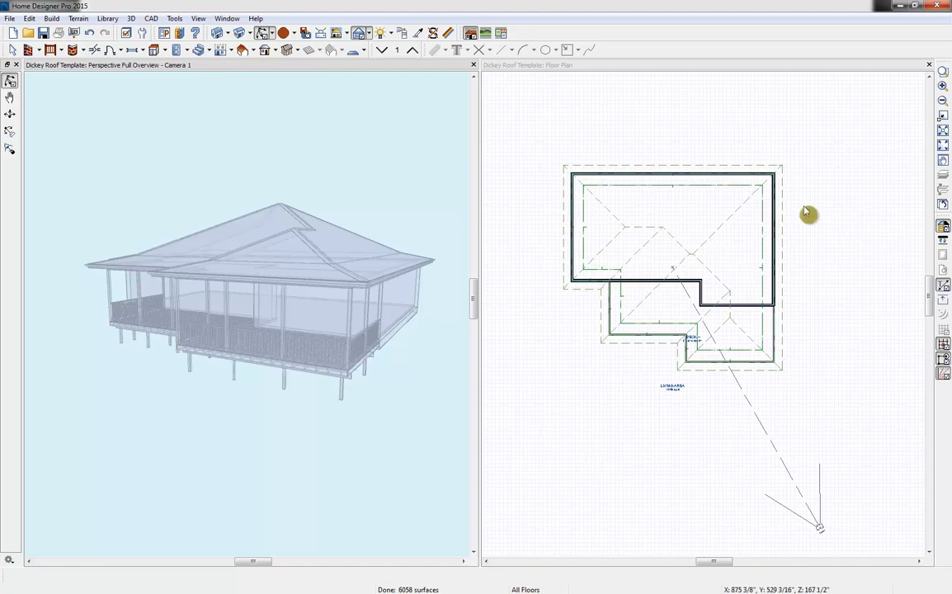
- Delete the triangular upper roof plane over the front of the deck, agreeing to turn Auto Rebuild Roofs off
middle_click_drag(778, 300, 770, 273)
scroll(744, 343, "up", 5)
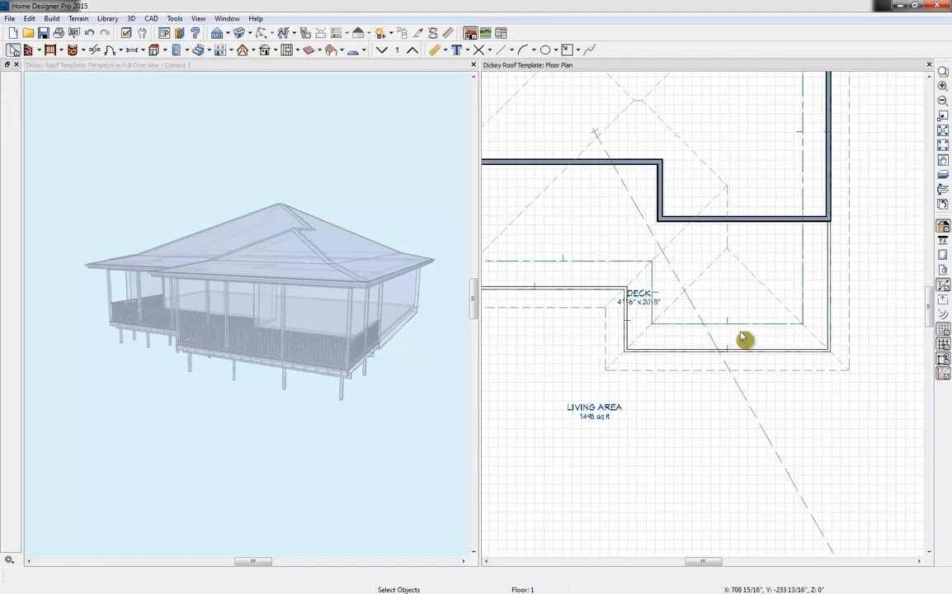
left_click(754, 263)
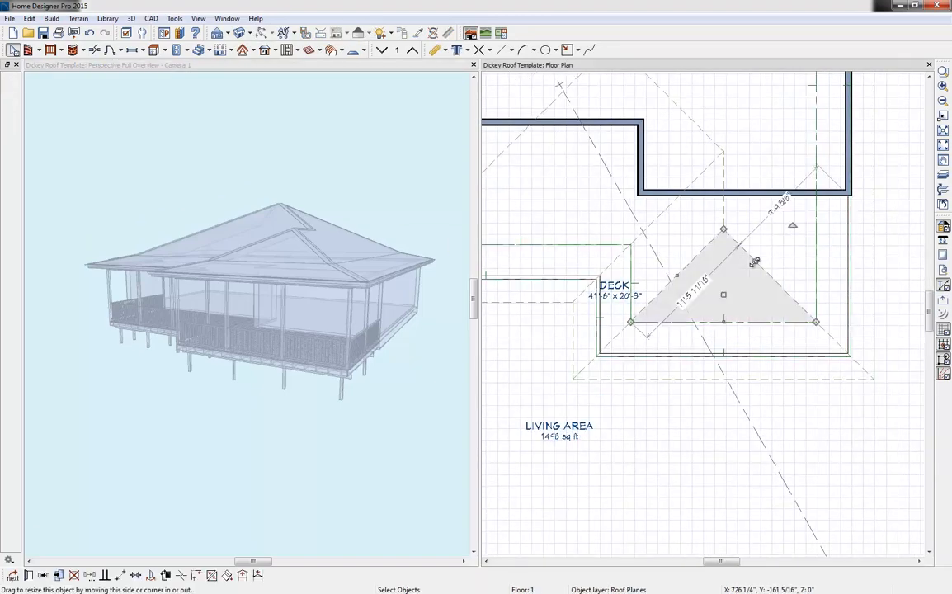
left_click(656, 289)
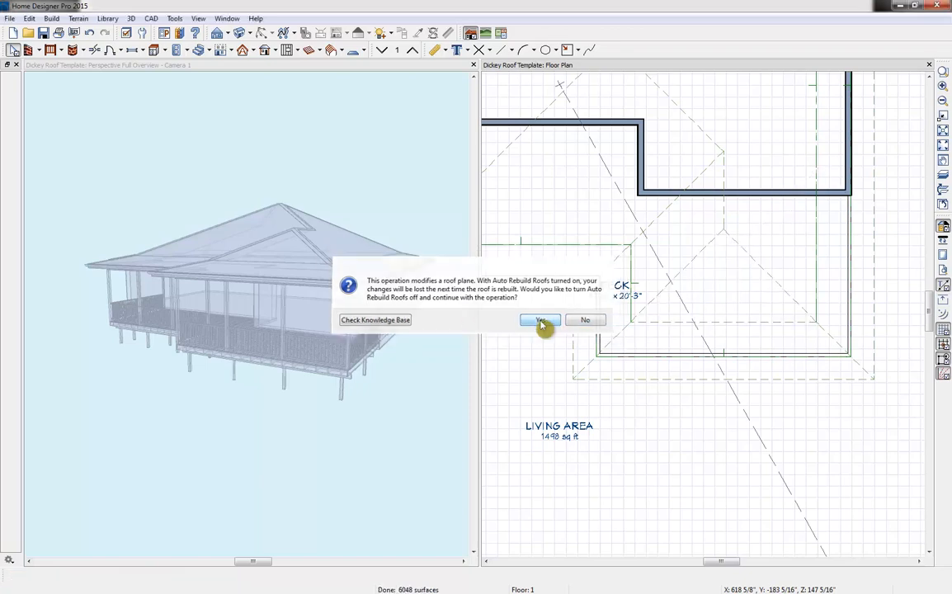
left_click(541, 323)
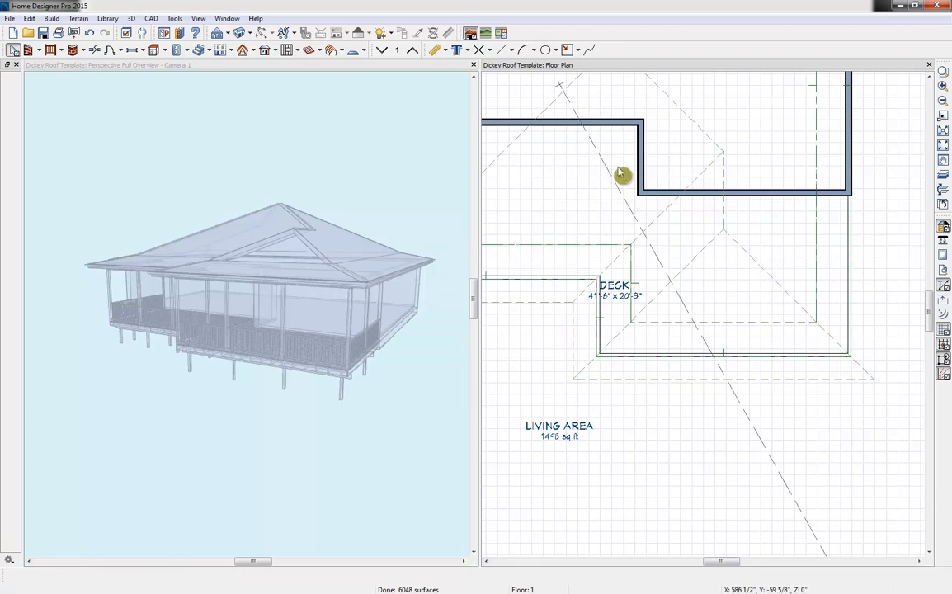
- On the attic level with the reference floor displayed, draw a straight exterior wall across the base of the triangular roof opening
left_click(412, 49)
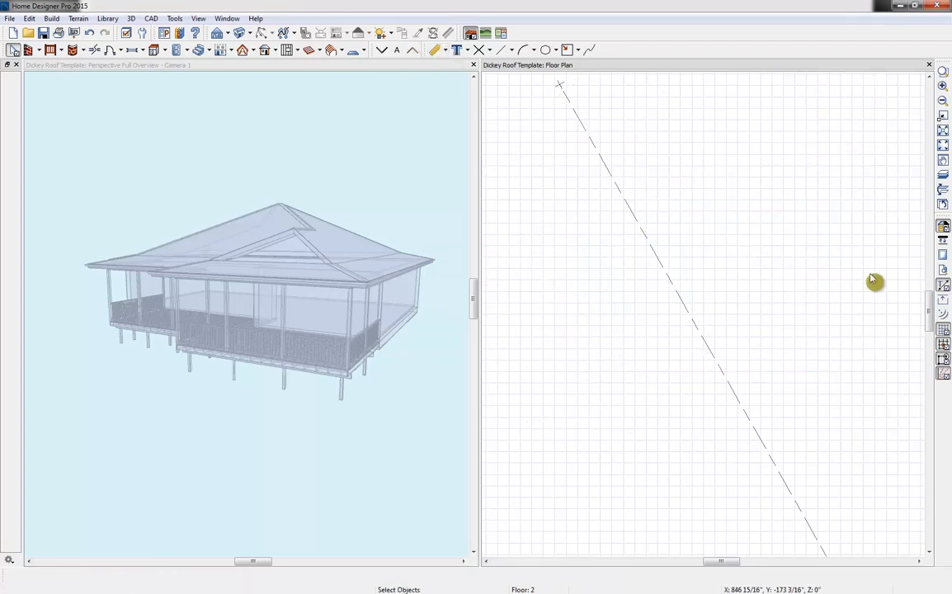
left_click(943, 177)
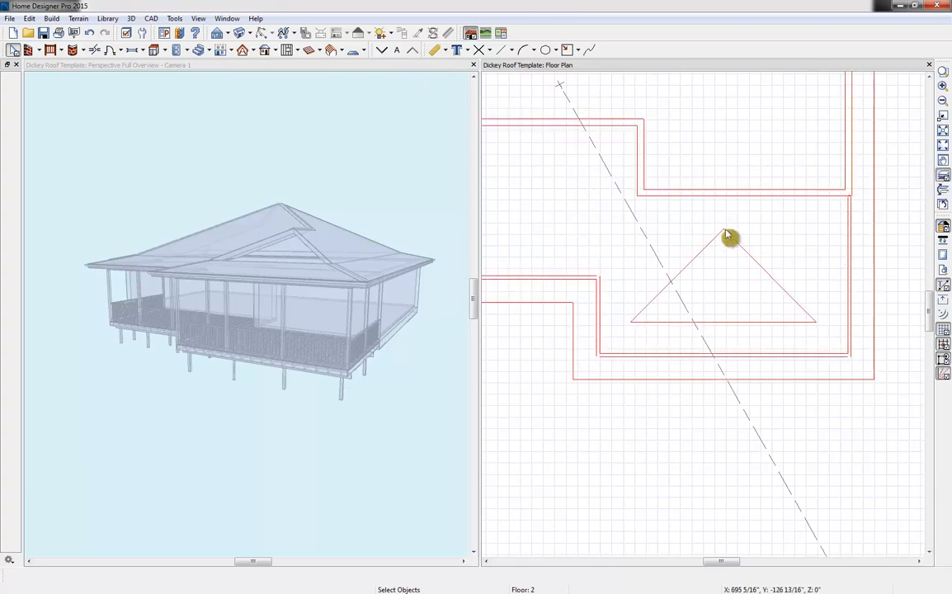
left_click(29, 50)
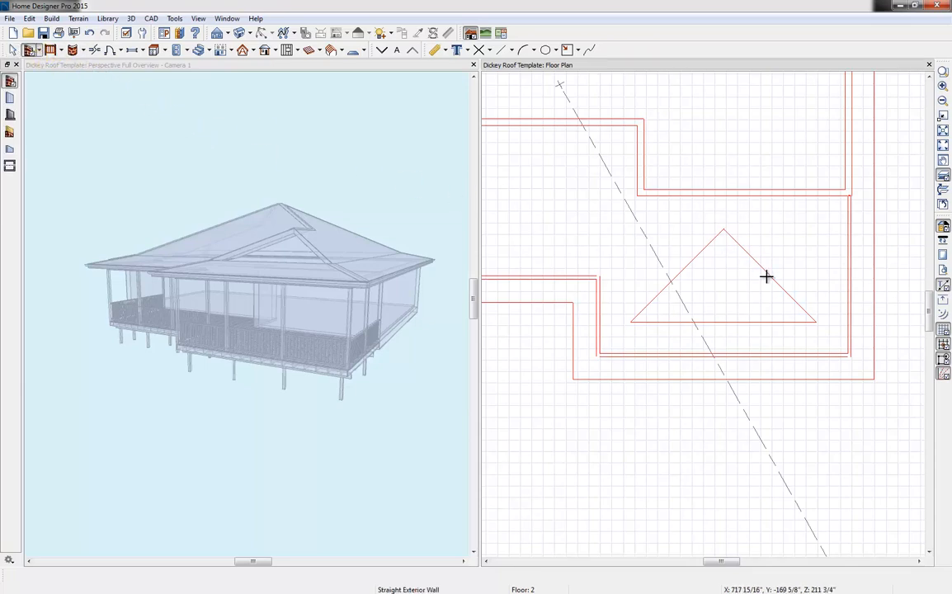
left_click_drag(816, 318, 628, 316)
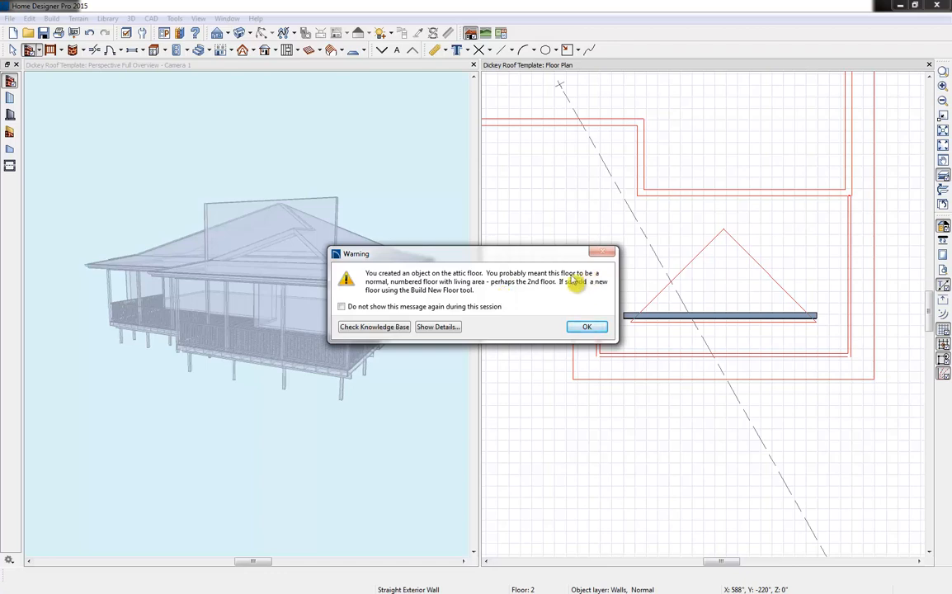
- Nudge the new attic wall outward until its outer face lines up with the base of the triangular deck roof opening
left_click(588, 328)
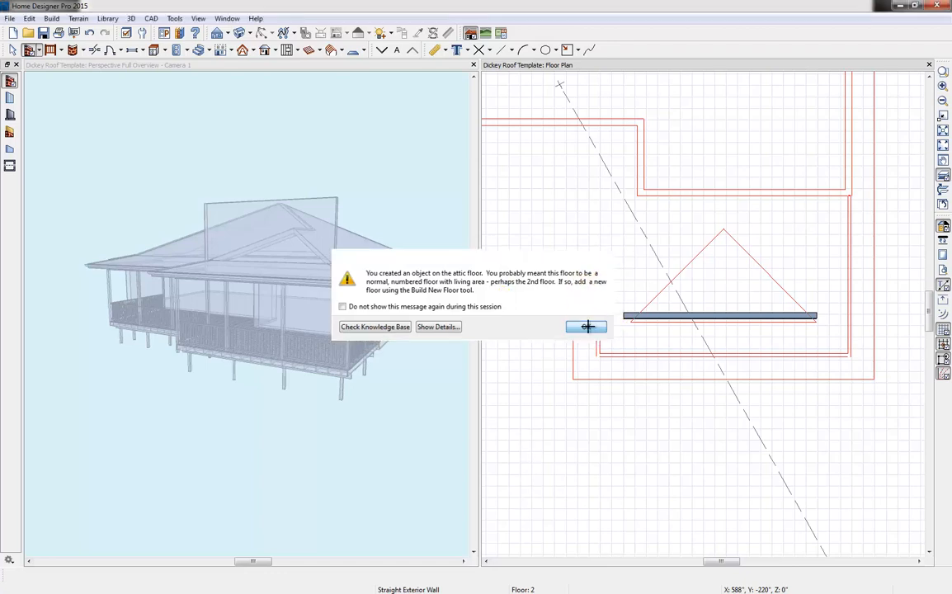
key("space")
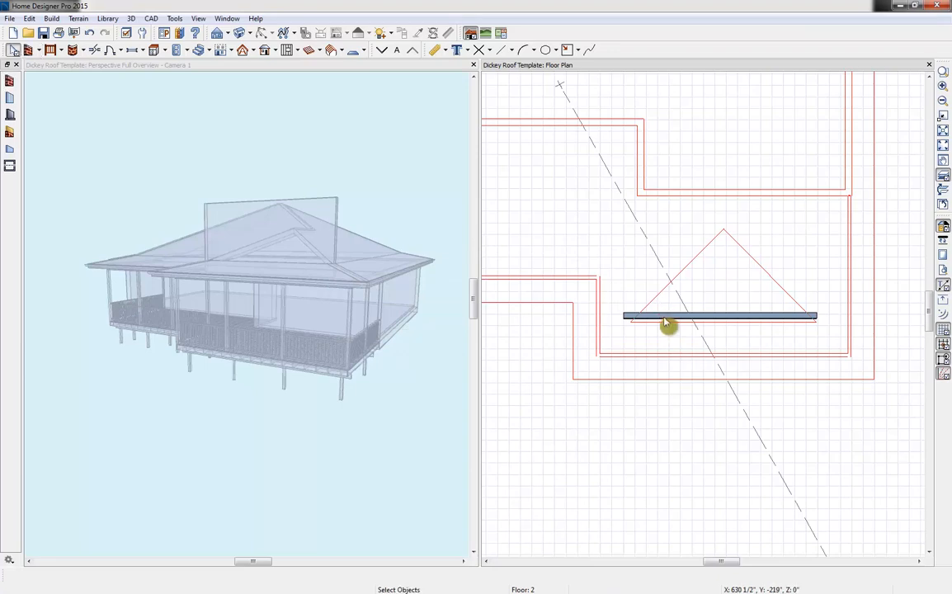
left_click(663, 318)
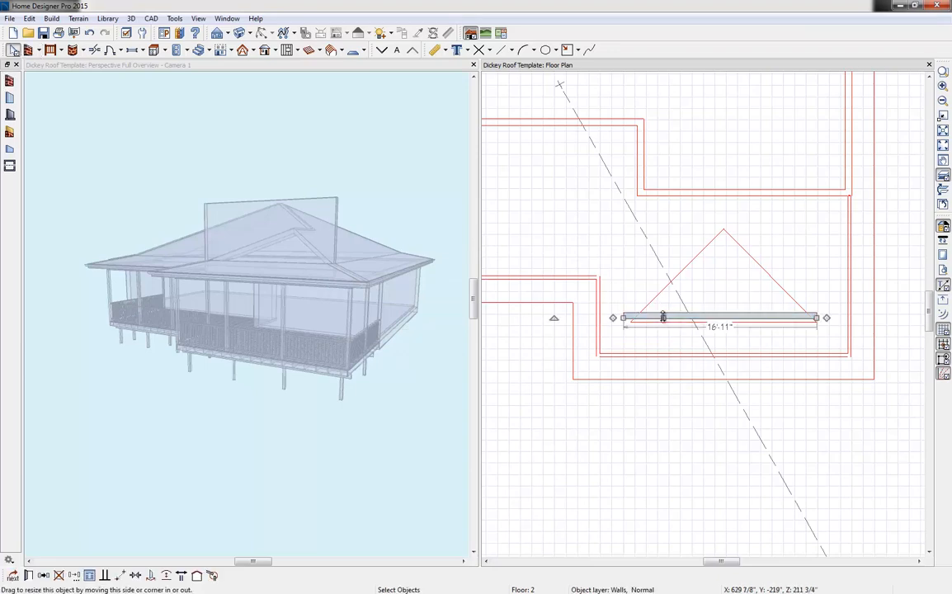
key("Down")
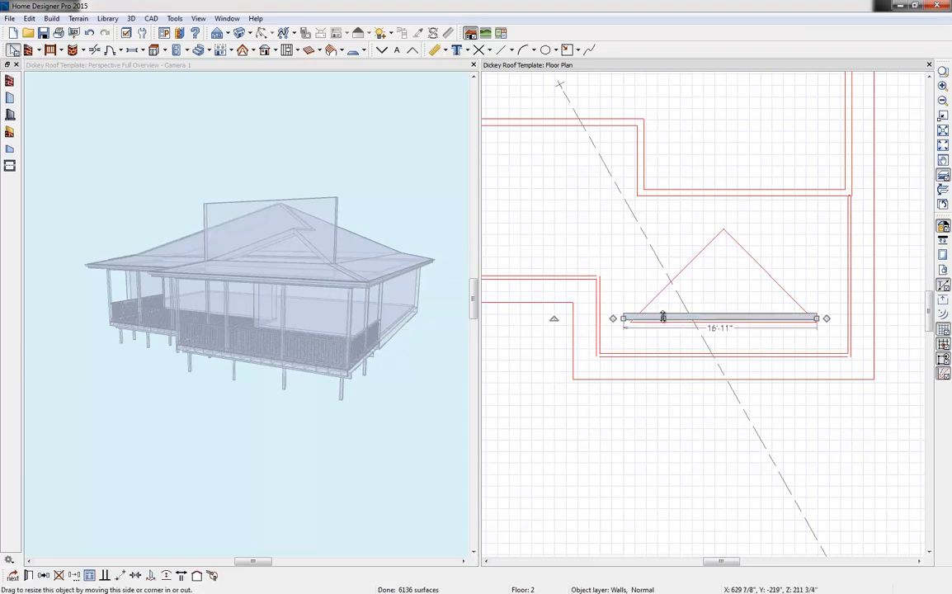
scroll(663, 317, "up", 3)
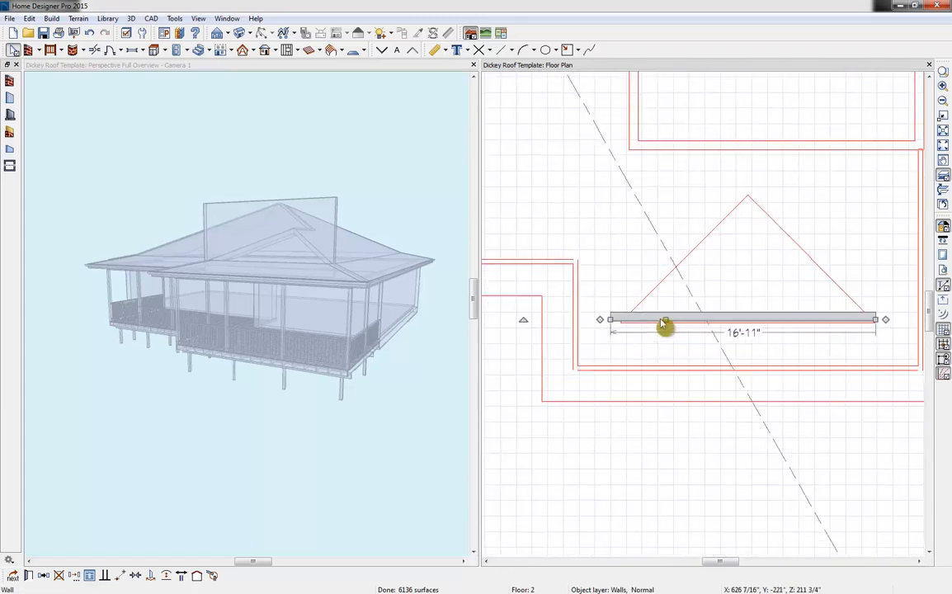
key("Down")
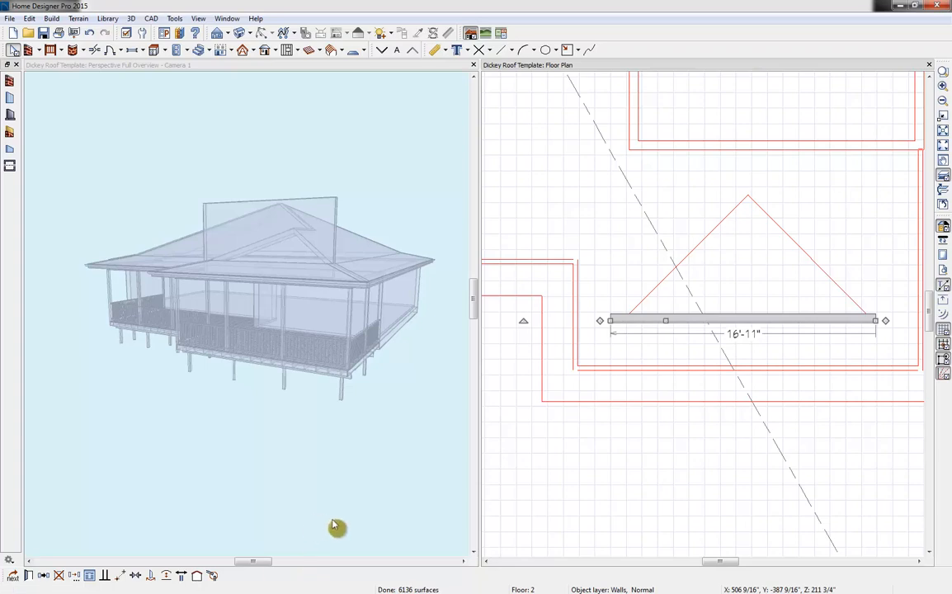
- On Floor 1, stretch the left upper deck roof plane's ridge corner straight out to the gable wall line, keeping its pitch and height
left_click(382, 50)
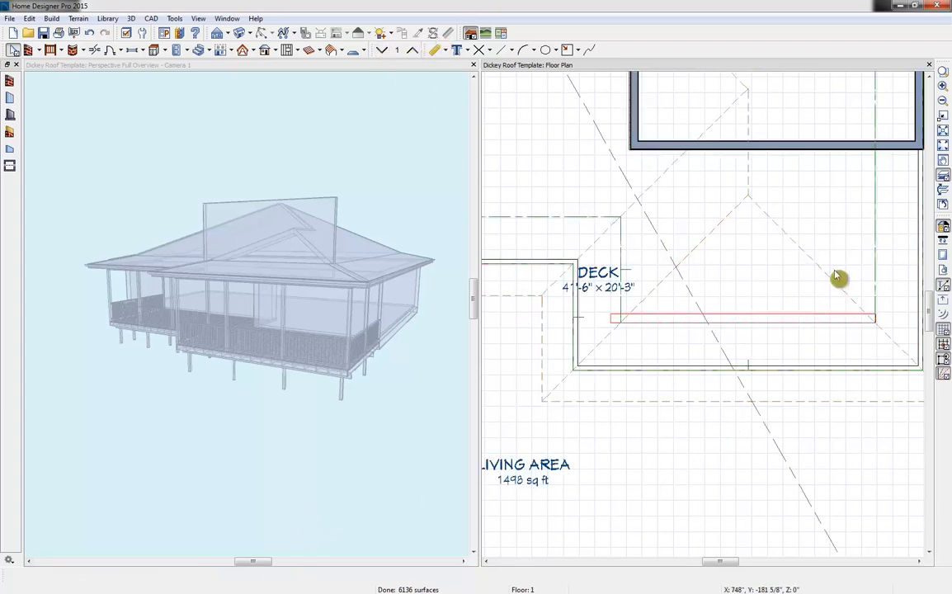
left_click(715, 232)
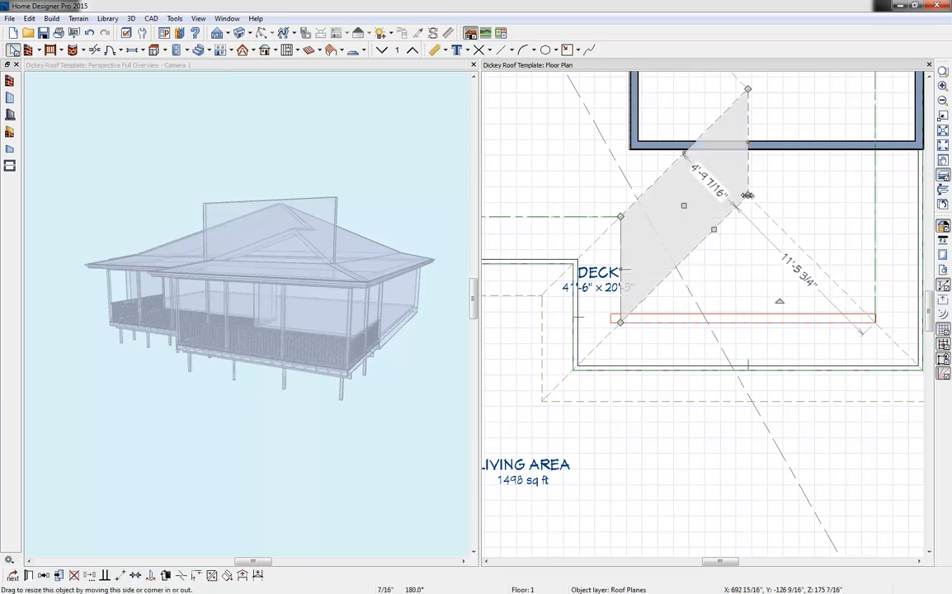
left_click_drag(746, 195, 749, 324)
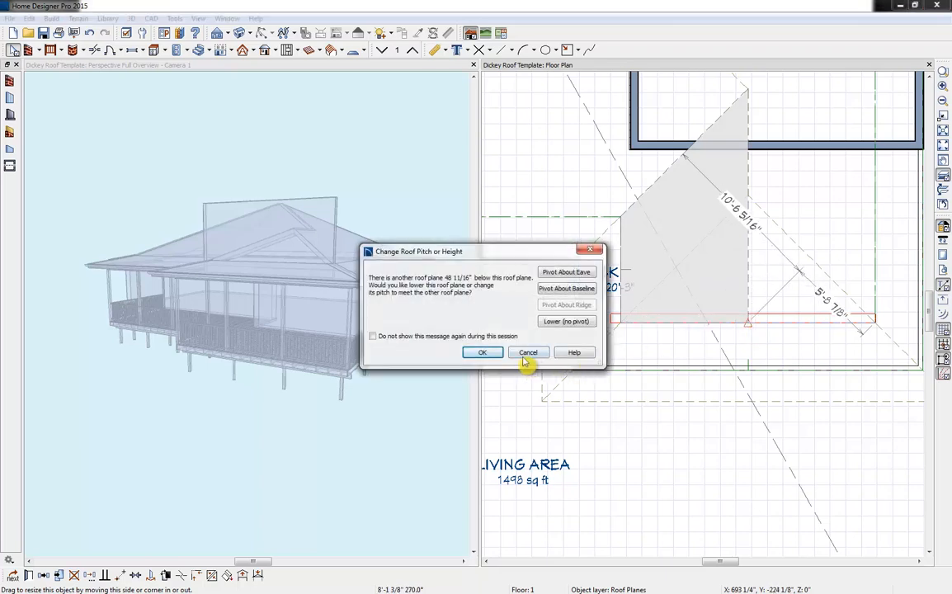
left_click(527, 359)
left_click(529, 354)
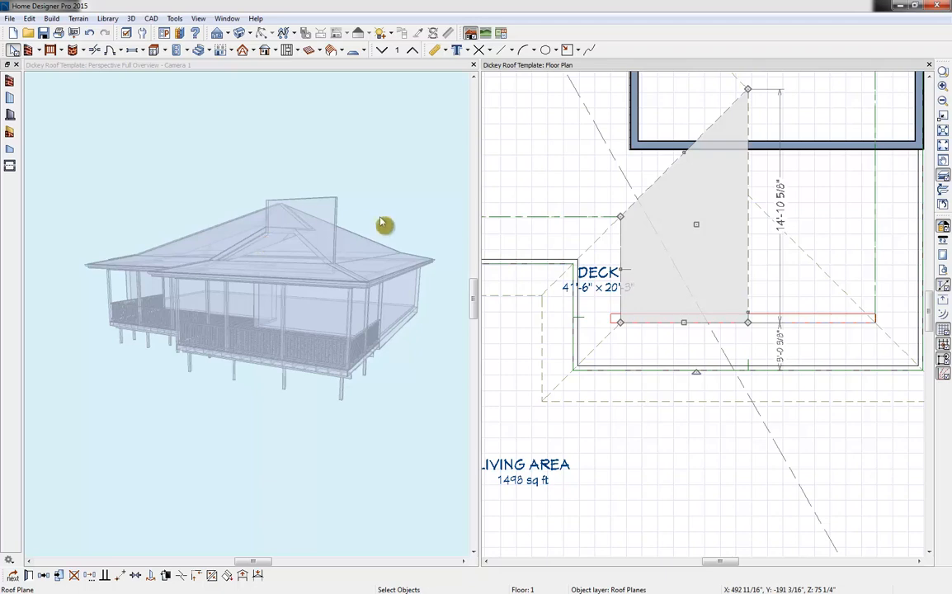
- Stretch the right upper deck roof plane's ridge corner out to the gable wall line, keeping its pitch and height
left_click(800, 252)
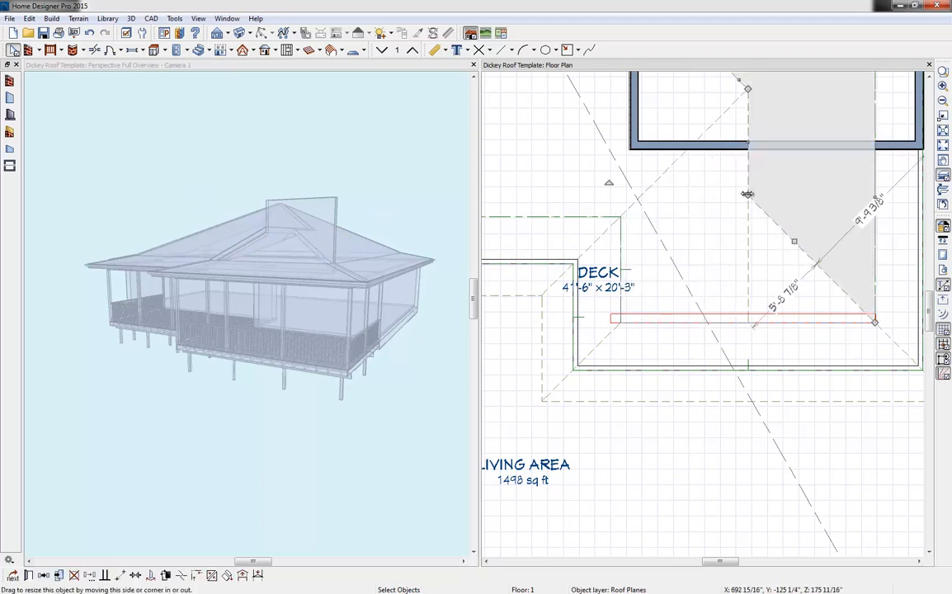
left_click_drag(748, 202, 751, 322)
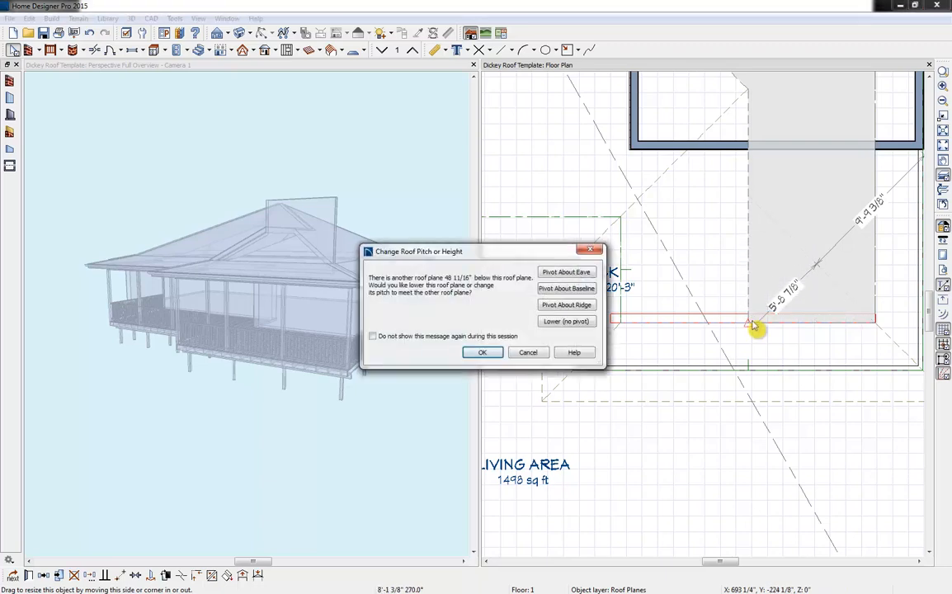
left_click(529, 353)
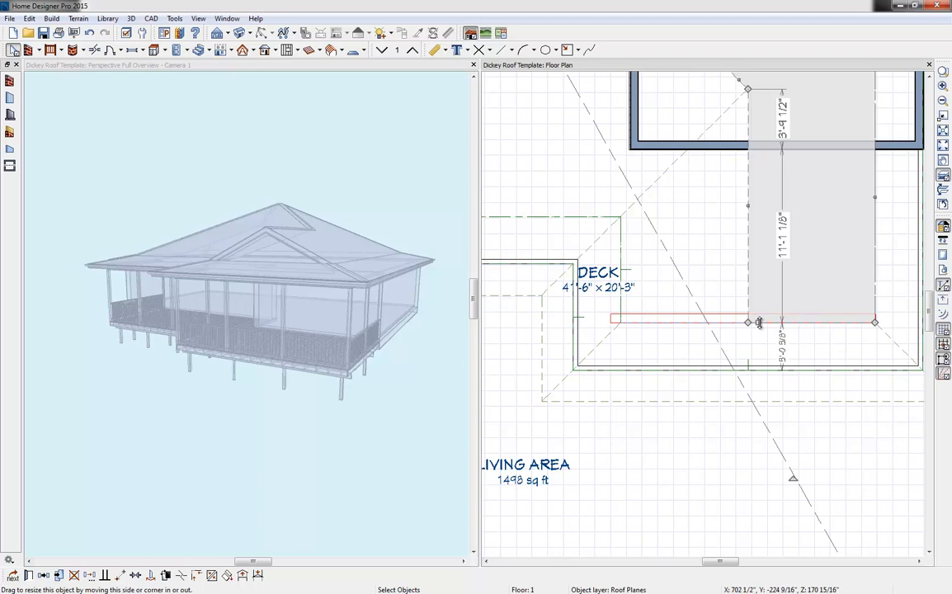
- Extend the right deck gable plane's front edge to overhang the base of the upper roof by 18"
left_click_drag(761, 323, 762, 339)
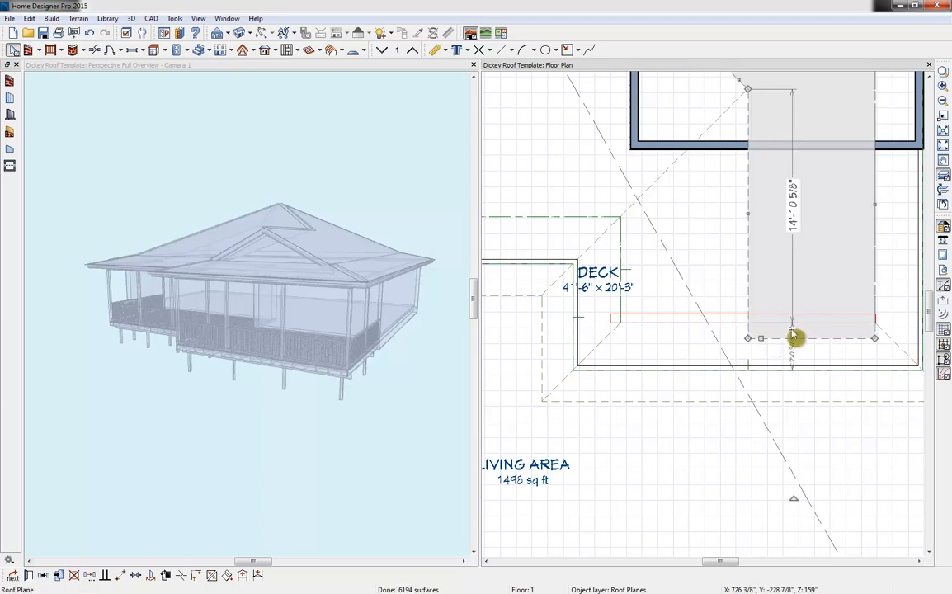
left_click(794, 336)
left_click(782, 339)
left_click(809, 336)
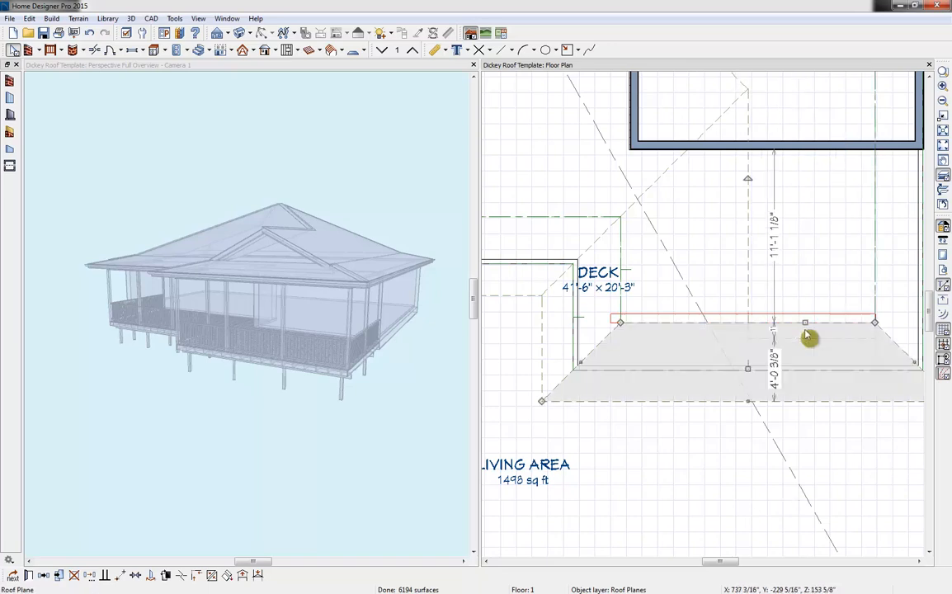
left_click(809, 337)
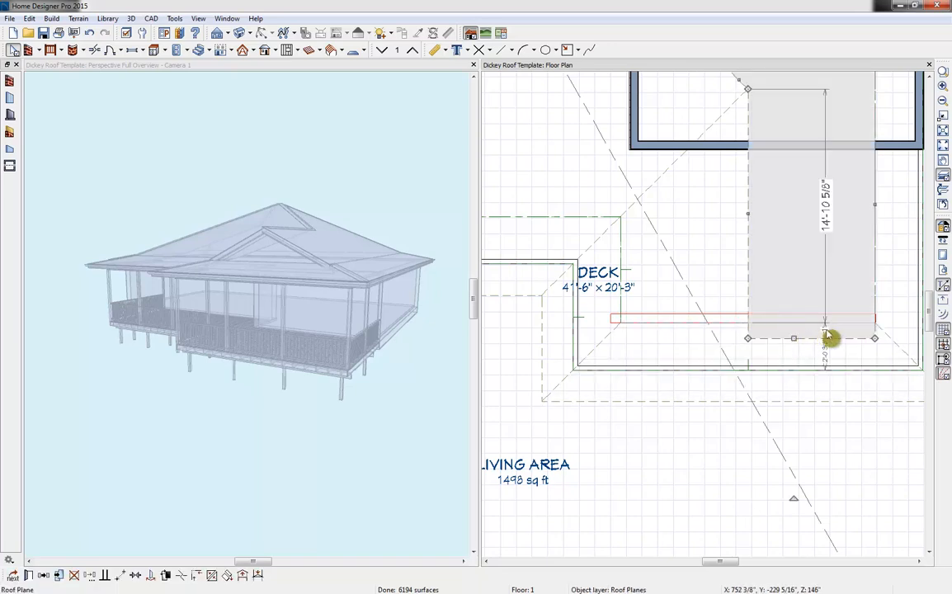
scroll(822, 338, "up", 1)
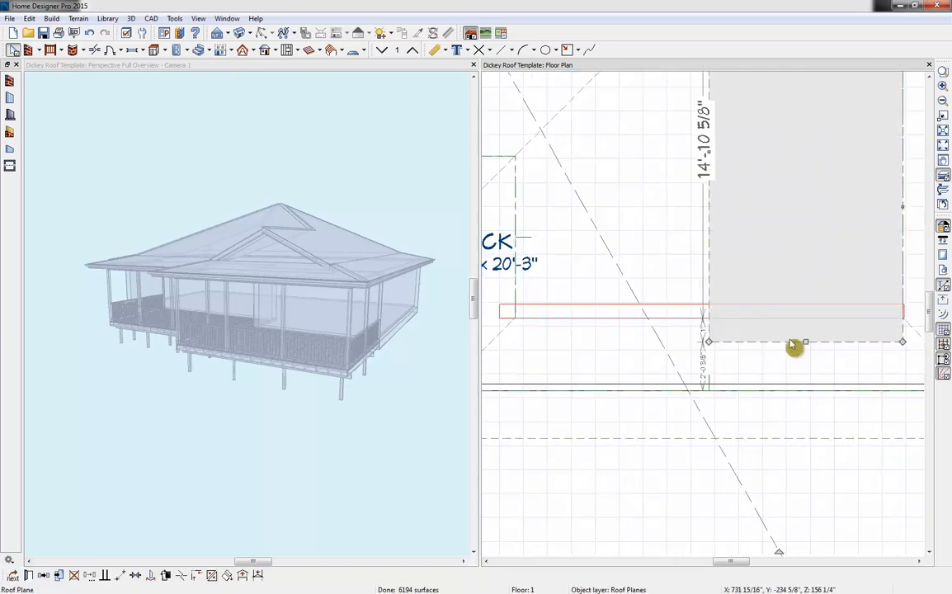
left_click(795, 341)
left_click(703, 327)
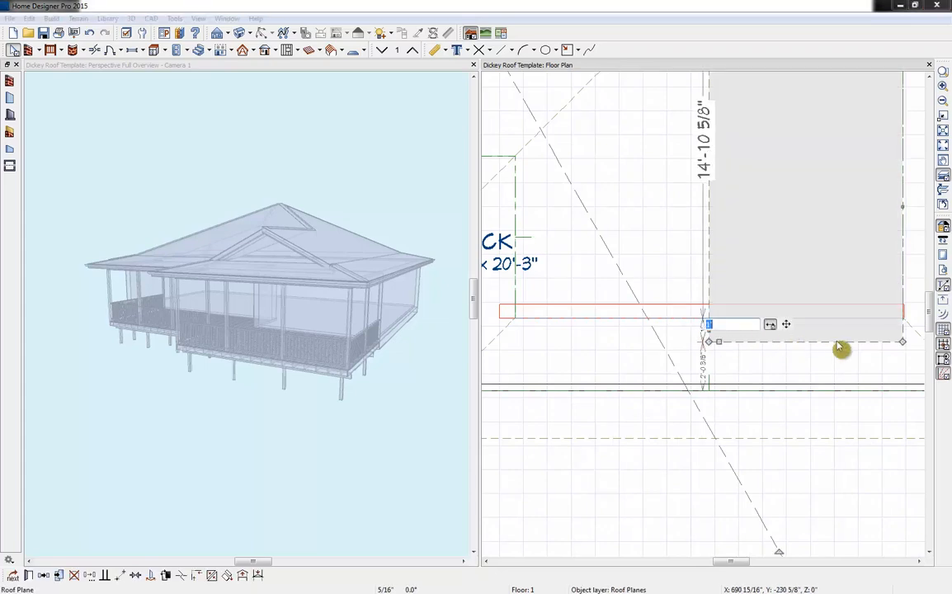
key("Return")
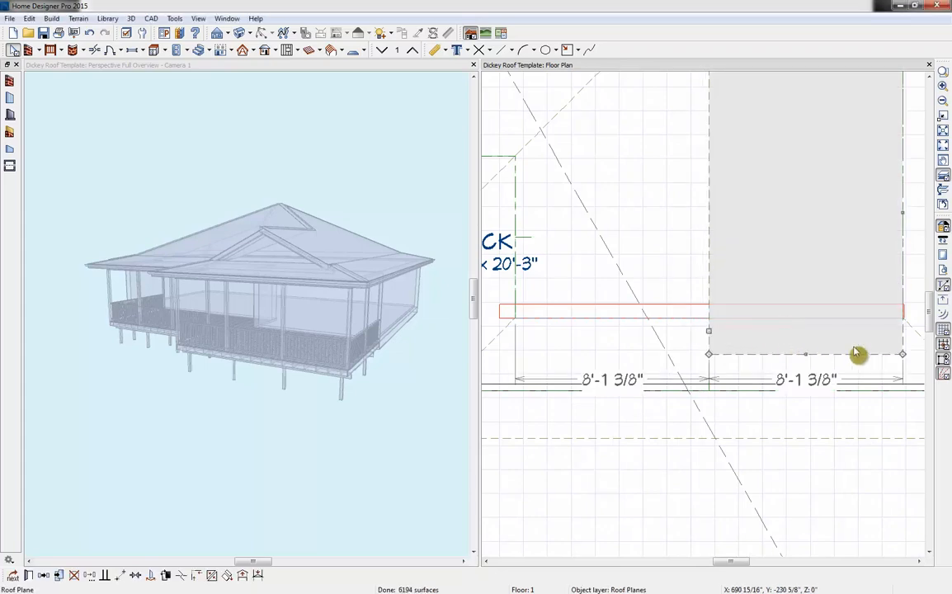
- Extend the left deck gable plane's front edge until it aligns with the right plane's overhanging edge
left_click(532, 318)
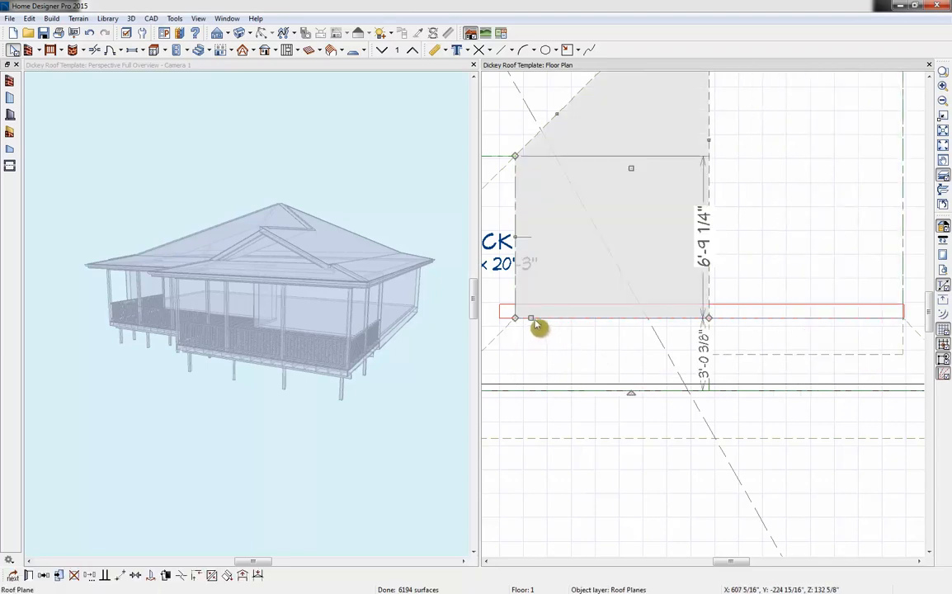
mouse_move(532, 317)
left_mouse_down()
mouse_move(575, 351)
mouse_move(822, 362)
mouse_move(816, 356)
left_mouse_up()
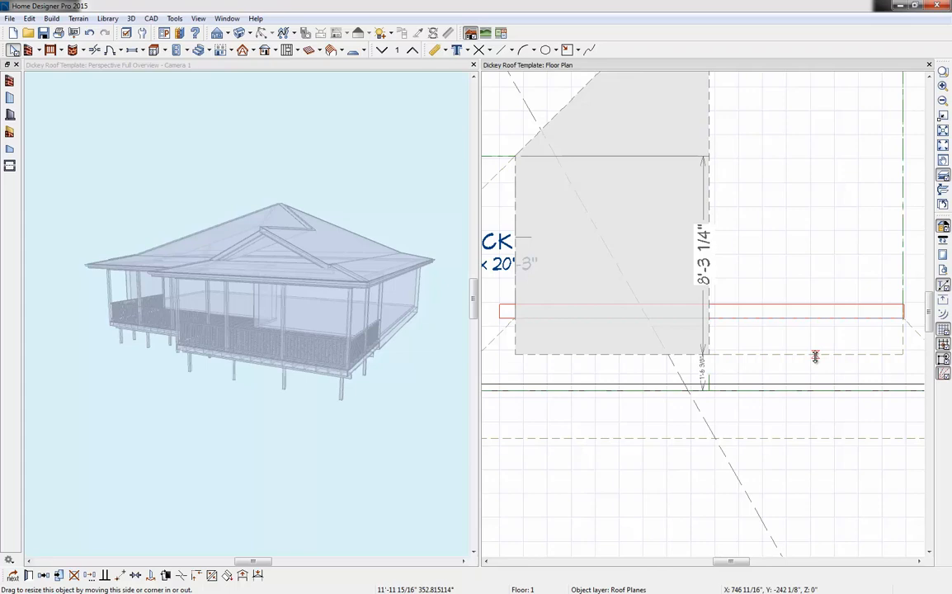
left_click_drag(815, 357, 816, 357)
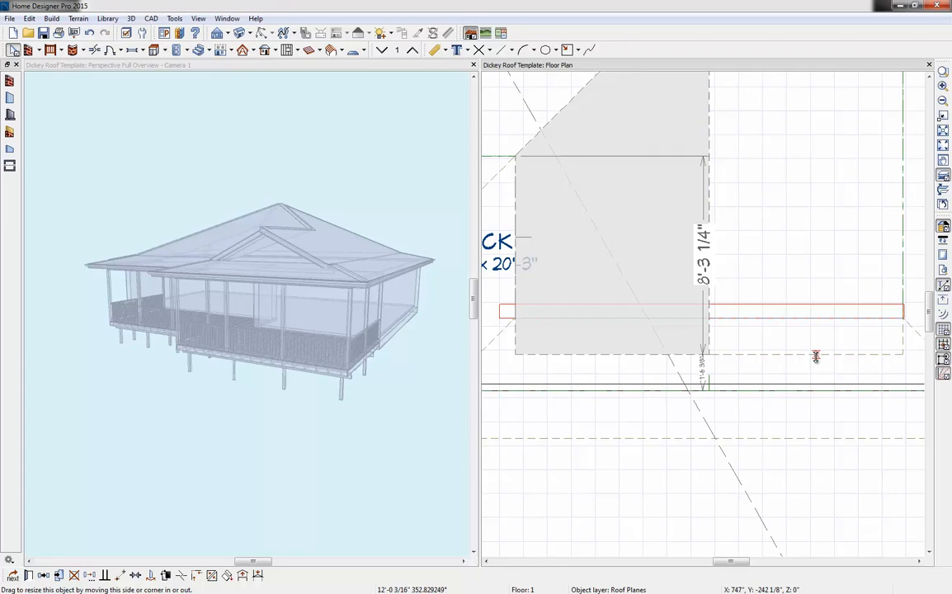
left_click_drag(816, 356, 816, 357)
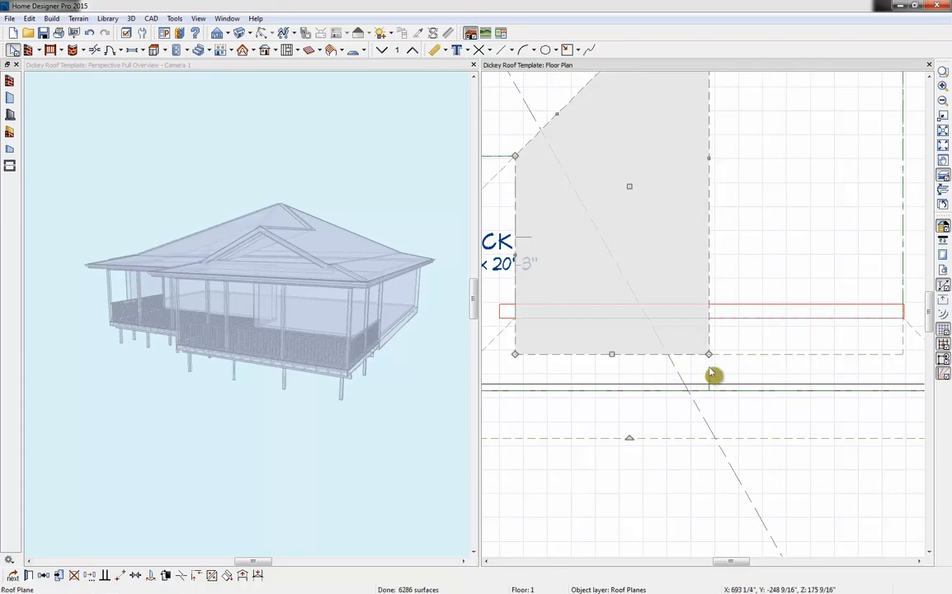
- Pull the top edge of the main house's upper hip plane beside the deck down level with the inner end of the deck roof's ridge
scroll(710, 373, "down", 3)
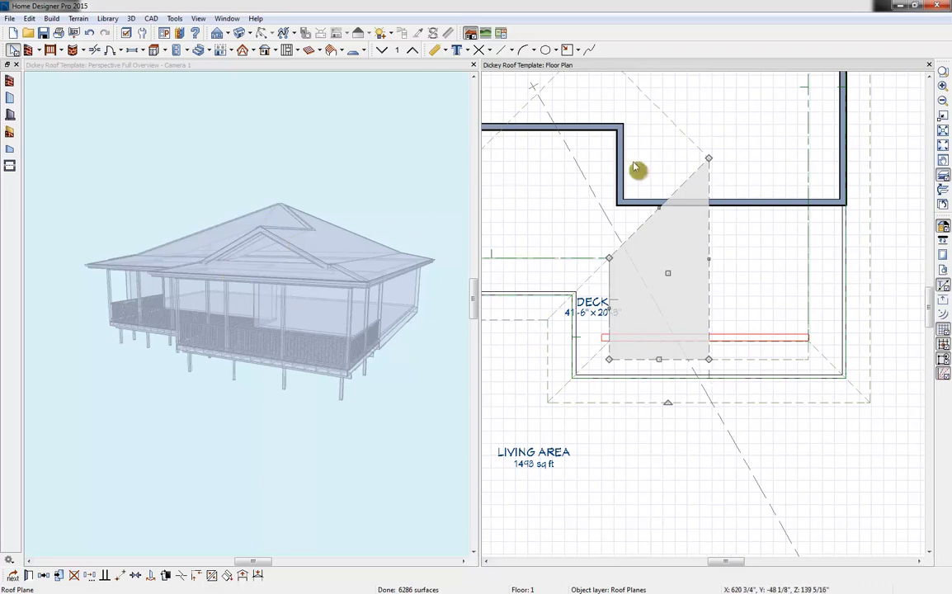
middle_click_drag(627, 169, 698, 317)
left_click(695, 204)
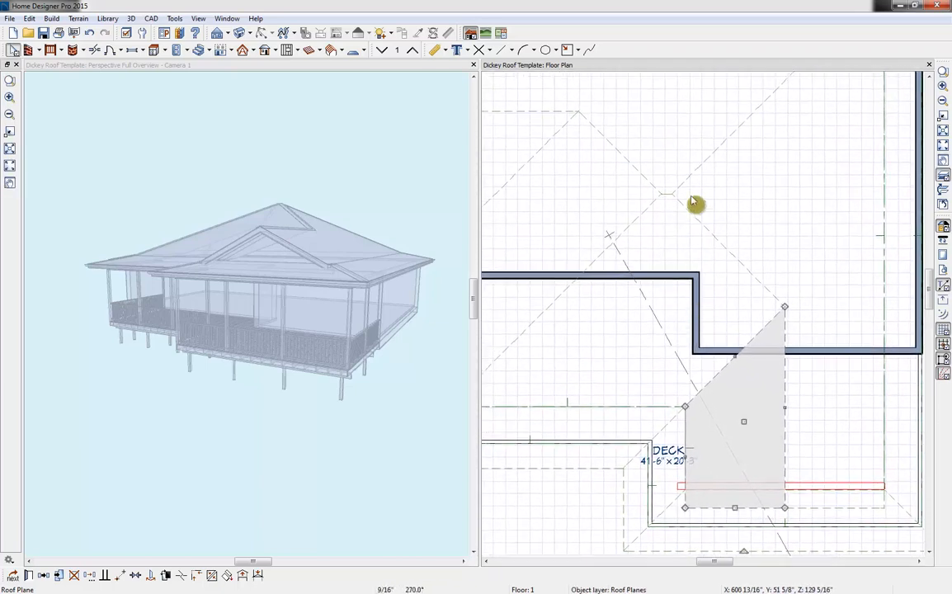
left_click(648, 208)
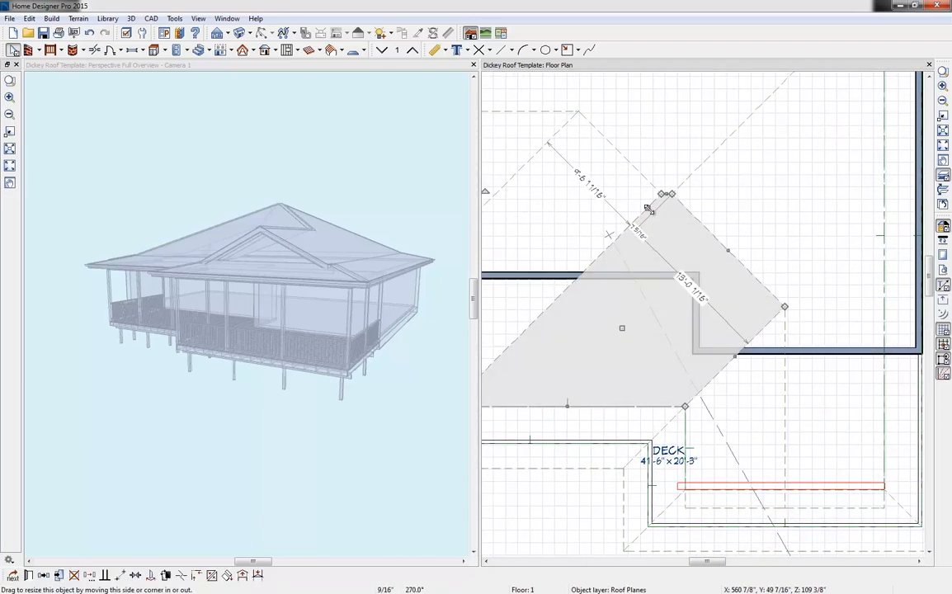
left_click(266, 188)
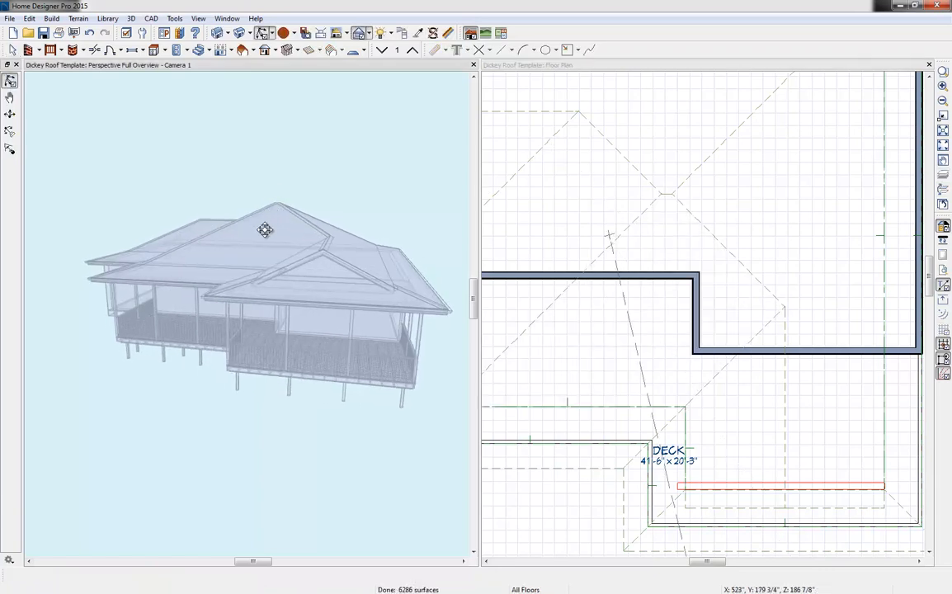
left_click(687, 217)
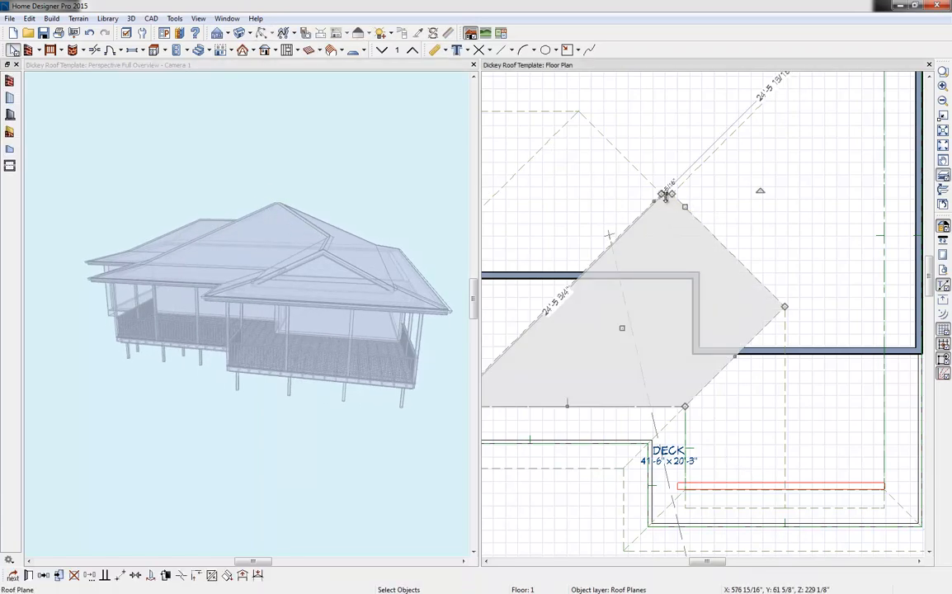
left_click_drag(667, 195, 692, 306)
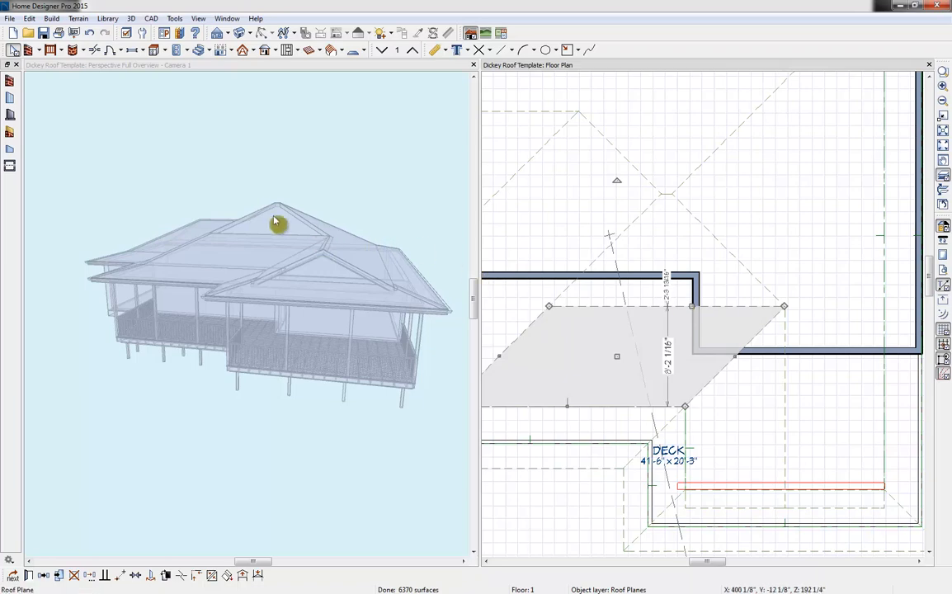
- On the attic level, draw a straight exterior wall across the base of the main roof's opening and suppress further attic-floor warnings this session
left_click(541, 64)
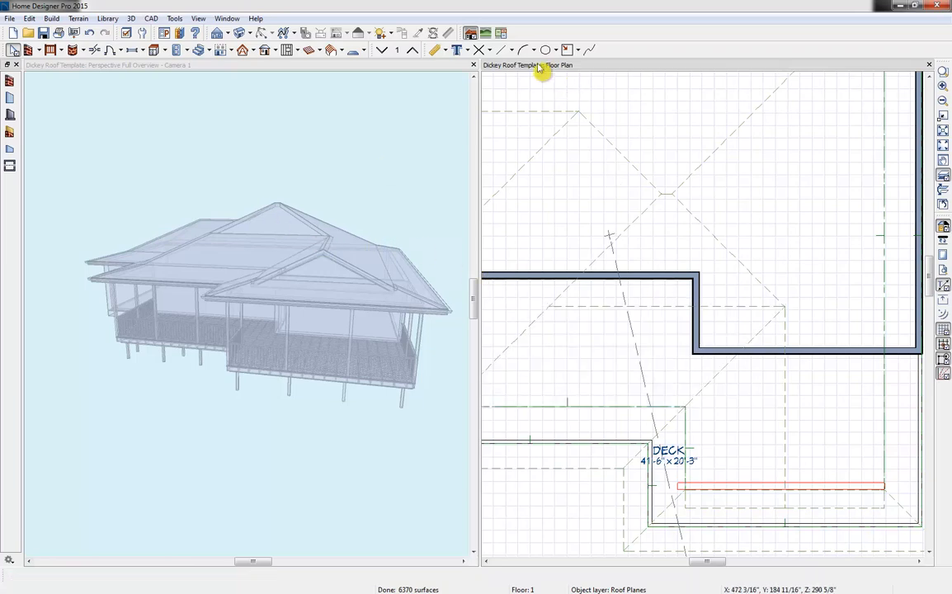
left_click(412, 51)
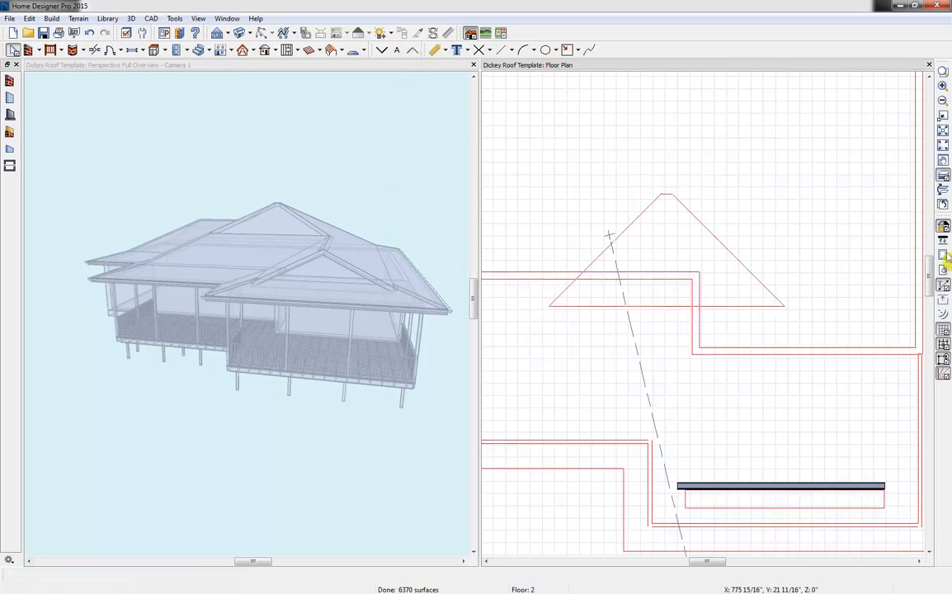
left_click(30, 51)
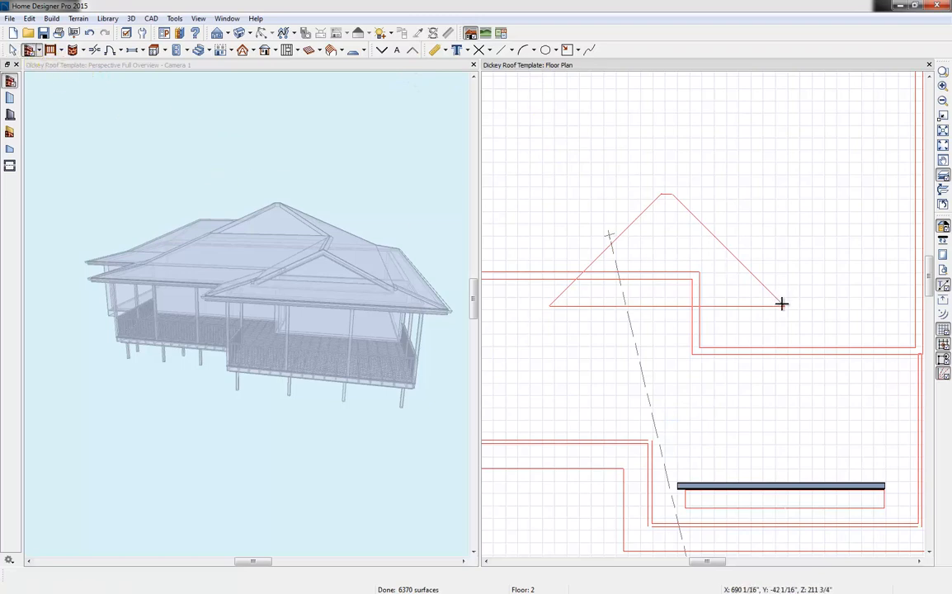
left_click_drag(784, 304, 548, 295)
left_click(342, 306)
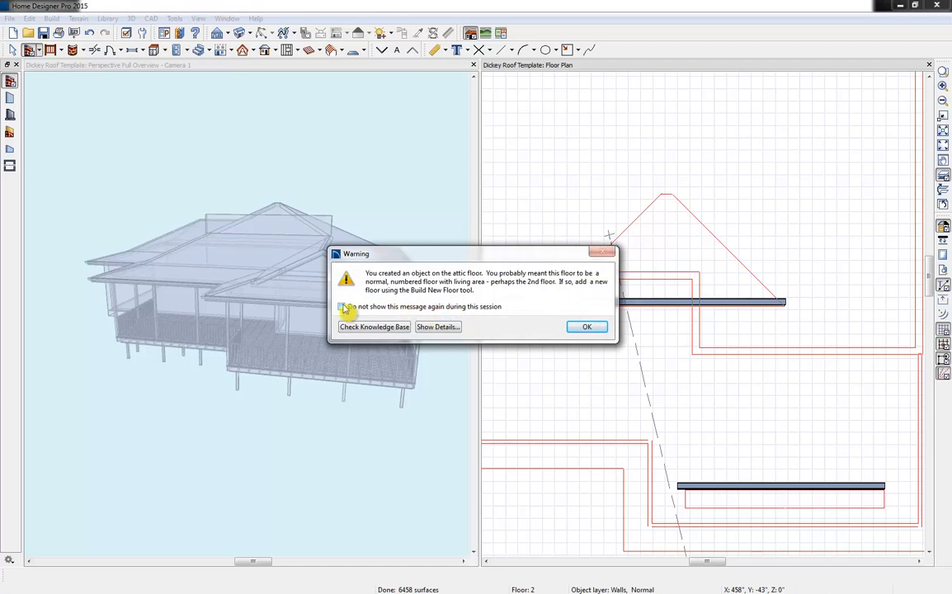
left_click(581, 328)
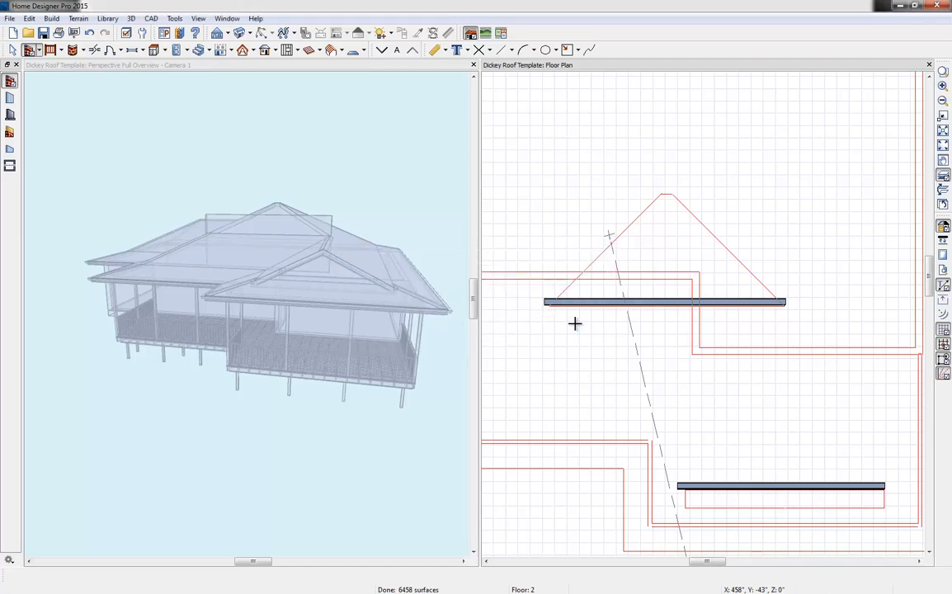
- Nudge the new attic wall into line with the base of the main roof's opening and return to floor 1
key("space")
left_click(734, 304)
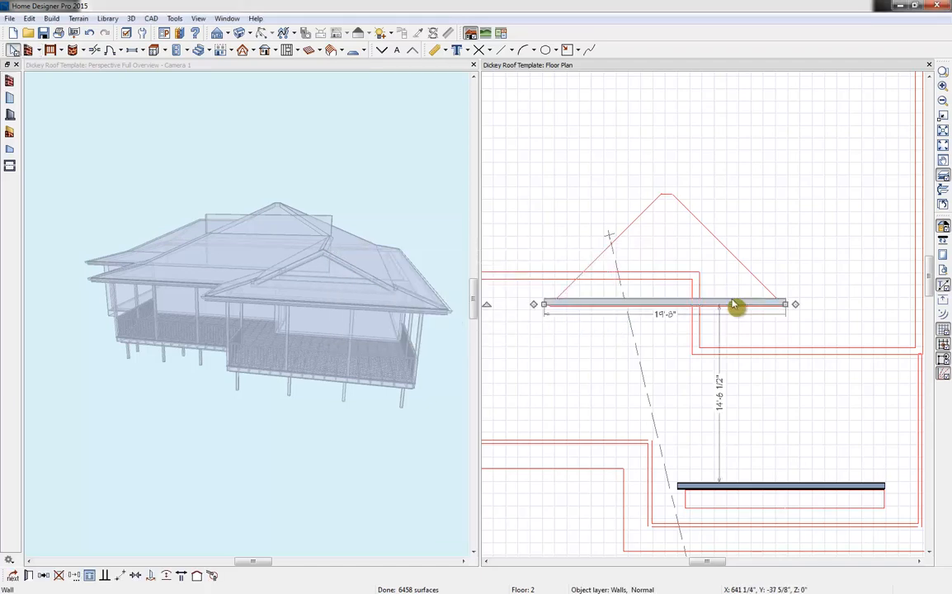
left_click_drag(733, 304, 733, 305)
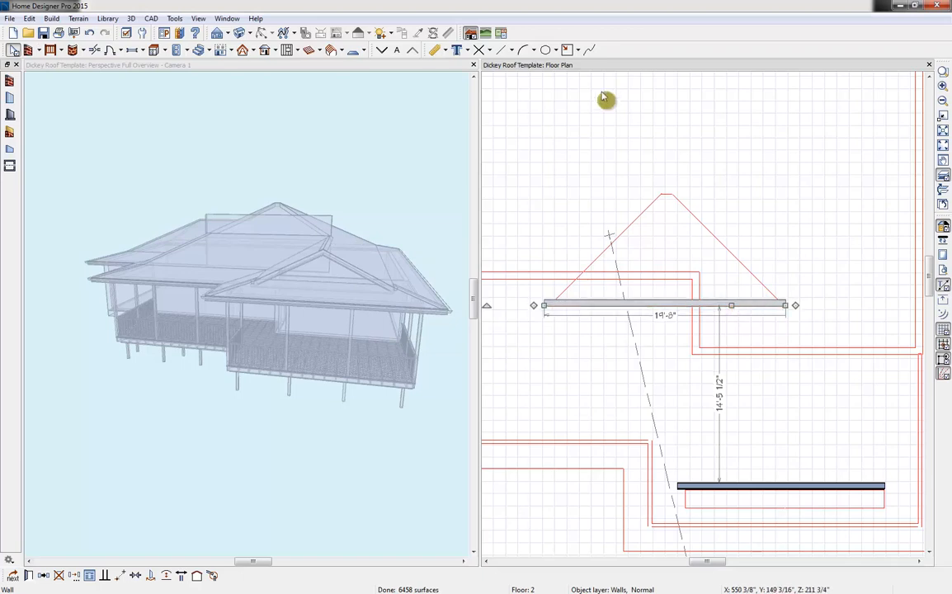
key("Escape")
left_click(387, 52)
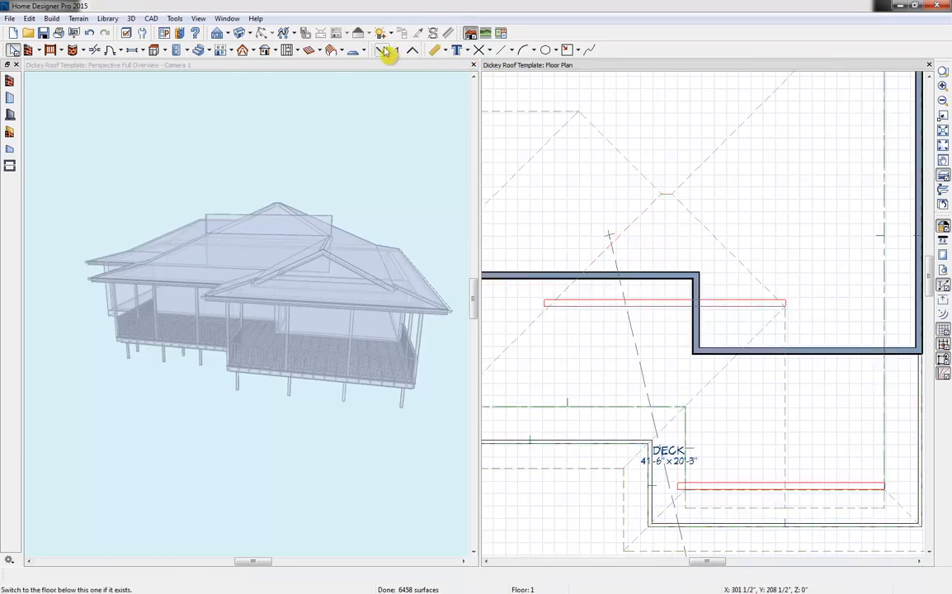
- Break the left main roof plane's diagonal edge at the left end of the attic wall and again just below the ridge
left_click(650, 215)
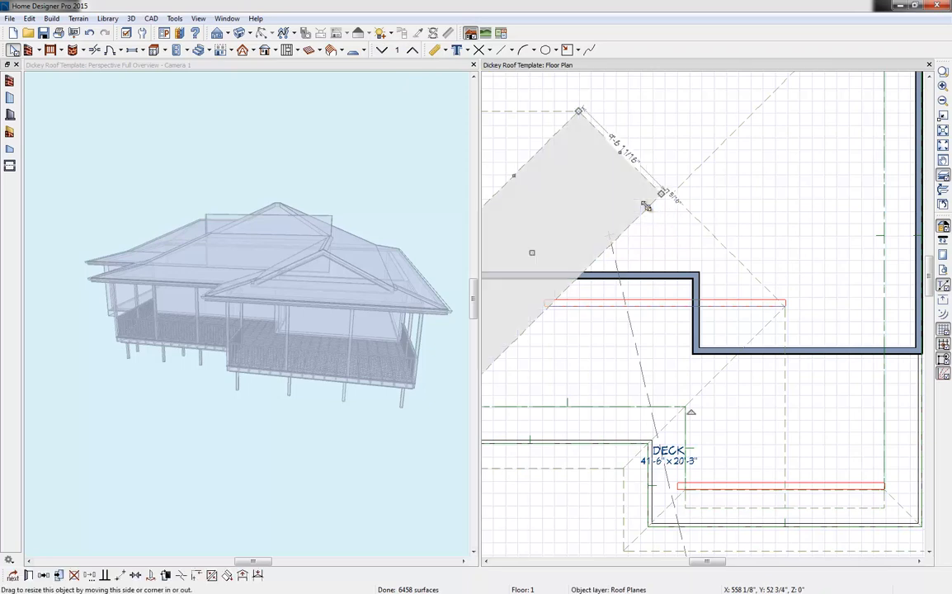
left_click(653, 210)
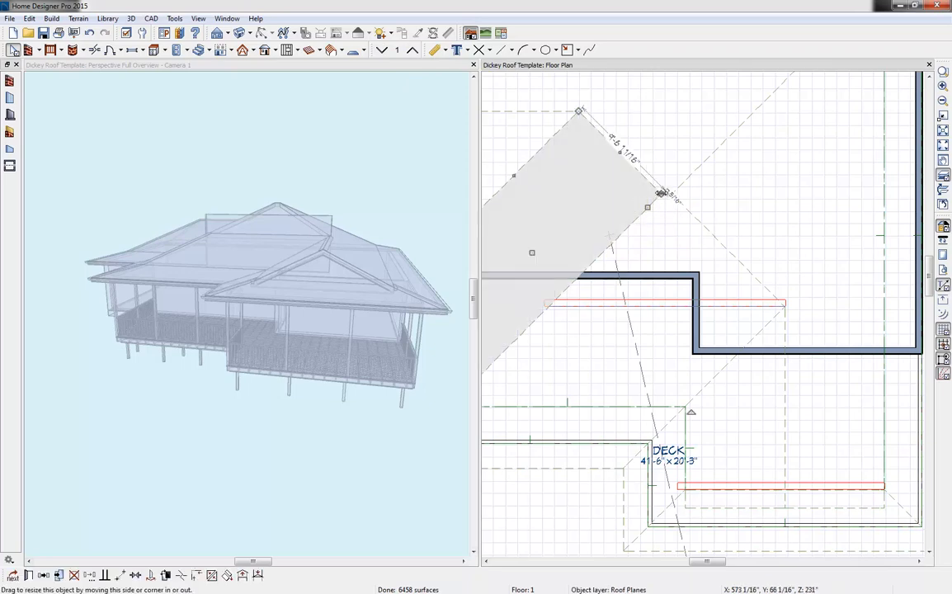
left_click(632, 380)
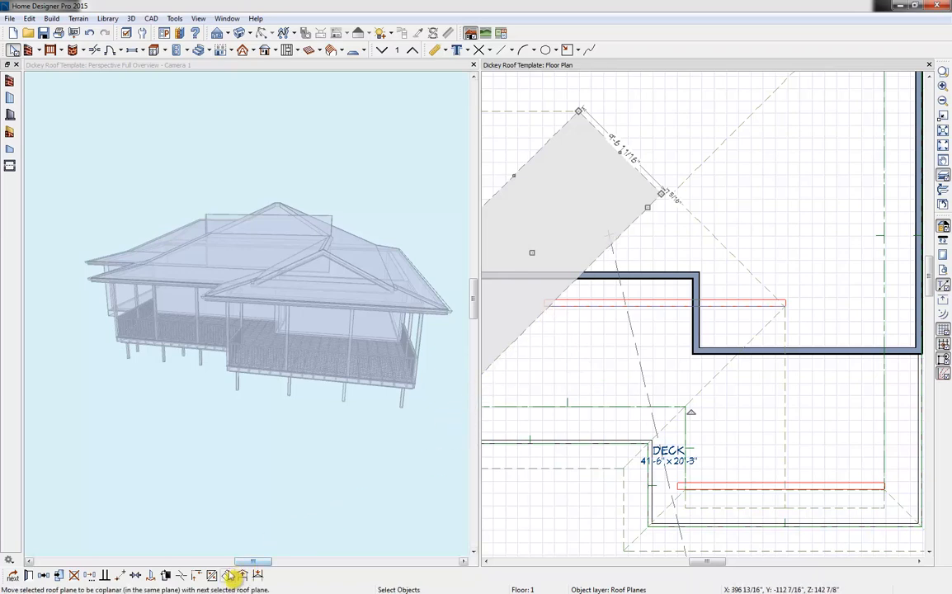
left_click(182, 575)
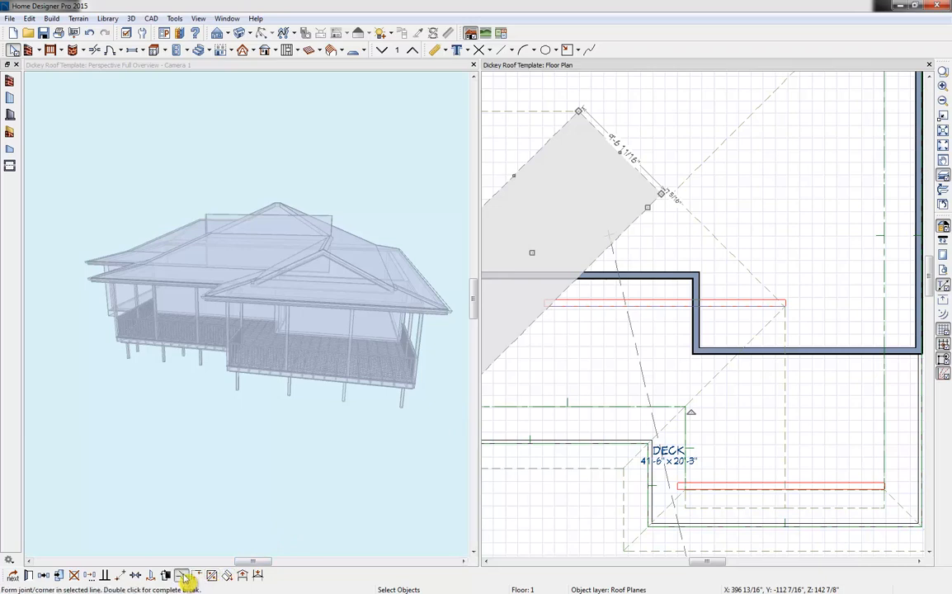
left_click(551, 319)
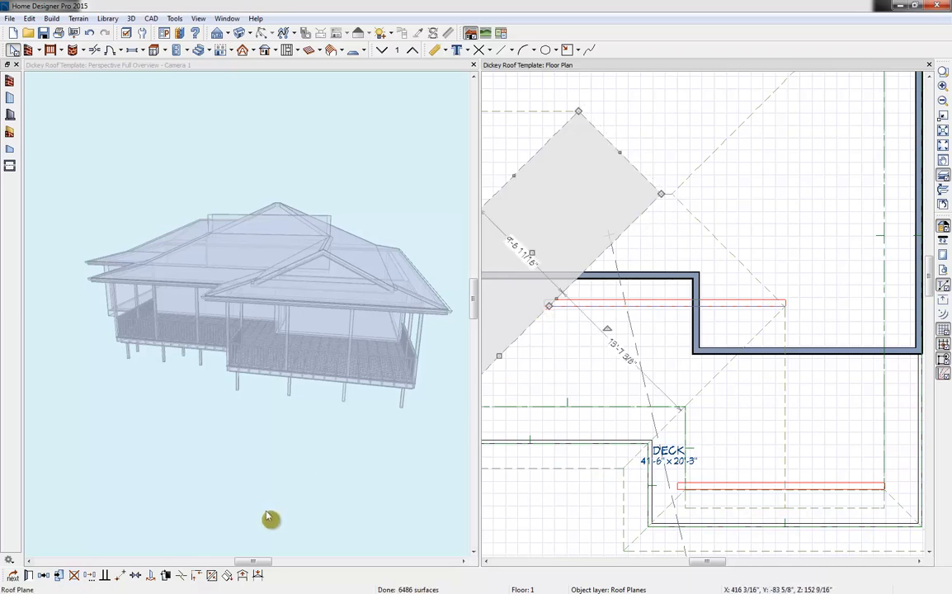
left_click(194, 582)
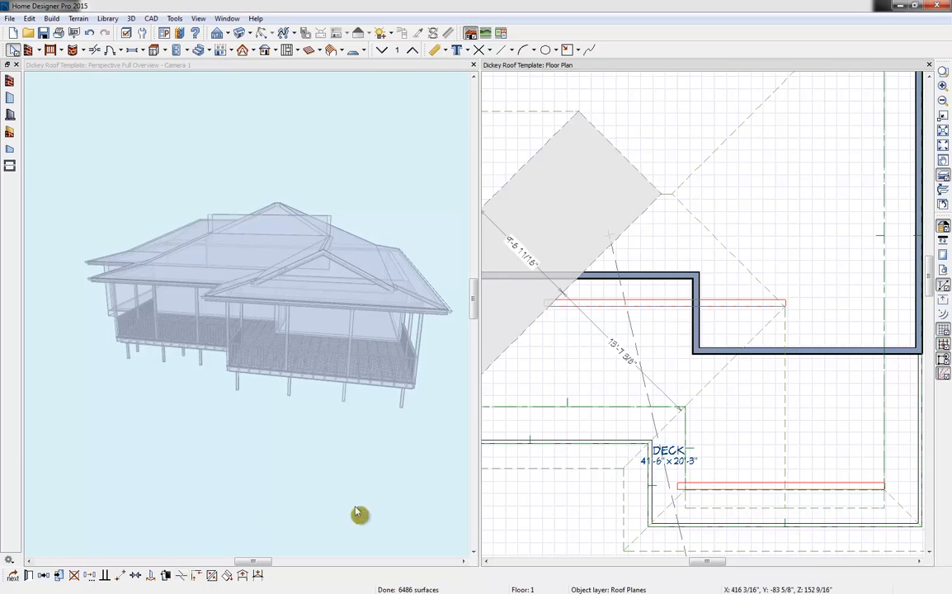
left_click(657, 212)
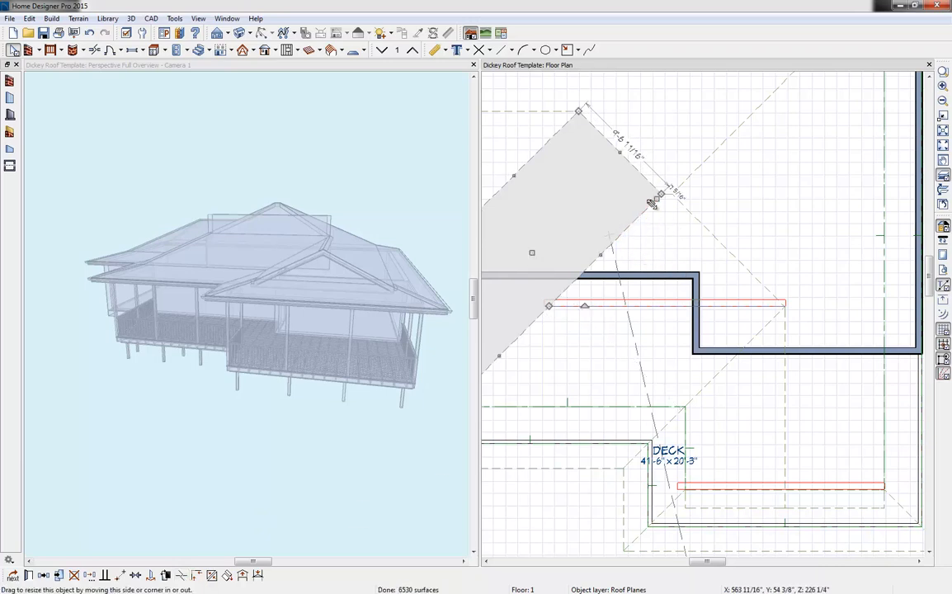
- Pull the broken edge in to the ridge line to form the left gable half, accept the pitch message, and extend its front edge past the attic wall
left_click_drag(653, 214, 665, 314)
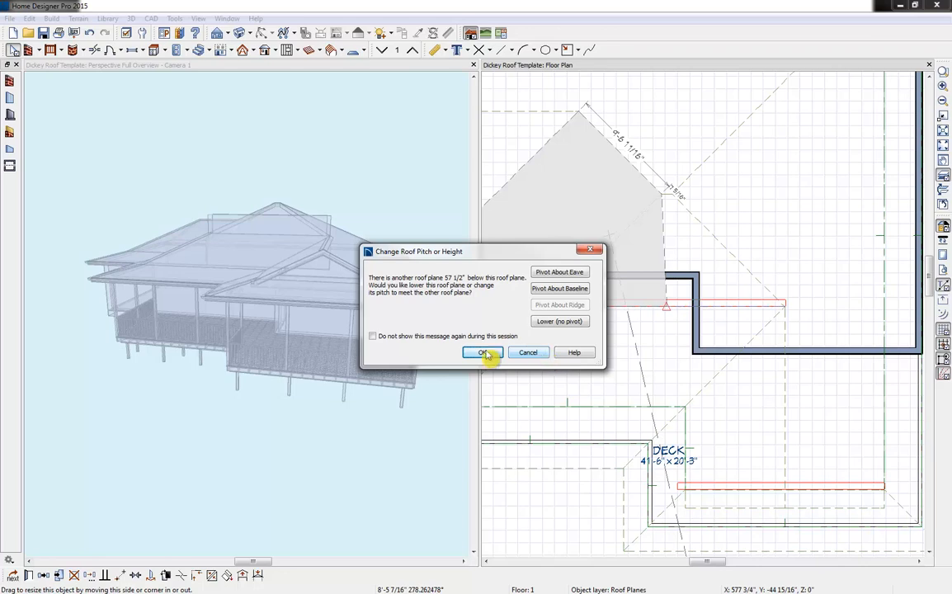
left_click(389, 336)
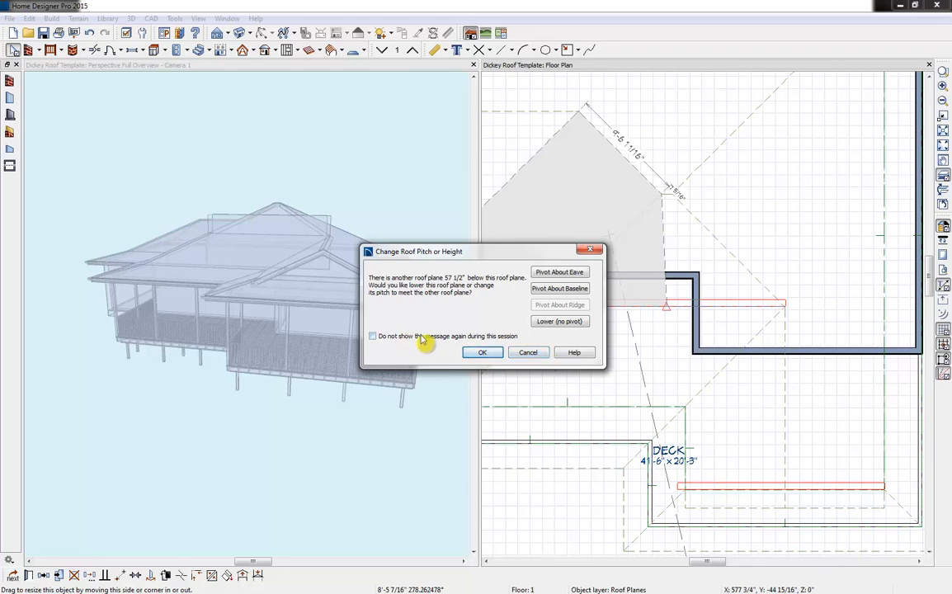
left_click(485, 353)
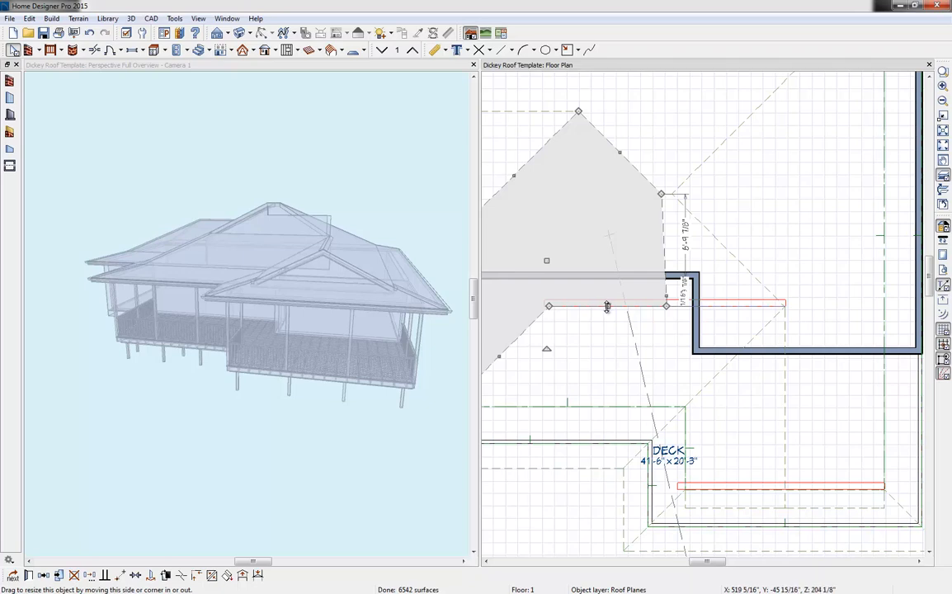
left_click_drag(607, 306, 660, 319)
- Break the right main roof plane's diagonal edge near the ridge and pull it in to the gable's centre line
left_click(712, 231)
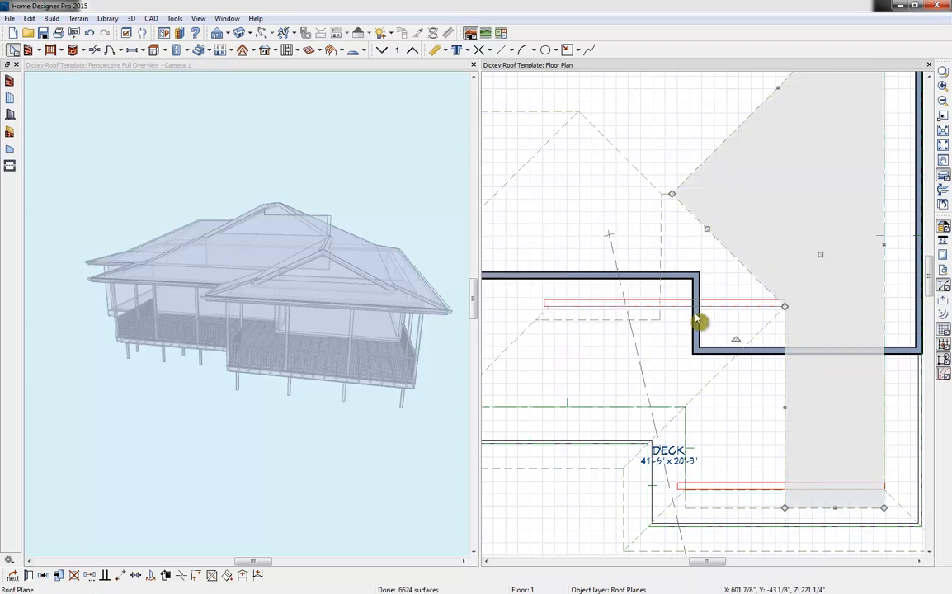
left_click(182, 576)
left_click(687, 208)
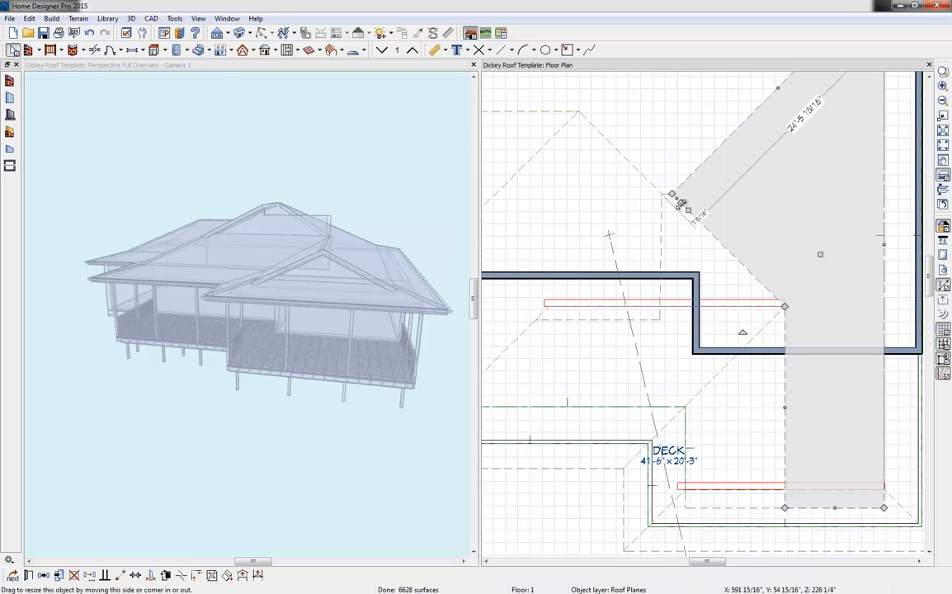
left_click_drag(671, 200, 678, 307)
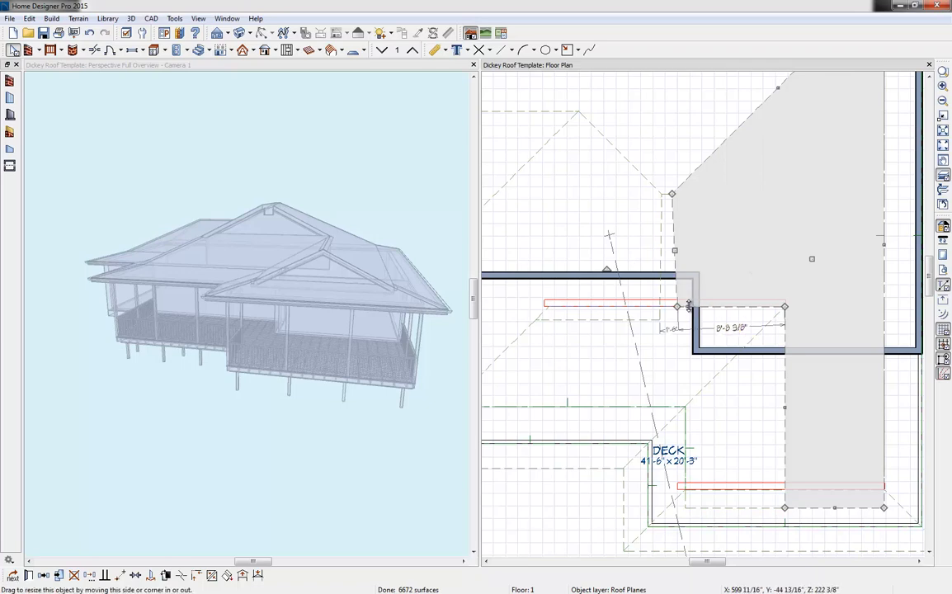
- Join the right gable plane to the left one along a shared ridge and align its front edge with the left plane's overhang
left_click_drag(687, 311, 661, 269)
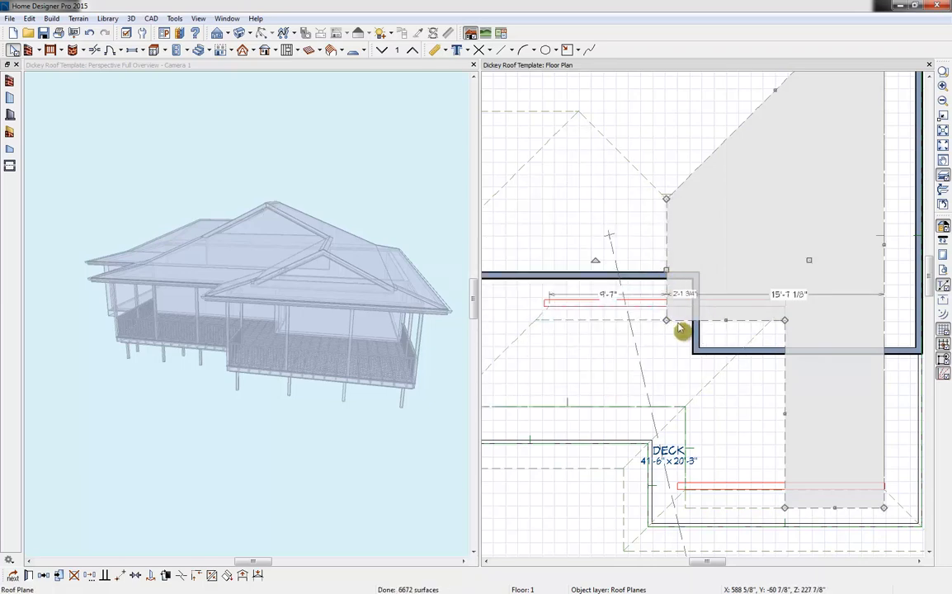
left_click_drag(675, 321, 575, 320)
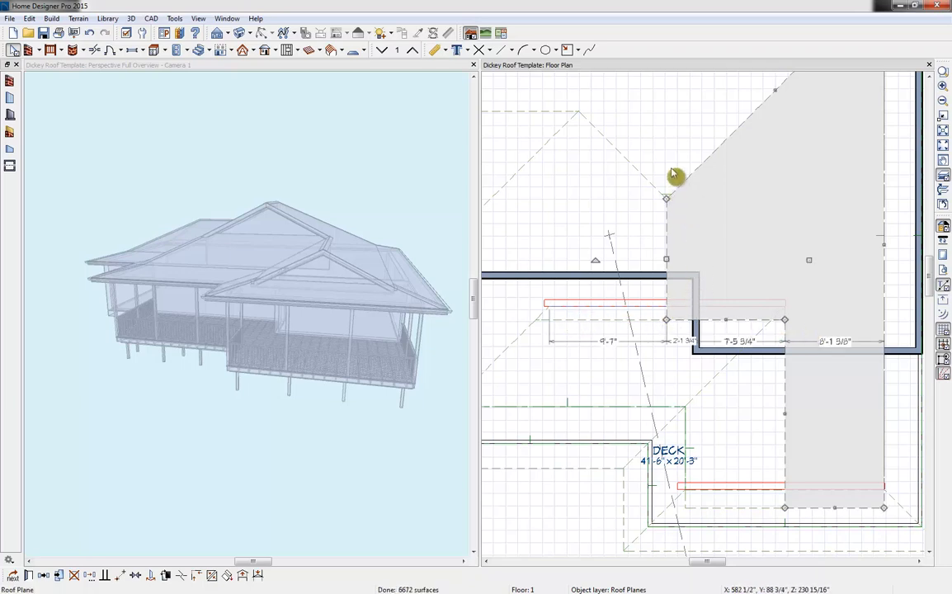
- Inspect the inner end of the new ridge and join the adjoining roof plane's short top edge to the right gable plane
left_click(342, 147)
left_click_drag(342, 147, 258, 252)
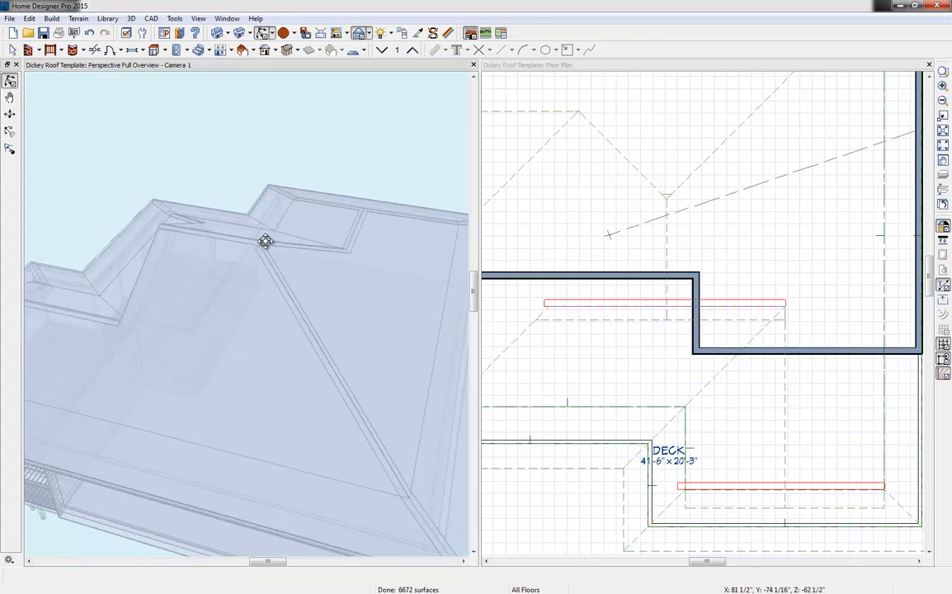
left_click(670, 198)
scroll(671, 200, "up", 3)
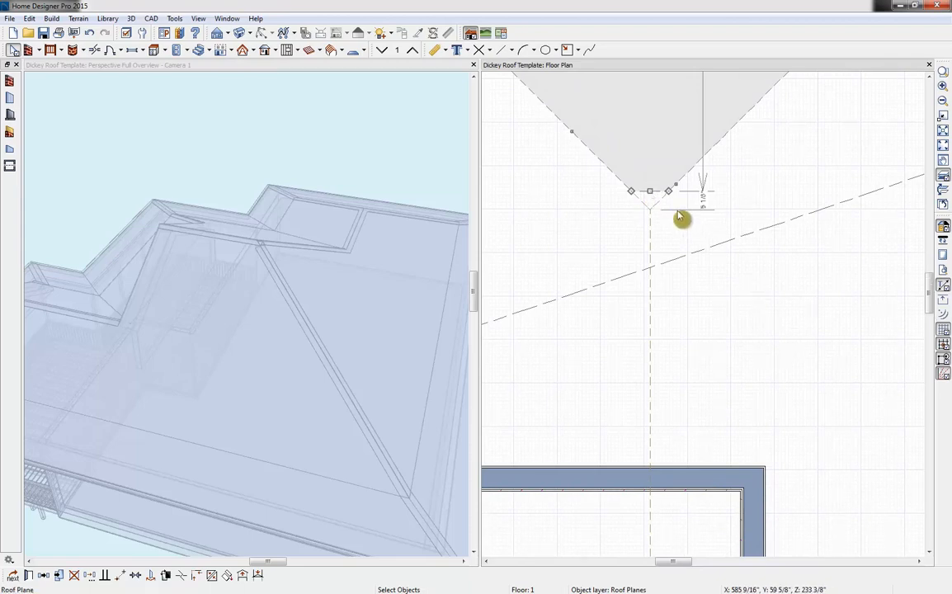
left_click(678, 213)
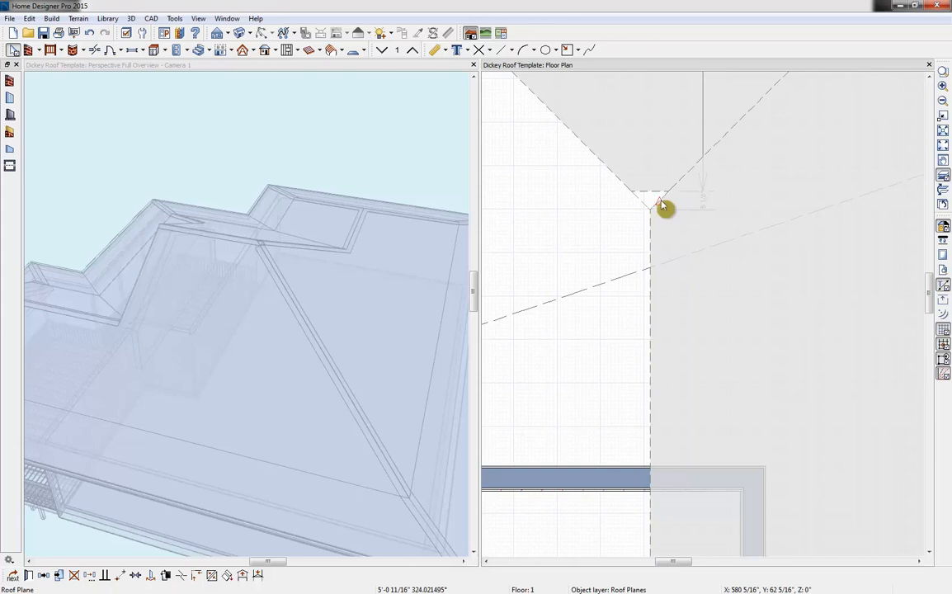
left_click(660, 206)
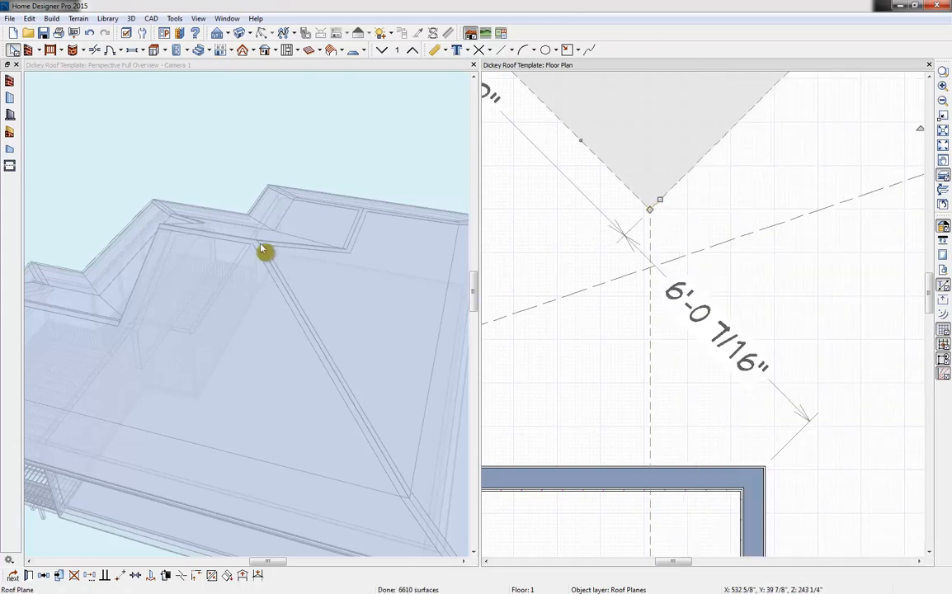
- Review the whole roof in the perspective view and close the Dickey Roof Template plan without saving
left_click(353, 166)
mouse_move(357, 157)
left_mouse_down()
mouse_move(226, 214)
mouse_move(383, 206)
mouse_move(359, 198)
mouse_move(356, 166)
left_mouse_up()
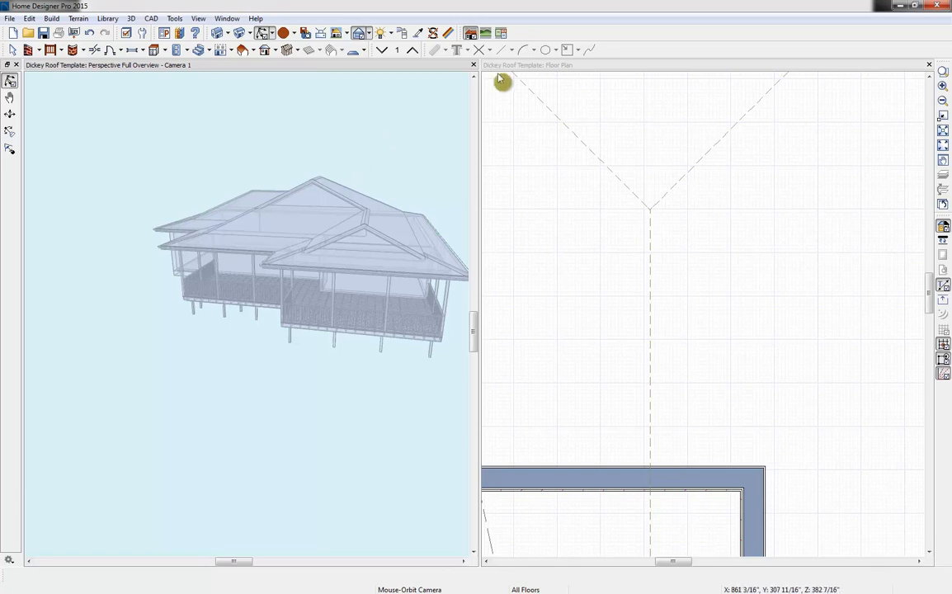
left_click(931, 65)
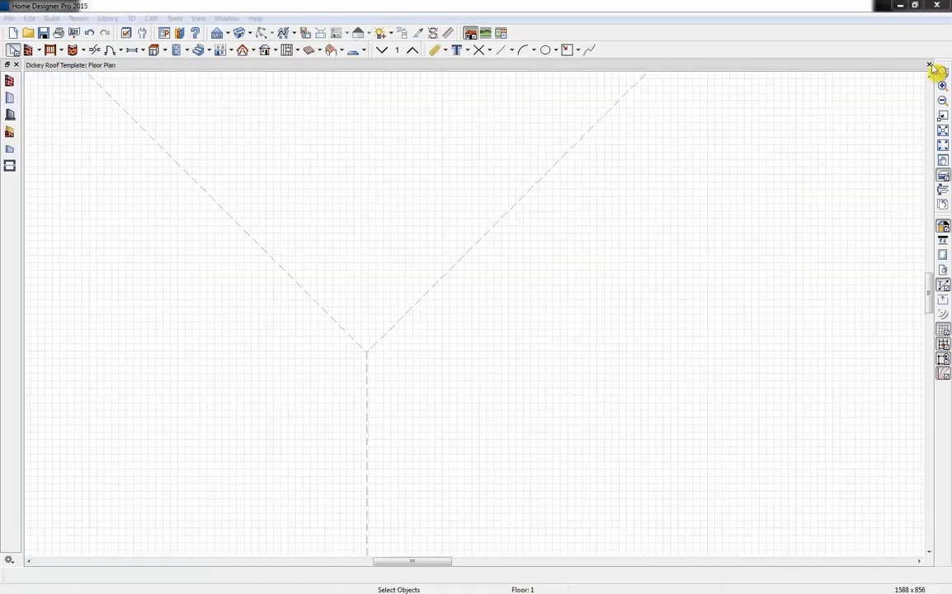
left_click(542, 319)
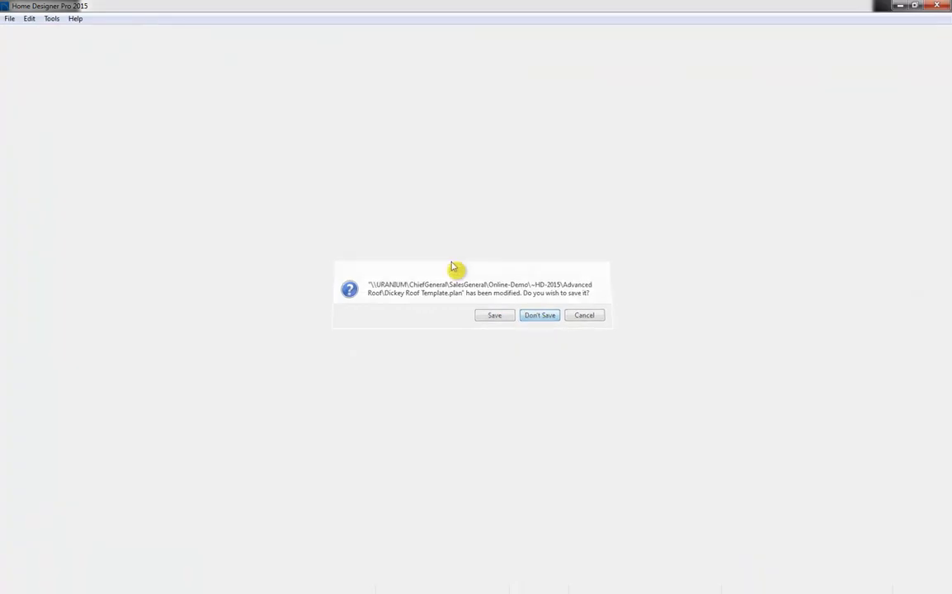
- Open the Roof Template (2) plan and close the Clerestory reference picture
left_click(12, 19)
left_click(48, 68)
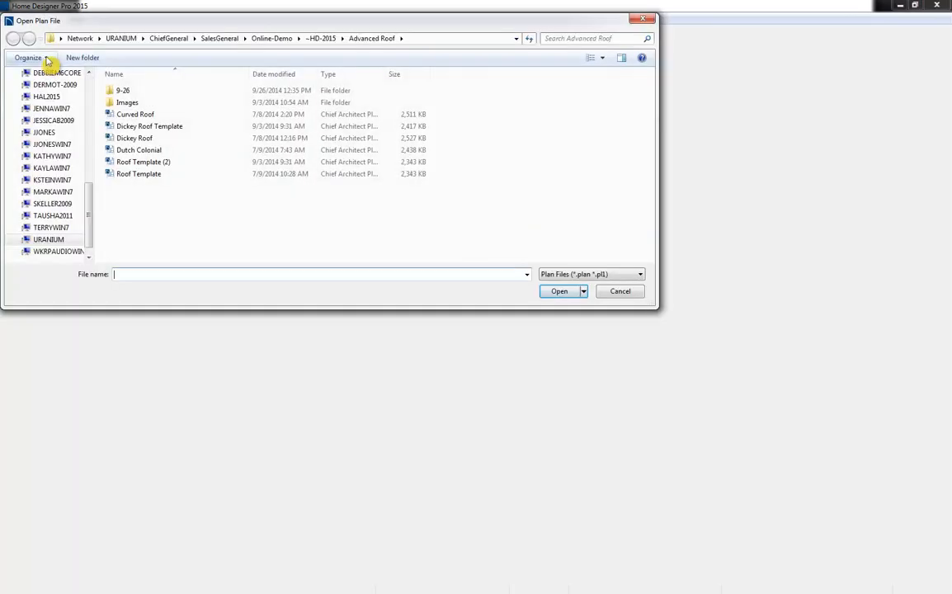
double_click(185, 162)
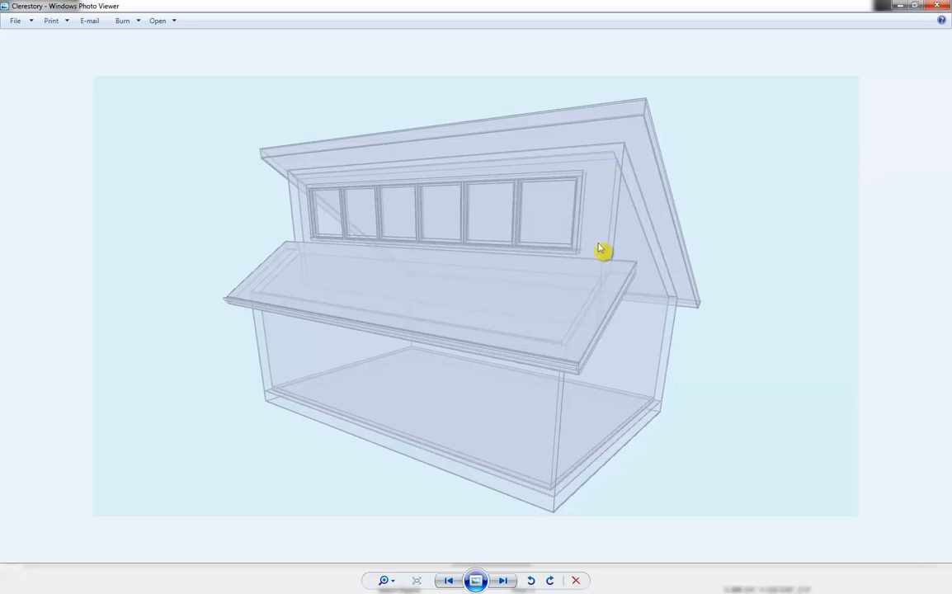
left_click(938, 7)
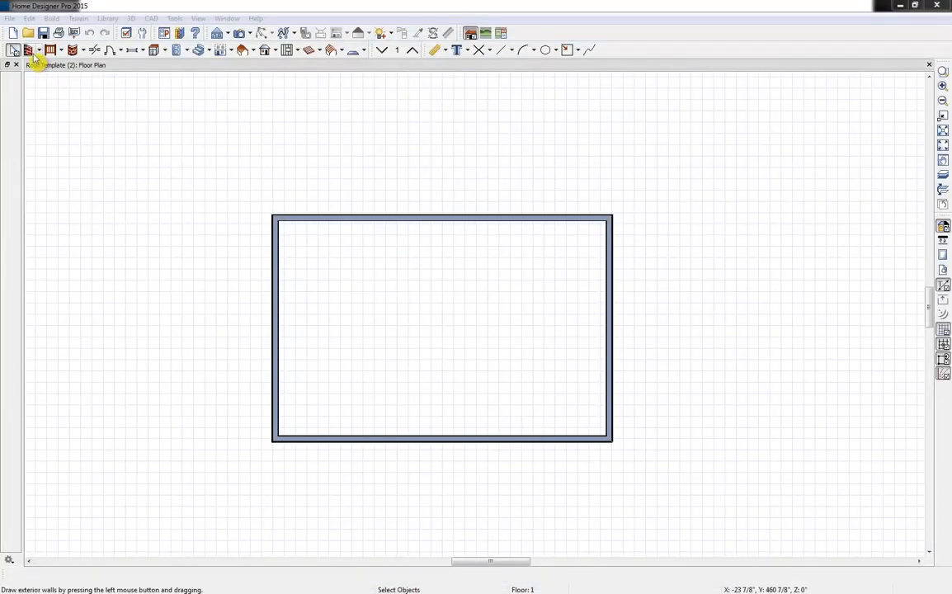
- Draw a roof plane about 23'-2" wide from the building's rear wall, with its ridge edge about 5'-8" inside the wall
left_click(252, 50)
left_click(248, 78)
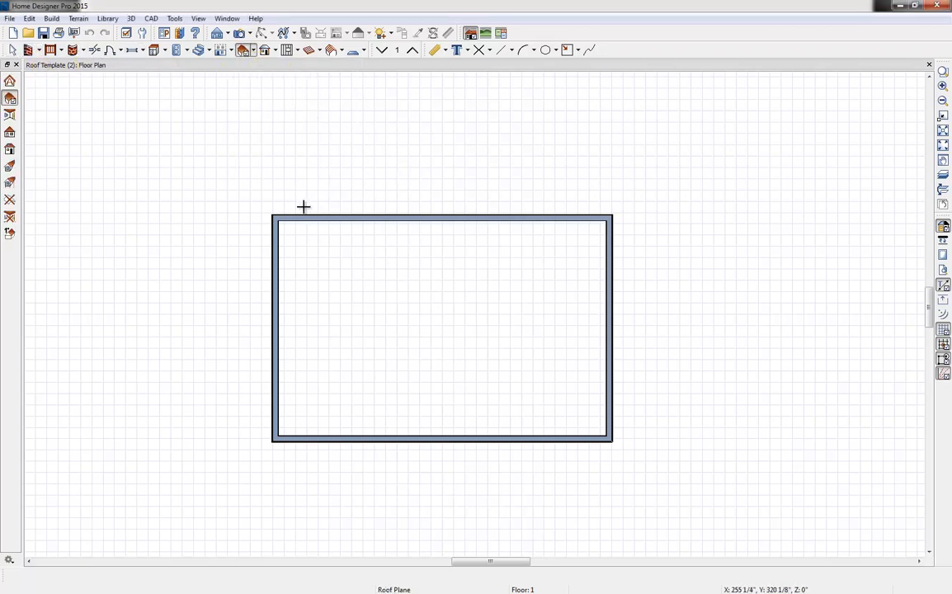
left_click_drag(301, 210, 563, 279)
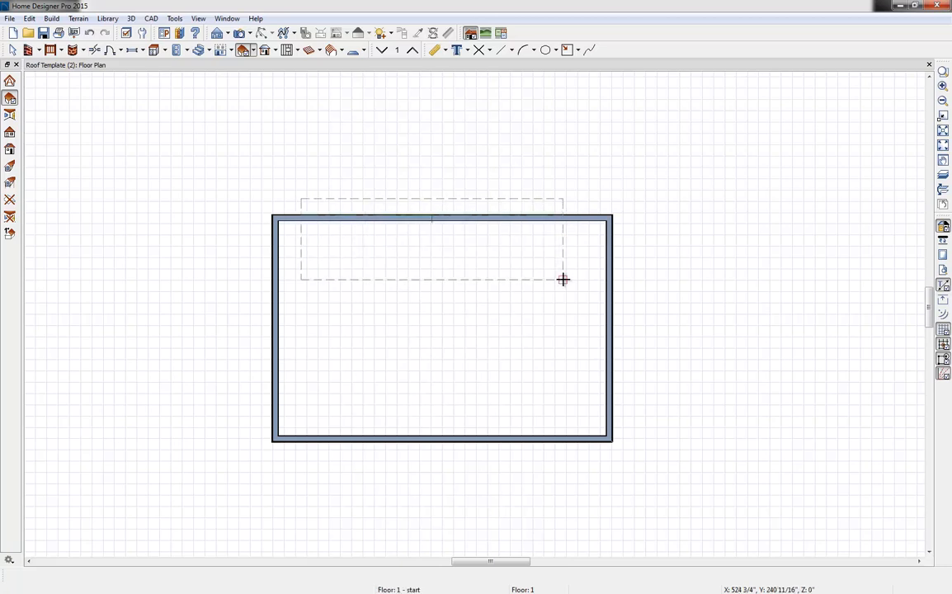
key("space")
- Set the distance from the rear wall to the roof plane's ridge edge to 10'
left_click(528, 280)
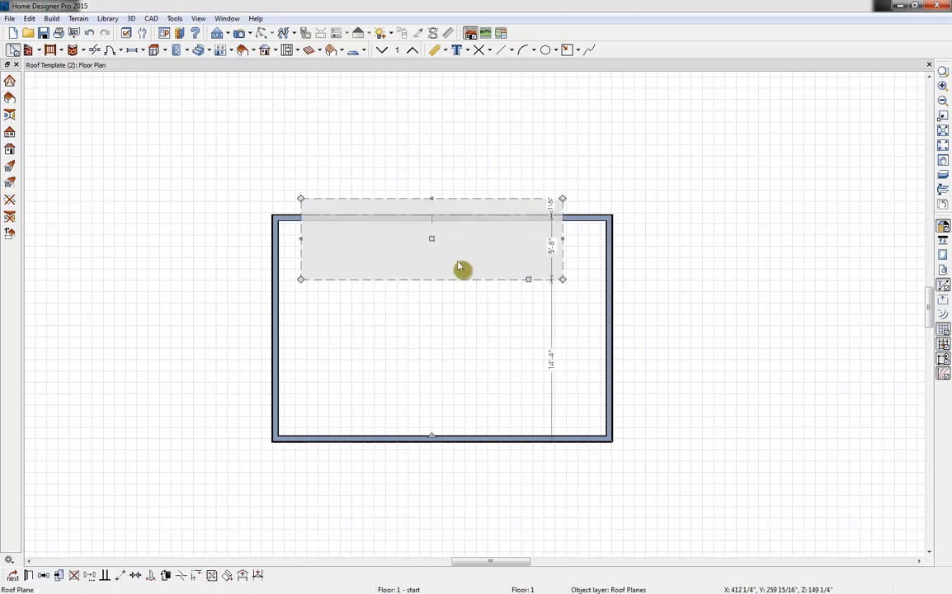
left_click(554, 255)
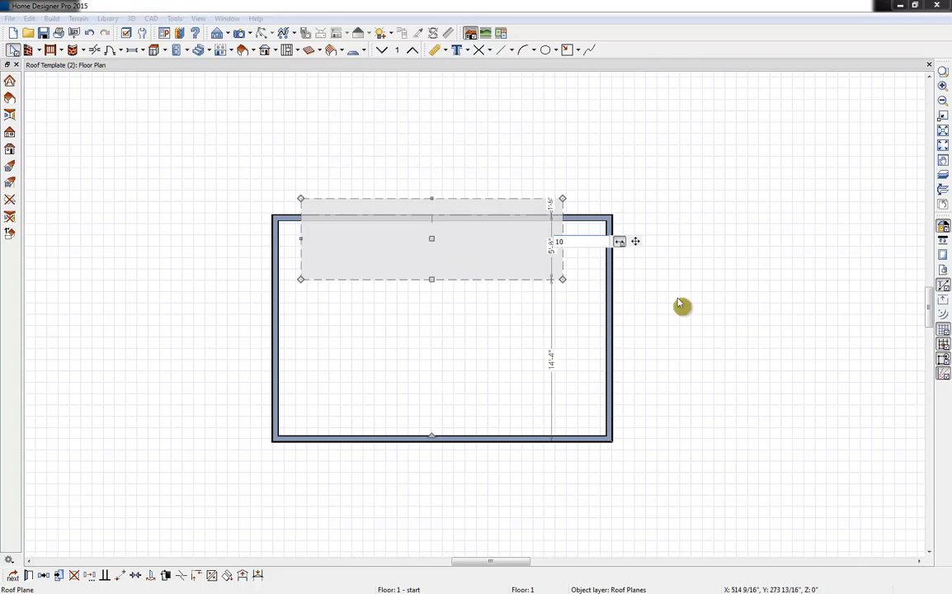
type("10'")
key("Return")
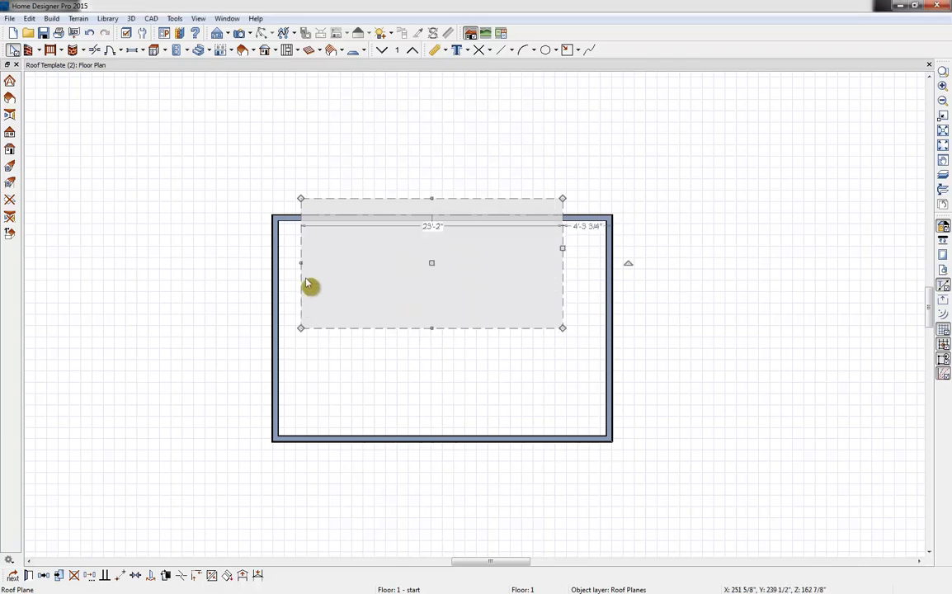
- Extend both side edges of the rear roof plane past the side walls and set each overhang to 18"
left_click_drag(302, 263, 251, 266)
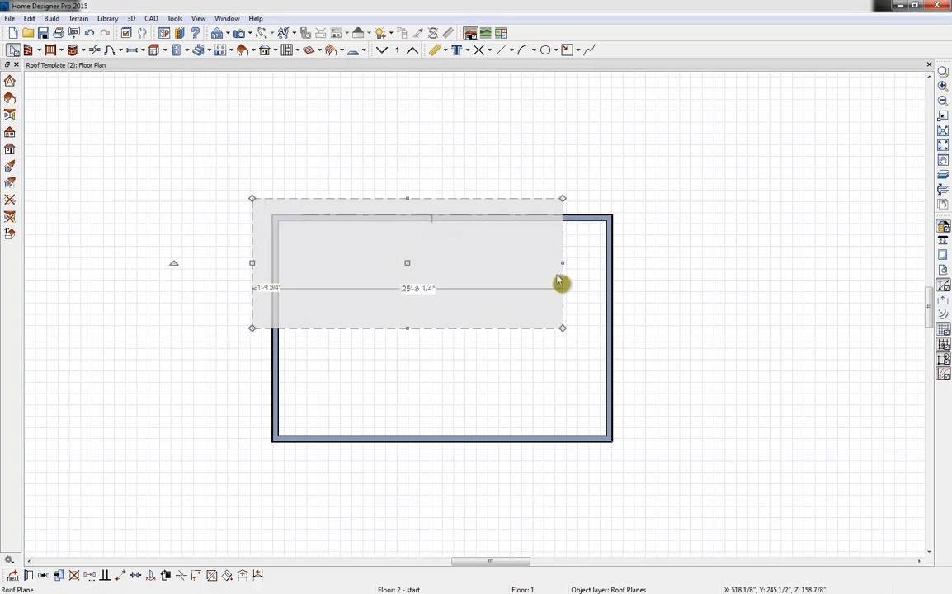
left_click_drag(563, 262, 629, 263)
left_click(626, 244)
type("18")
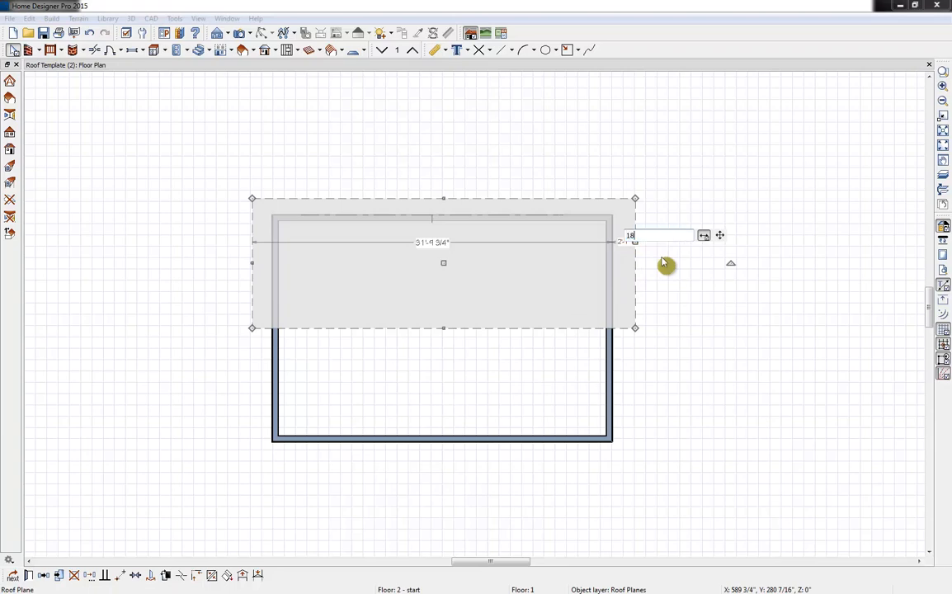
key("Return")
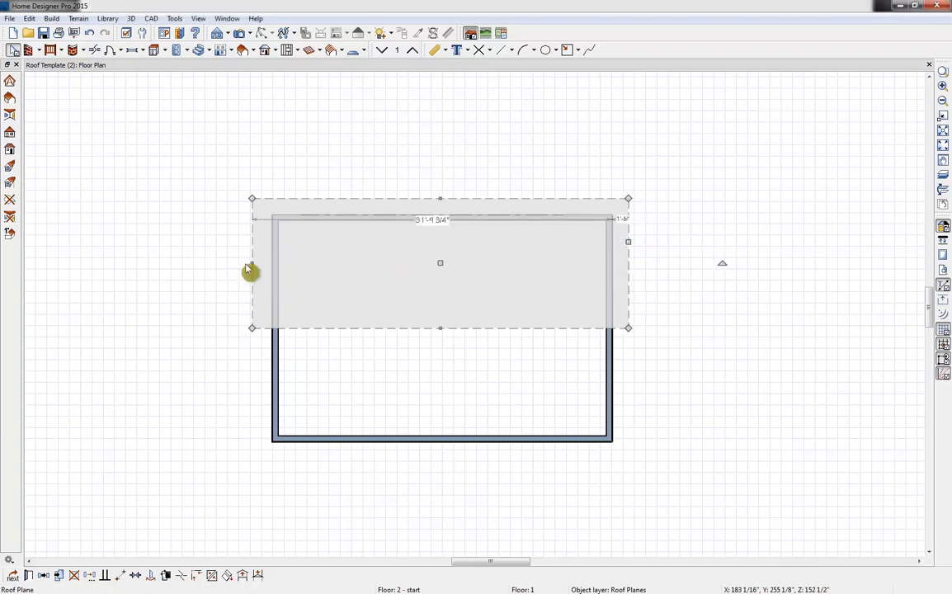
left_click(267, 283)
type("18")
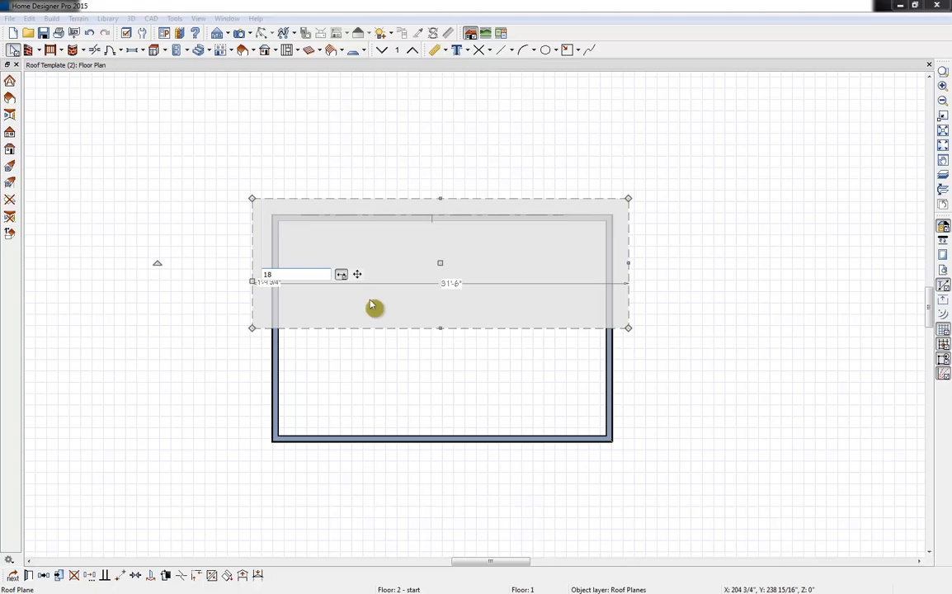
key("Return")
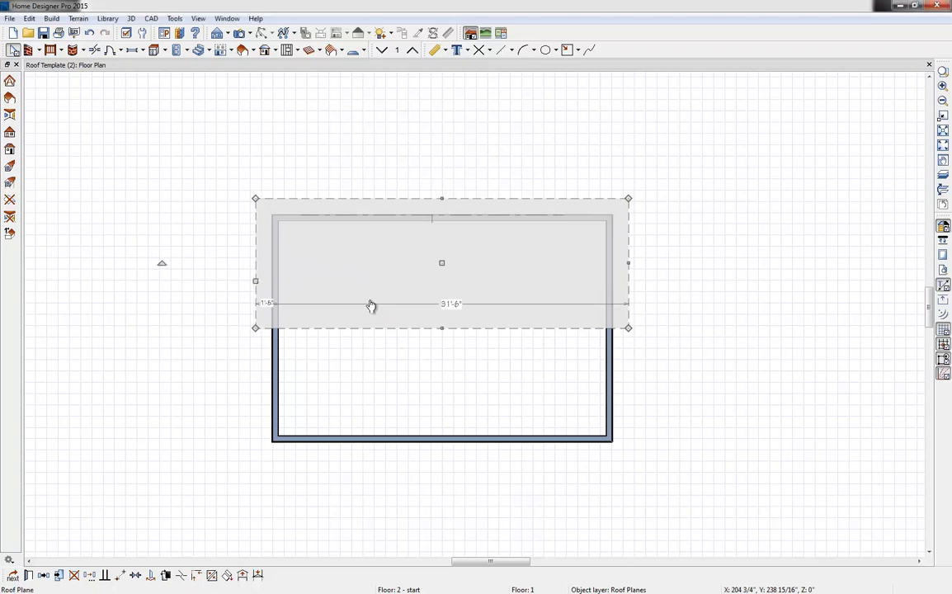
- Draw a roof plane from the front wall with its ridge edge about 4'-9" inside it, and align its side edges with the rear roof plane
left_click(243, 50)
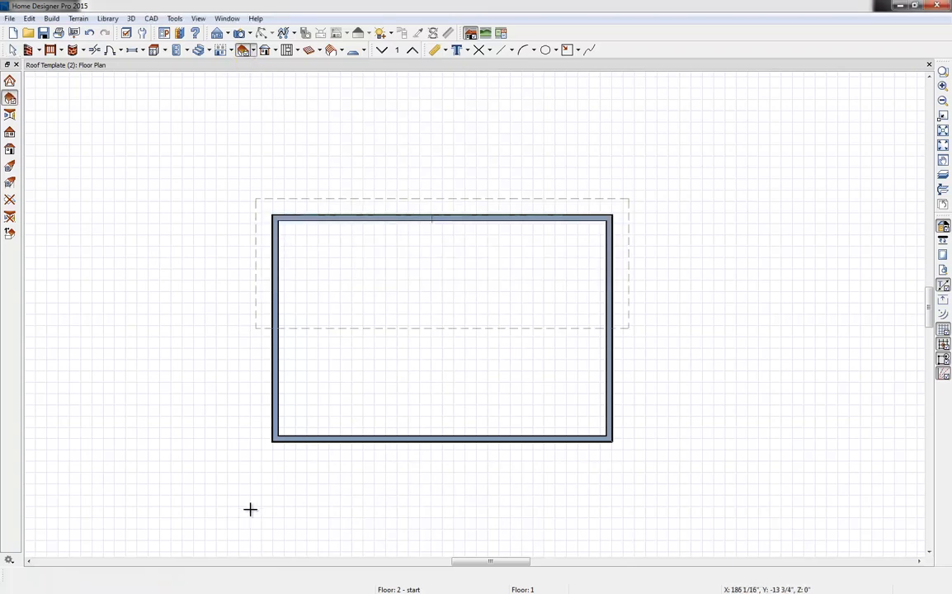
left_click_drag(309, 446, 529, 448)
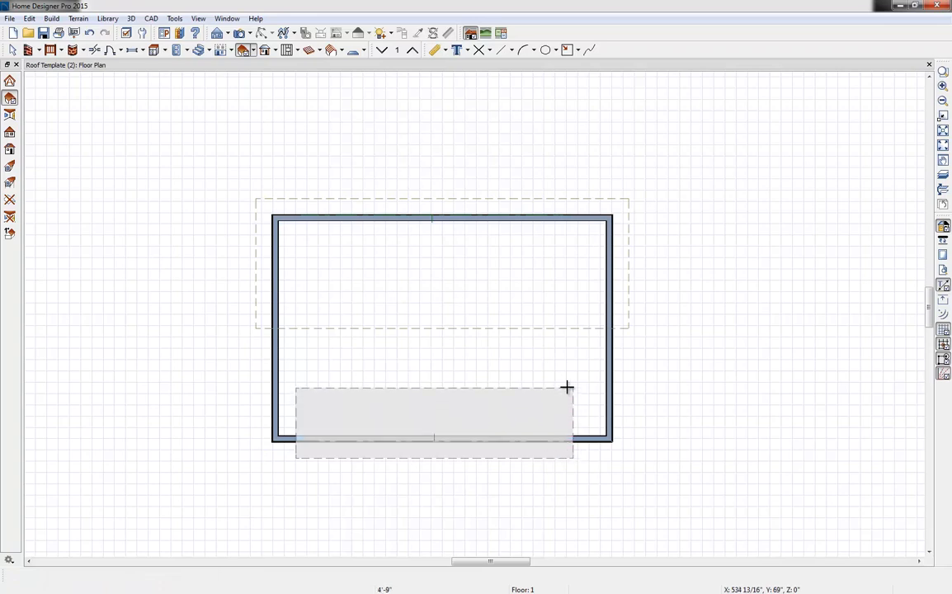
left_click(566, 388)
left_click(583, 421)
left_click_drag(574, 422, 629, 299)
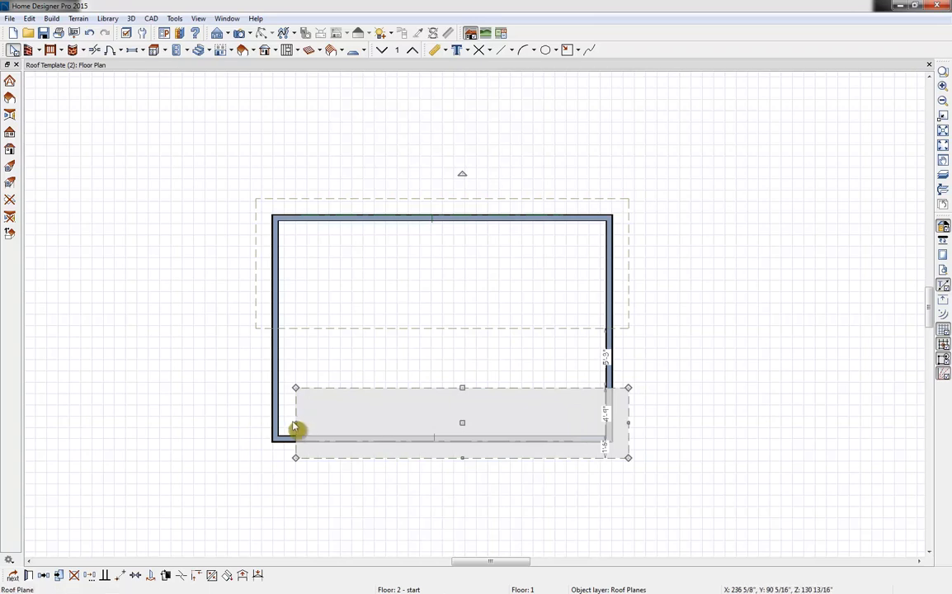
left_click_drag(295, 428, 256, 281)
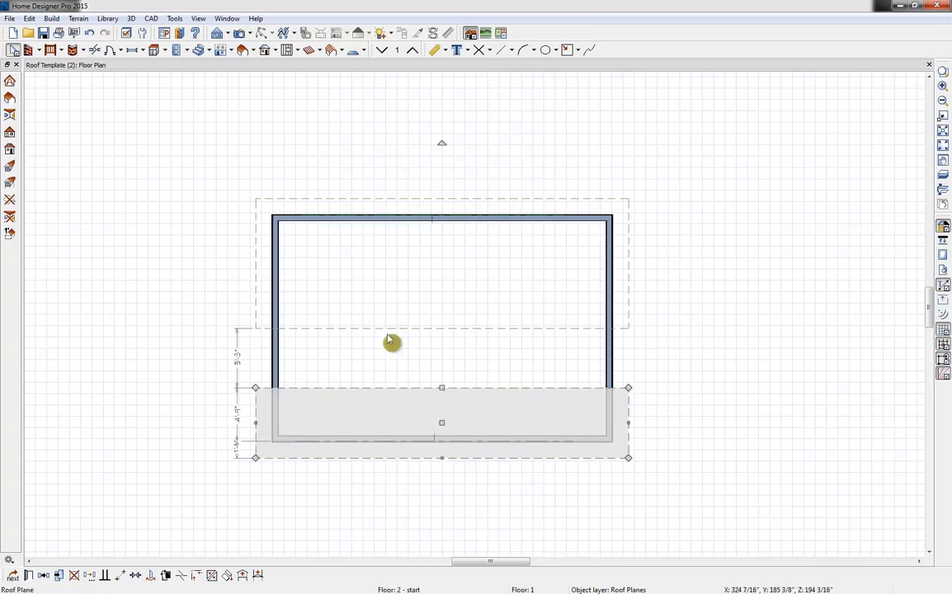
- On the attic floor, with the floor below shown for reference, draw an exterior wall between the side walls and move it to the front roof plane's ridge edge
left_click(414, 50)
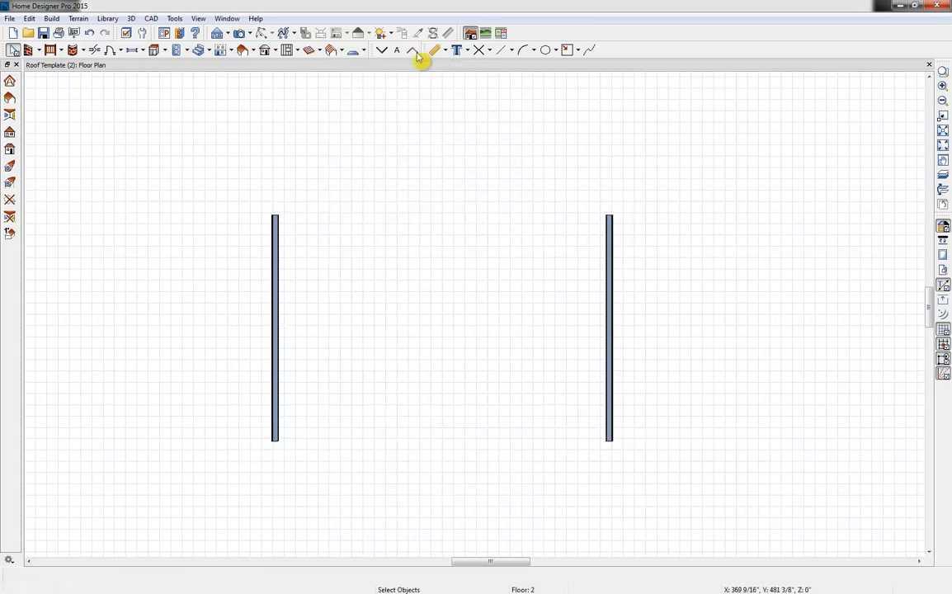
left_click(942, 189)
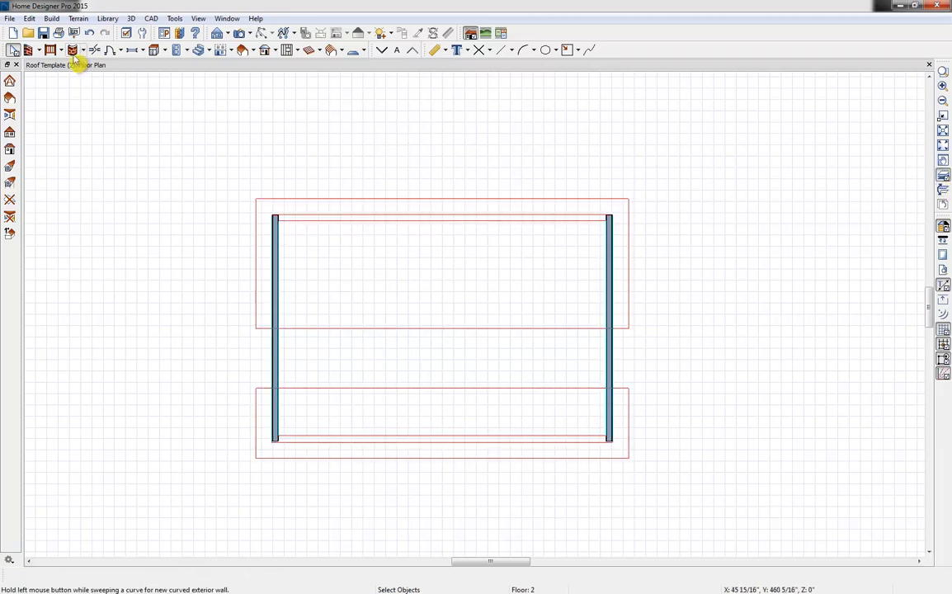
left_click(30, 50)
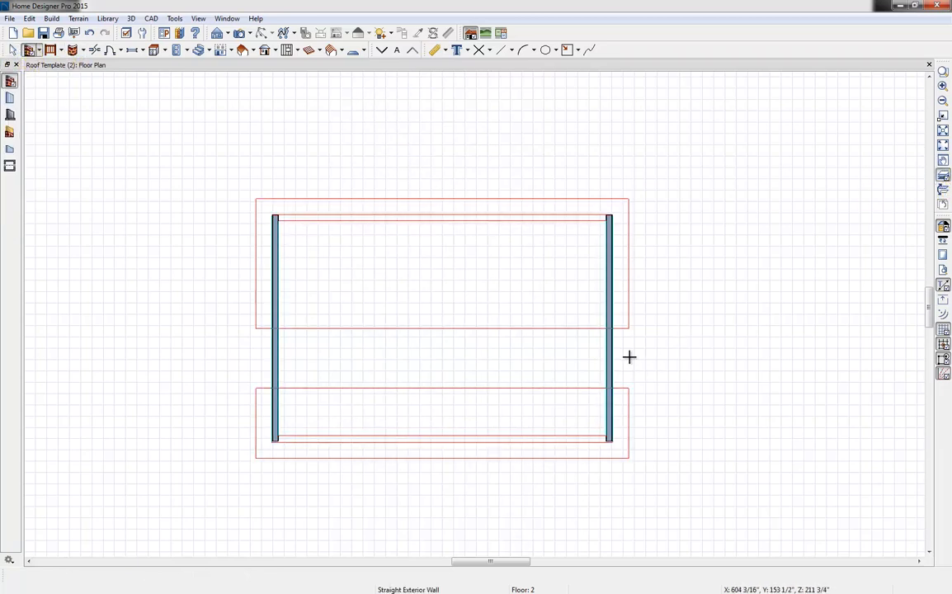
left_click_drag(594, 355, 278, 356)
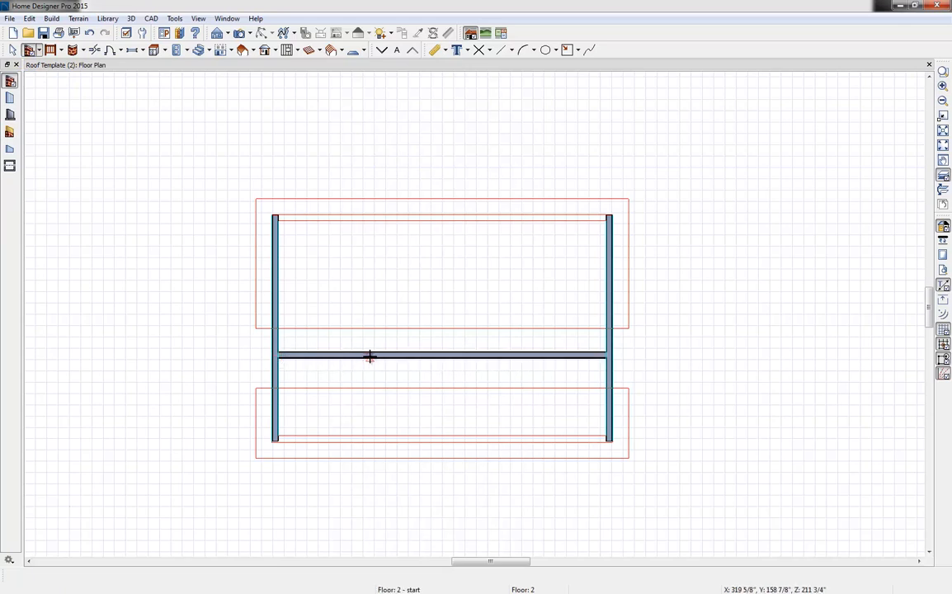
key("space")
left_click(379, 358)
left_click_drag(378, 360, 378, 385)
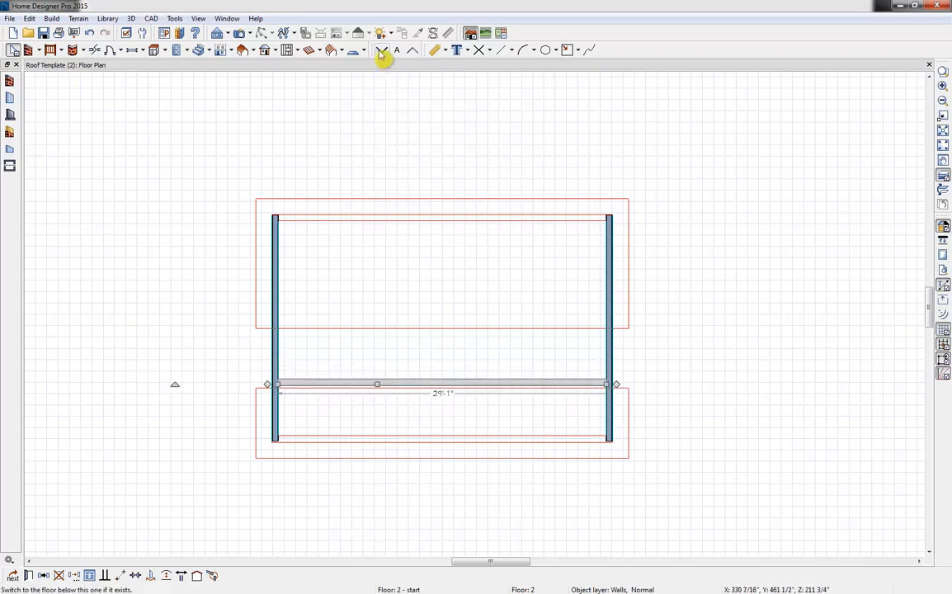
- Turn on Roof Cuts Wall at Bottom for the new attic wall and close the Clerestory reference picture
double_click(458, 380)
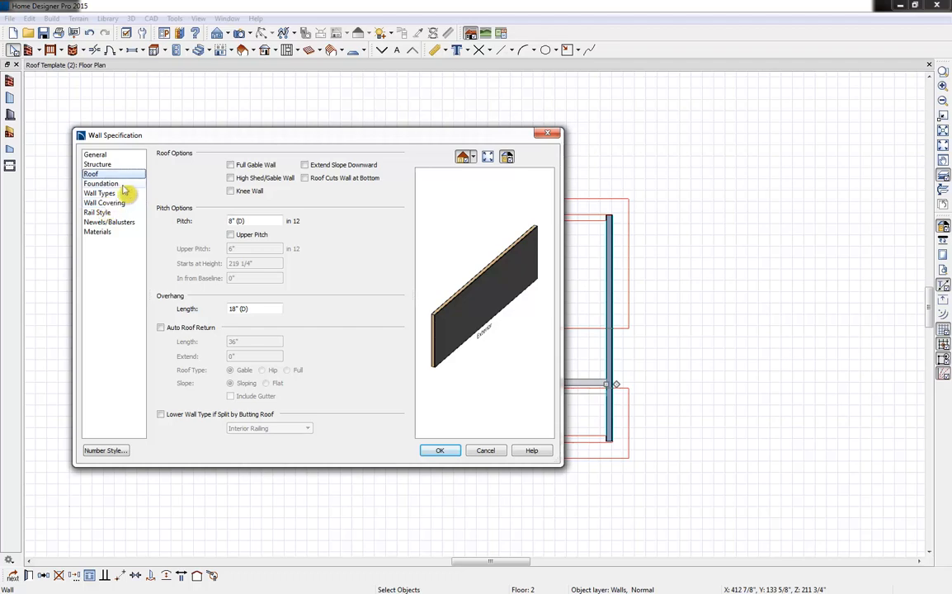
left_click(310, 179)
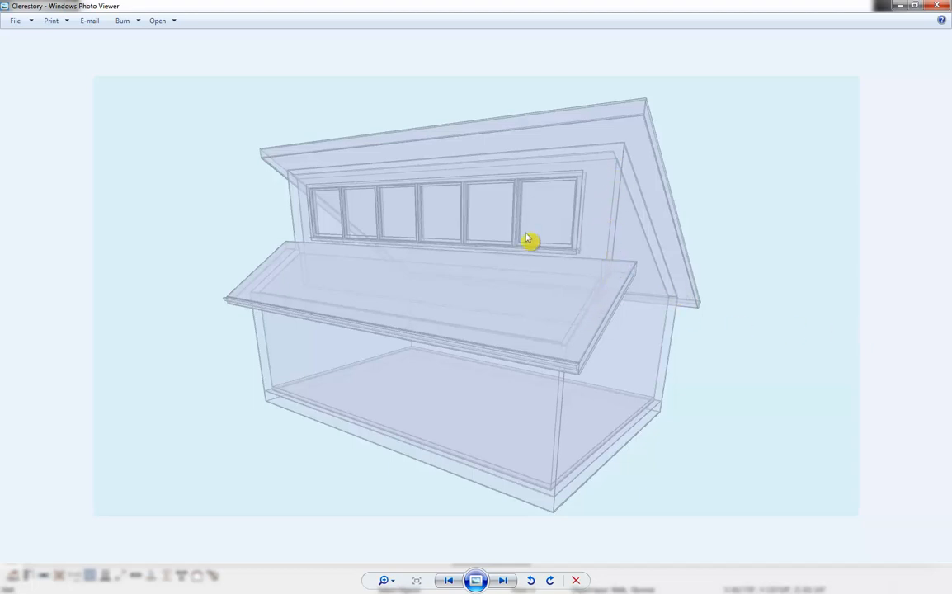
left_click(937, 6)
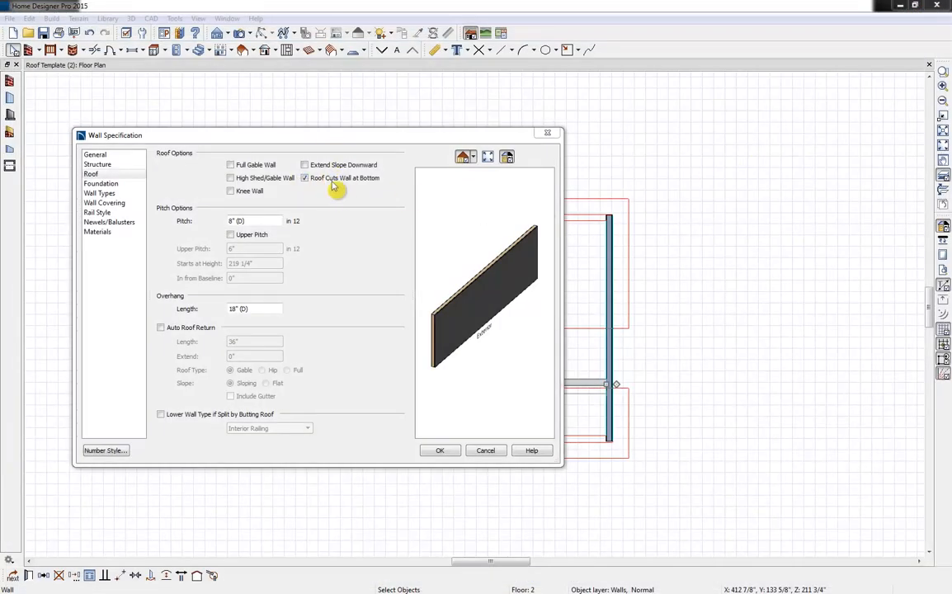
left_click(438, 451)
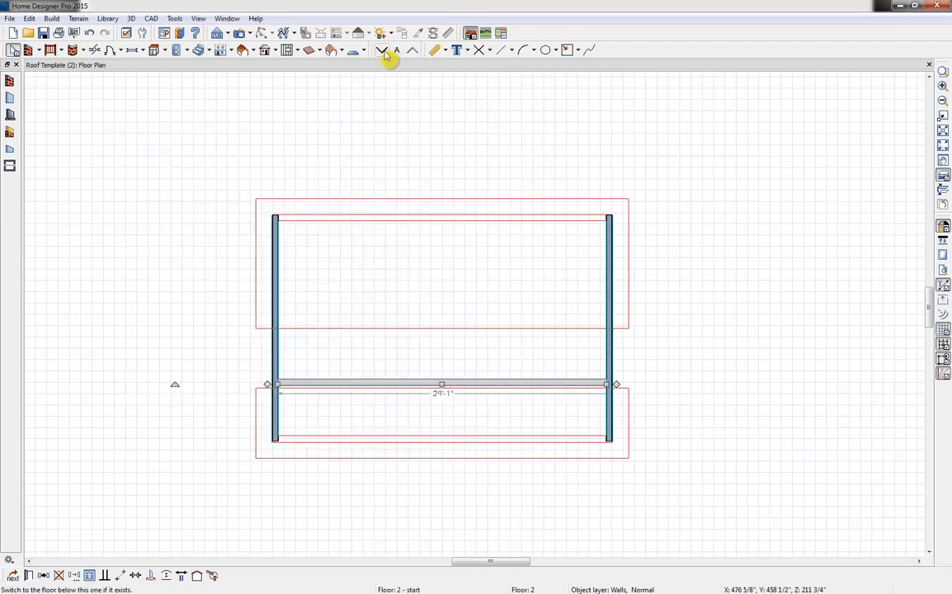
- On floor 1, extend the front roof plane's ridge edge to the attic wall's inner face, about 5'-7" from the front wall
left_click(385, 51)
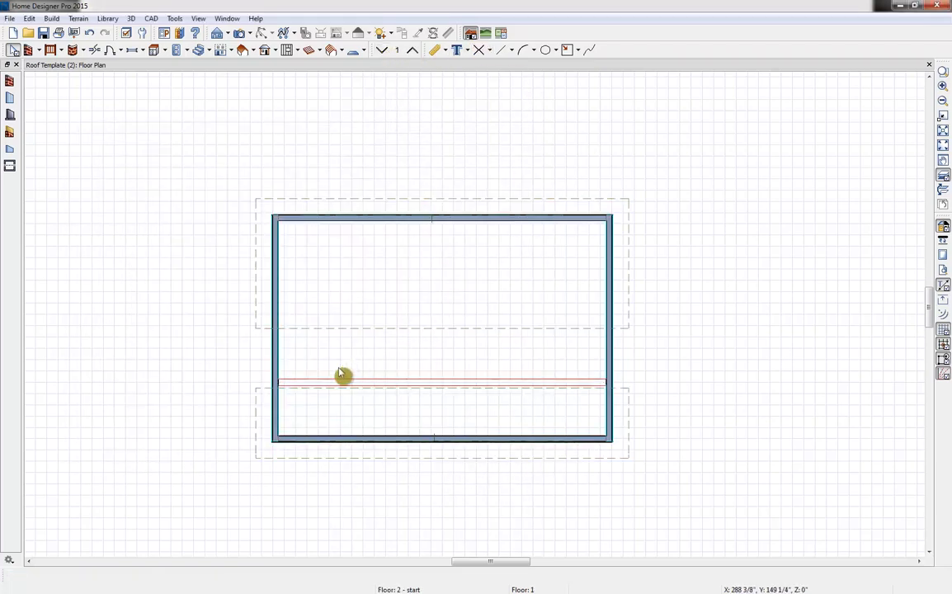
left_click(404, 394)
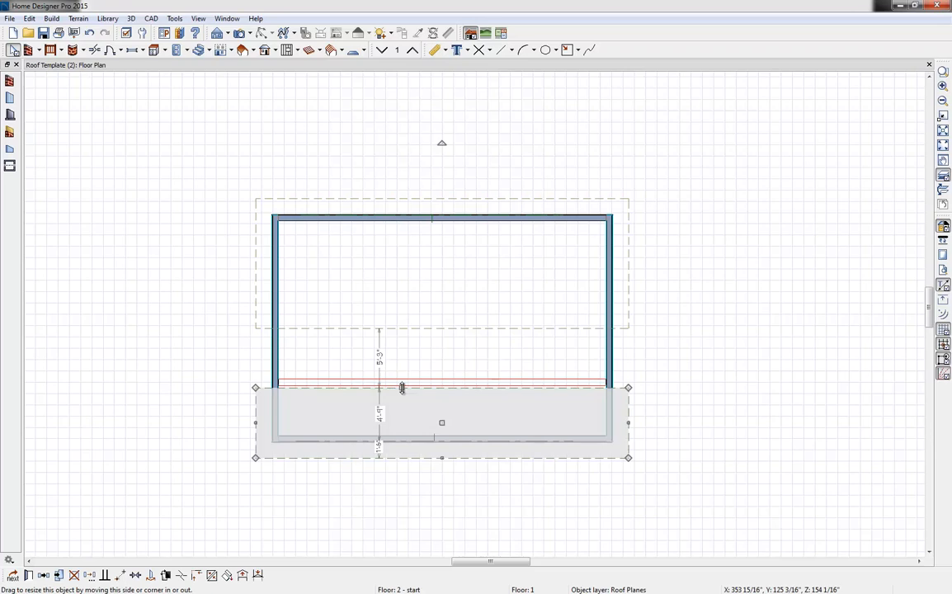
left_click_drag(402, 388, 403, 378)
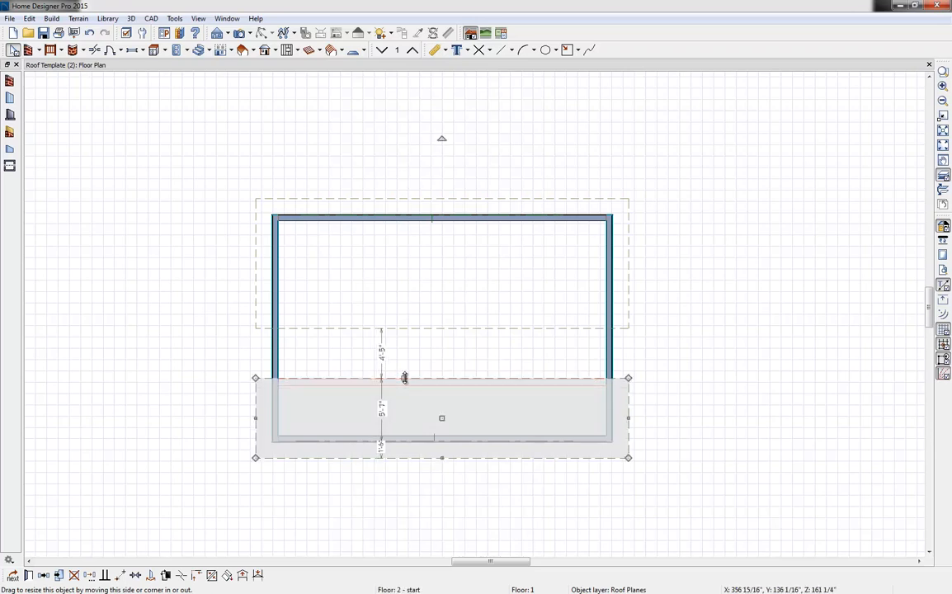
left_click(404, 408)
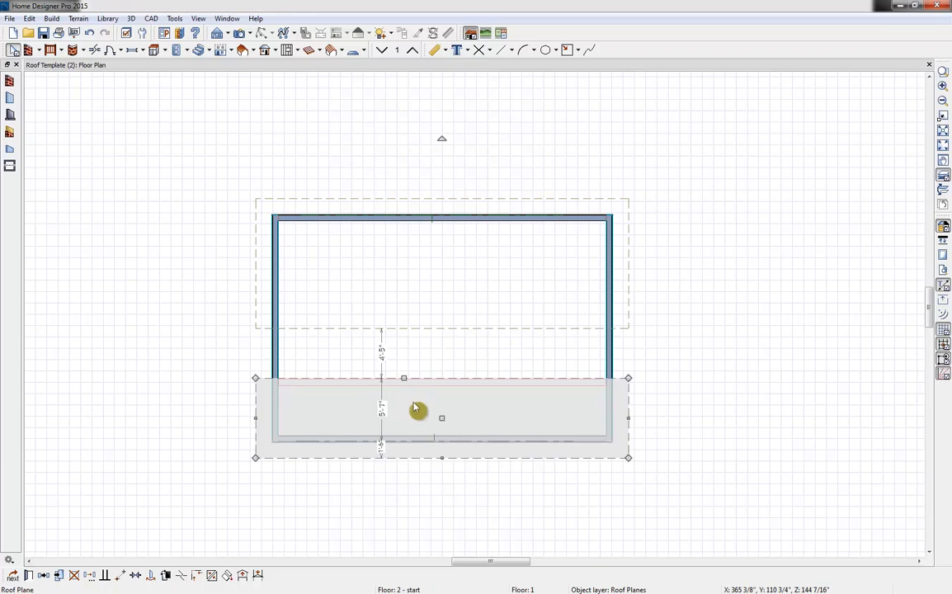
- Extend the rear roof plane's ridge edge about 1'-9" past the front roof plane's ridge edge and inspect the roof in a perspective full overview
left_click(365, 144)
left_click(410, 336)
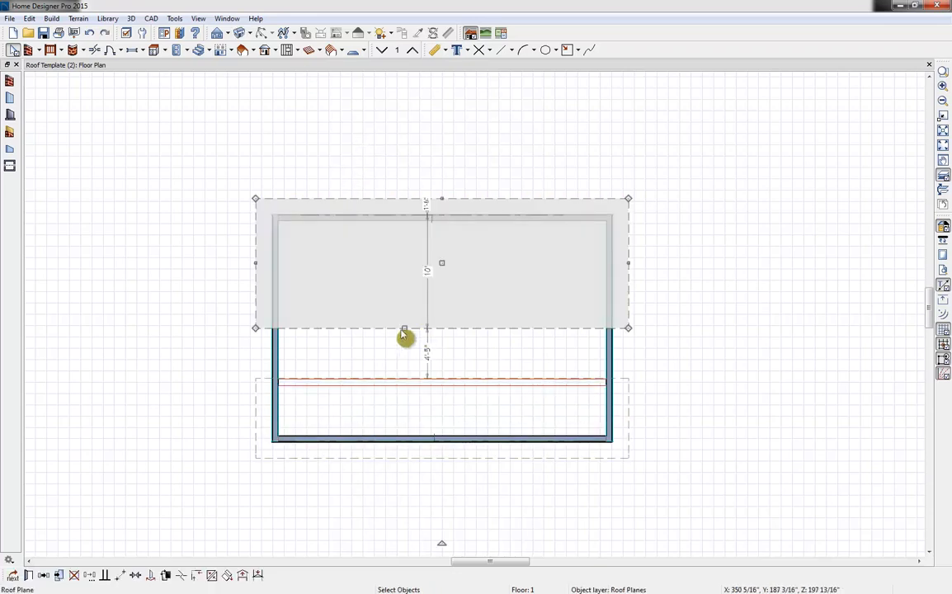
left_click_drag(403, 329, 410, 399)
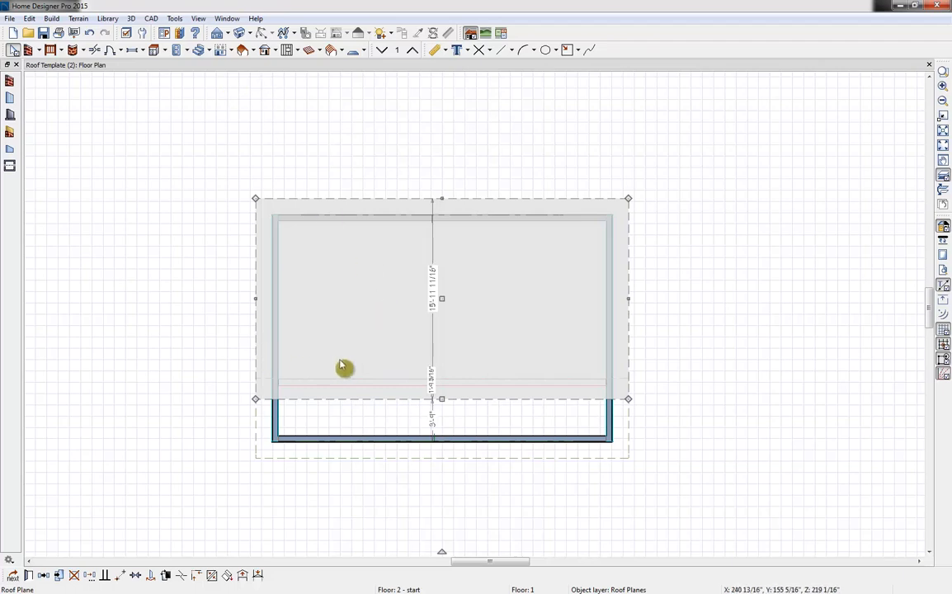
left_click(247, 34)
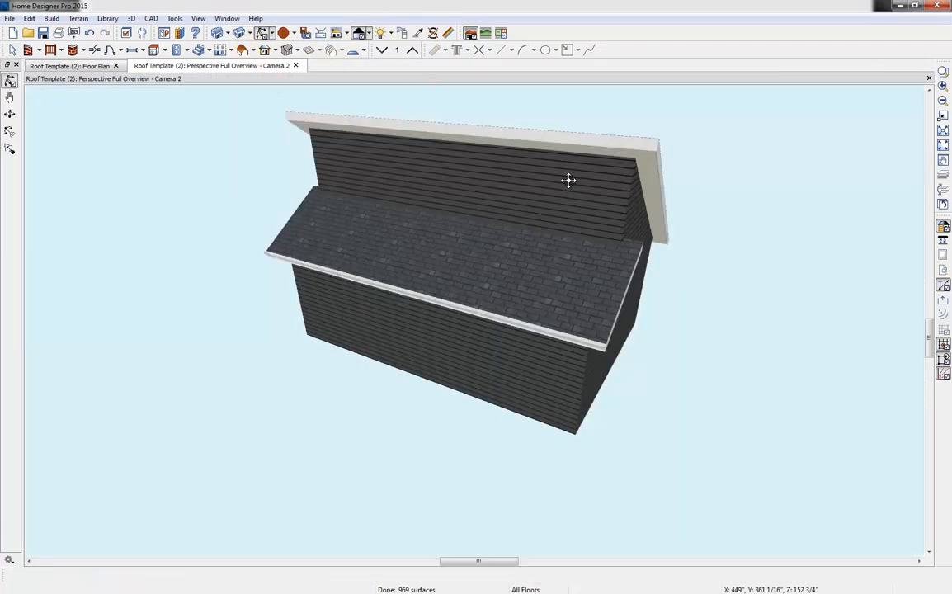
left_click_drag(593, 155, 541, 153)
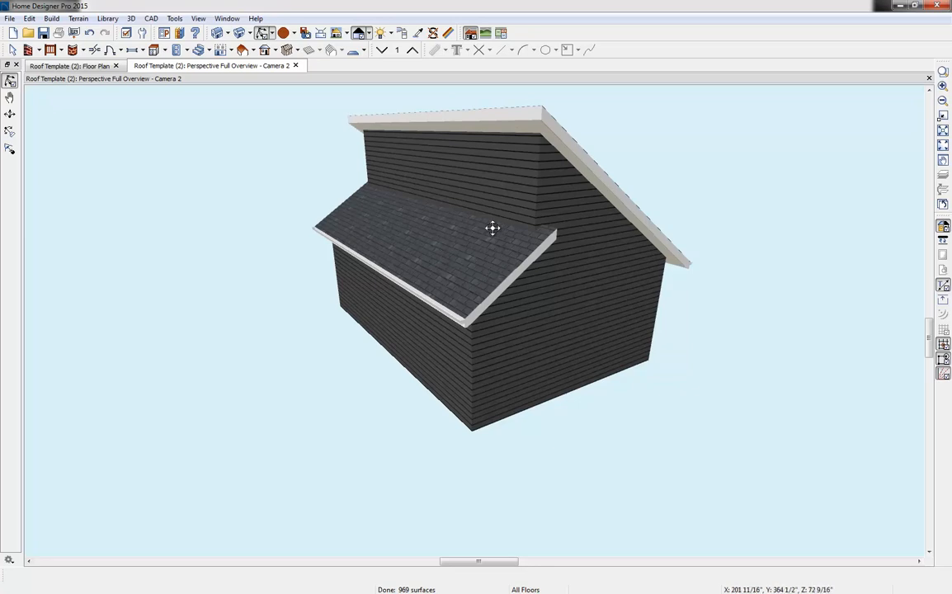
- Turn off Ceiling Over This Room in the structure settings of the floor 1 room
left_click(80, 66)
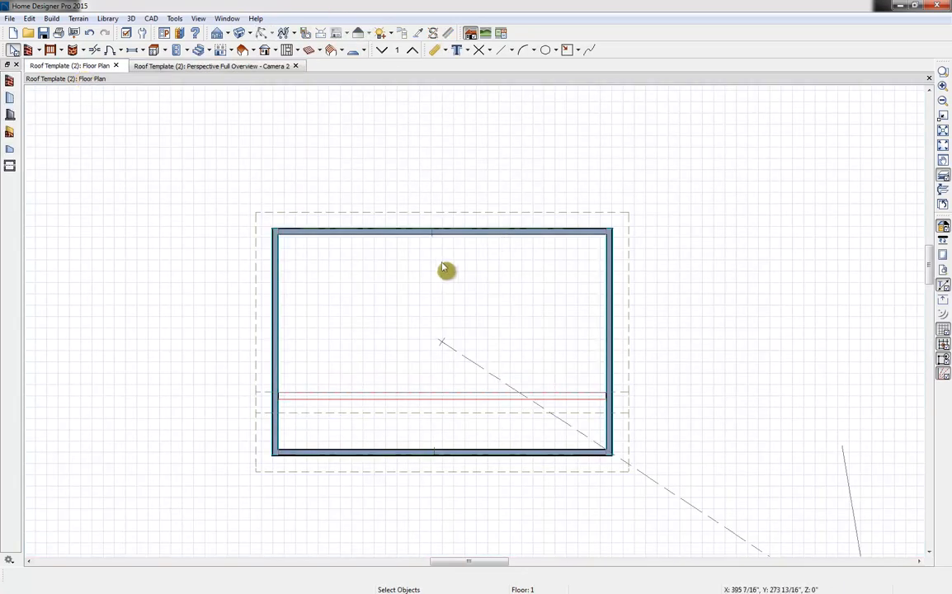
double_click(444, 270)
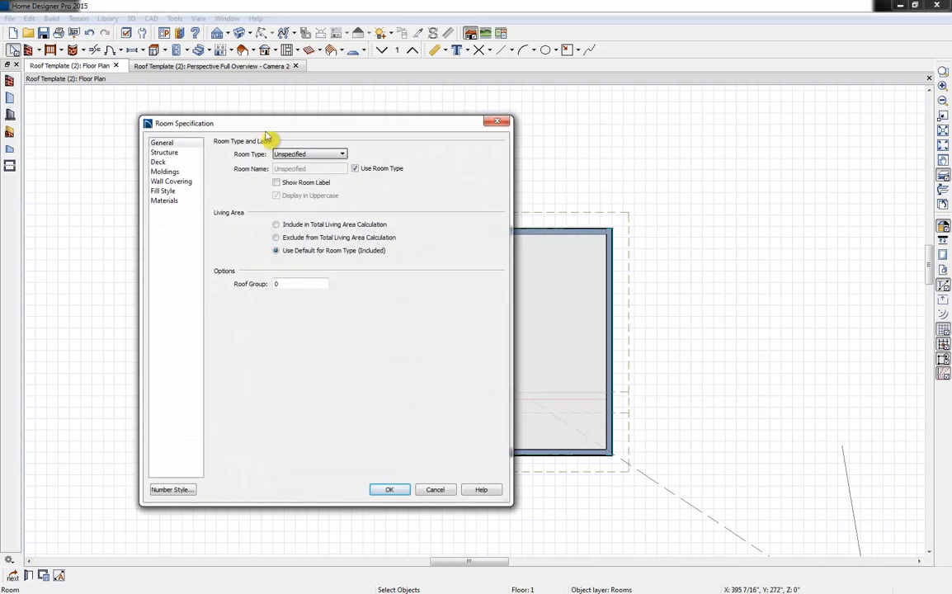
left_click(165, 153)
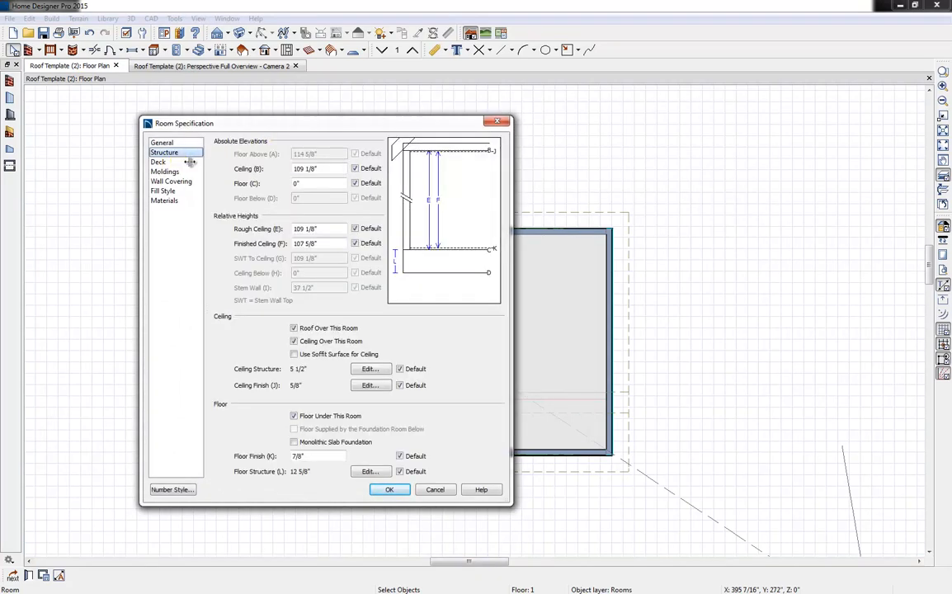
left_click(294, 341)
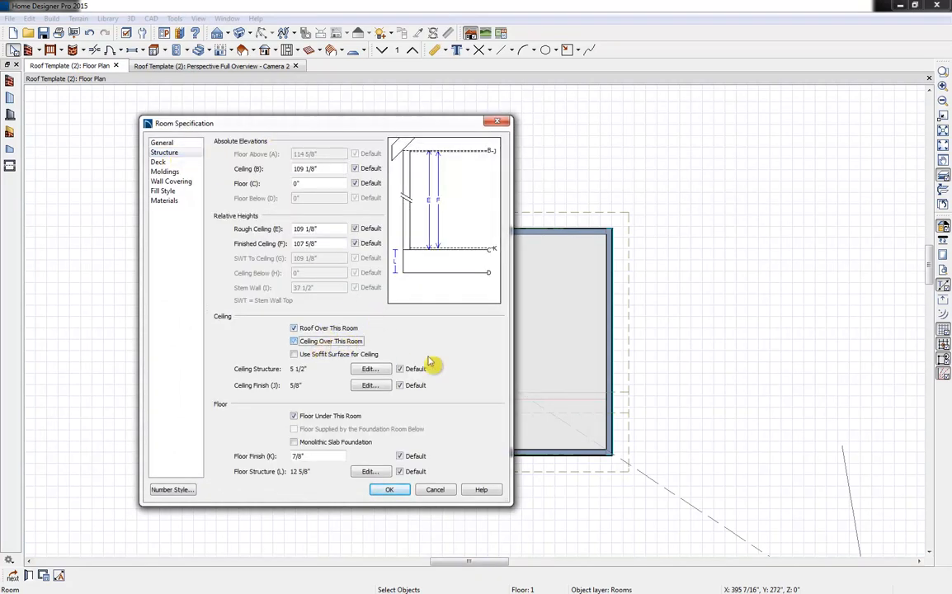
left_click(389, 490)
- Display the perspective overview with the Glass House technique and inspect the open interior below the clerestory
left_click(174, 69)
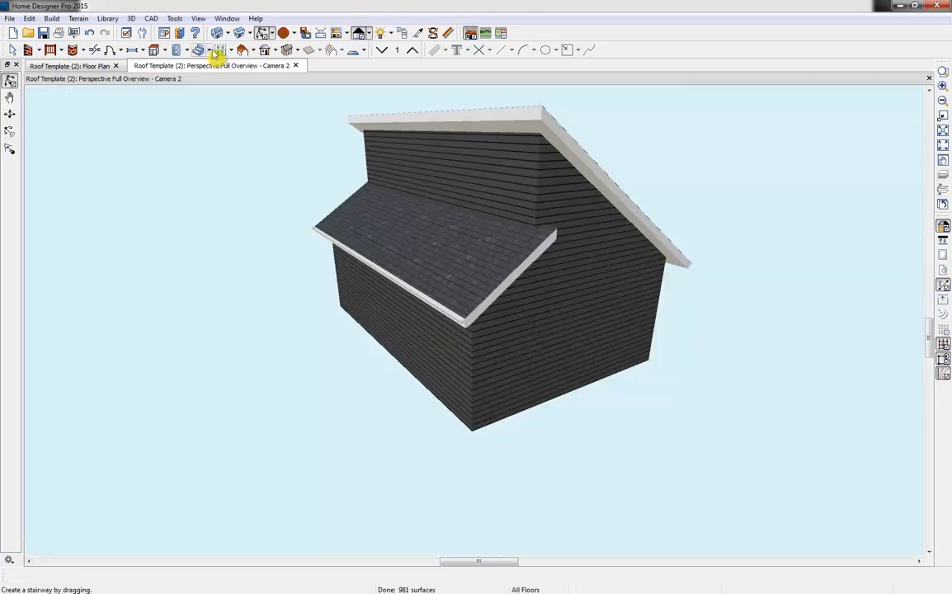
left_click(369, 33)
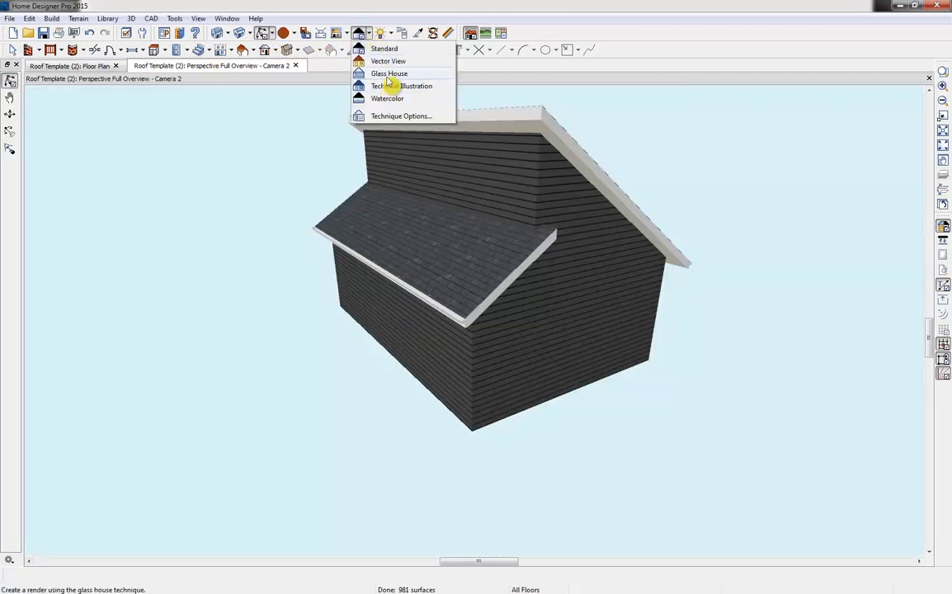
left_click(389, 77)
left_click_drag(533, 168, 520, 162)
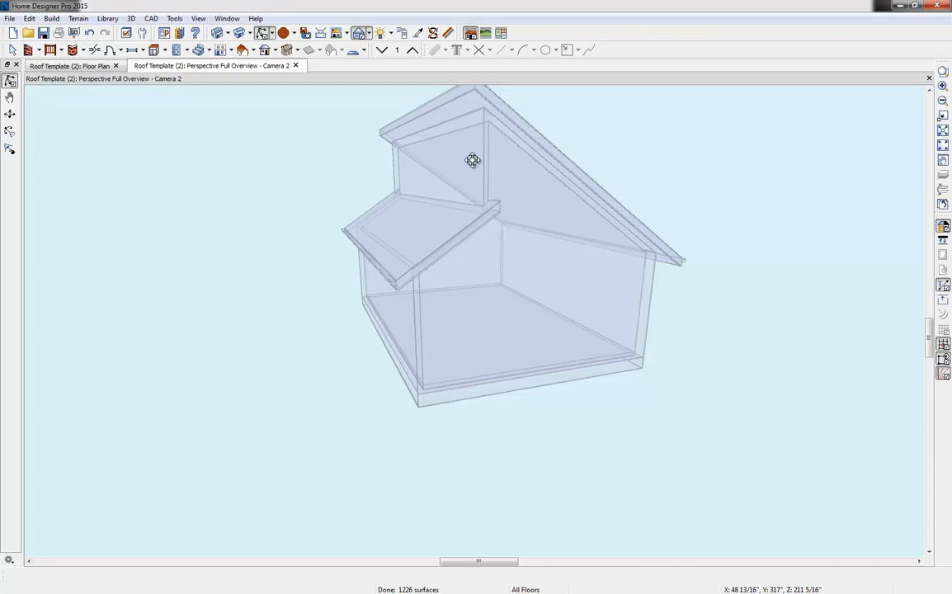
left_click_drag(471, 160, 412, 159)
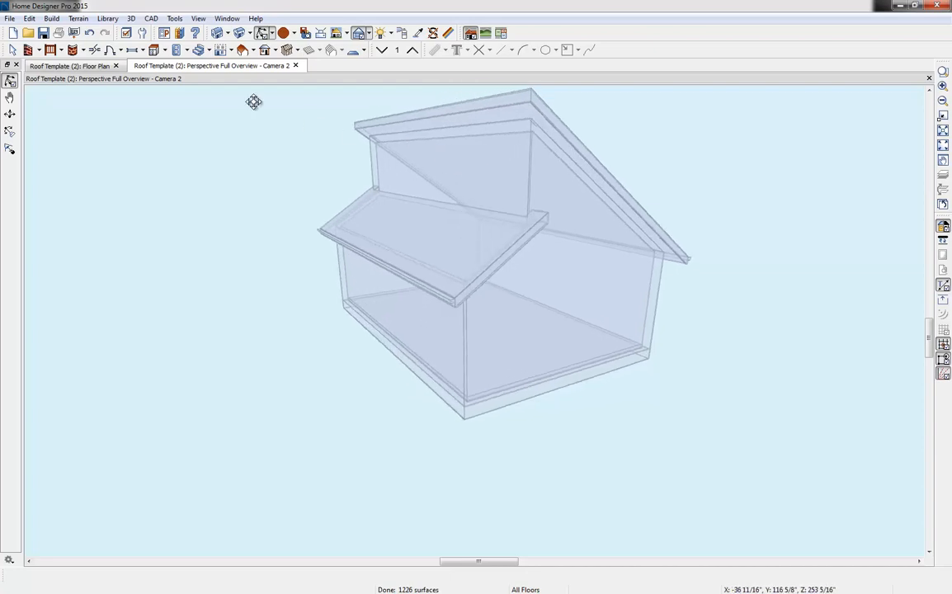
- Place a window in the clerestory wall between the two roof planes
left_click(131, 50)
left_click(435, 174)
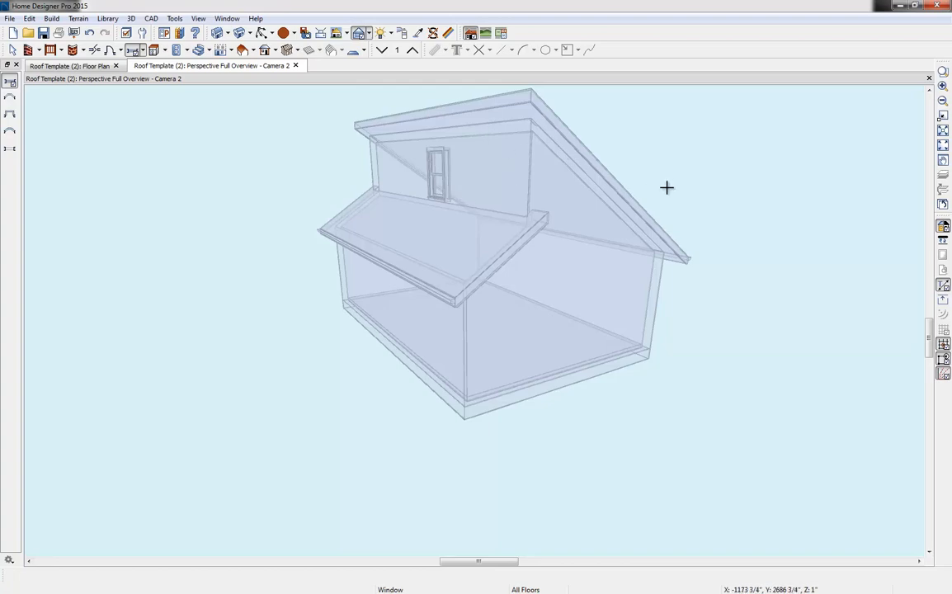
- Close the plan without saving, reopen Roof Template (2).plan from the recent files and close the Dutch Colonial reference picture
left_click(116, 66)
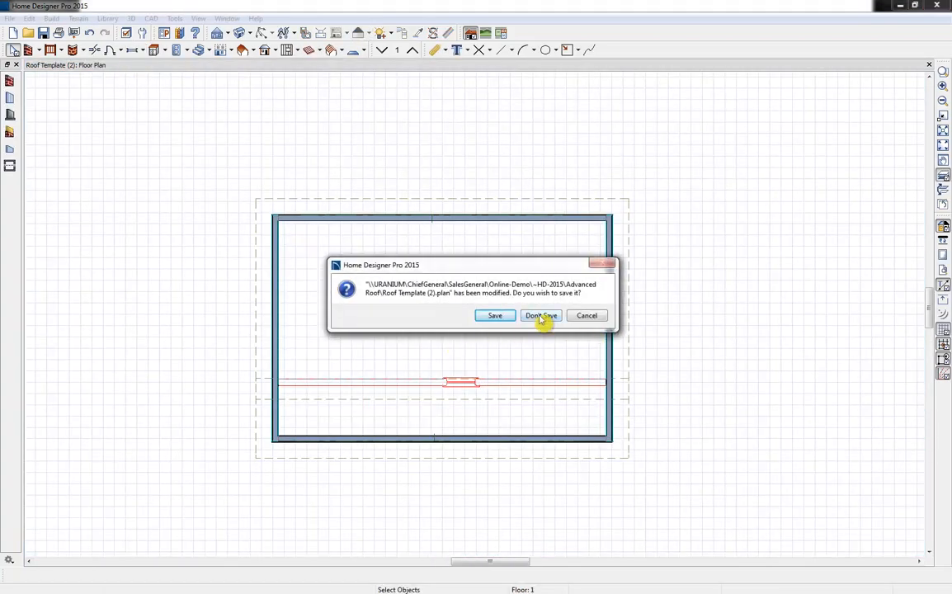
left_click(542, 316)
left_click(9, 18)
mouse_move(90, 83)
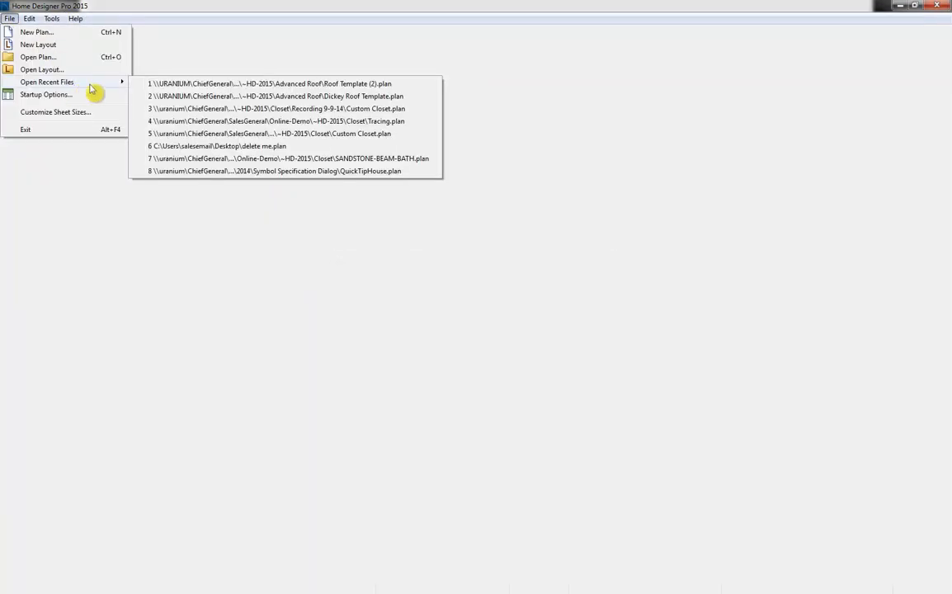
left_click(206, 85)
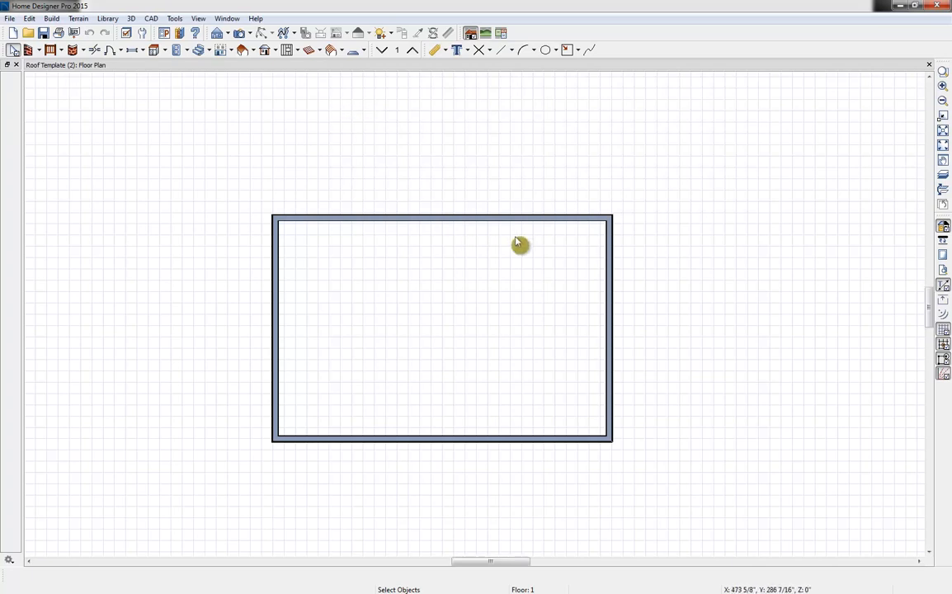
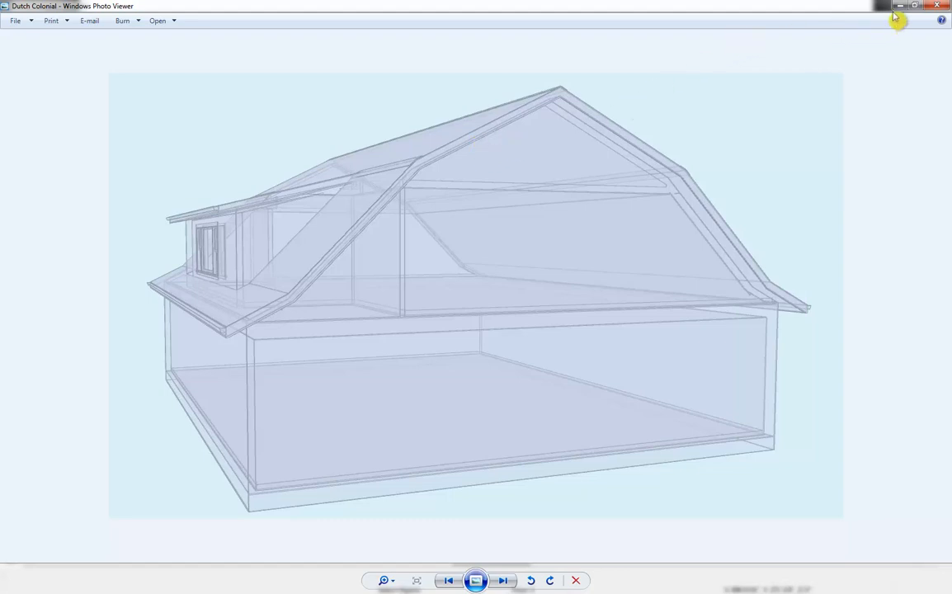
left_click(936, 7)
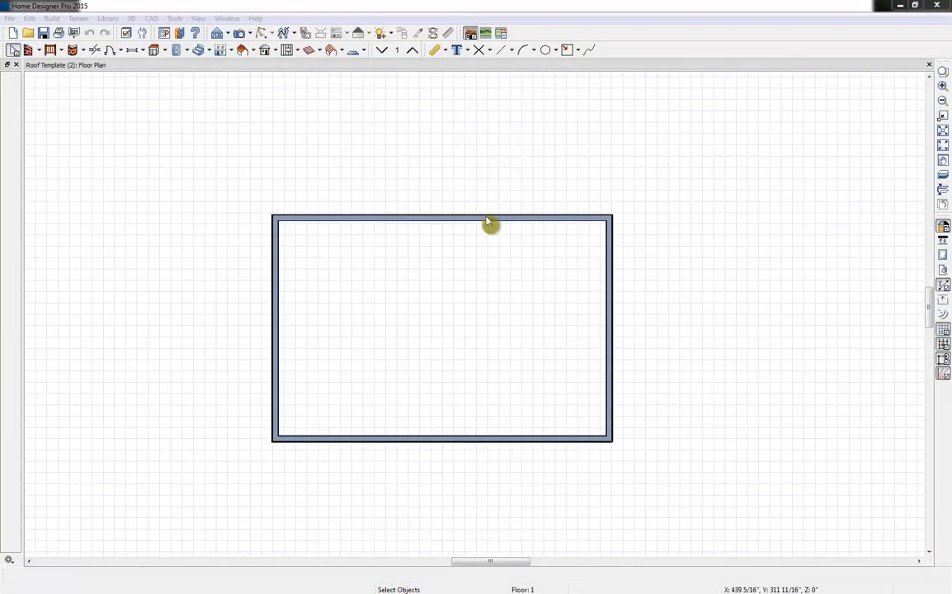
- Set the front wall's length to 50', keeping its left end in place
left_click(611, 285)
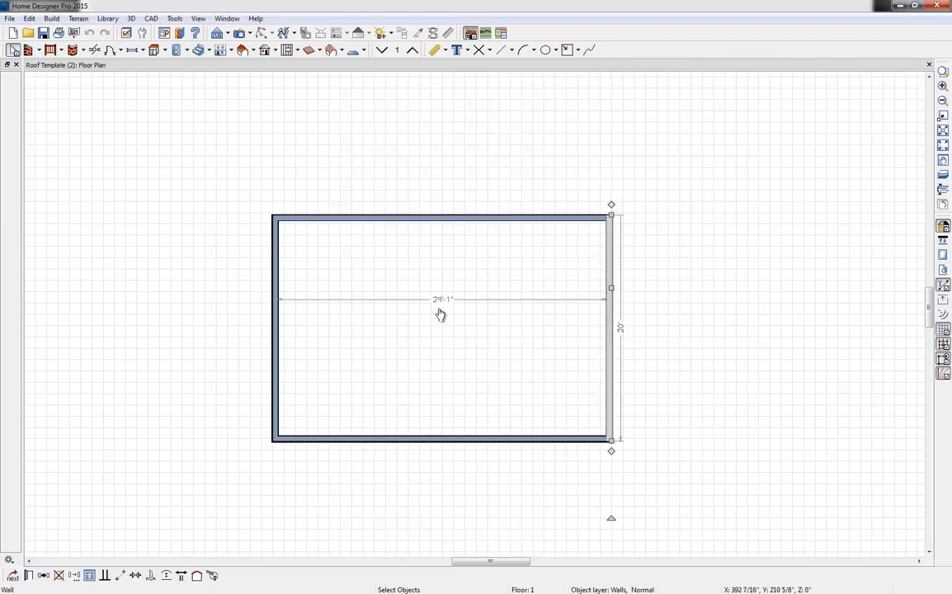
left_click(531, 437)
left_click(451, 465)
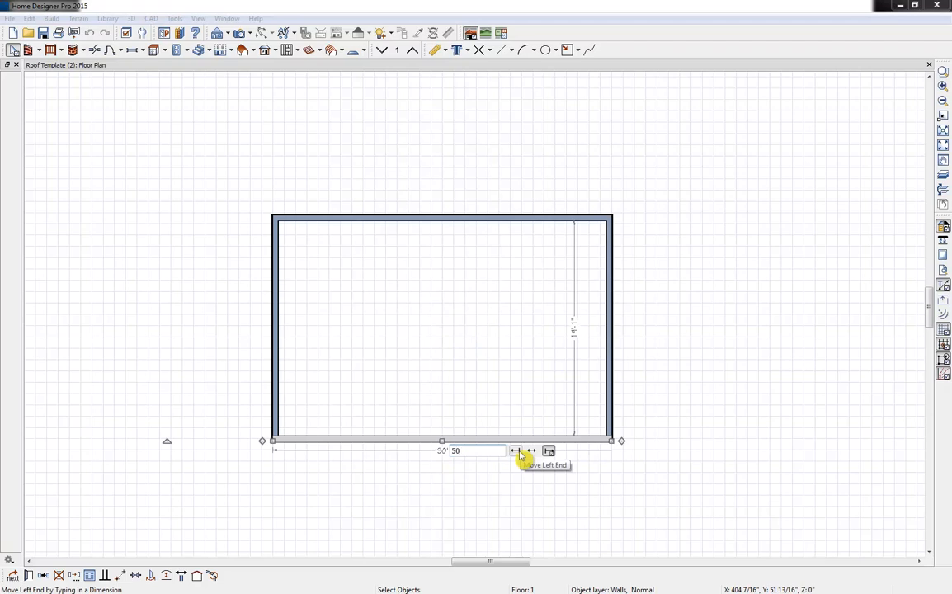
type("50")
key("Return")
- Set the left side wall's length to 40' so the building becomes deeper, and clear the selection
left_click(264, 266)
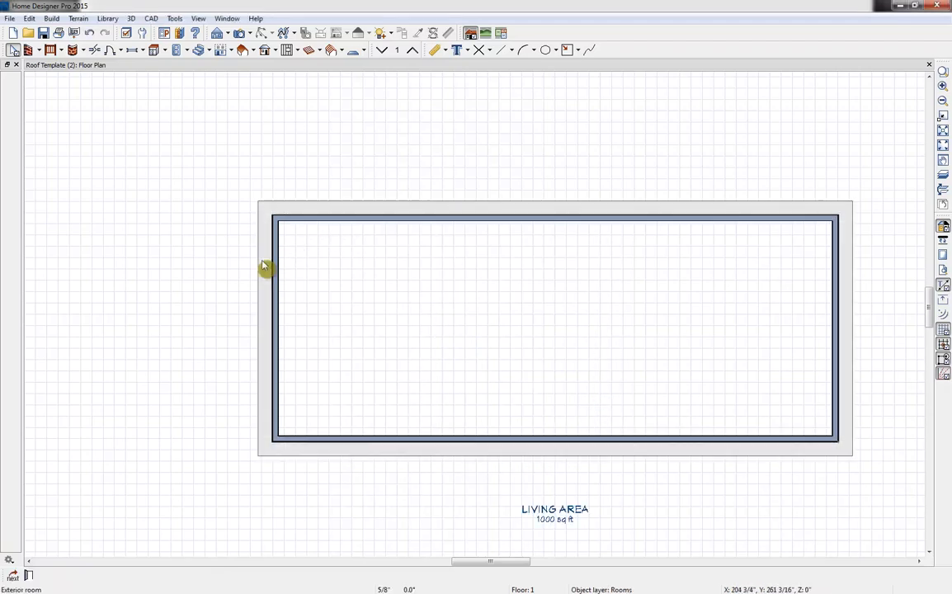
left_click(274, 260)
left_click(256, 317)
left_click(275, 317)
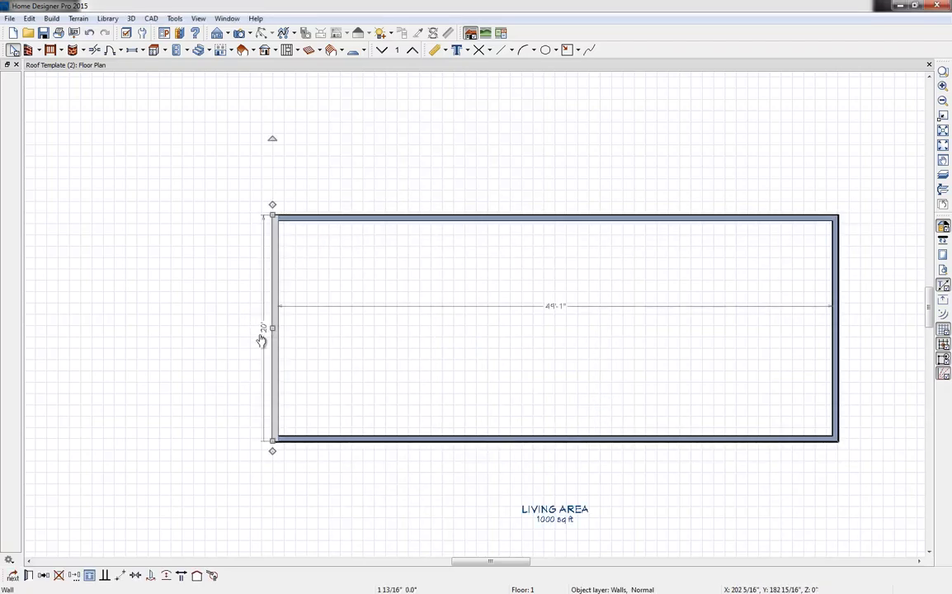
left_click(261, 334)
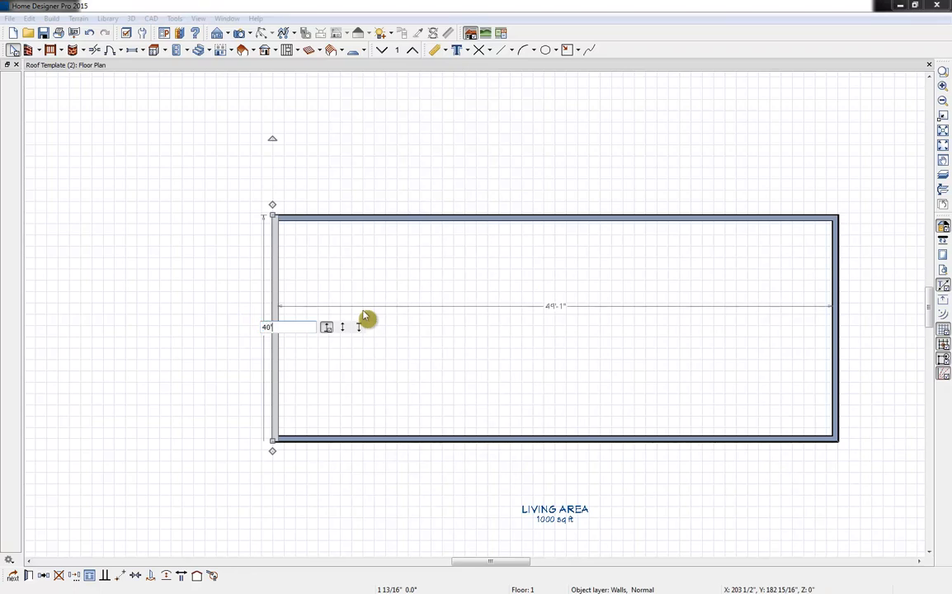
key("Return")
scroll(412, 298, "down", 2)
middle_click_drag(585, 256, 573, 334)
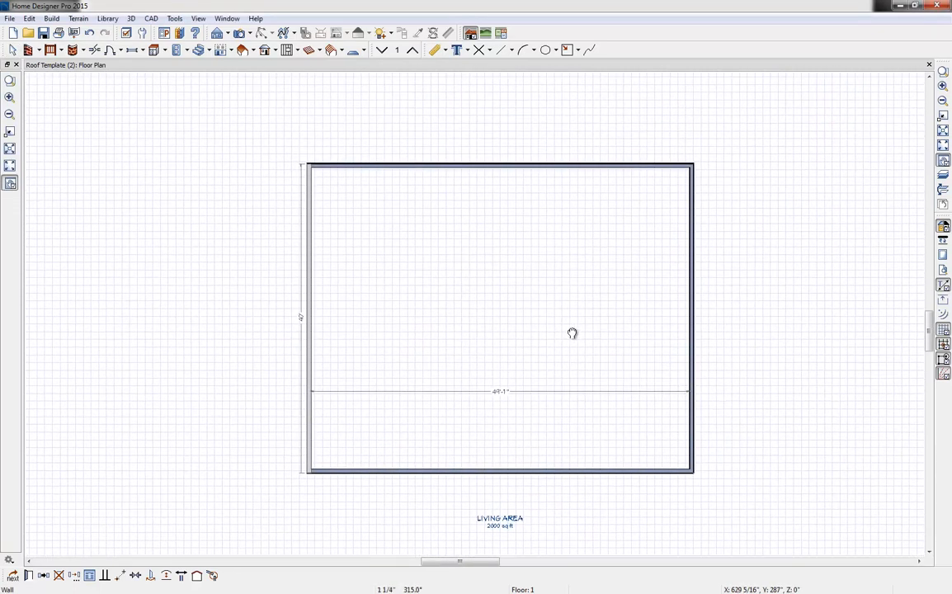
left_click(524, 250)
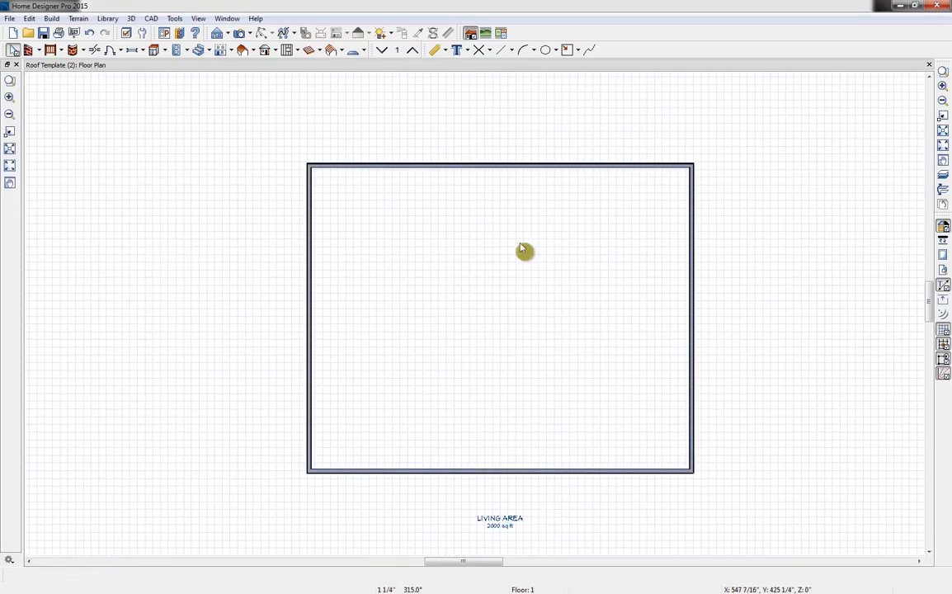
- Build the roof planes with Auto Rebuild Roofs turned on and a pitch of 12 in 12
left_click(253, 50)
left_click(256, 67)
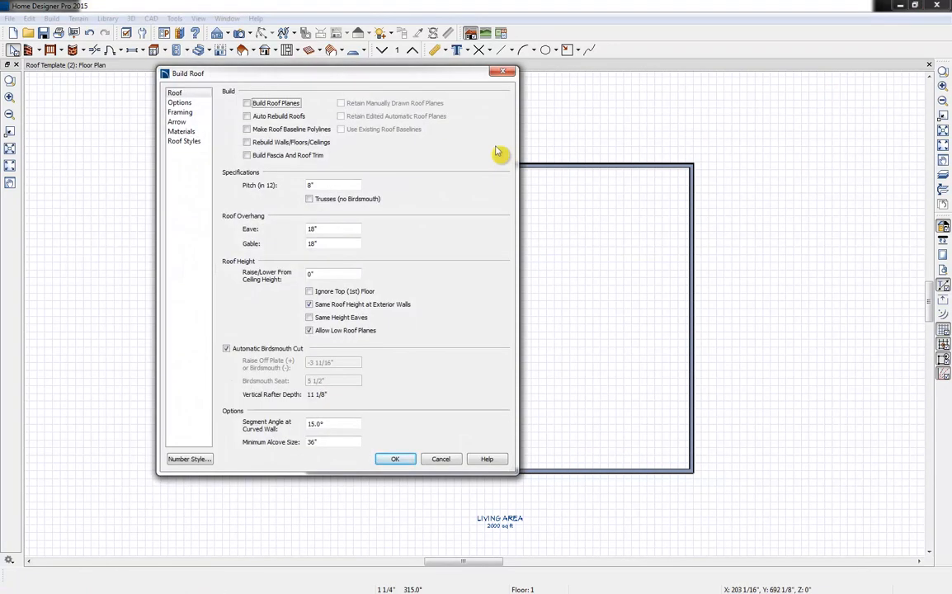
left_click(247, 103)
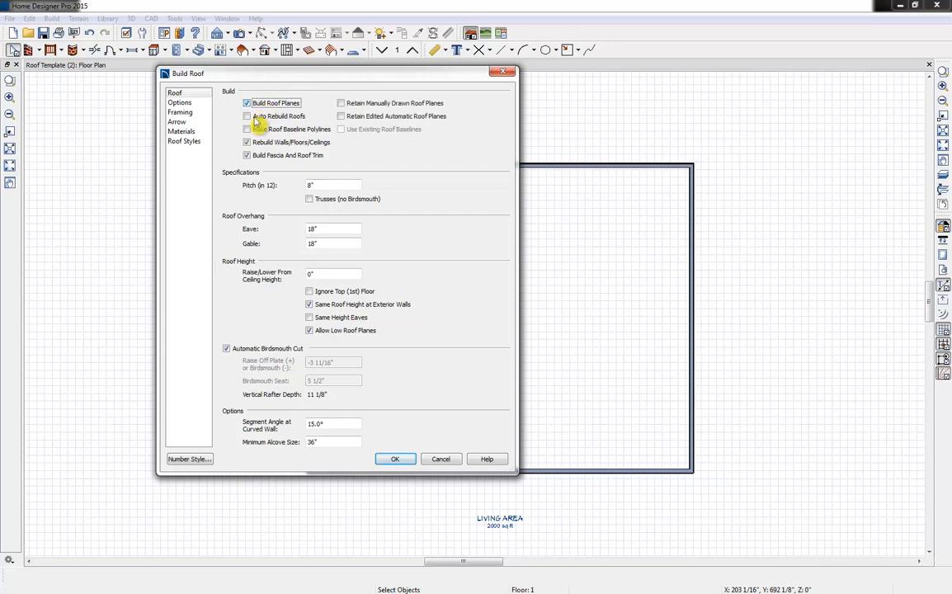
left_click(247, 116)
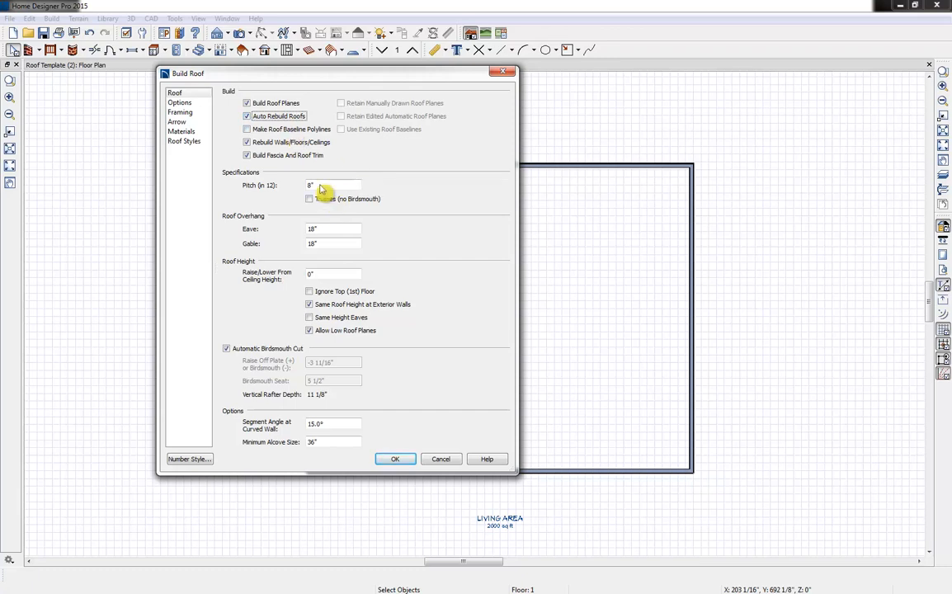
left_click_drag(338, 186, 260, 186)
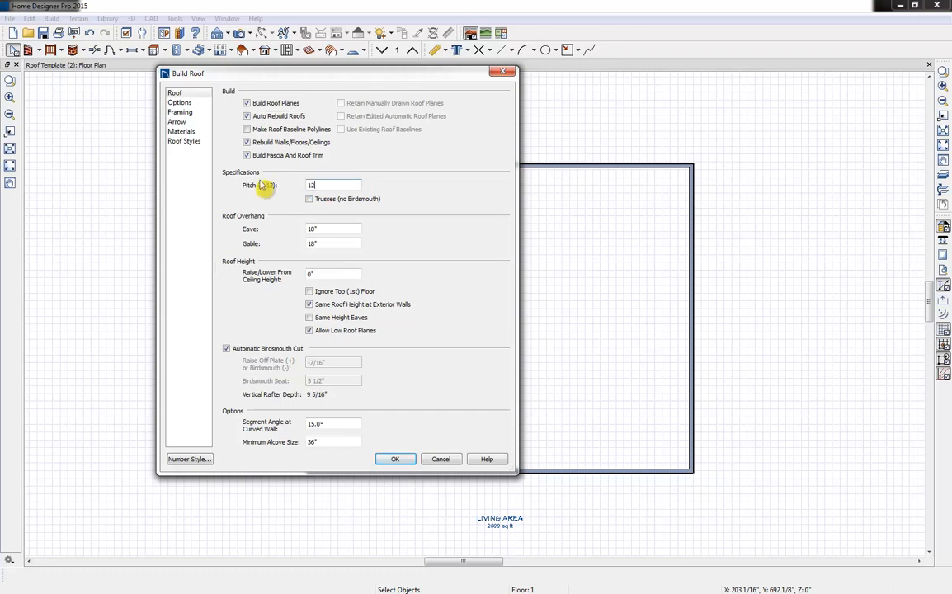
left_click(405, 462)
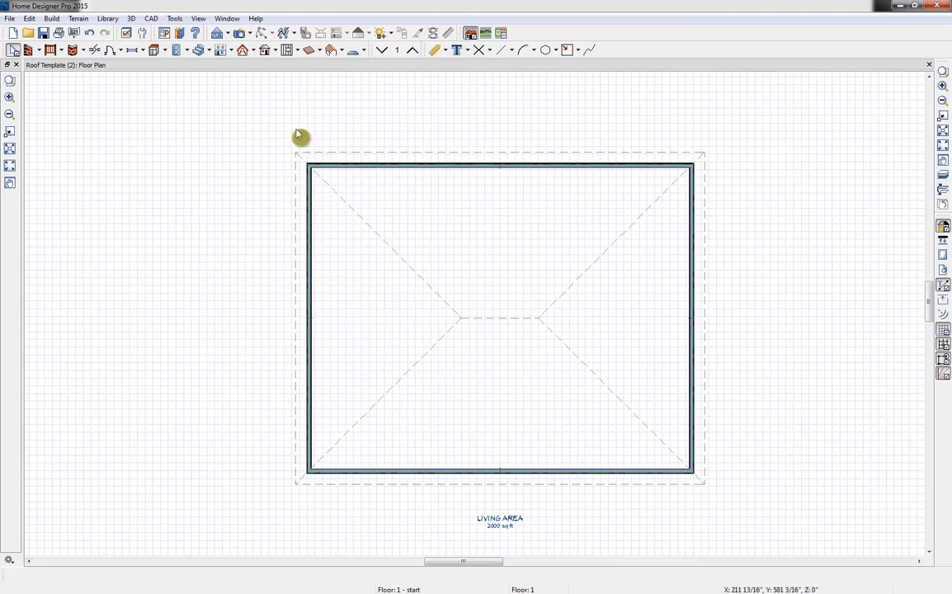
- Create a Perspective Full Overview and arrange it side by side with the floor plan
left_click(249, 33)
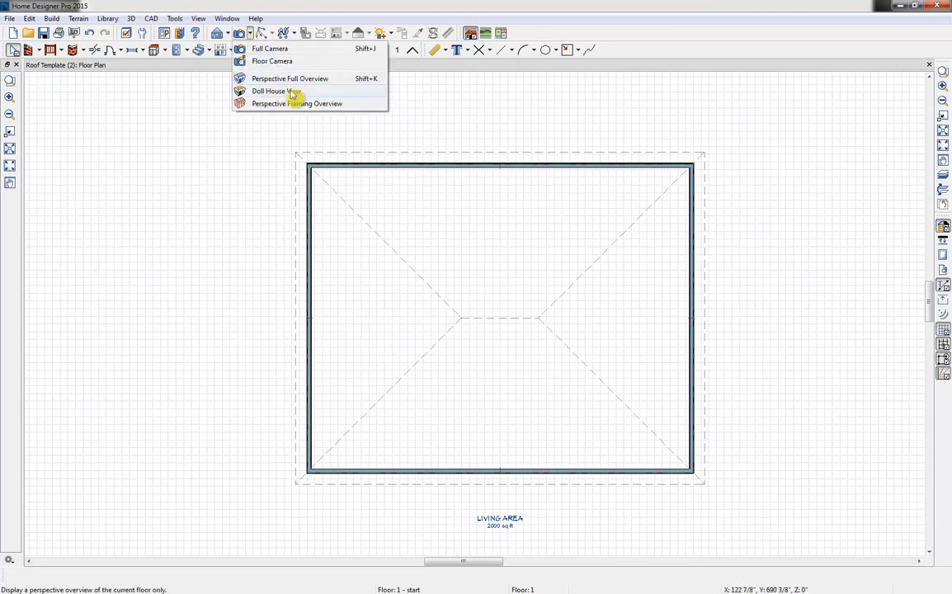
left_click(290, 79)
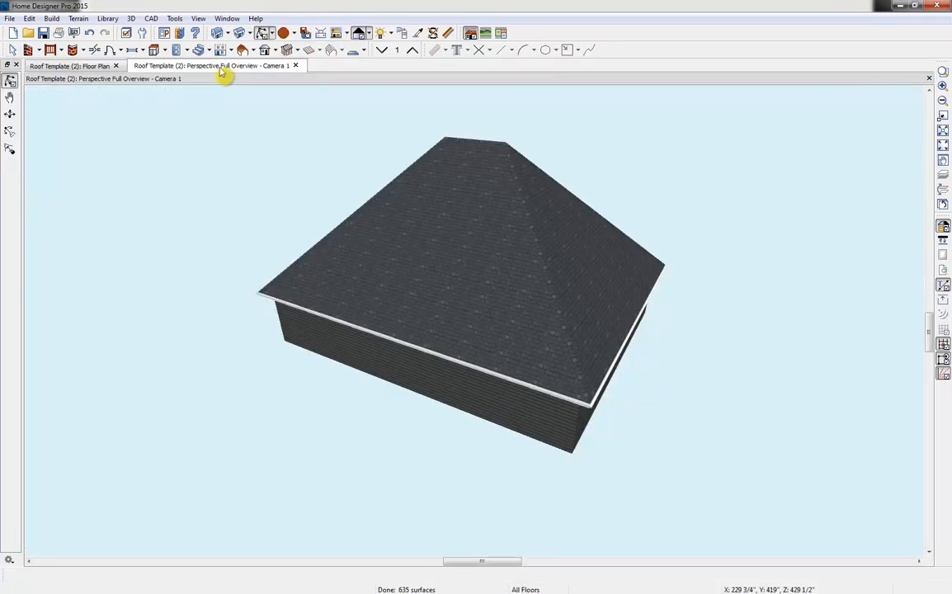
left_click_drag(220, 69, 169, 78)
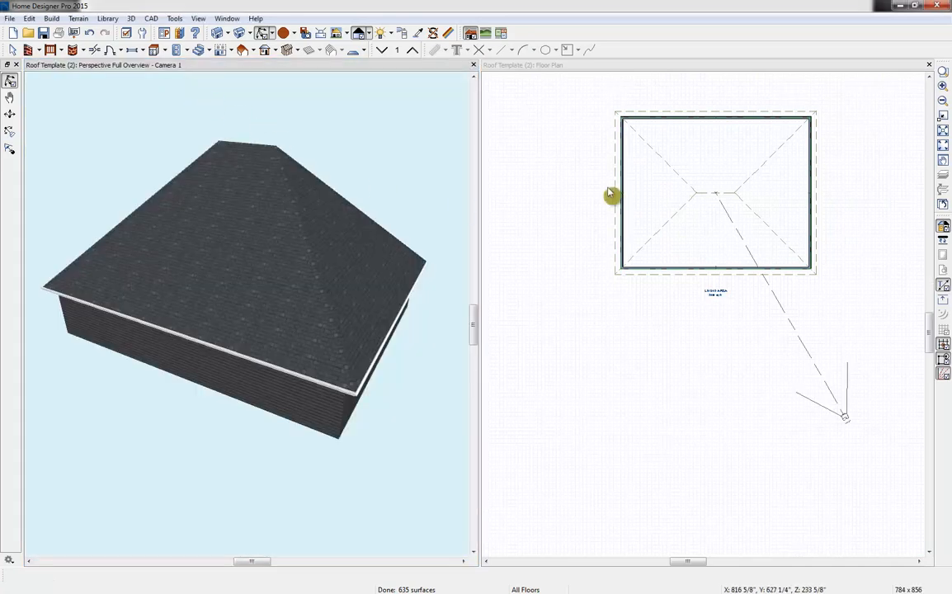
- Make the left and right side walls gable walls and inspect the gable end in the perspective overview
middle_click_drag(627, 178, 625, 233)
left_click(618, 238)
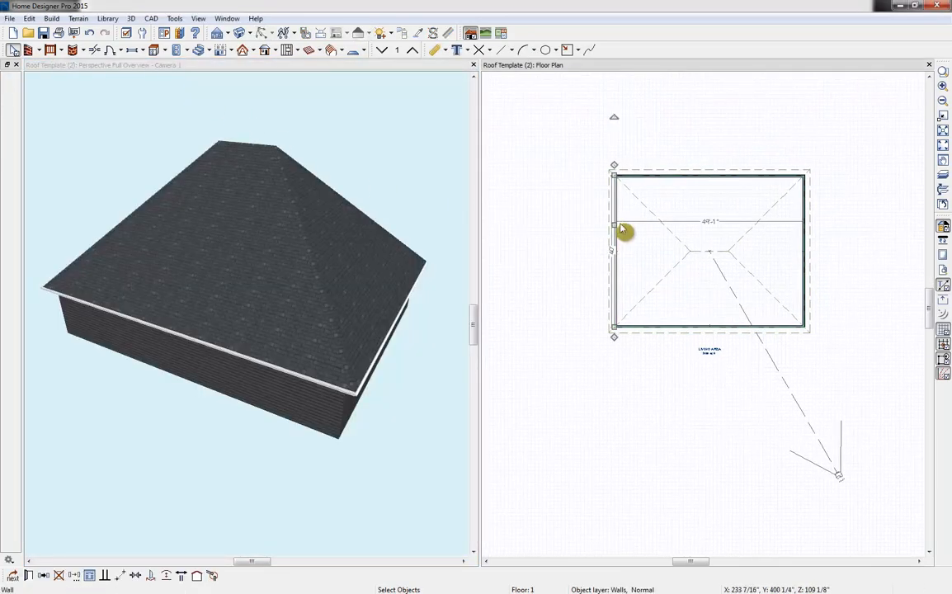
left_click(810, 252, "shift")
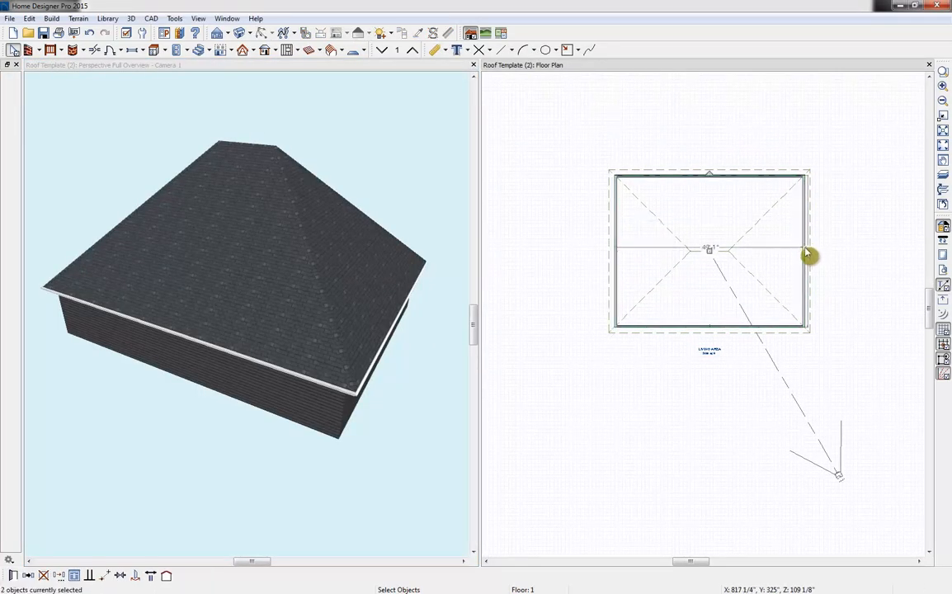
left_click(182, 575)
left_click_drag(406, 142, 372, 136)
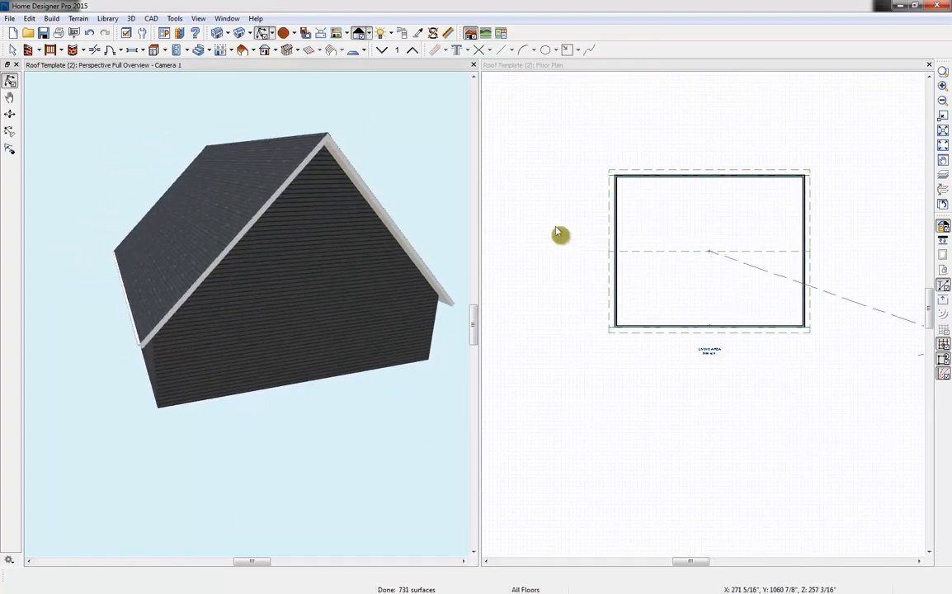
- Give the front and rear walls an upper pitch of 6 in 12 starting 120" in from the baseline
left_click(699, 326)
left_click(680, 175, "shift")
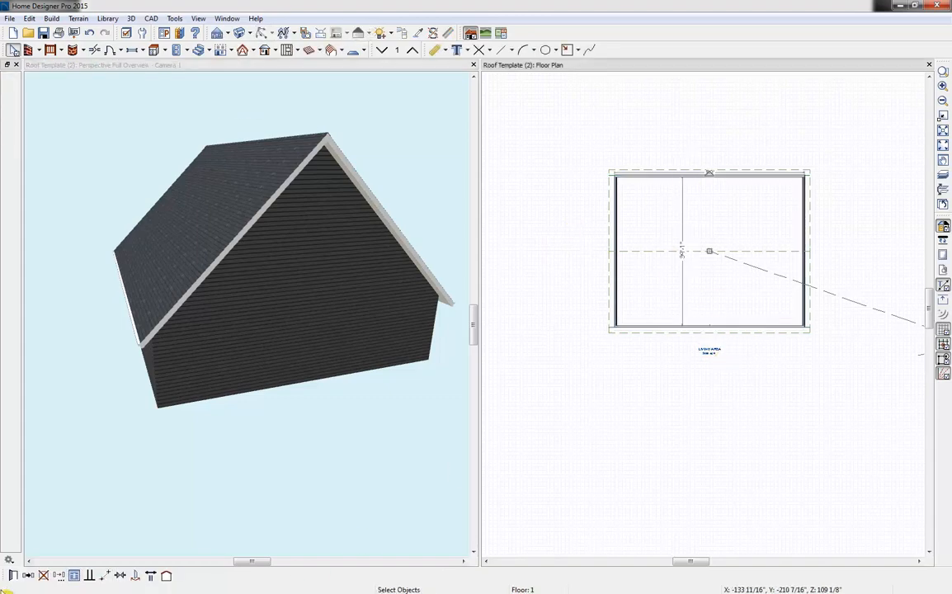
left_click(14, 577)
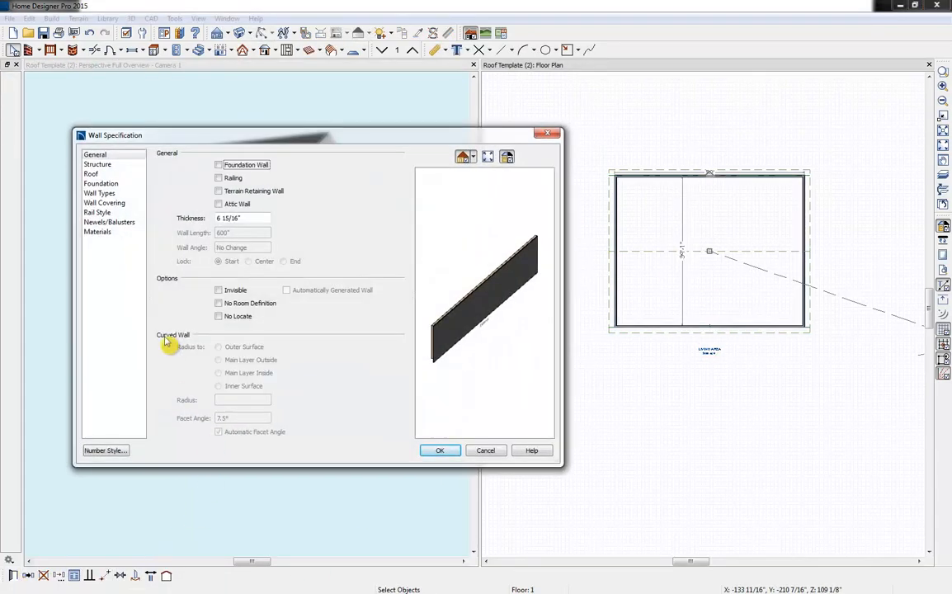
left_click(99, 175)
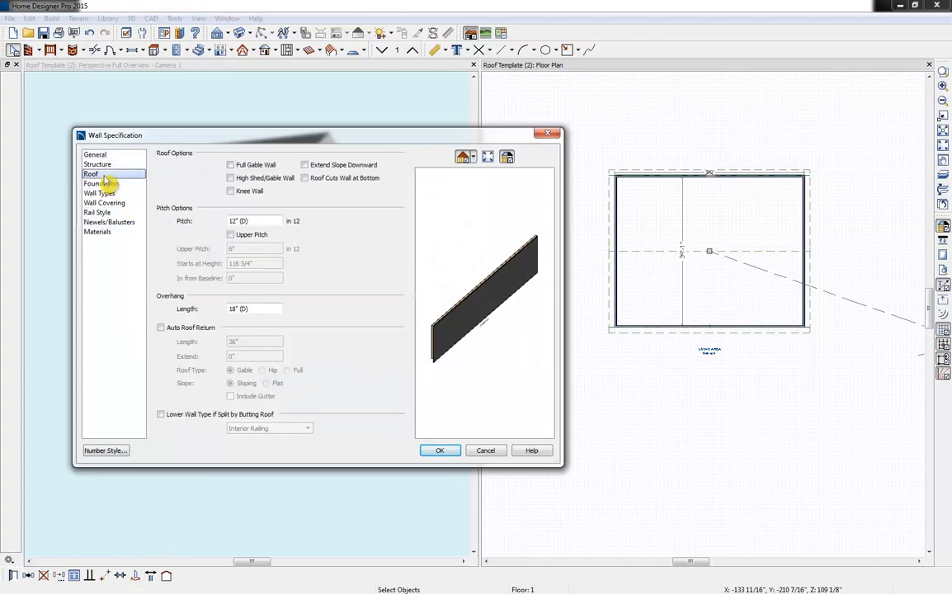
left_click(246, 240)
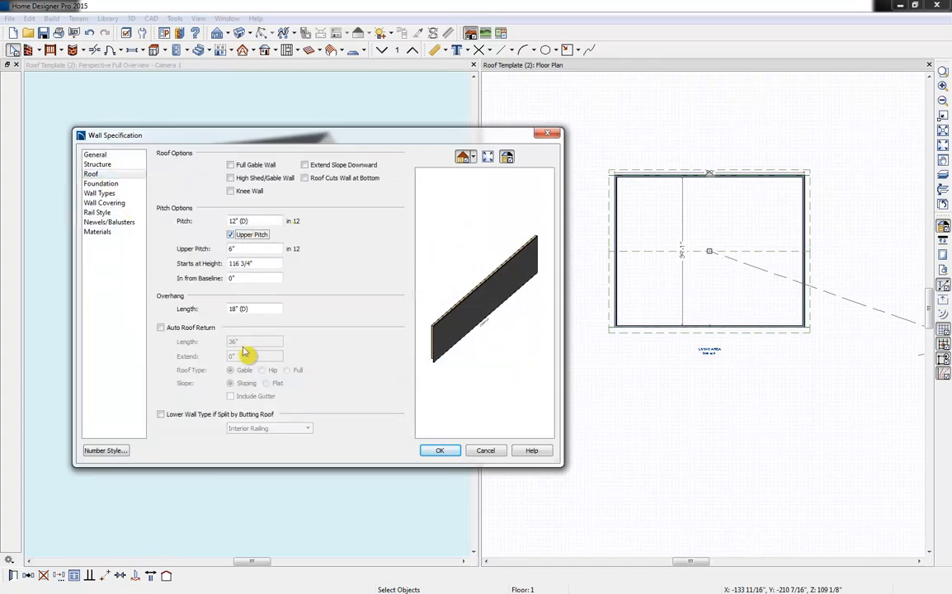
double_click(237, 278)
type("120")
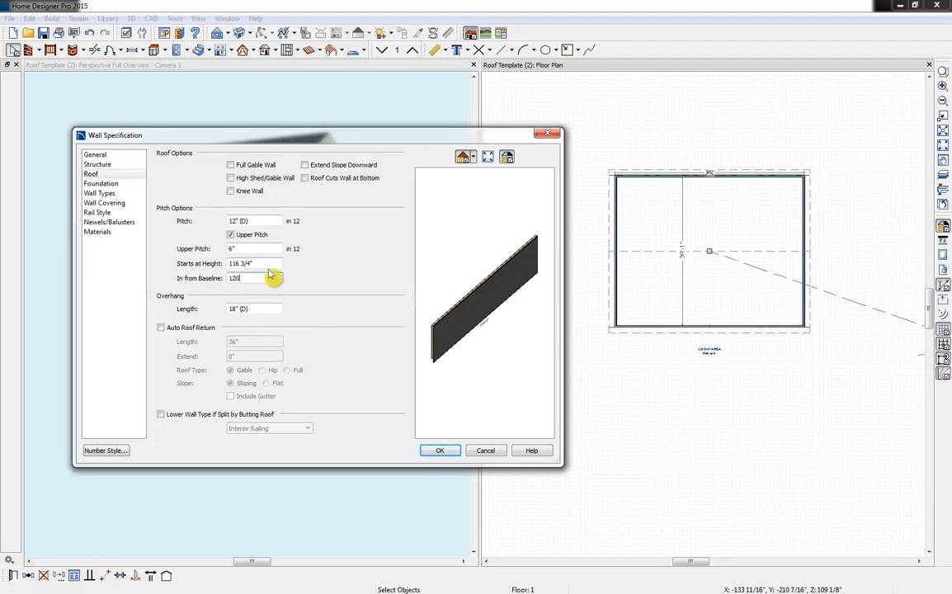
left_click(266, 263)
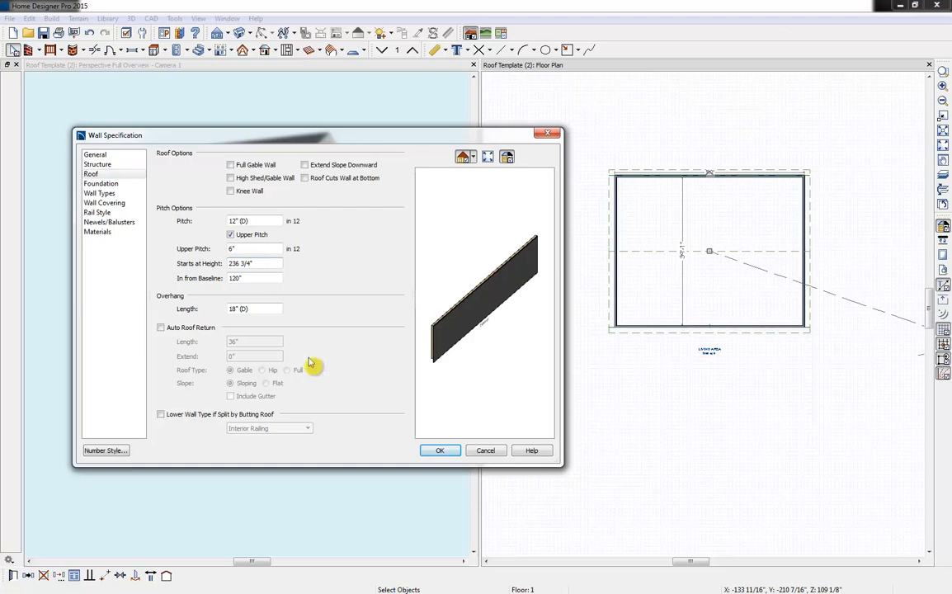
left_click(441, 450)
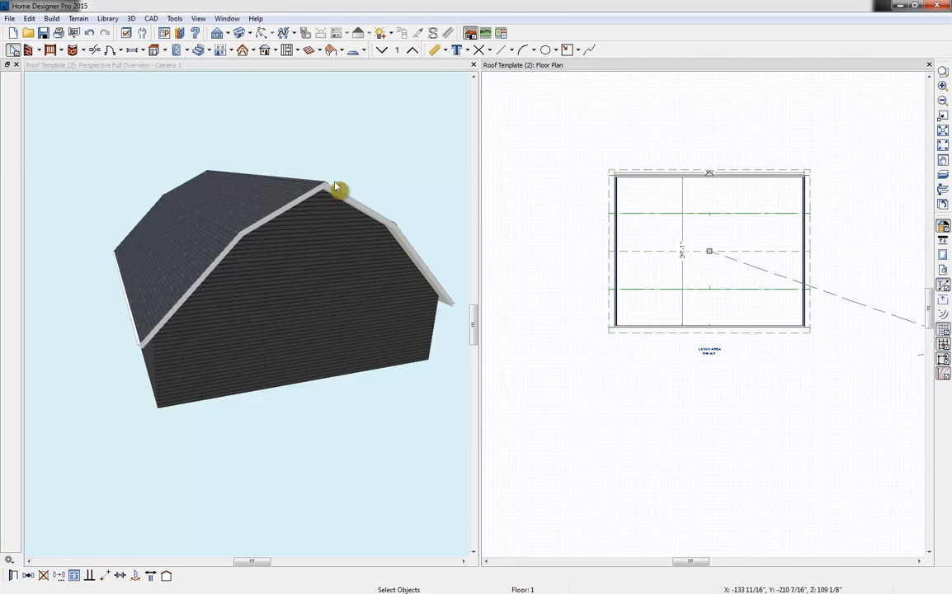
- Turn off Auto Rebuild Roofs in the Build Roof settings
left_click(246, 54)
left_click(248, 116)
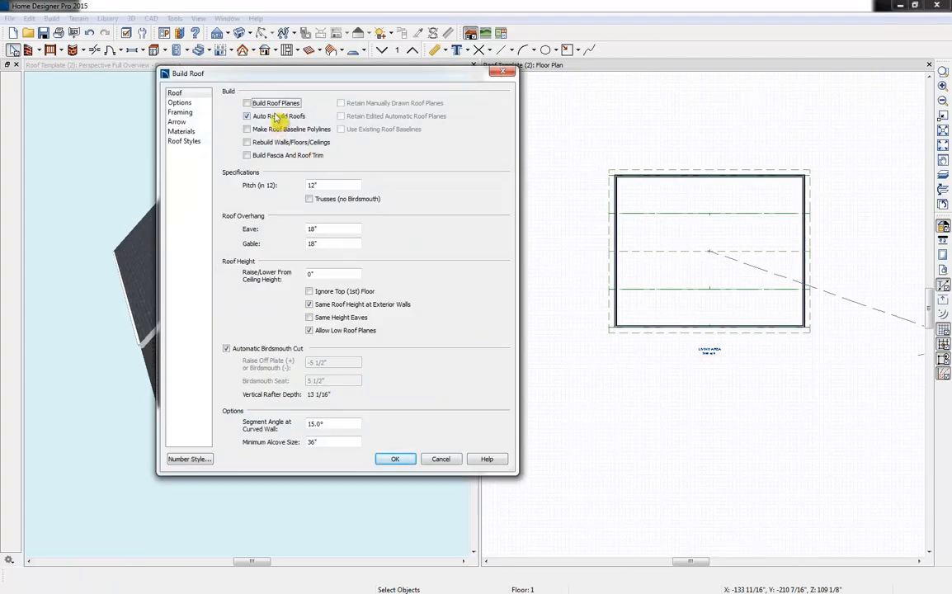
left_click(395, 459)
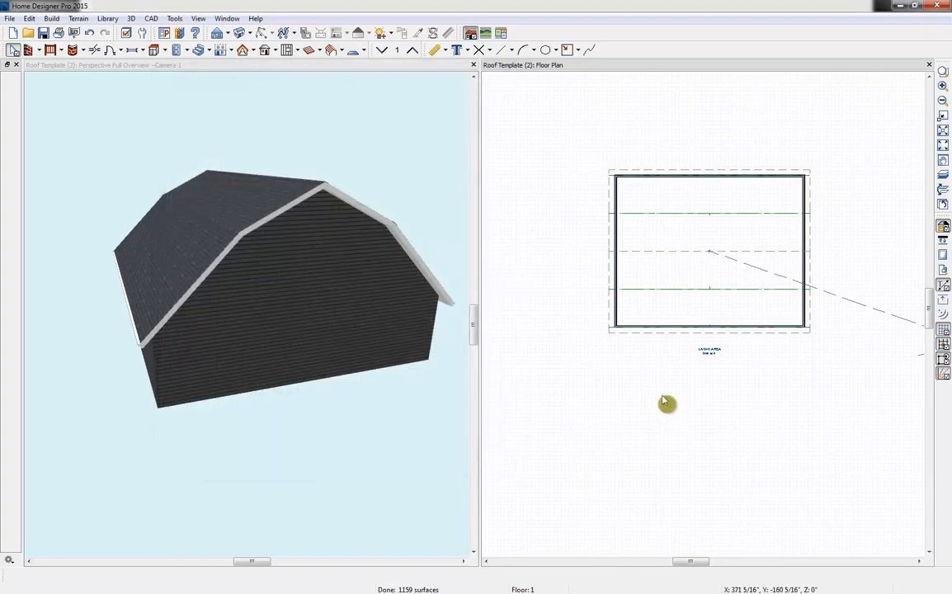
- Pull the front lower roof plane's eave back so it ends 2' inside the front baseline
middle_click_drag(679, 356, 672, 392)
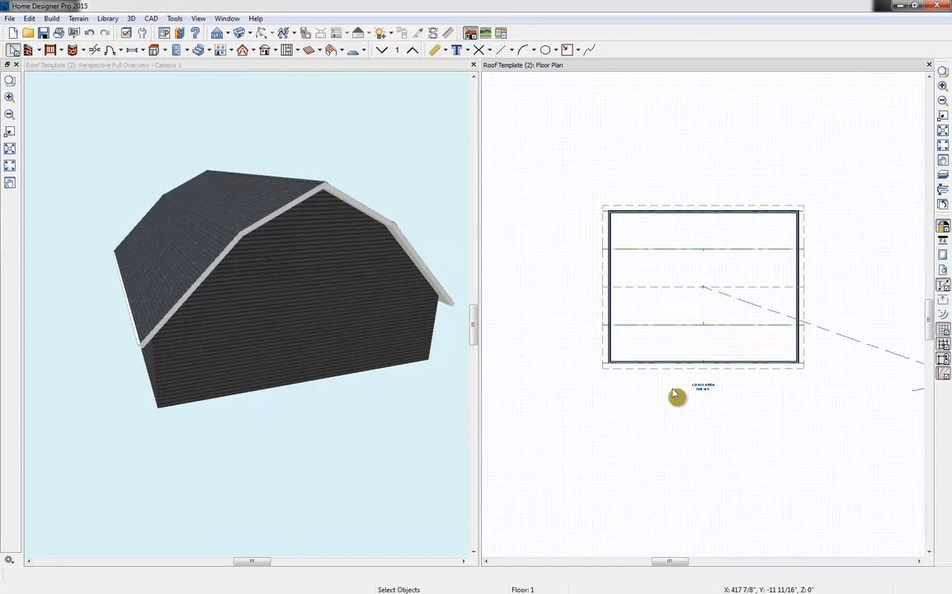
scroll(676, 385, "up", 4)
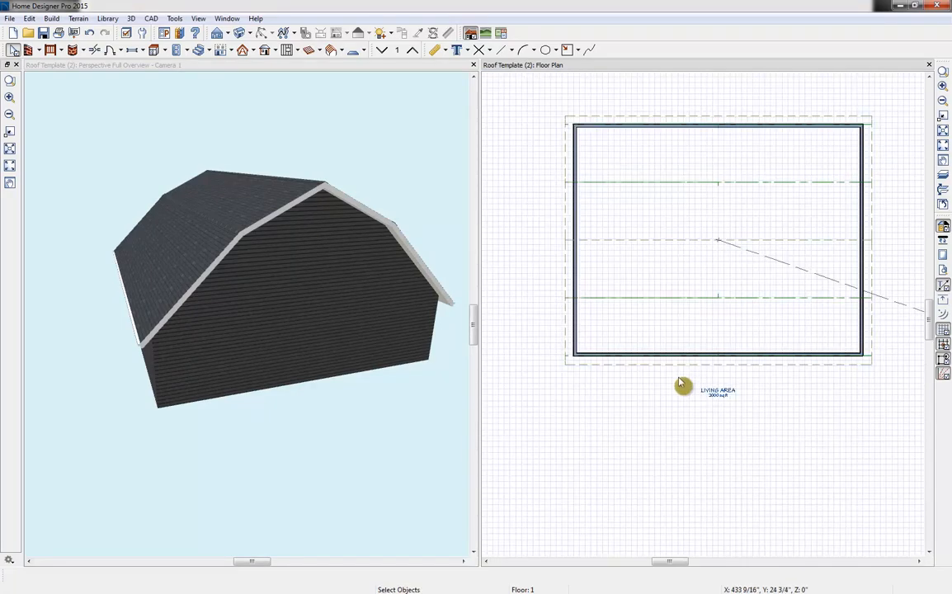
left_click(690, 367)
middle_click_drag(778, 414, 739, 452)
left_click_drag(666, 401, 652, 373)
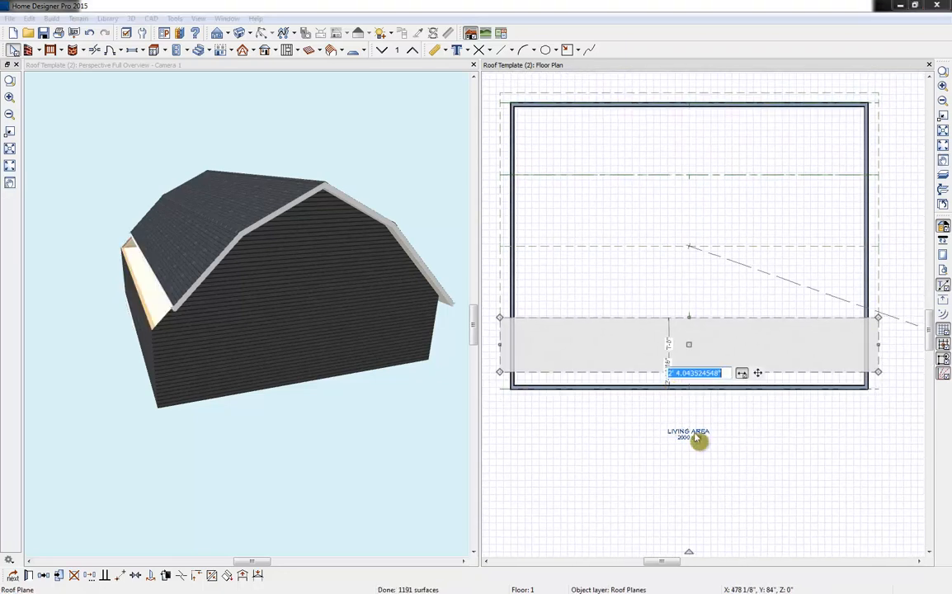
type("2'")
key("Return")
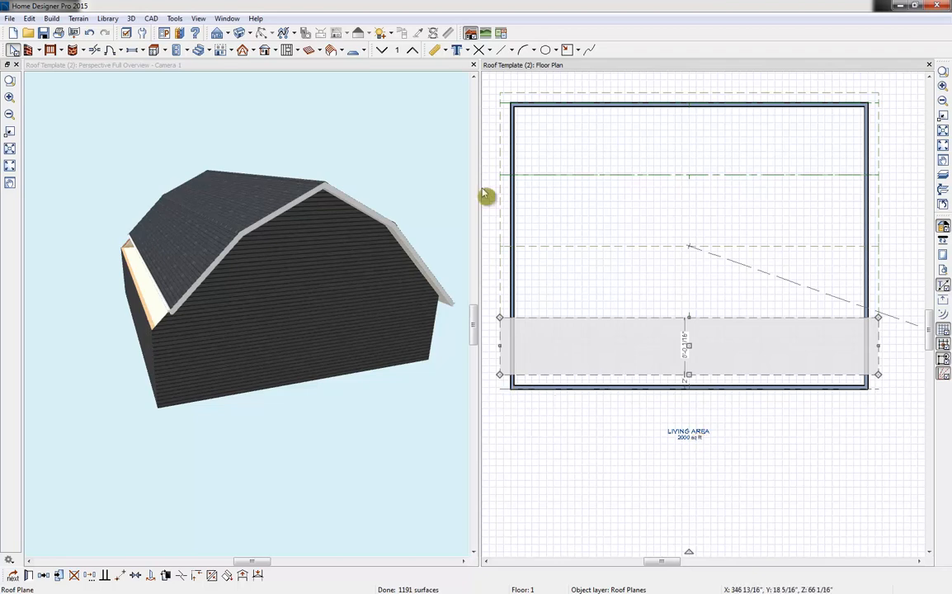
- Draw a roof plane along the front wall up to the shortened plane's lower edge and extend both ends to the gable overhangs
left_click(253, 49)
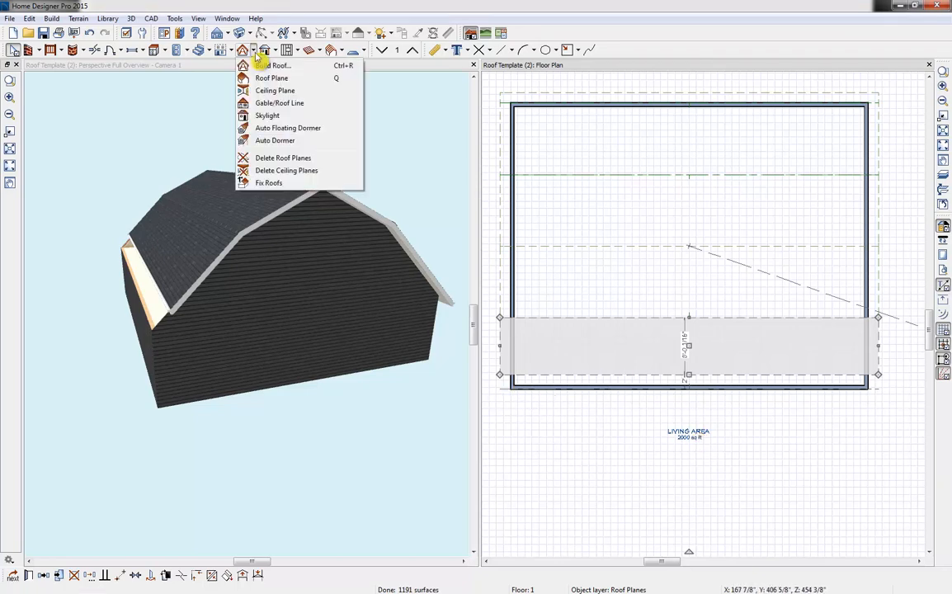
left_click(261, 78)
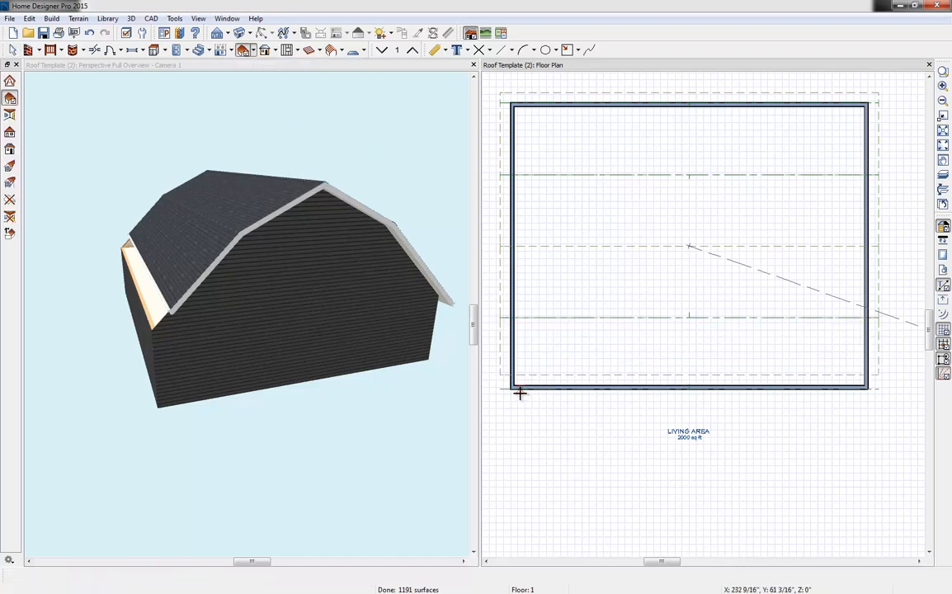
left_click_drag(521, 389, 848, 400)
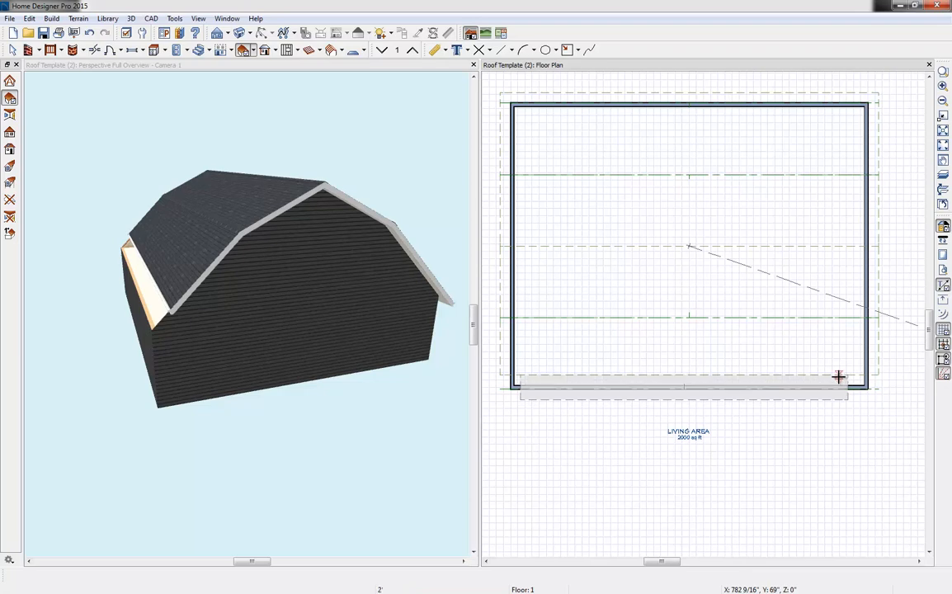
left_click(838, 377)
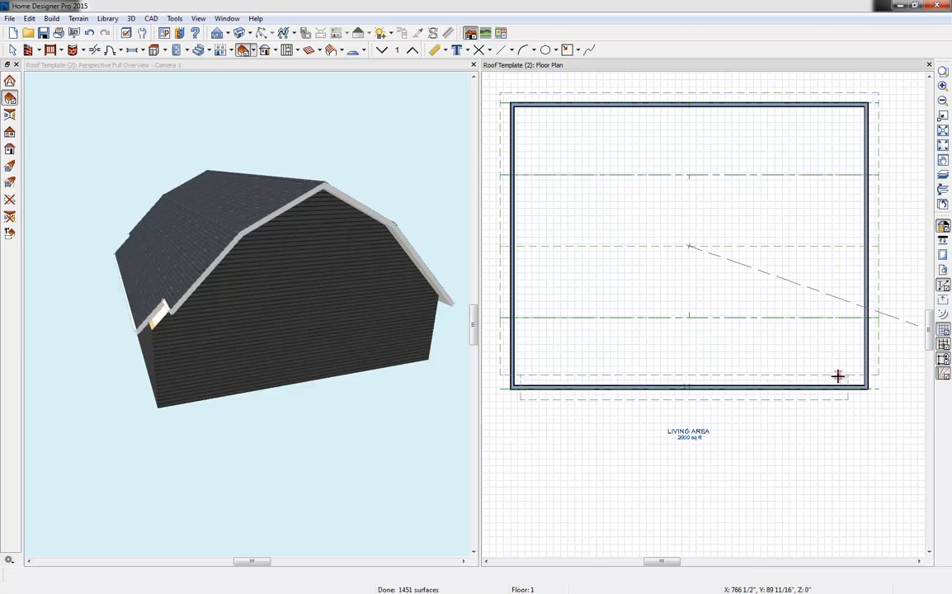
left_click(848, 389)
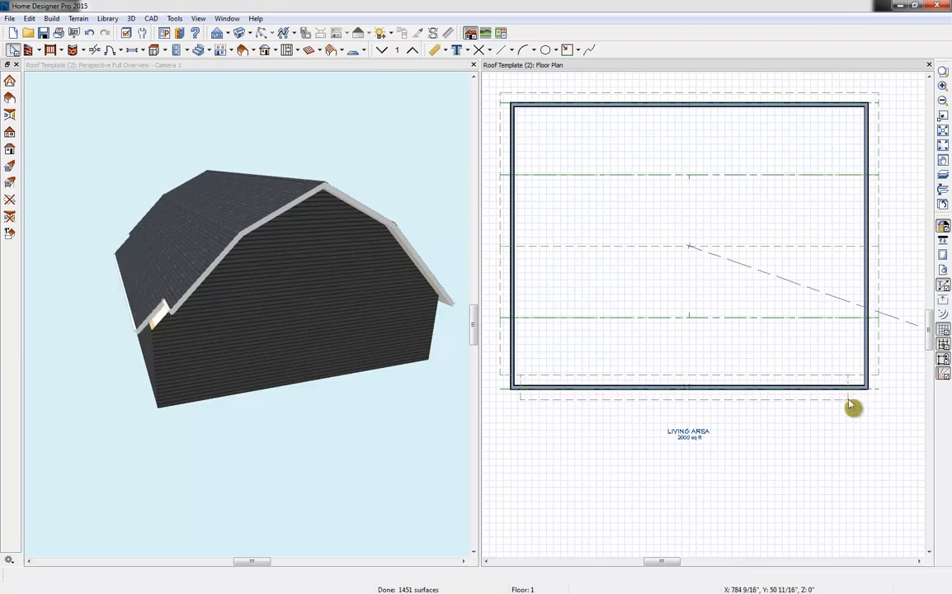
left_click_drag(848, 390, 882, 335)
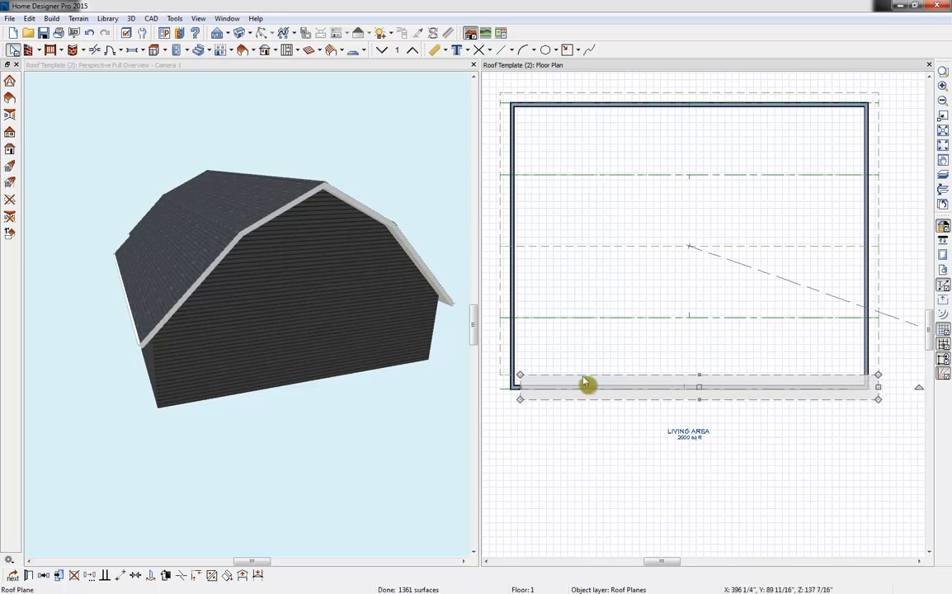
left_click_drag(520, 386, 499, 385)
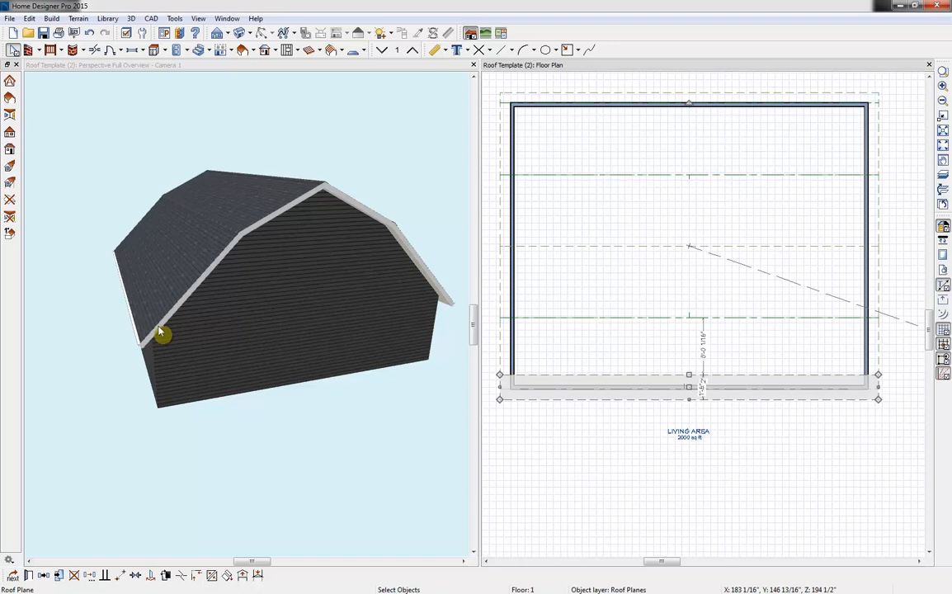
- Set the new front roof plane's pitch to 6" with its ridge top height locked
left_click(30, 578)
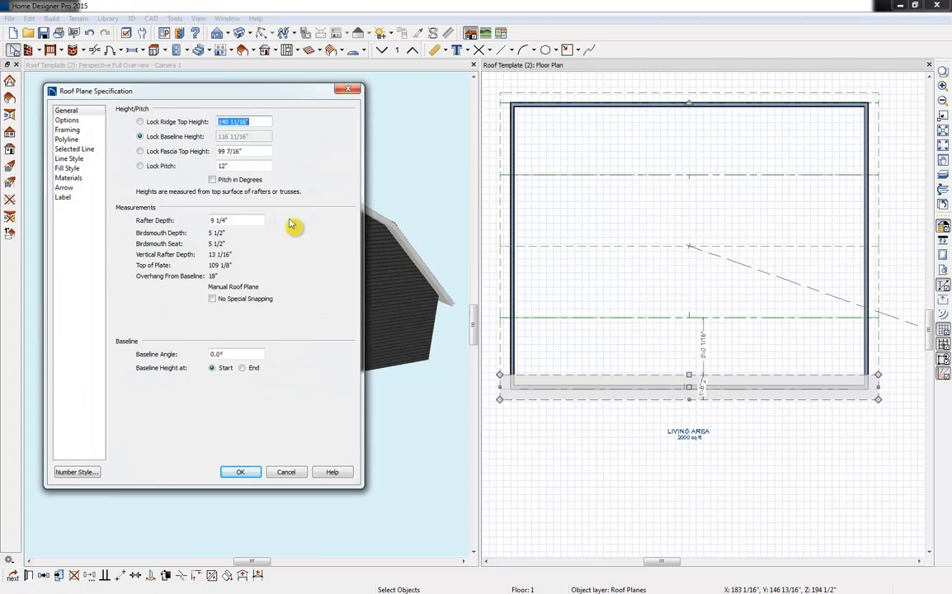
left_click_drag(307, 94, 641, 125)
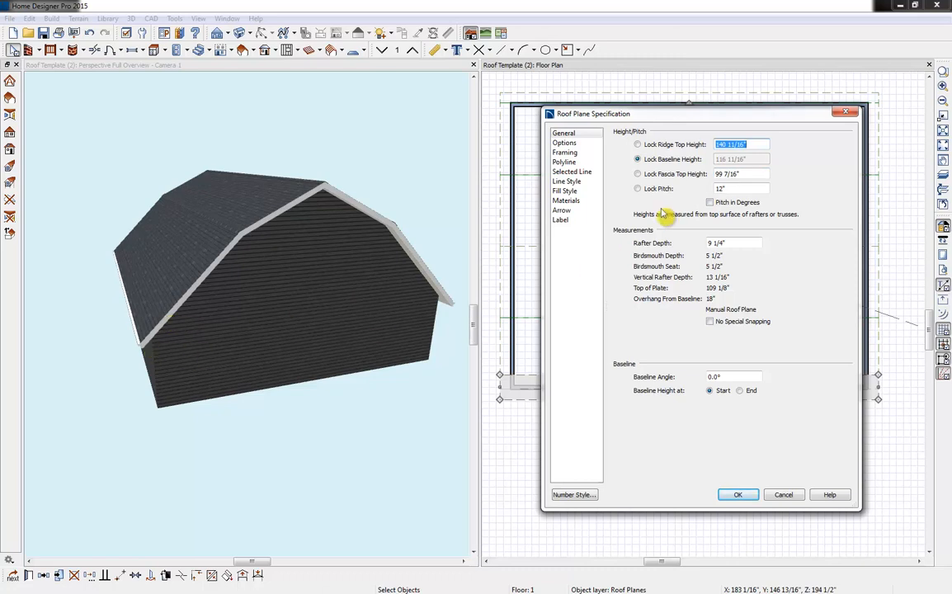
left_click(638, 145)
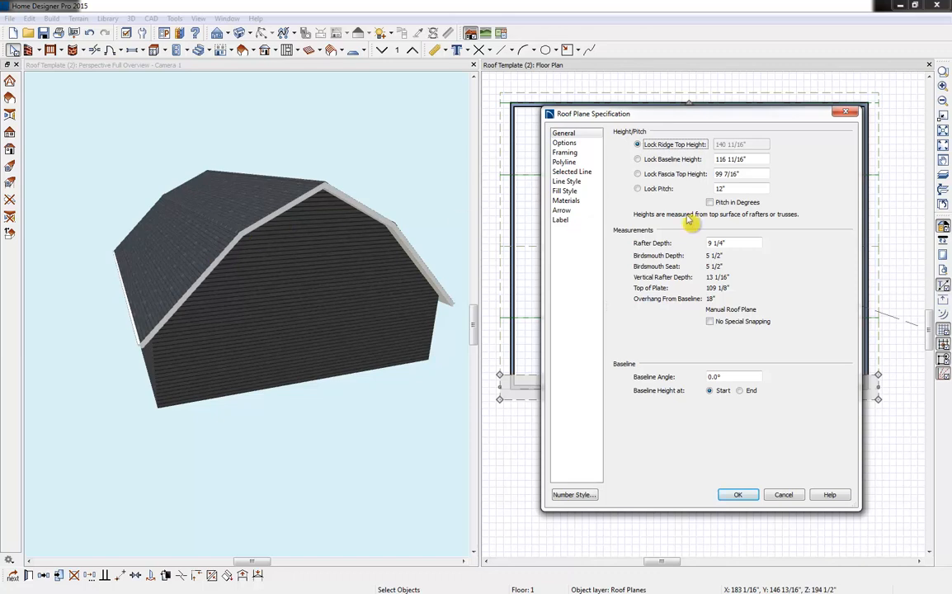
double_click(728, 188)
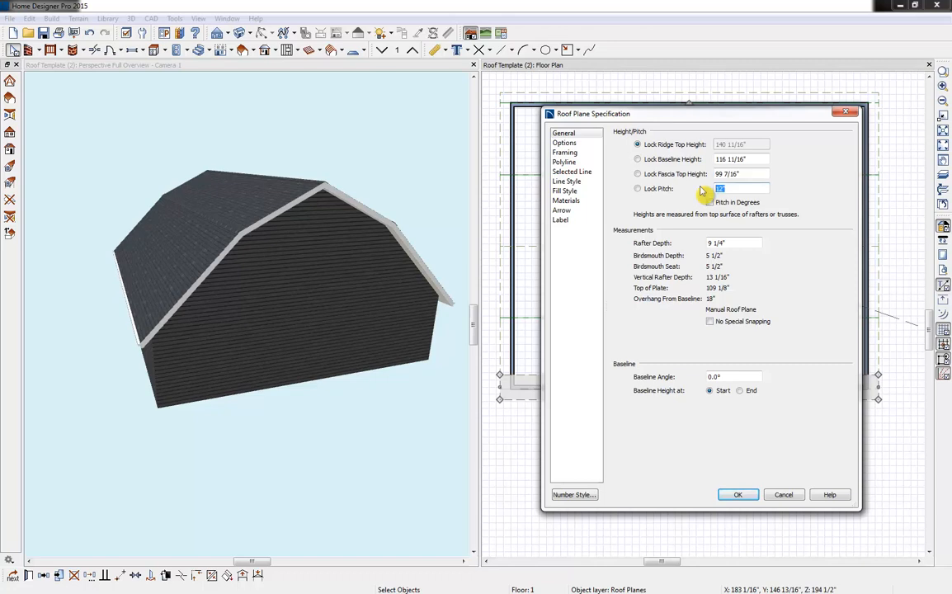
type("6")
left_click(754, 174)
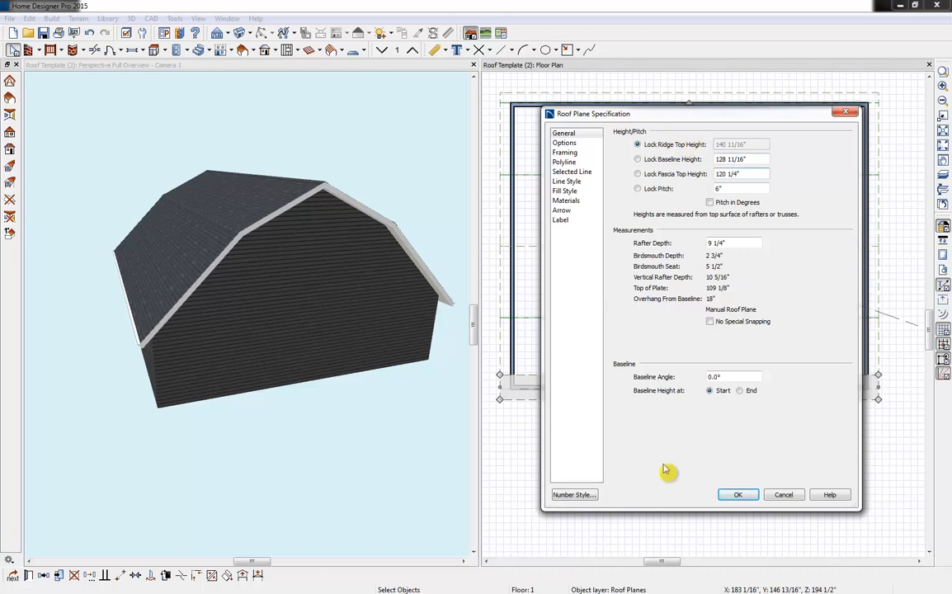
left_click(740, 496)
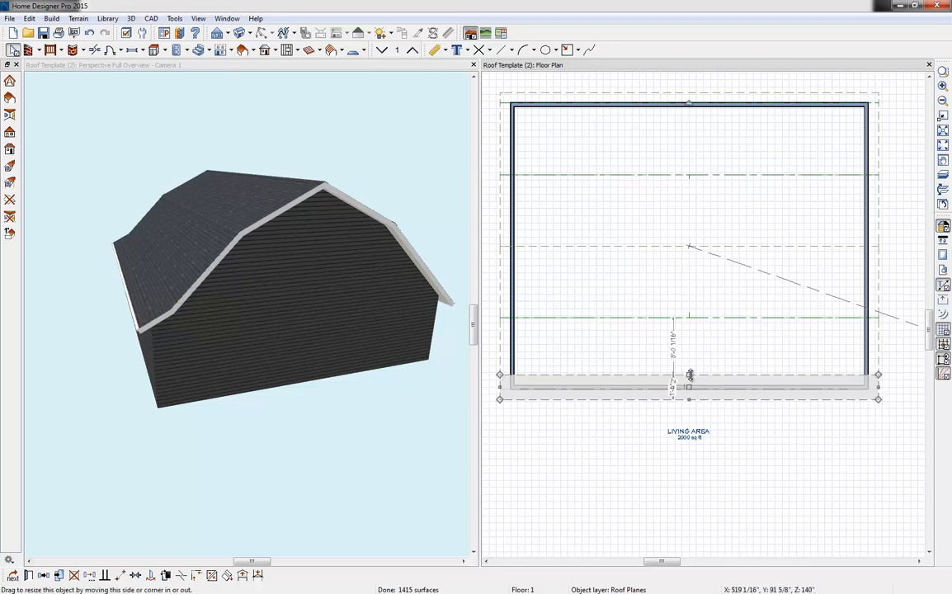
left_click_drag(689, 376, 685, 376)
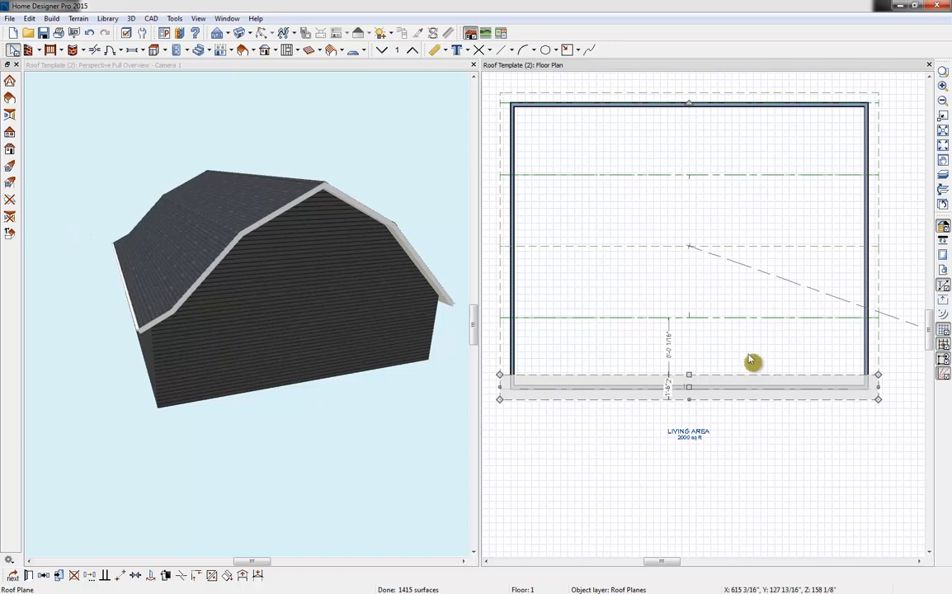
- Pull the rear lower roof plane's eave back so it ends 2' inside the rear baseline
middle_click_drag(631, 144, 648, 198)
left_click(702, 150)
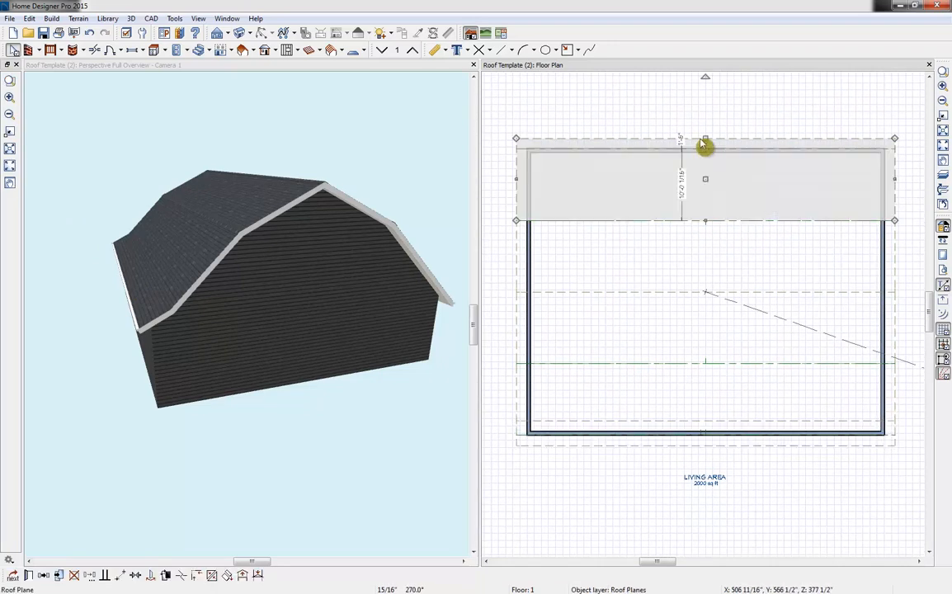
left_click_drag(706, 137, 708, 167)
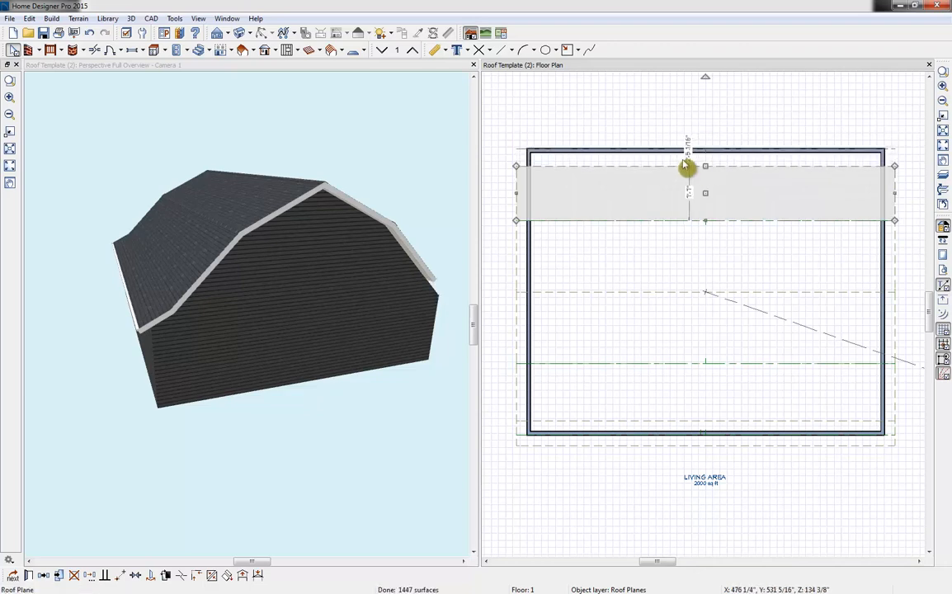
left_click(689, 161)
type("2")
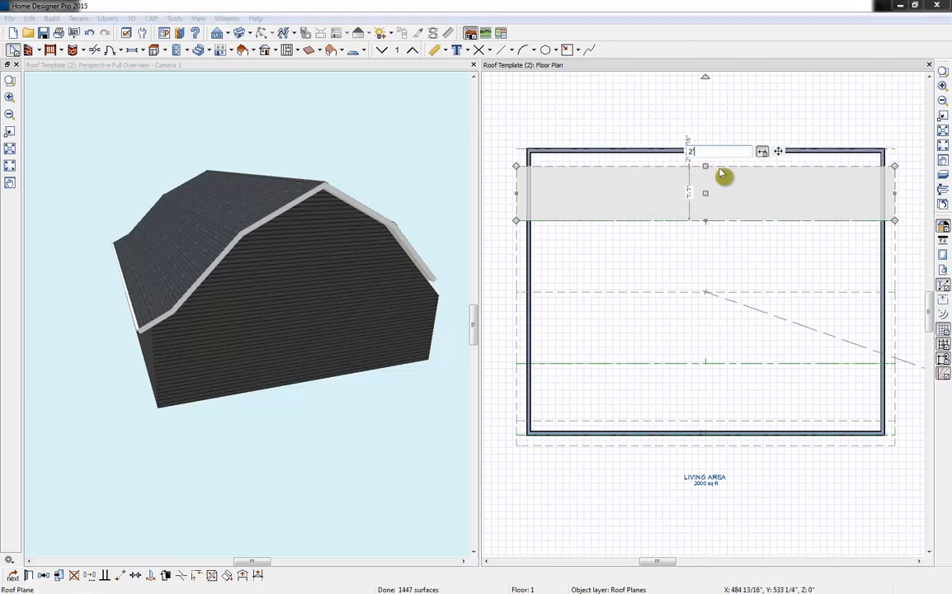
key("Return")
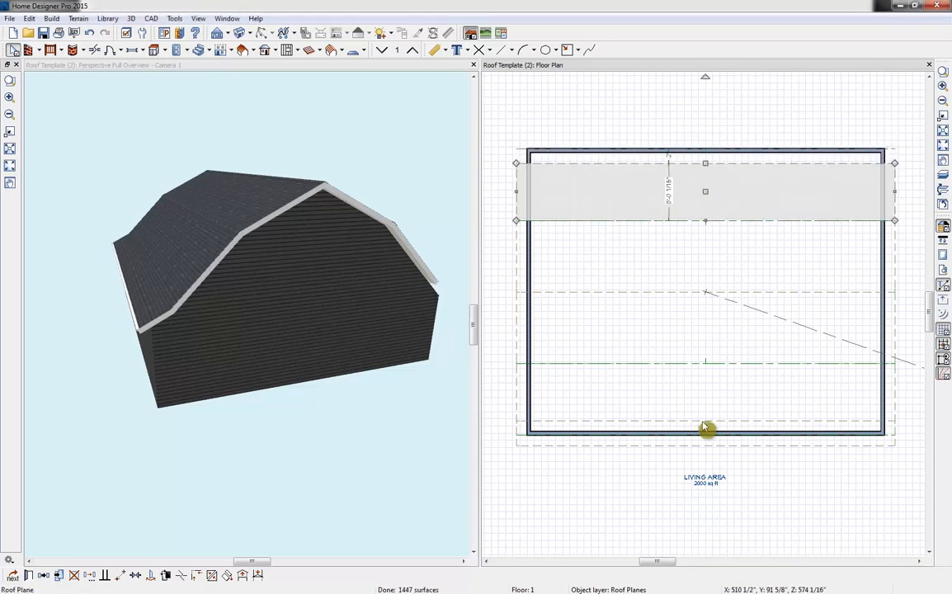
- Copy and reflect the front low-pitch eave plane about the main ridge onto the rear side, and inspect the result in the perspective overview
left_click(684, 453)
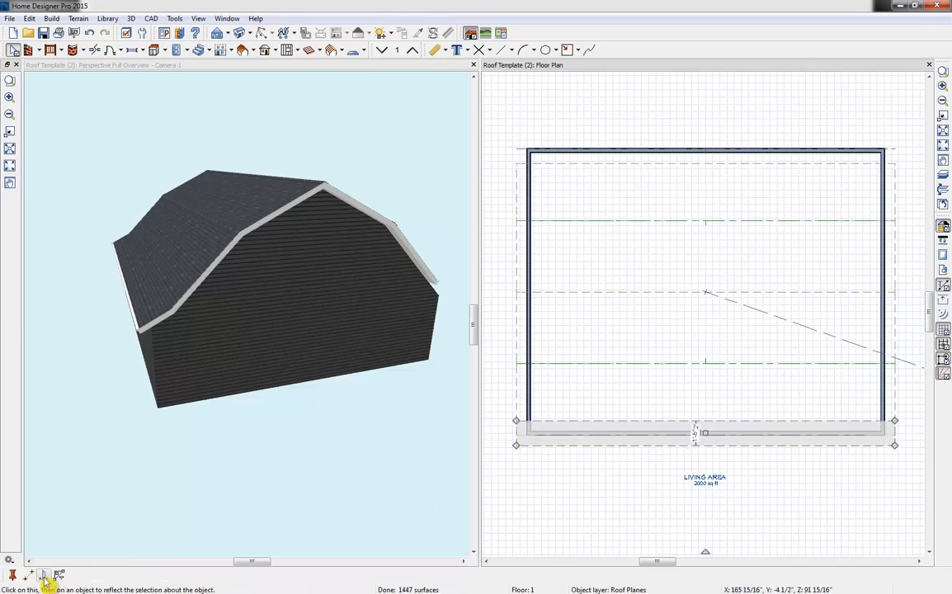
left_click(45, 576)
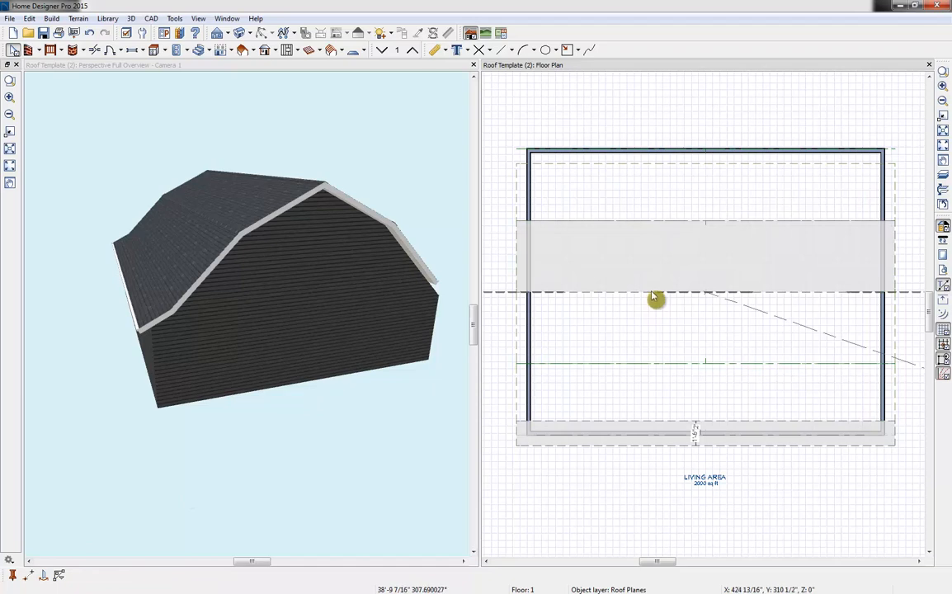
left_click(659, 295)
left_click(410, 168)
left_click_drag(410, 168, 311, 176)
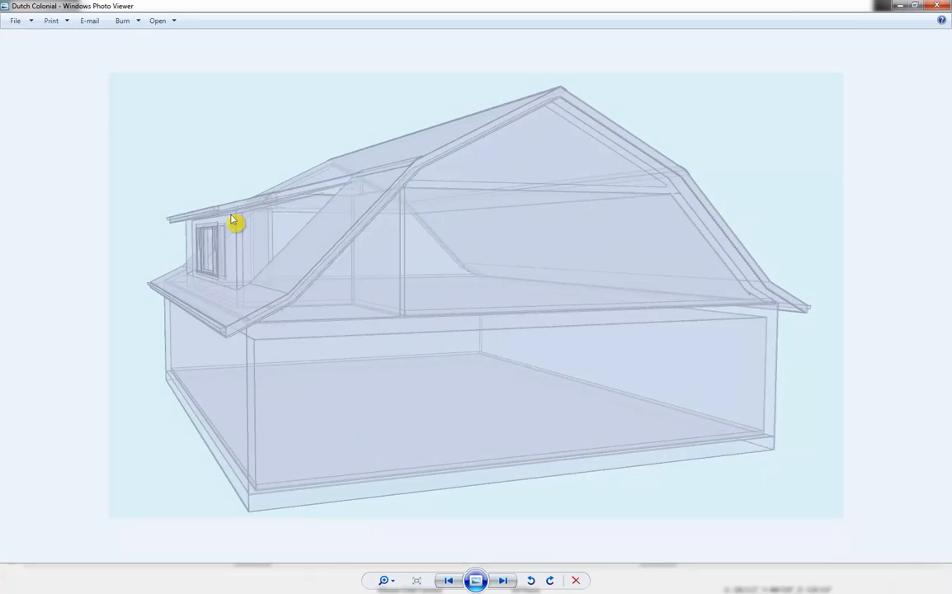
- Close the reference picture and, in Home Designer Pro, add a second floor derived from the first-floor plan with default floor settings
left_click(937, 6)
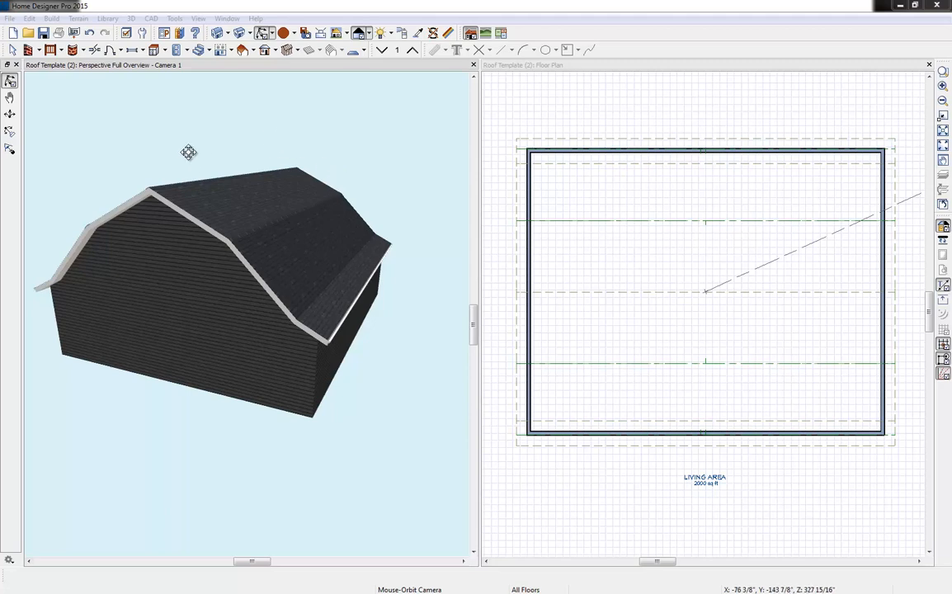
left_click_drag(134, 157, 267, 188)
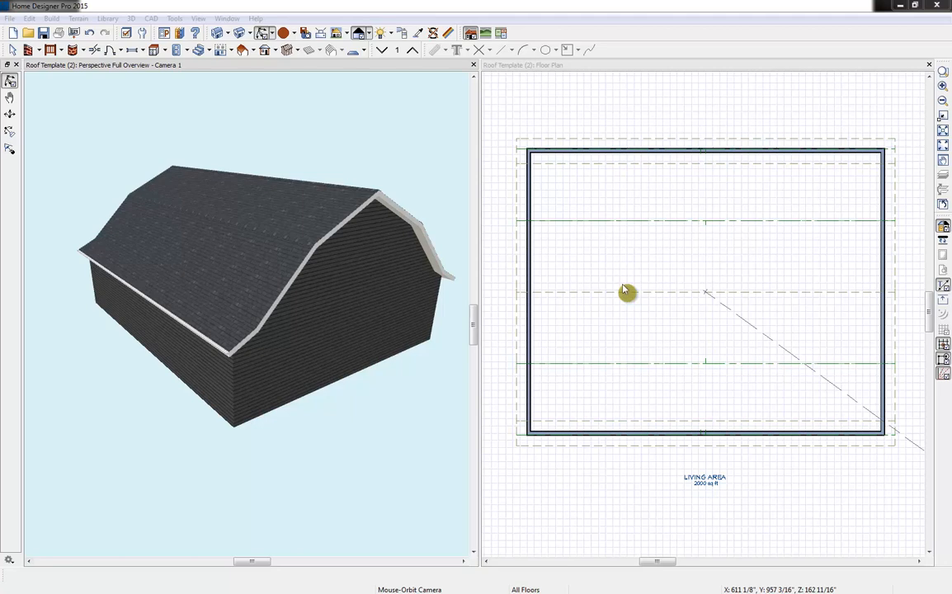
left_click(585, 74)
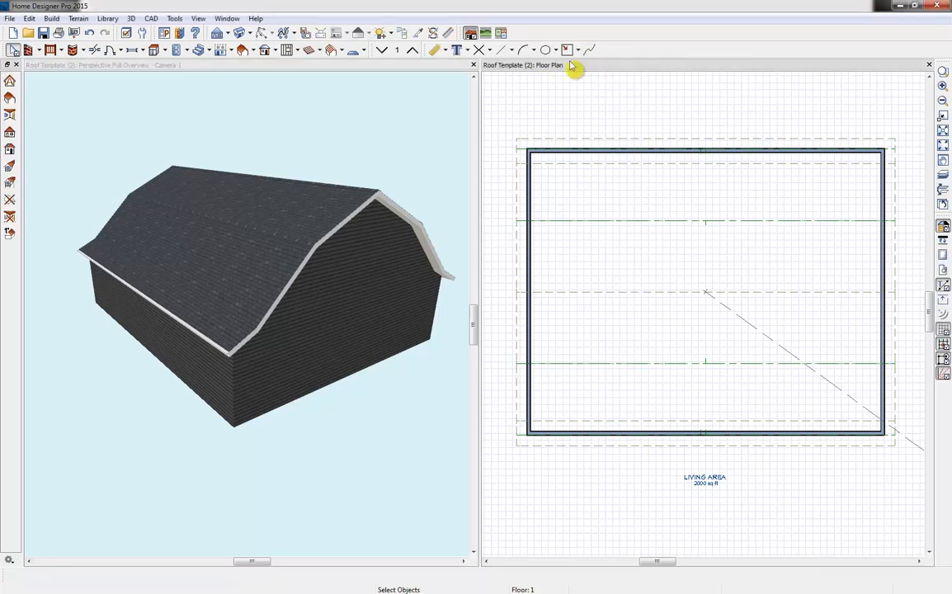
left_click(238, 51)
left_click(271, 67)
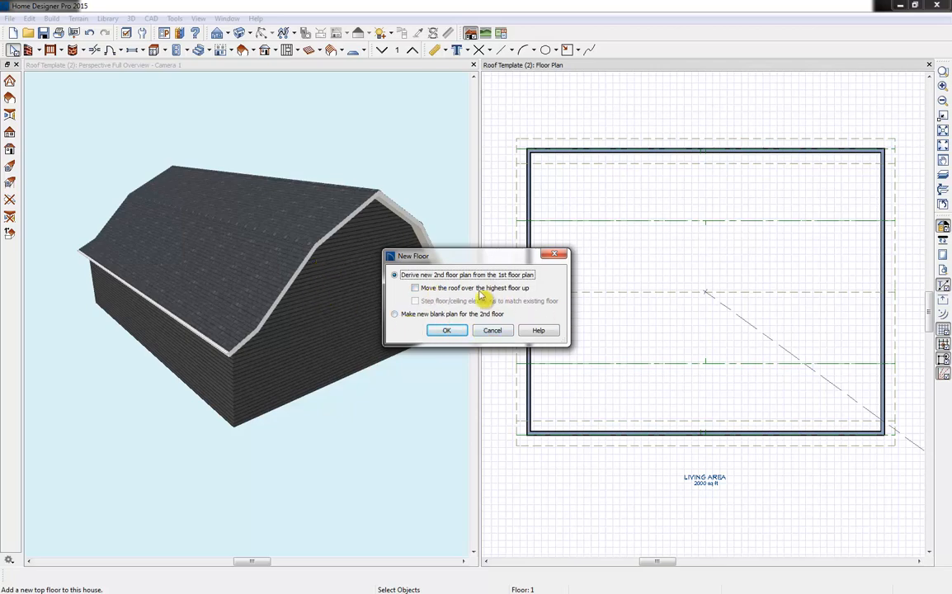
left_click(450, 333)
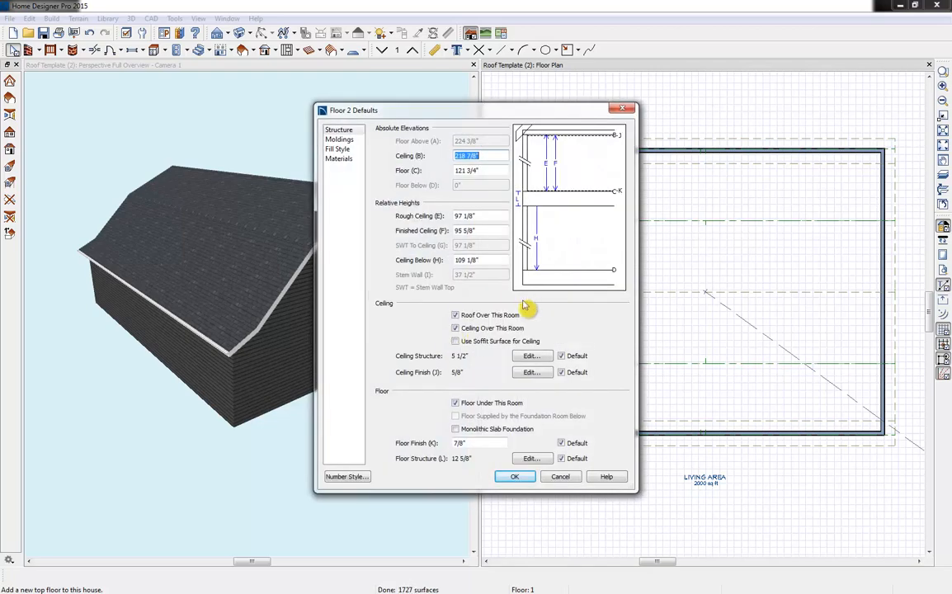
left_click(515, 478)
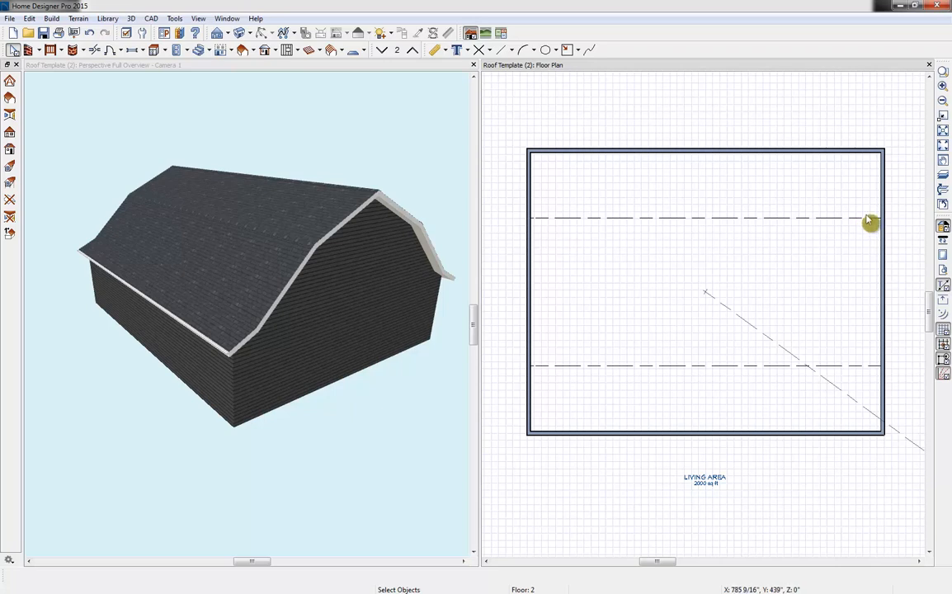
- Show the 3D camera overview in glass house rendering to see the inside of the gambrel roof
left_click(753, 247)
left_click(347, 87)
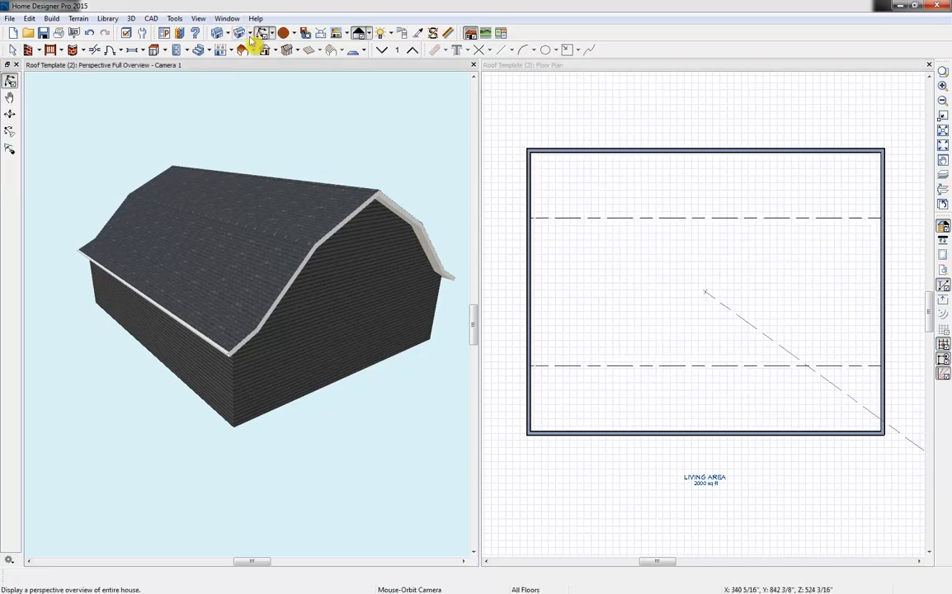
left_click(367, 33)
left_click(388, 86)
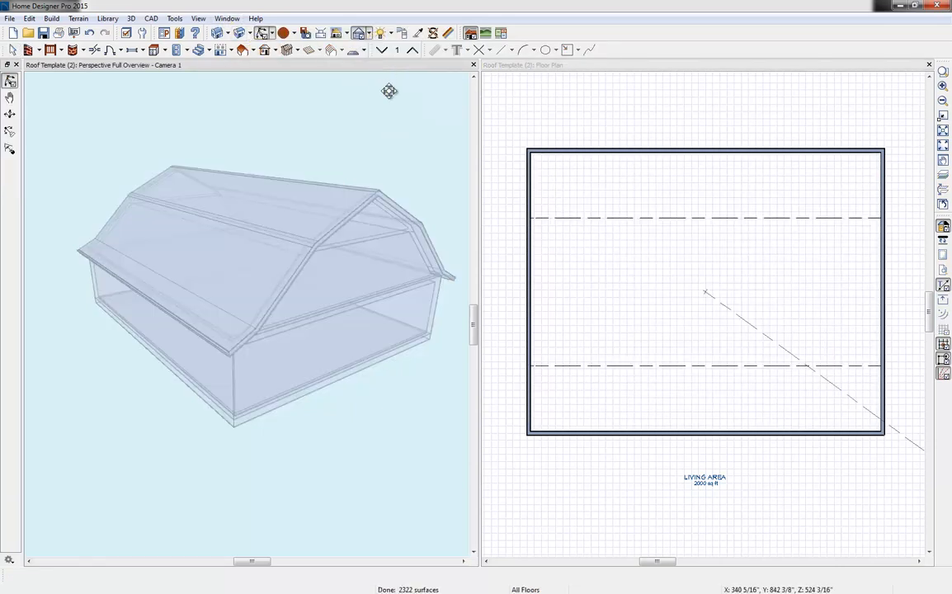
left_click_drag(413, 164, 312, 202)
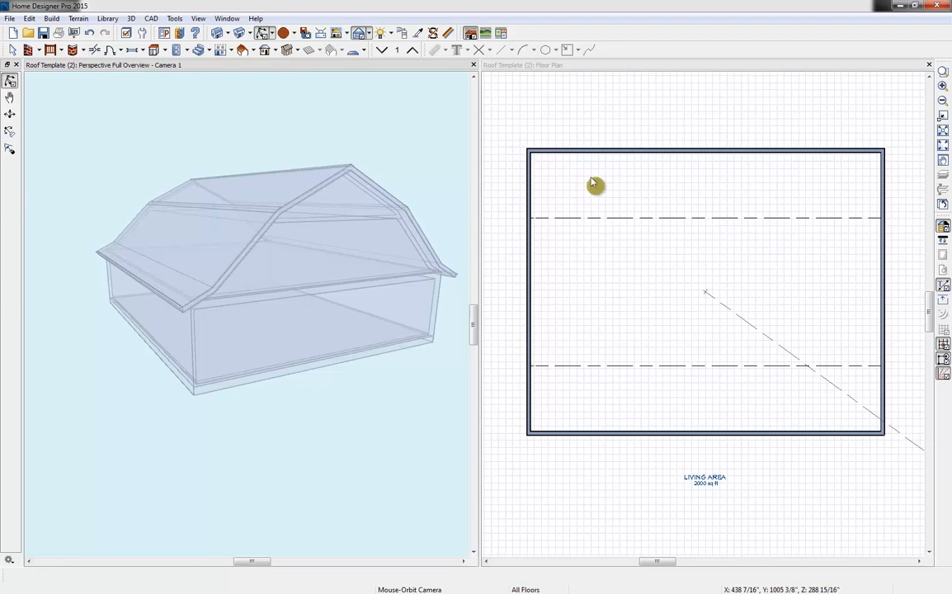
left_click(567, 102)
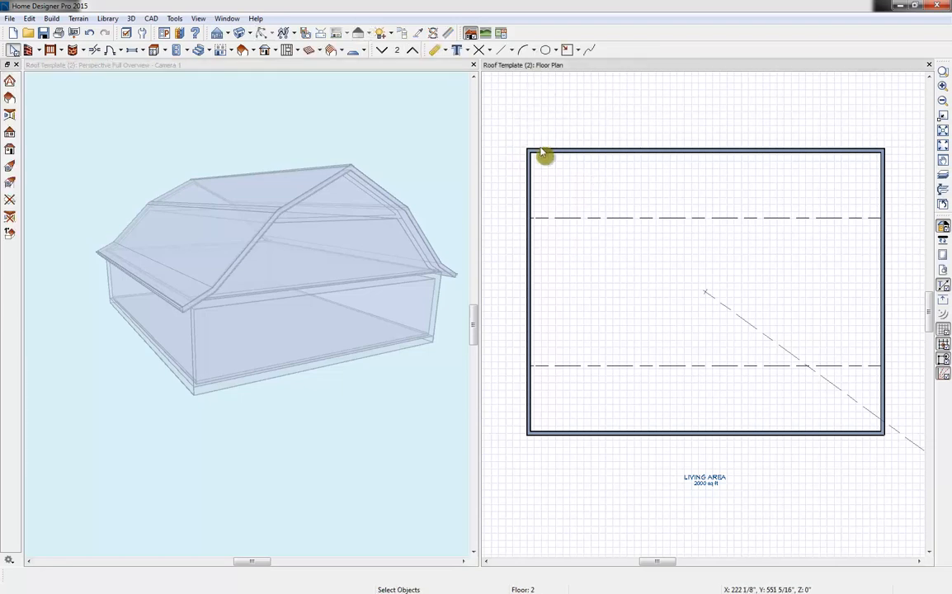
- Move all the roof planes from floor 1 up to floor 2 and display the second-floor plan
left_click(383, 51)
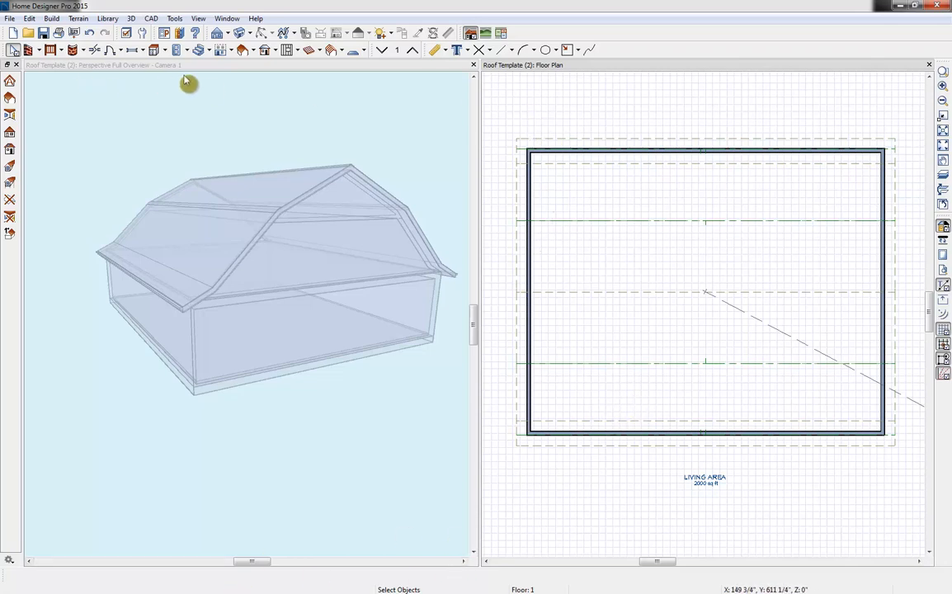
left_click(243, 51)
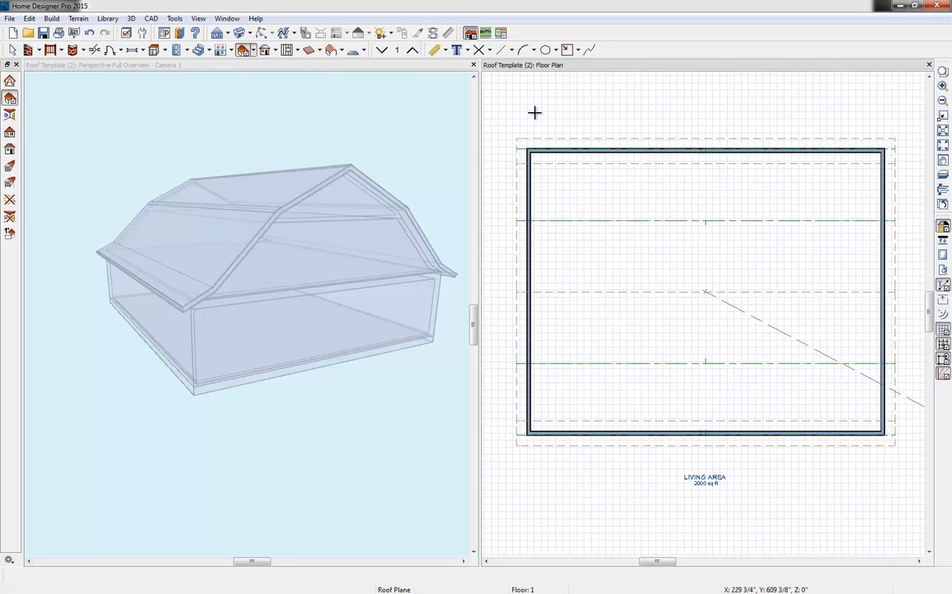
left_click_drag(535, 113, 804, 495)
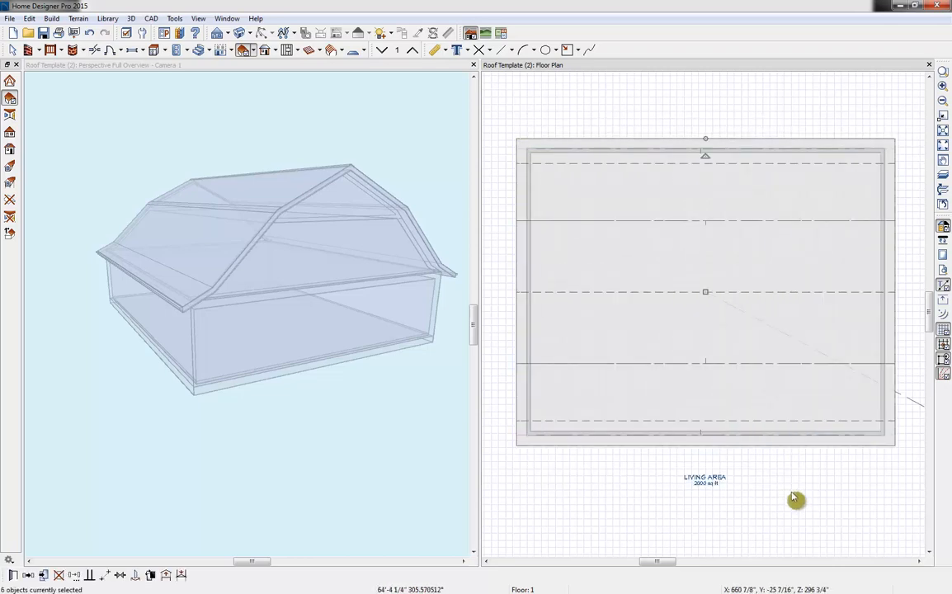
left_click(167, 576)
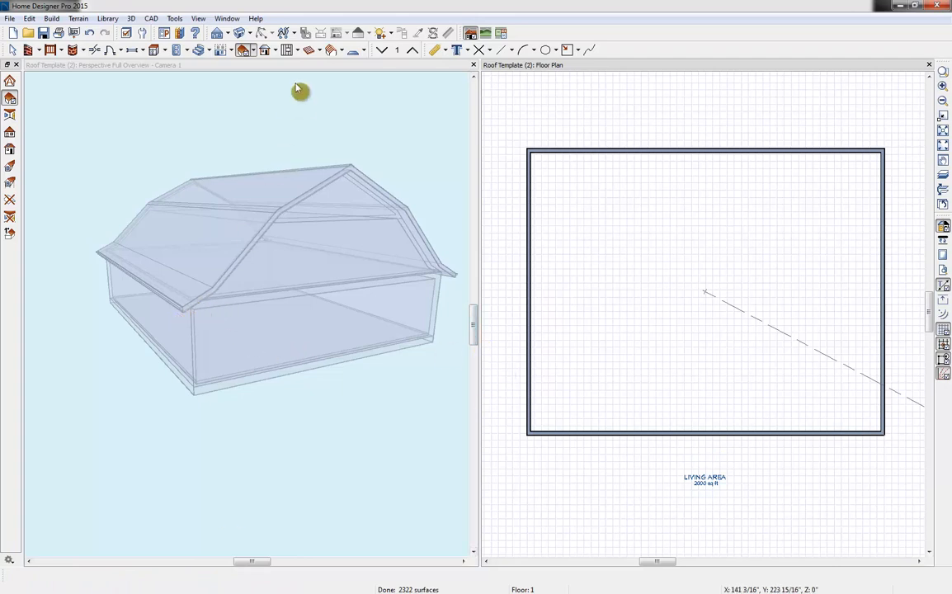
left_click(412, 50)
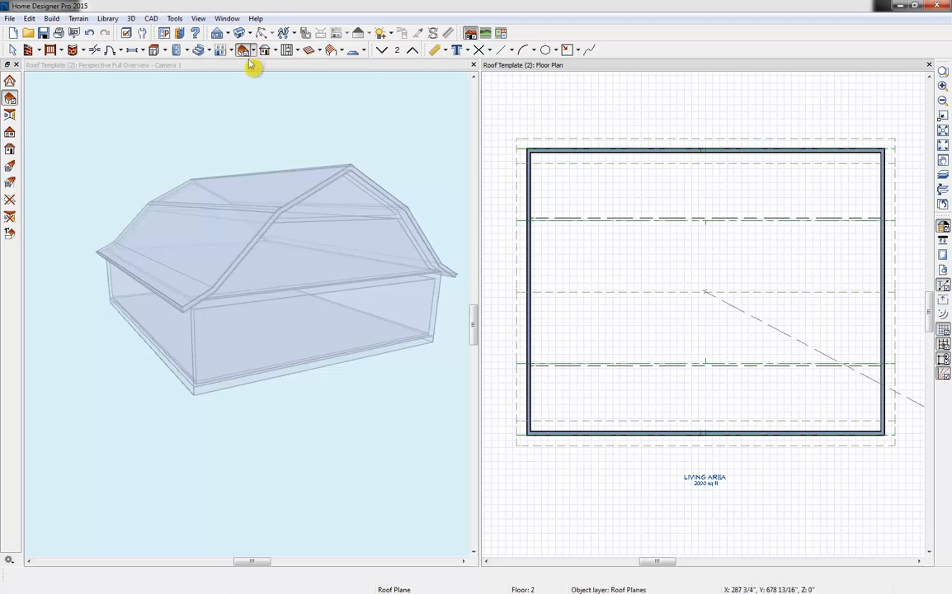
- Draw a straight interior wall across the full width of floor 2 and nudge it onto the front dashed ceiling-break line
left_click(38, 50)
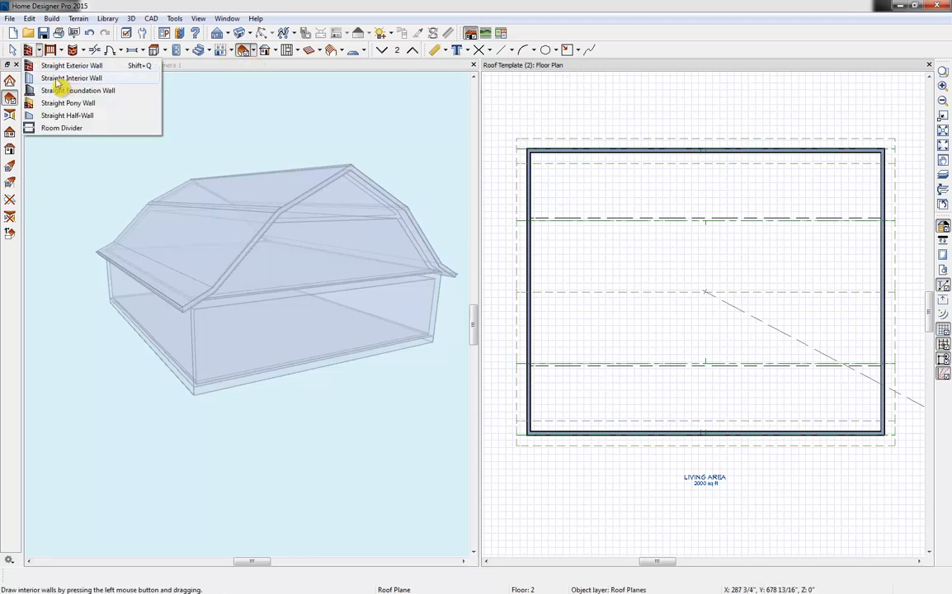
left_click(58, 79)
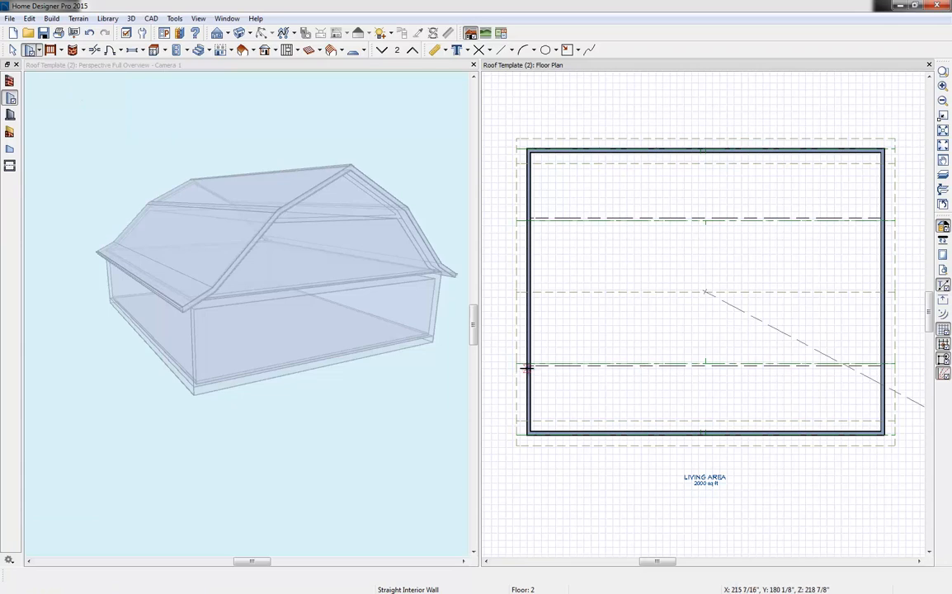
left_click_drag(526, 368, 884, 369)
key("space")
left_click(807, 369)
key("Up")
key("Up")
key("Up")
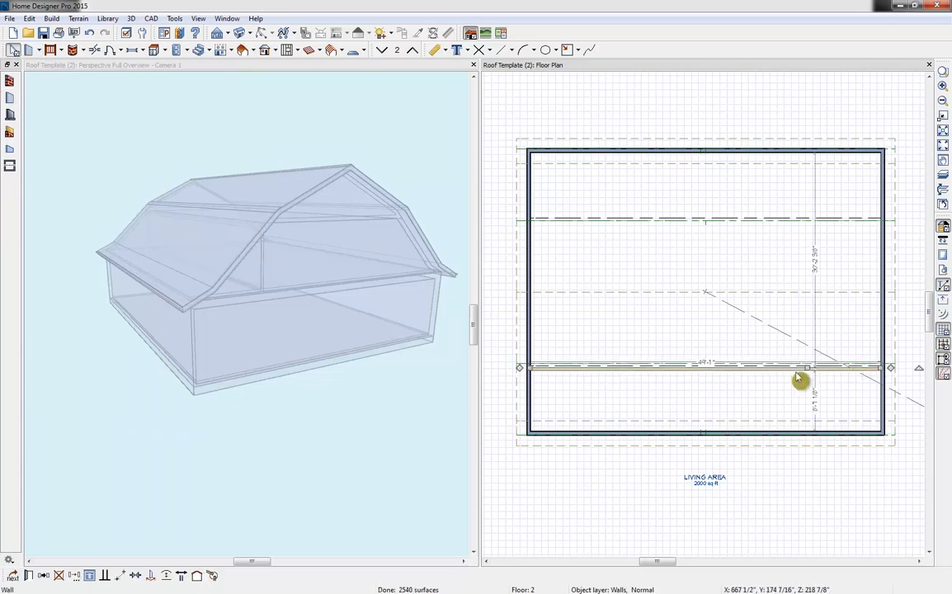
key("Up")
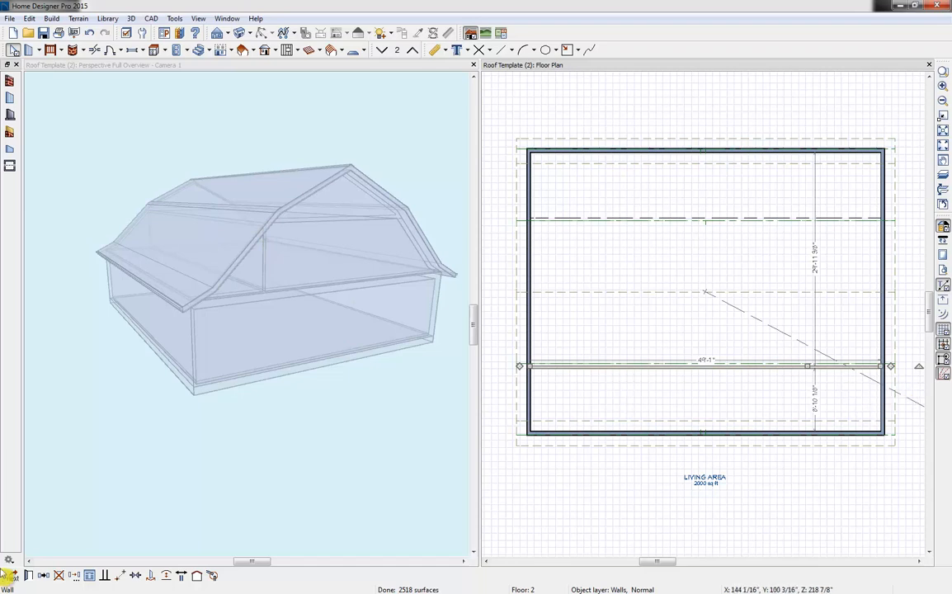
- Define the new interior wall as a knee wall in its roof options
left_click(29, 577)
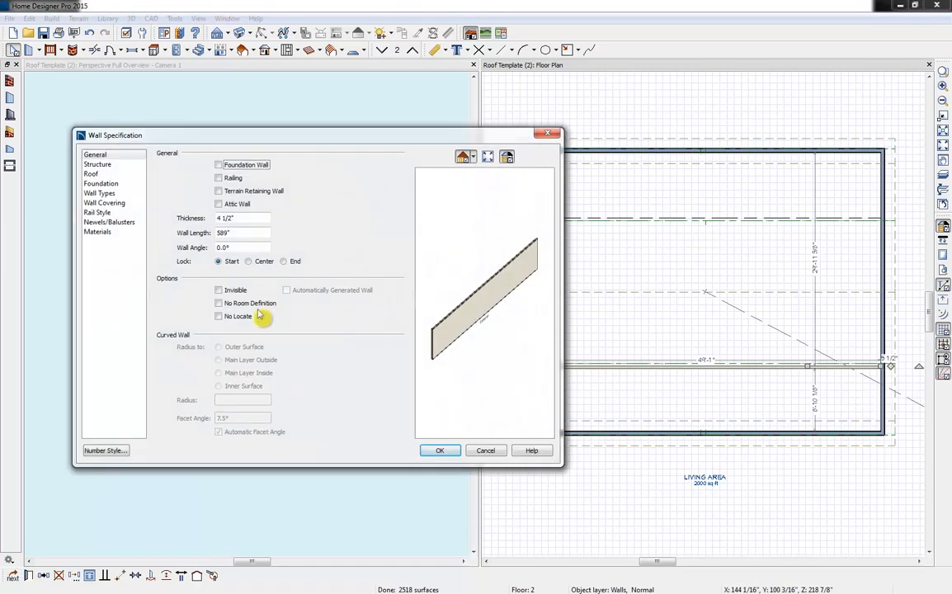
left_click(95, 175)
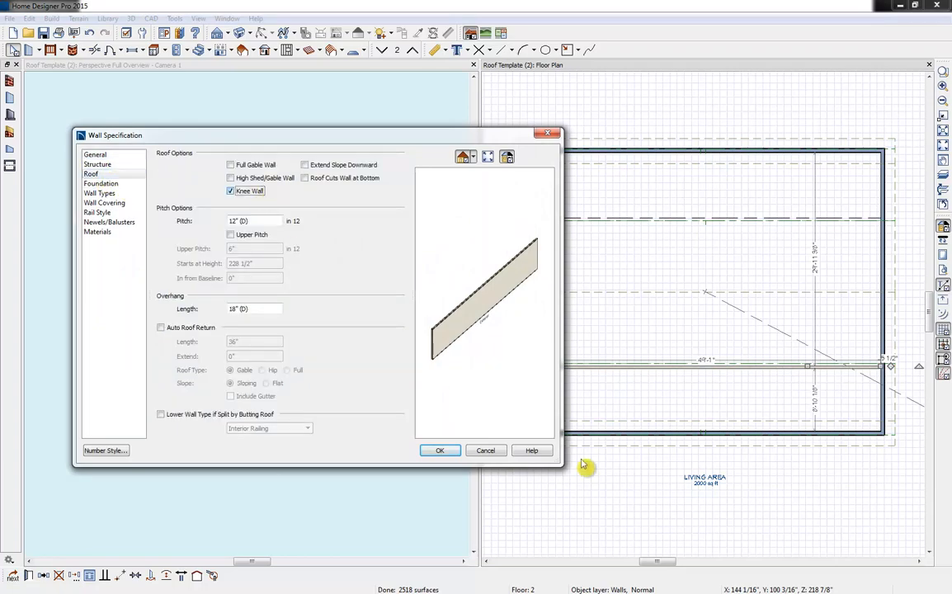
left_click(437, 451)
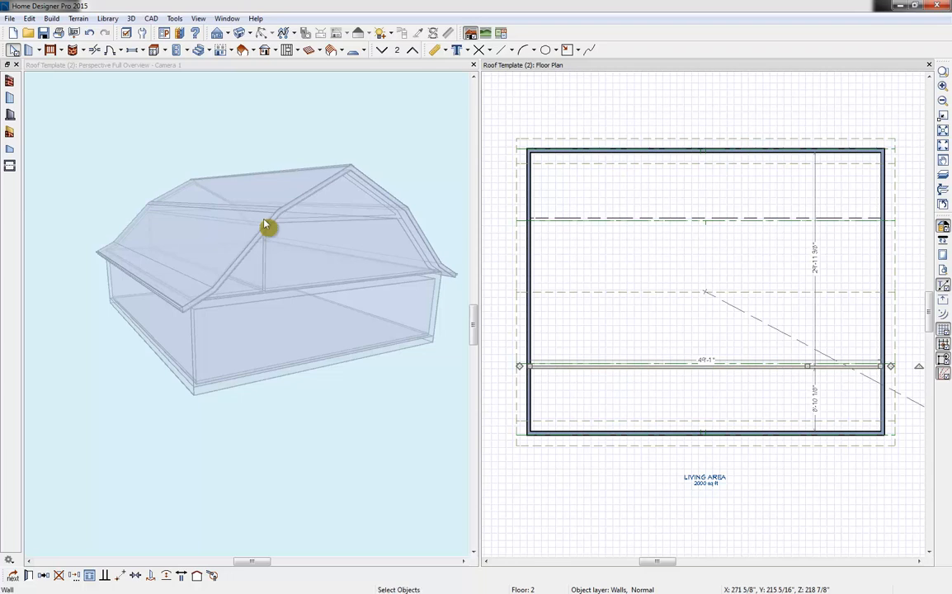
- Draw three straight exterior walls forming a rectangular dormer in front of the knee wall, about 25' wide
left_click(38, 51)
left_click(66, 77)
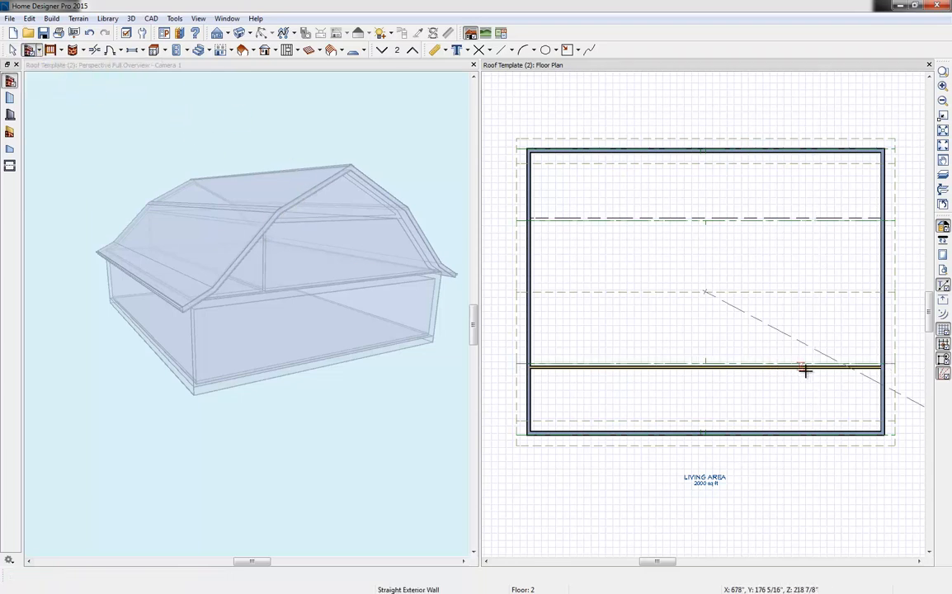
mouse_move(807, 368)
left_mouse_down()
mouse_move(805, 406)
mouse_move(623, 406)
mouse_move(620, 366)
left_mouse_up()
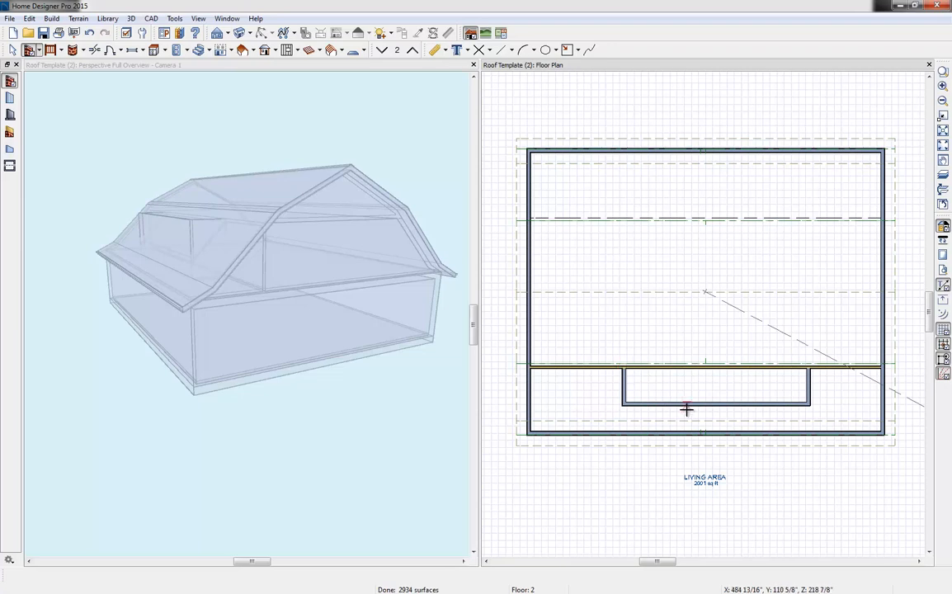
- Position both dormer side walls 10' from the house's exterior side walls
left_click(812, 396)
left_click(858, 408)
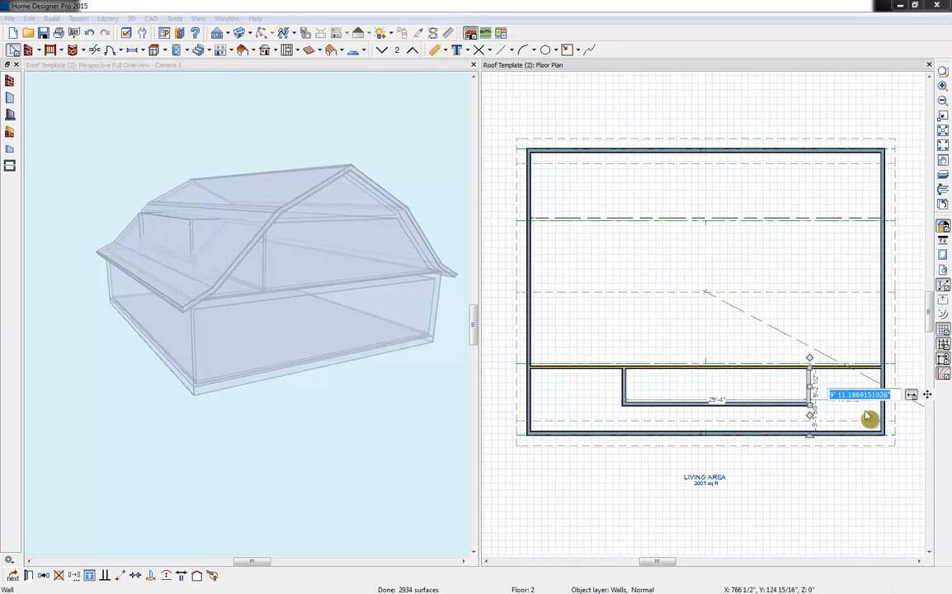
type("10")
key("Return")
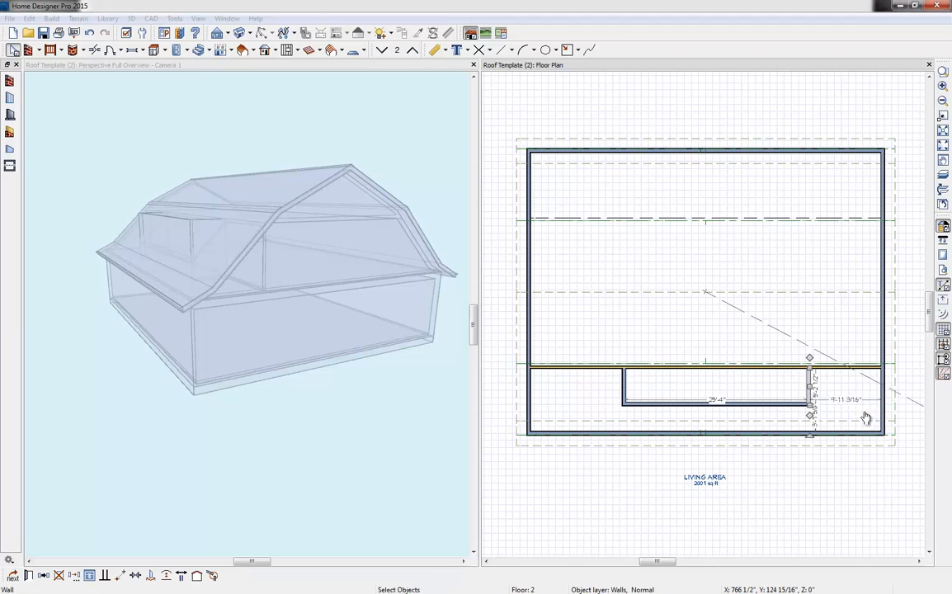
left_click(624, 398)
left_click(584, 388)
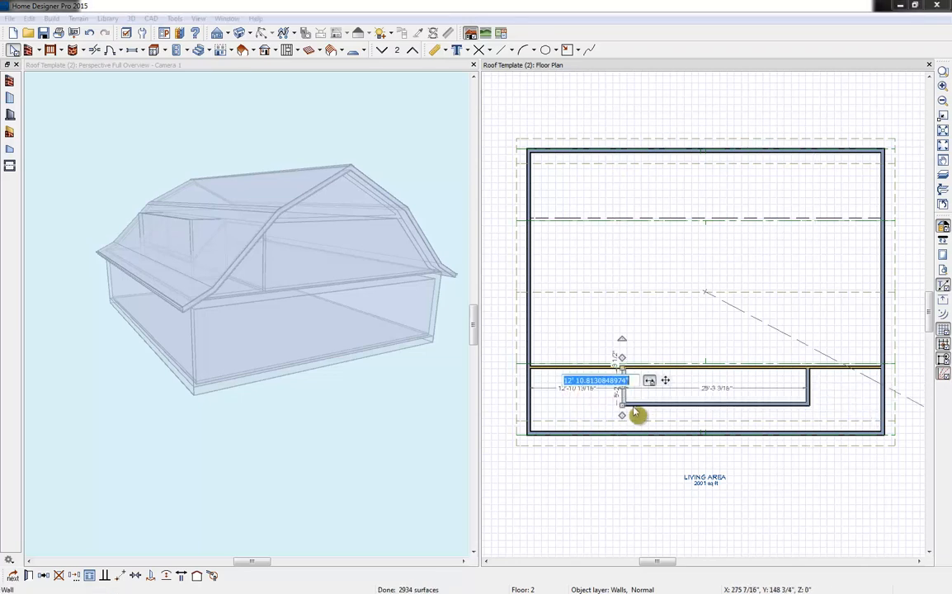
type("10")
key("Return")
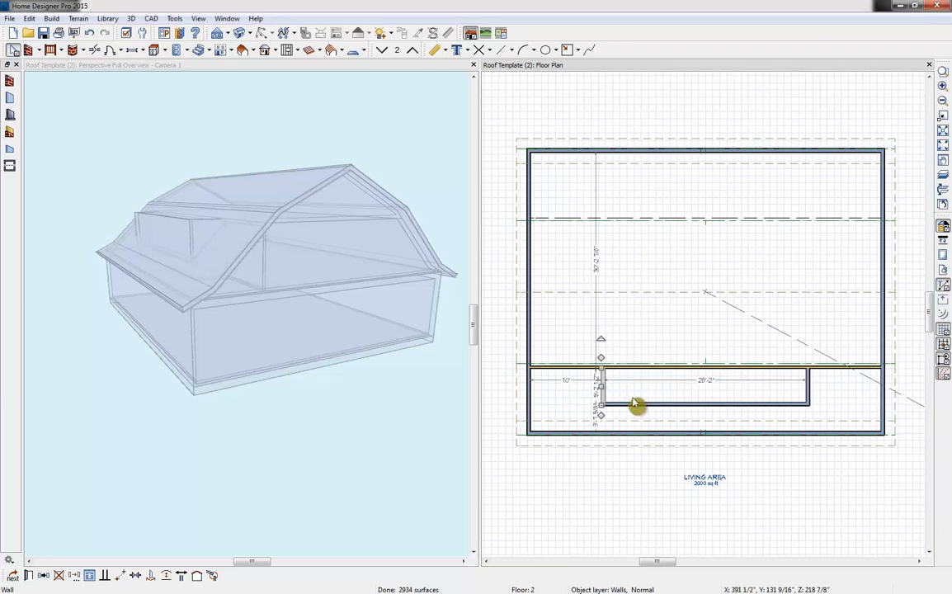
- Set the dormer's front wall back 10" from the house's front exterior wall
left_click(634, 406)
left_click(704, 410)
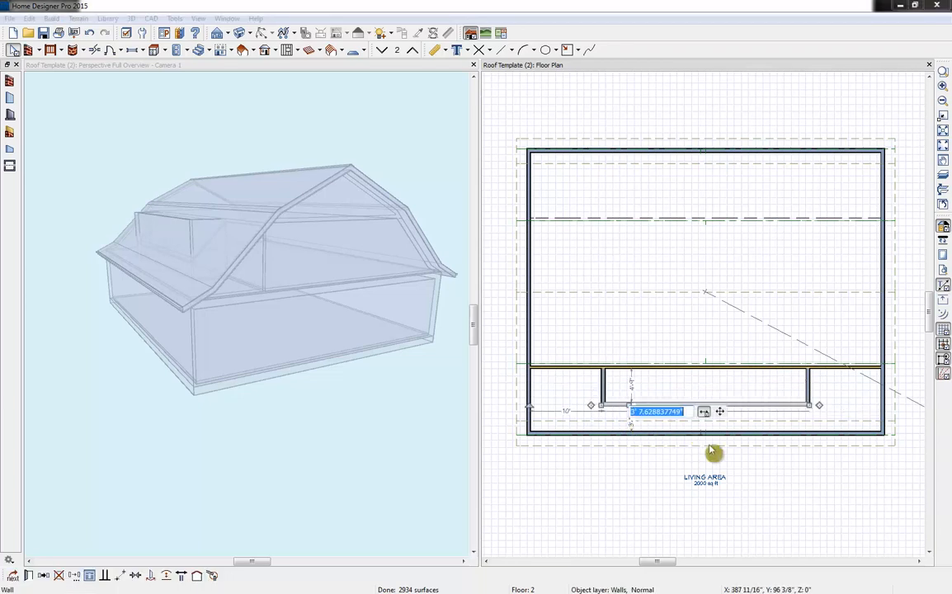
type("10")
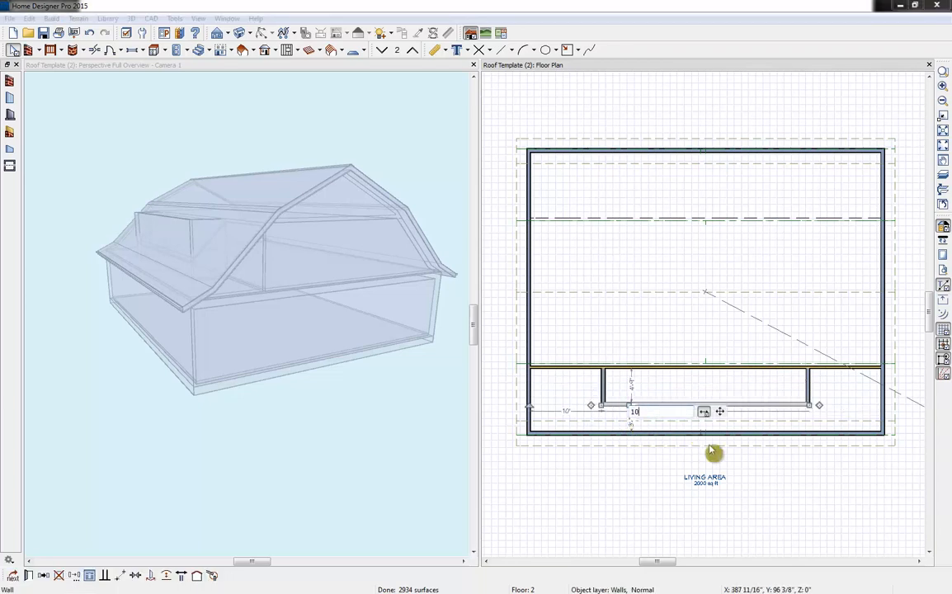
key("Return")
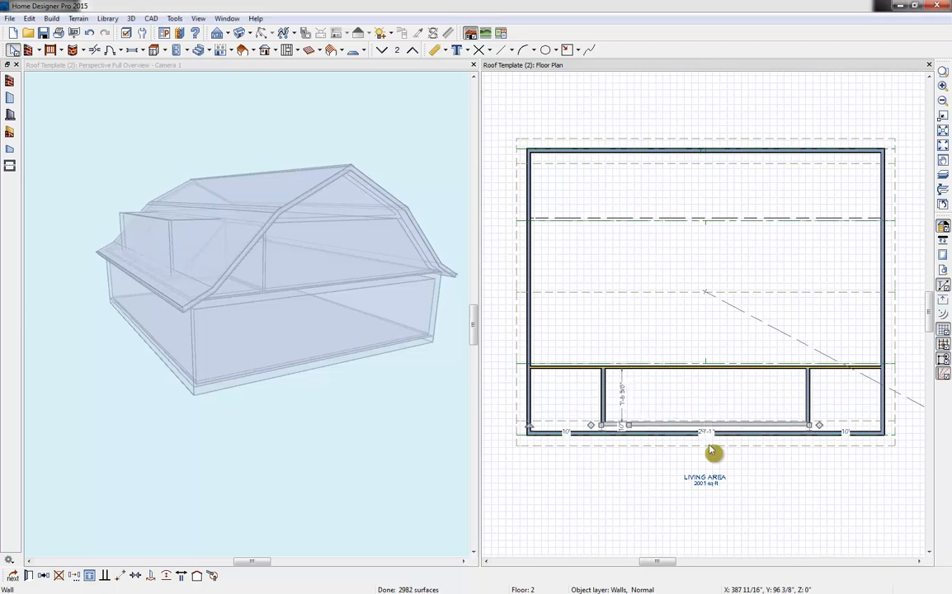
- Set the room type of the U-shaped space around the dormer to Attic
double_click(571, 399)
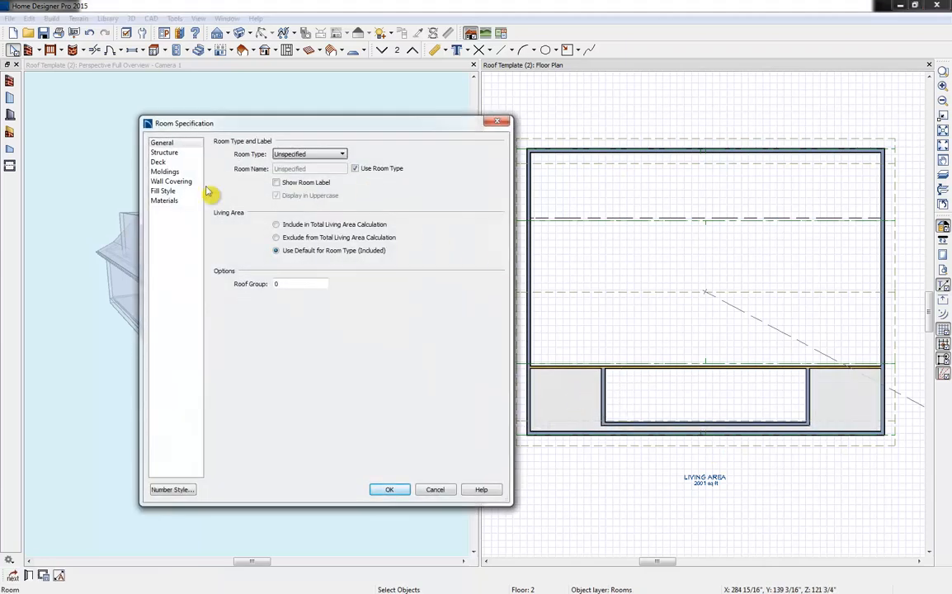
left_click(294, 154)
left_click(315, 165)
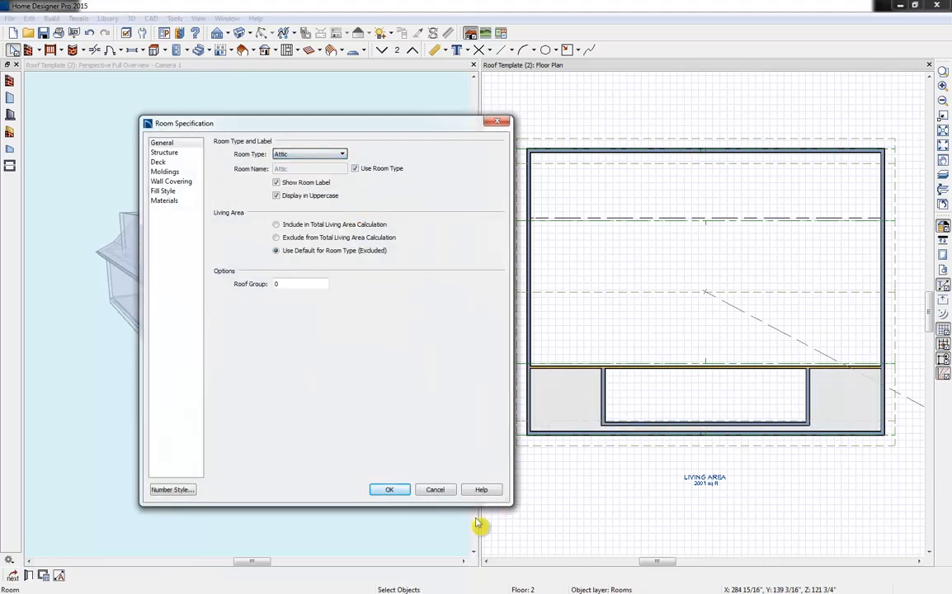
left_click(392, 490)
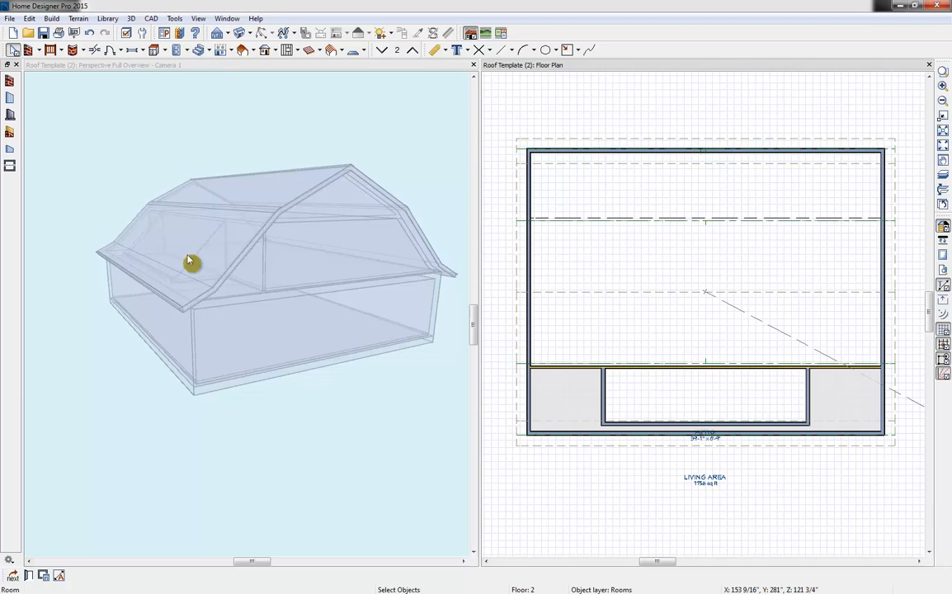
- Notch the low-slope front roof plane around the dormer by breaking its upper edge at both dormer corners and pulling it to the dormer's front wall
left_click(598, 451)
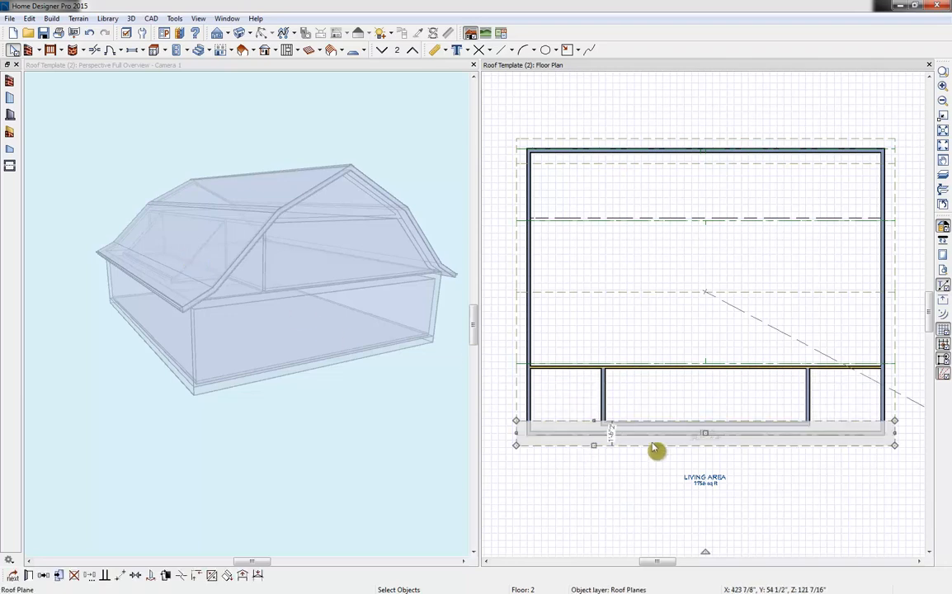
left_click(599, 366)
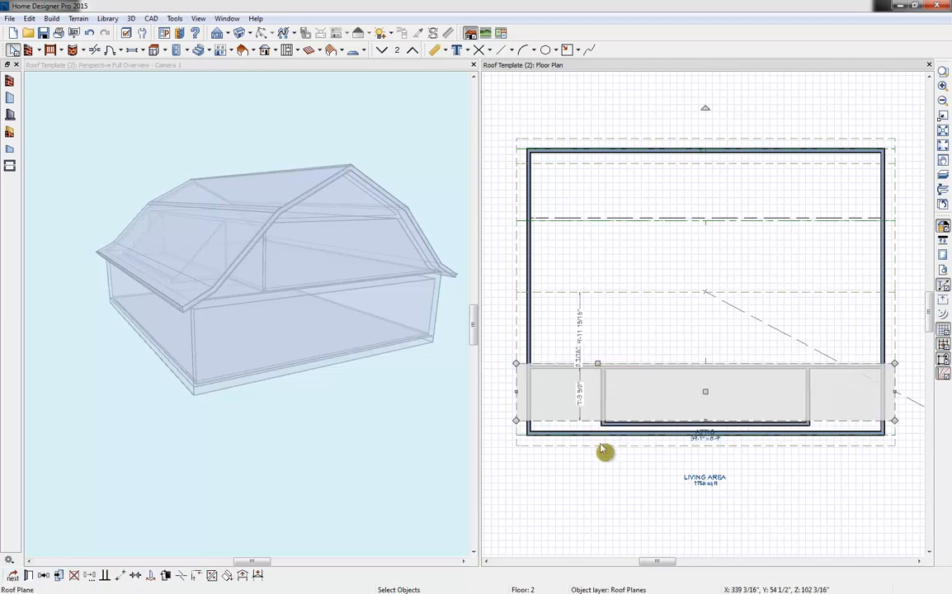
left_click(601, 446)
left_click(181, 575)
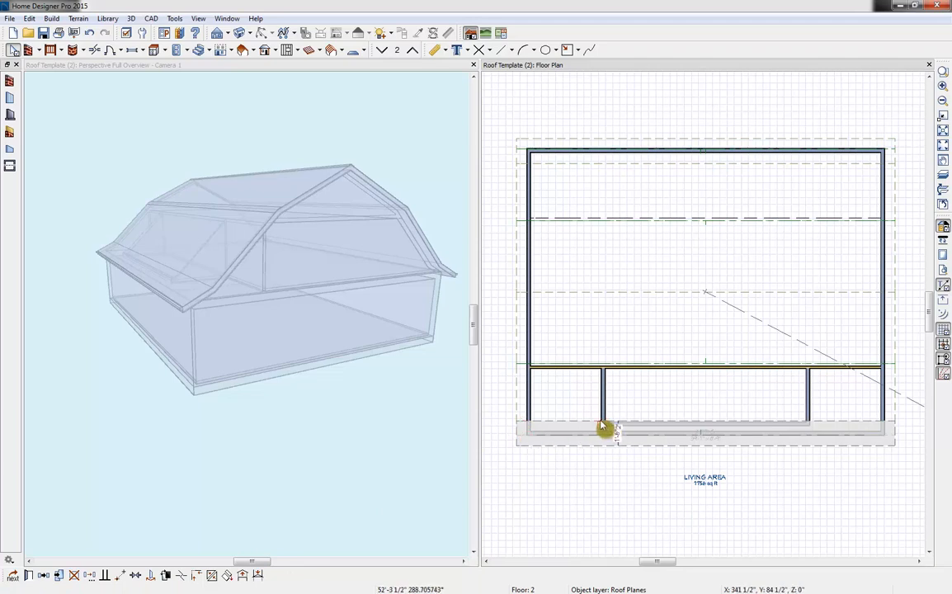
left_click(599, 422)
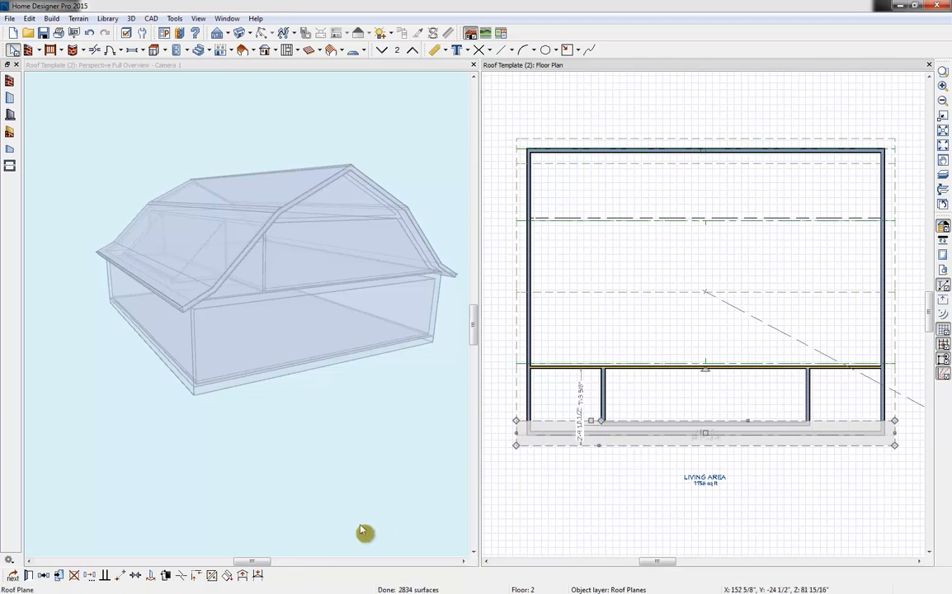
left_click(197, 575)
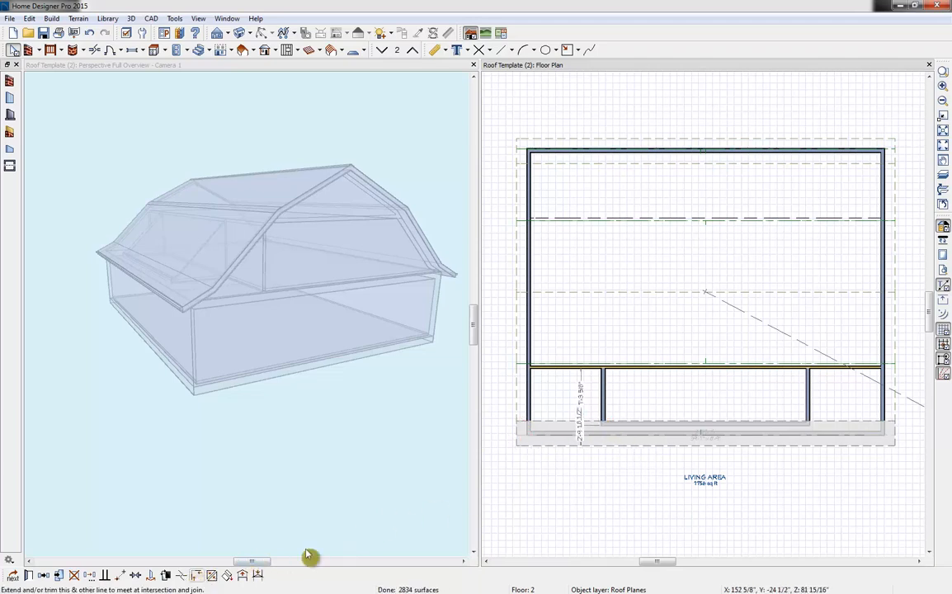
left_click(806, 438)
left_click_drag(796, 431, 792, 425)
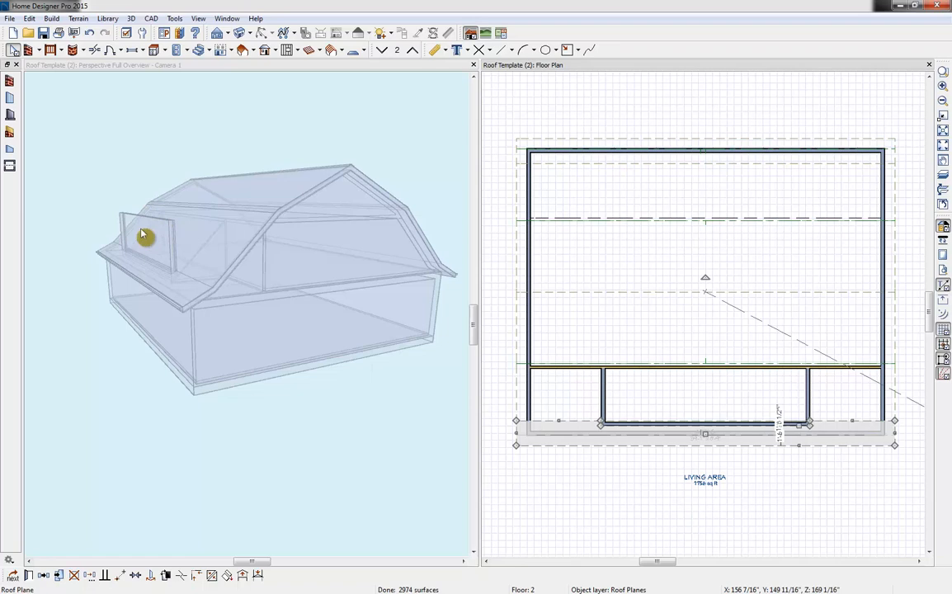
- Shorten the steep front roof plane to end at the dormer's left side wall and mirror a copy to the dormer's right side
left_click(660, 424)
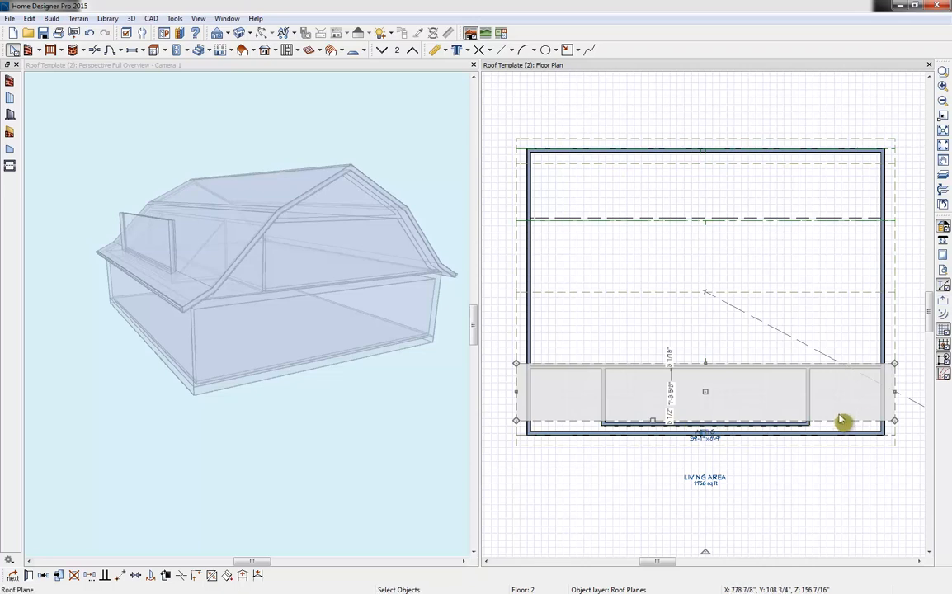
left_click_drag(895, 392, 601, 395)
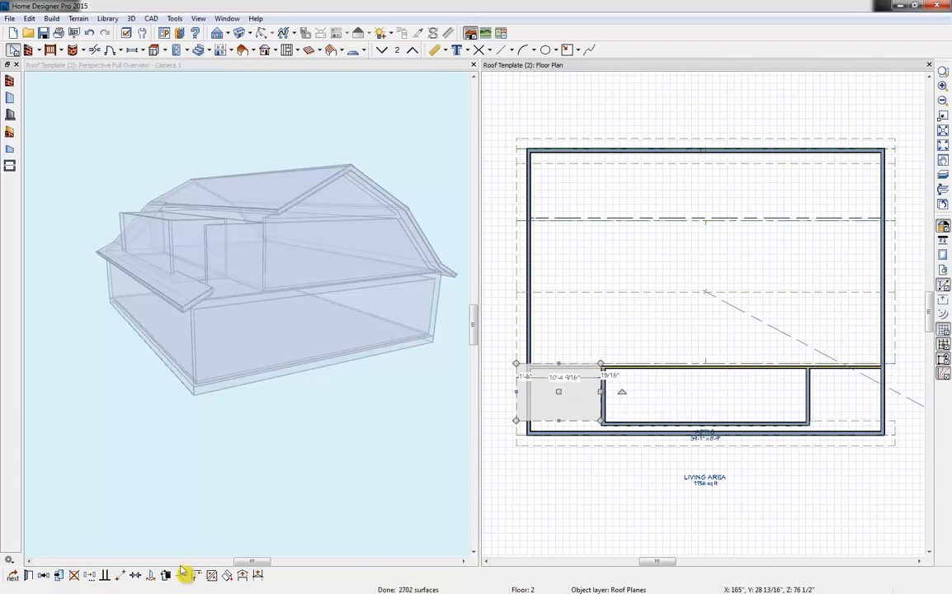
left_click(57, 576)
left_click(46, 576)
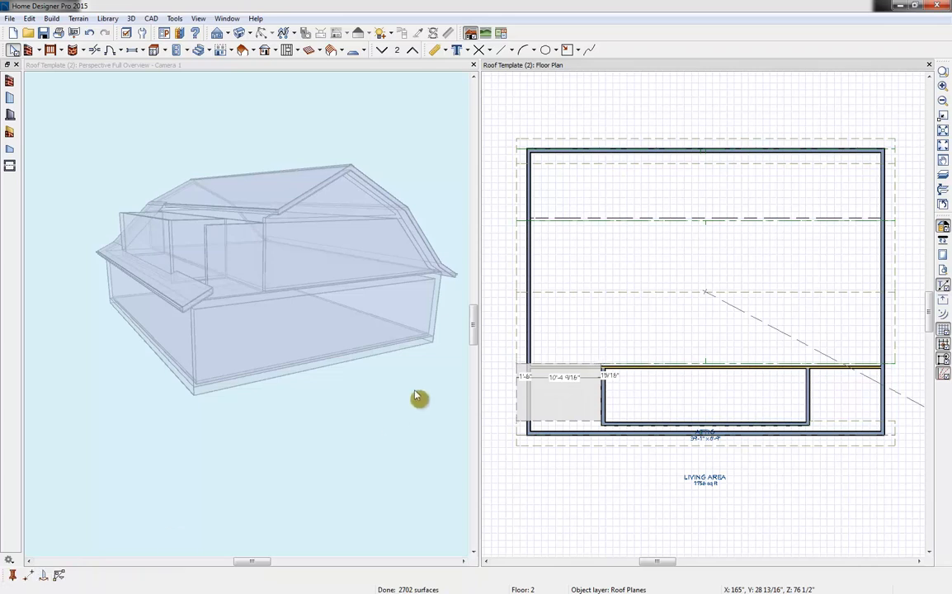
left_click(718, 421)
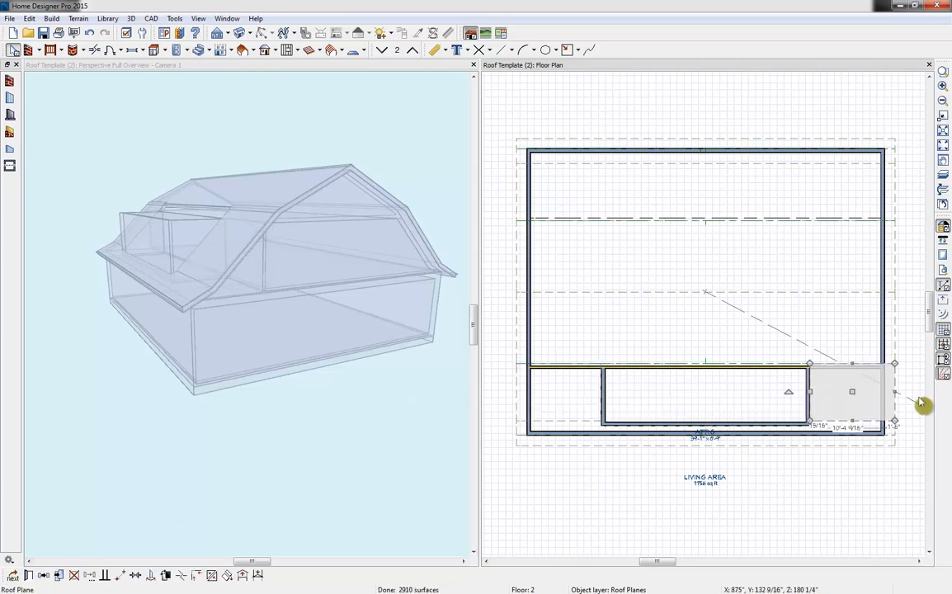
left_click(516, 404)
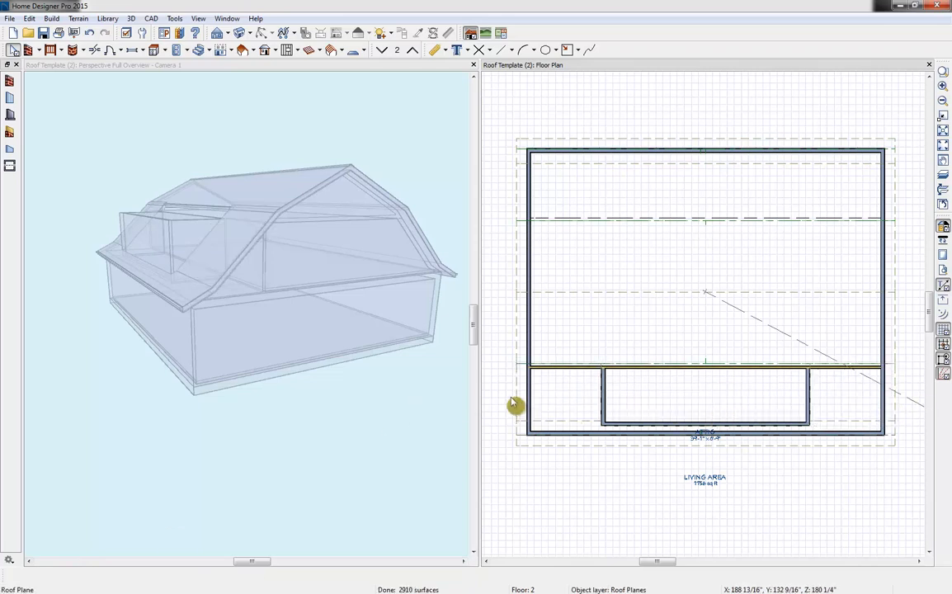
left_click(897, 411)
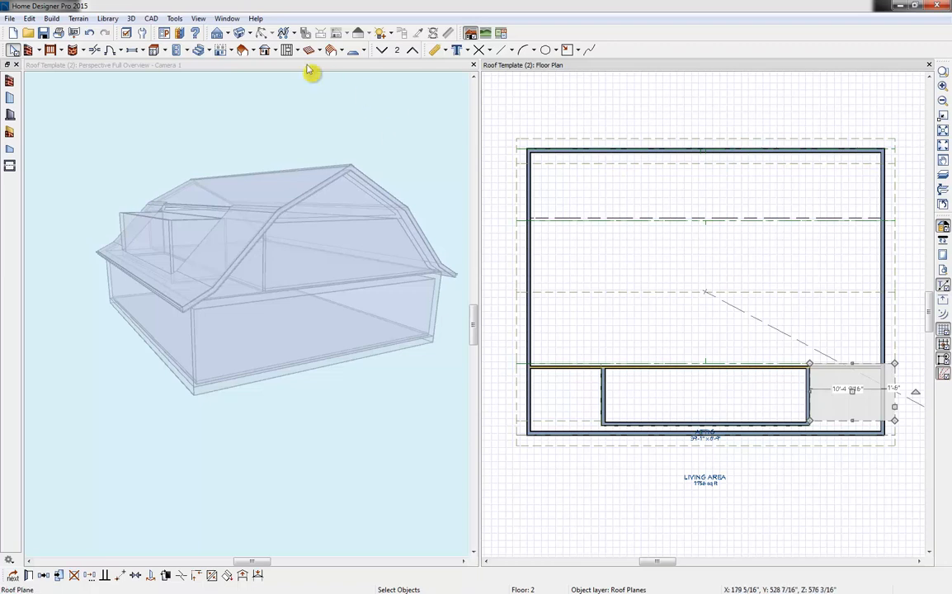
- Draw a roof plane about 21'-11" wide from the dormer's front wall toward the knee wall, with its baseline over the wall top
left_click(245, 51)
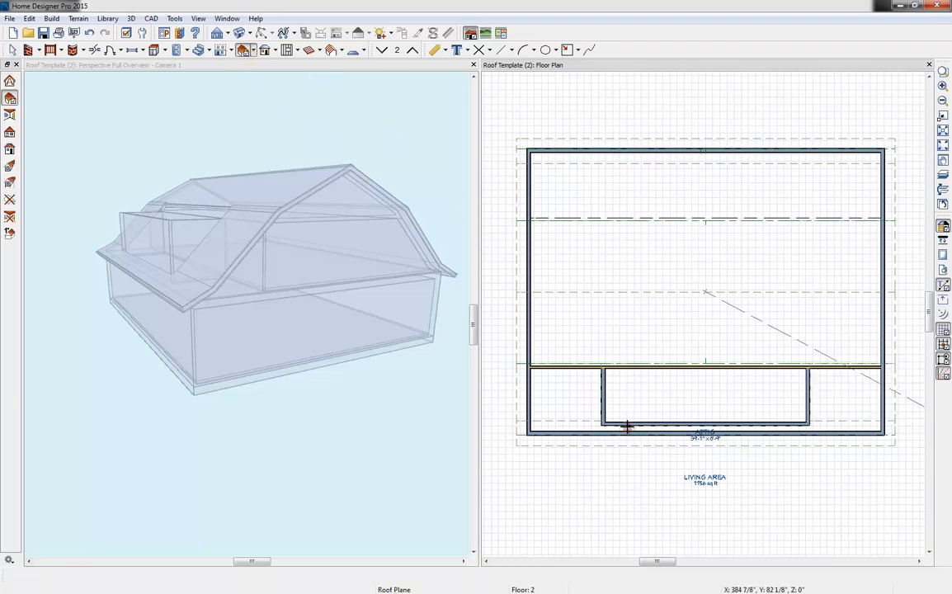
left_click_drag(629, 429, 782, 427)
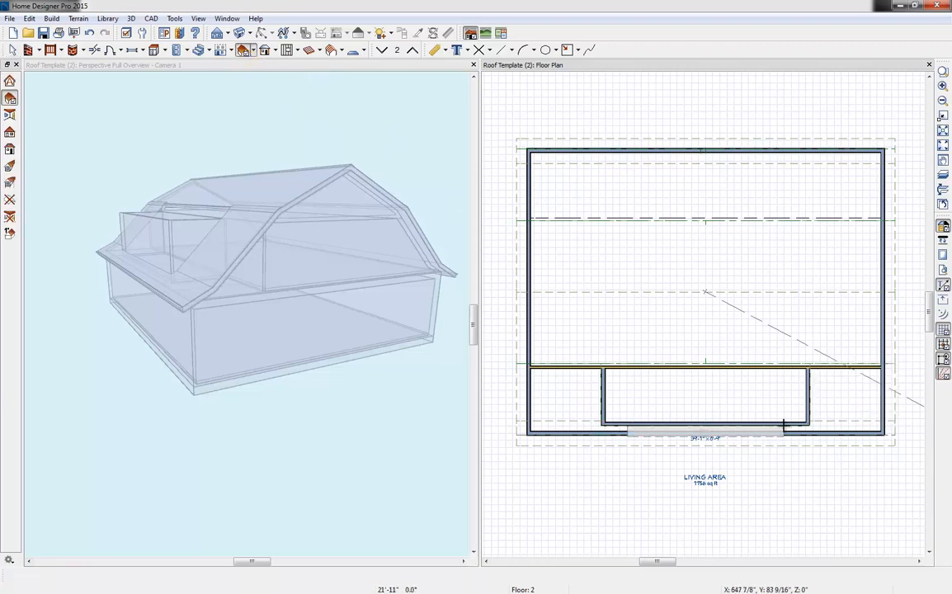
left_click(782, 364)
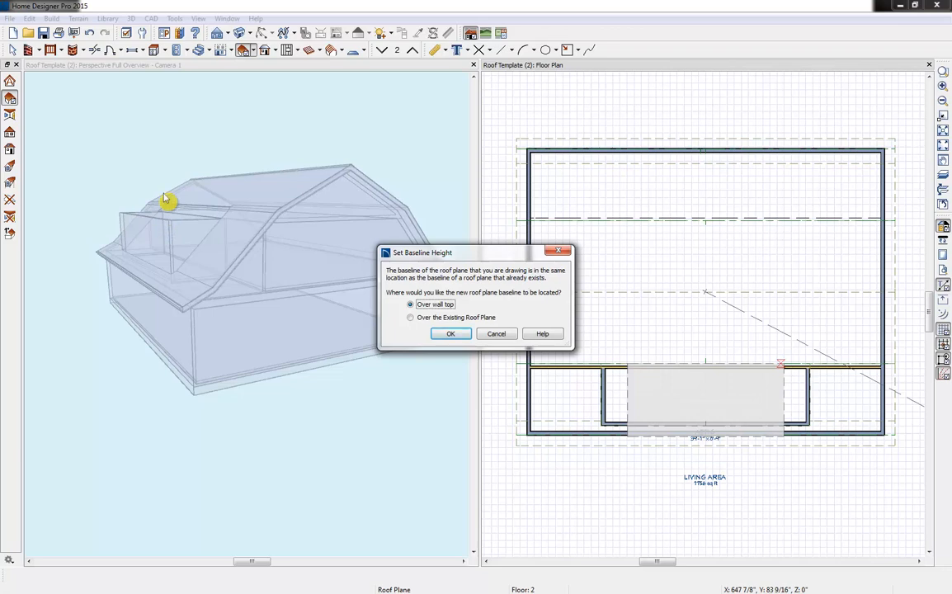
left_click(448, 334)
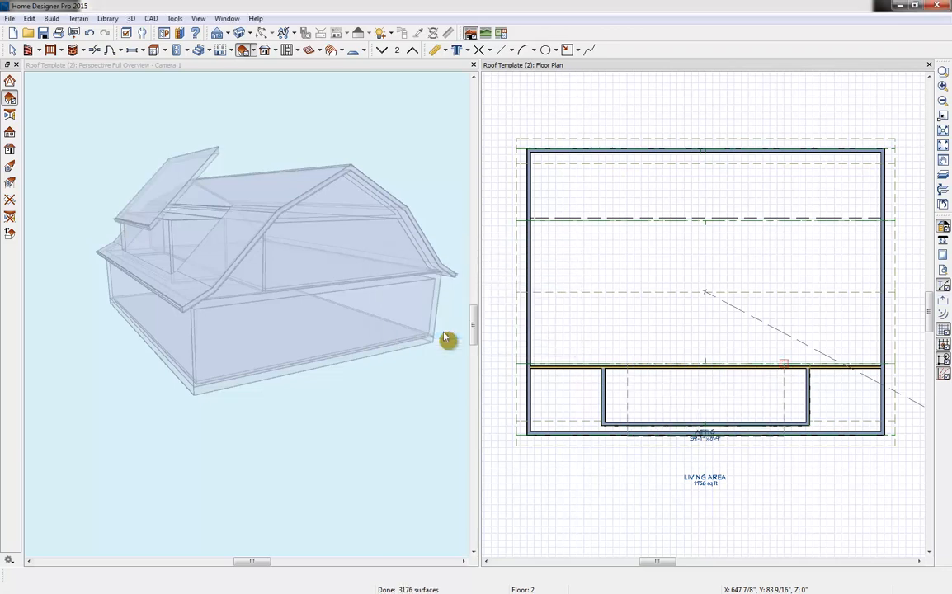
- Look up the fascia top height of the upper front roof plane in its specification and copy the value
left_click(221, 137)
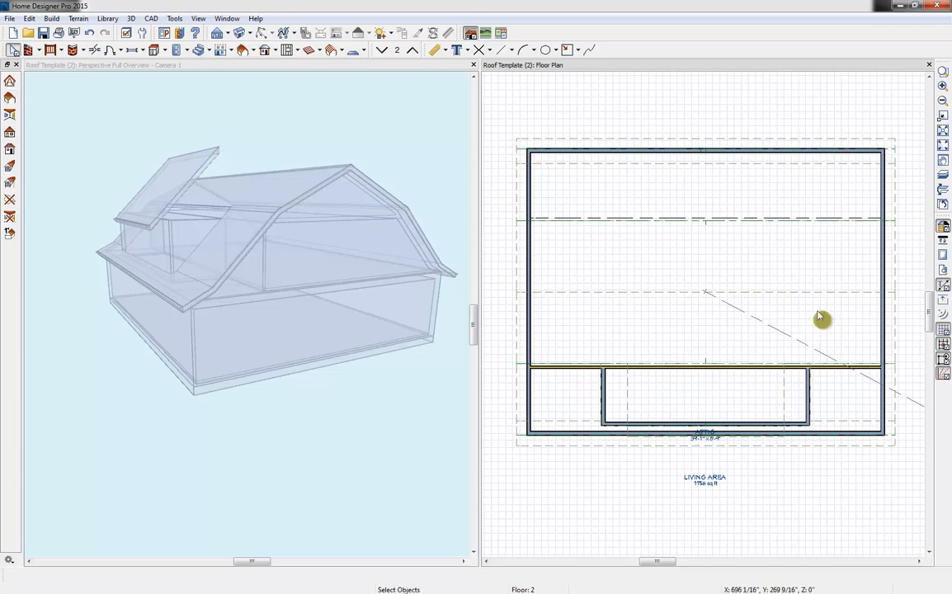
left_click(788, 290)
left_click_drag(788, 293, 711, 367)
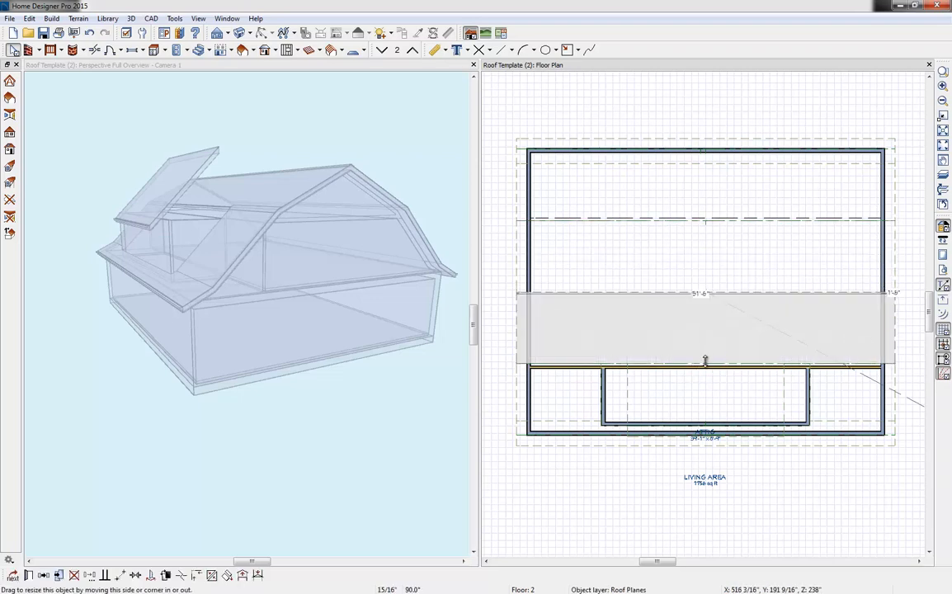
left_click(706, 363)
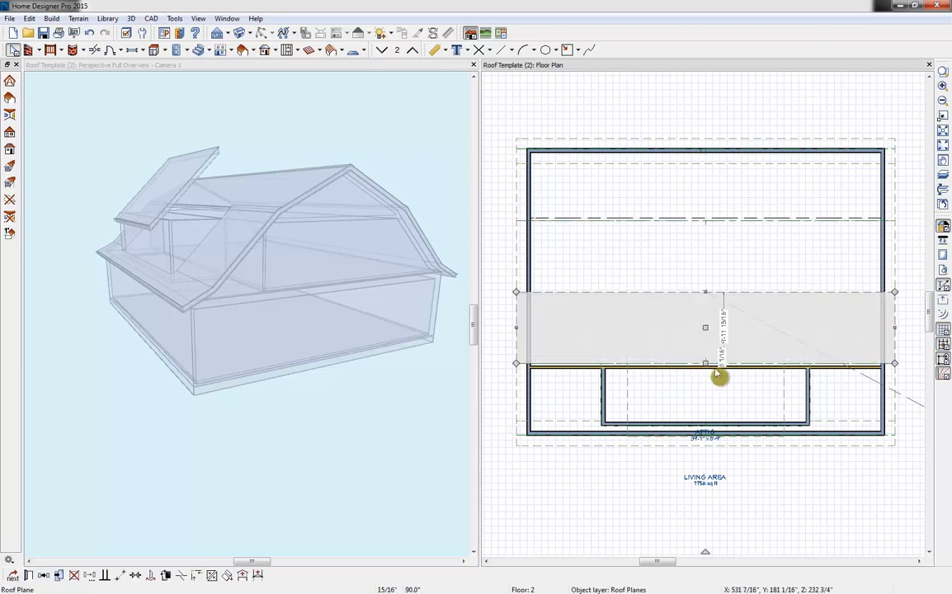
left_click(30, 577)
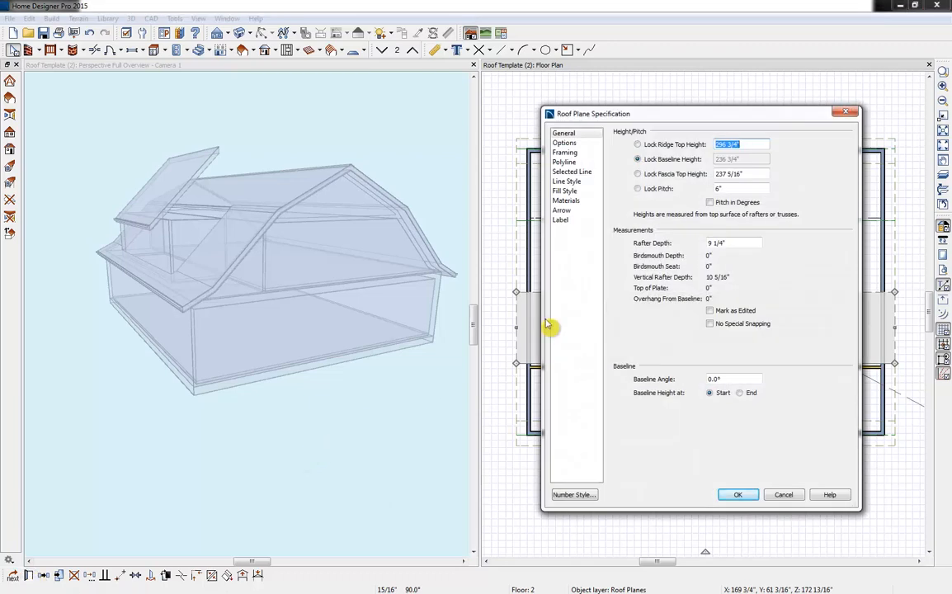
left_click(755, 172)
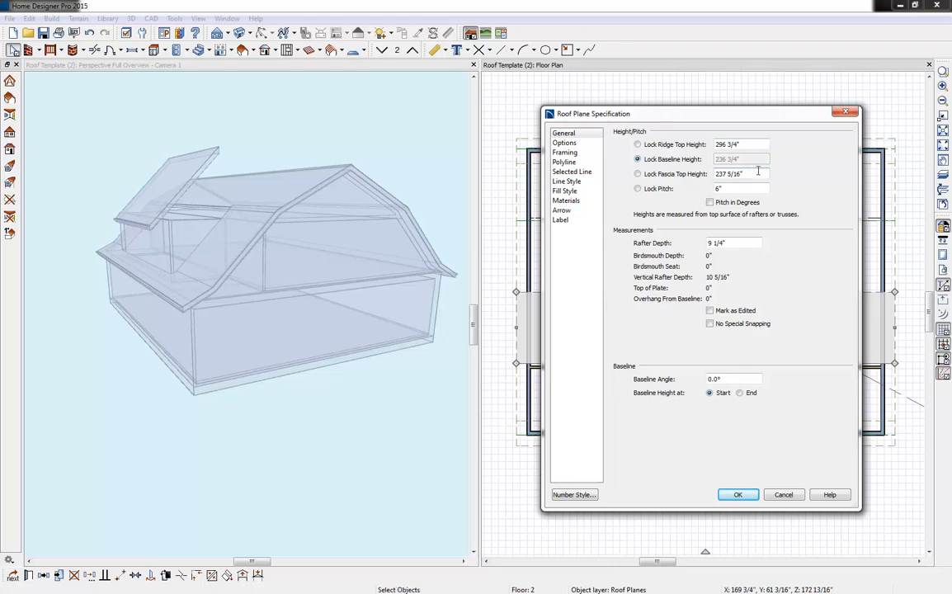
left_click_drag(743, 175, 715, 175)
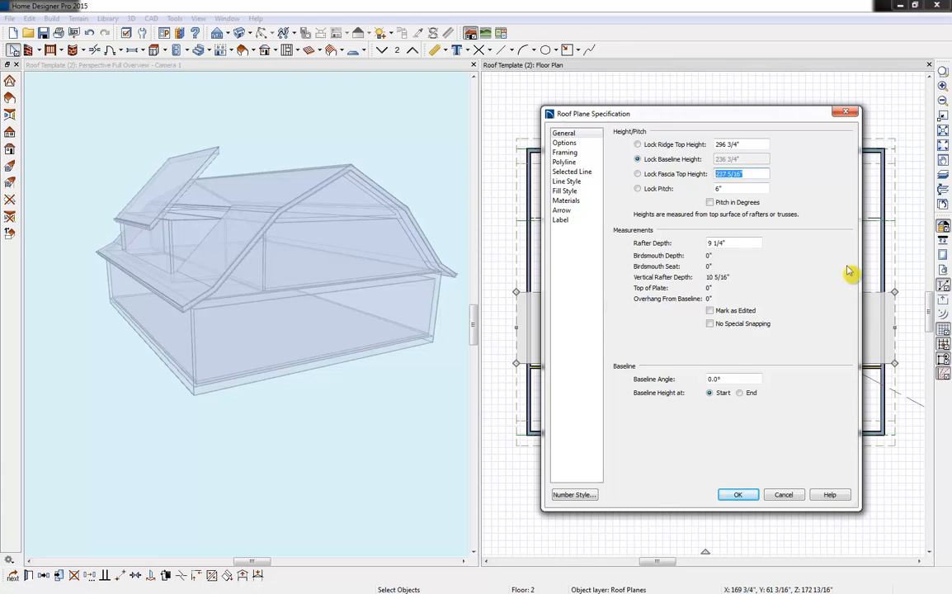
left_click(784, 495)
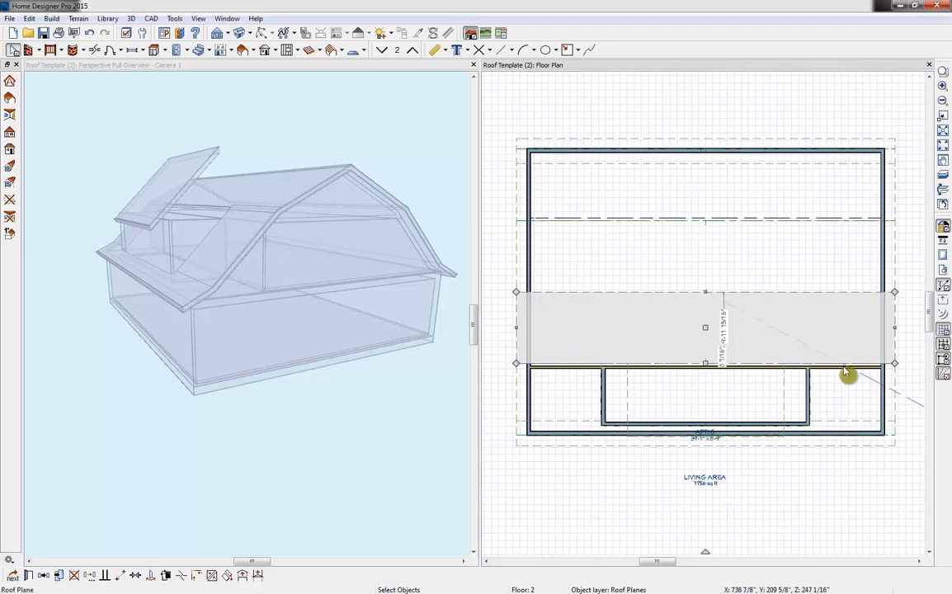
- Widen the dormer roof plane to about 30'-9" so it overhangs both dormer side walls
left_click(781, 401)
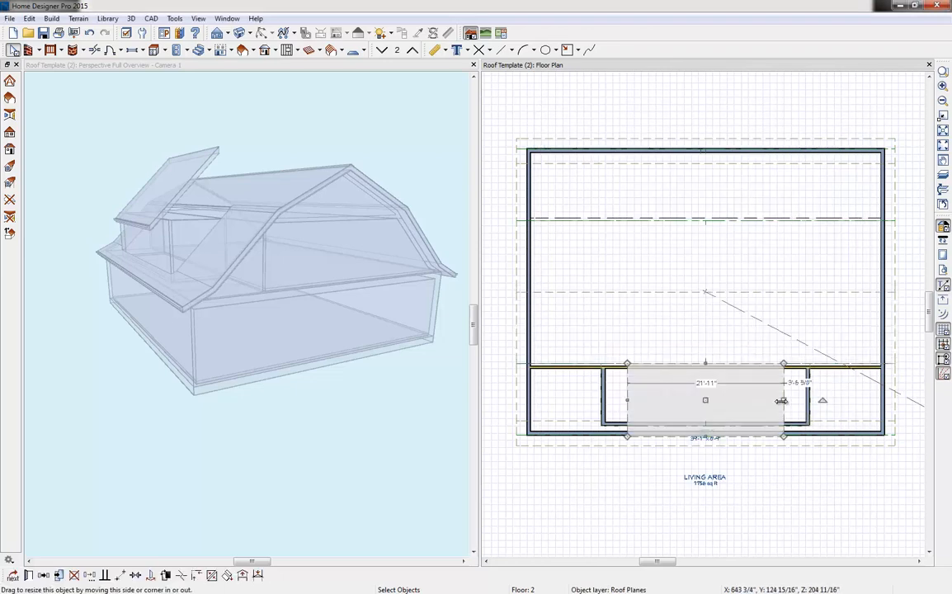
left_click_drag(783, 400, 820, 400)
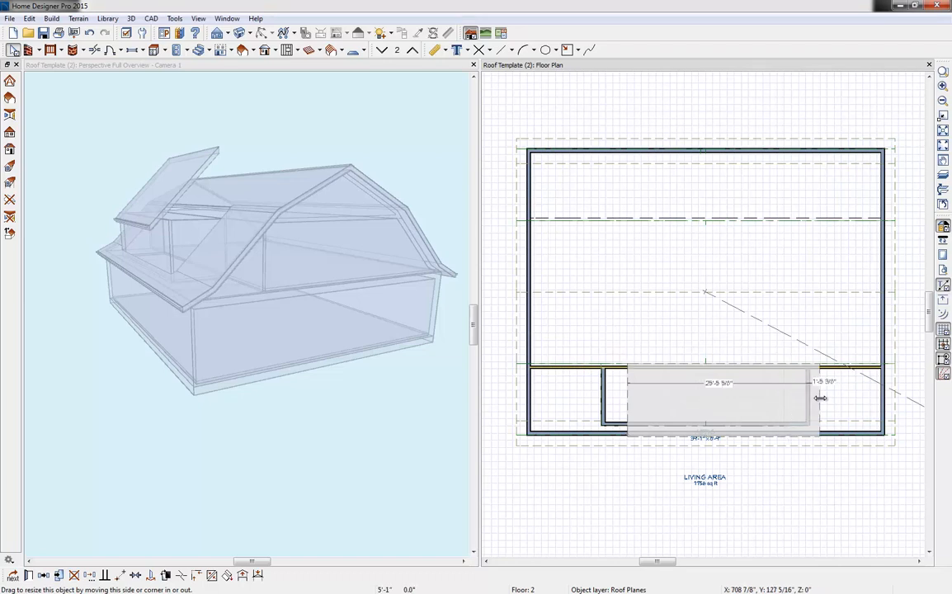
left_click(629, 400)
left_click_drag(627, 400, 578, 413)
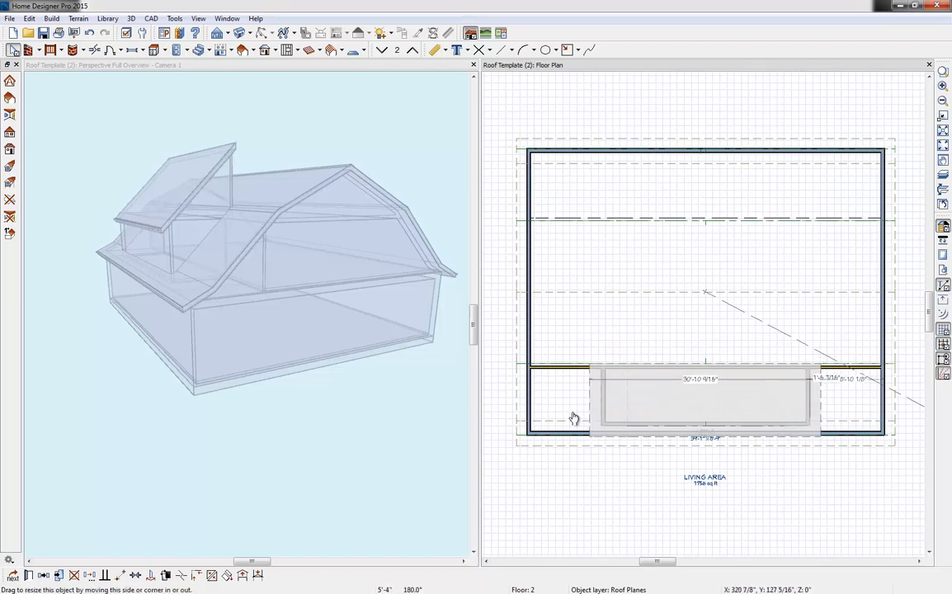
- Set the dormer roof plane's ridge top height to 237 5/16", lock that height, and set the pitch to 3"
left_click(29, 575)
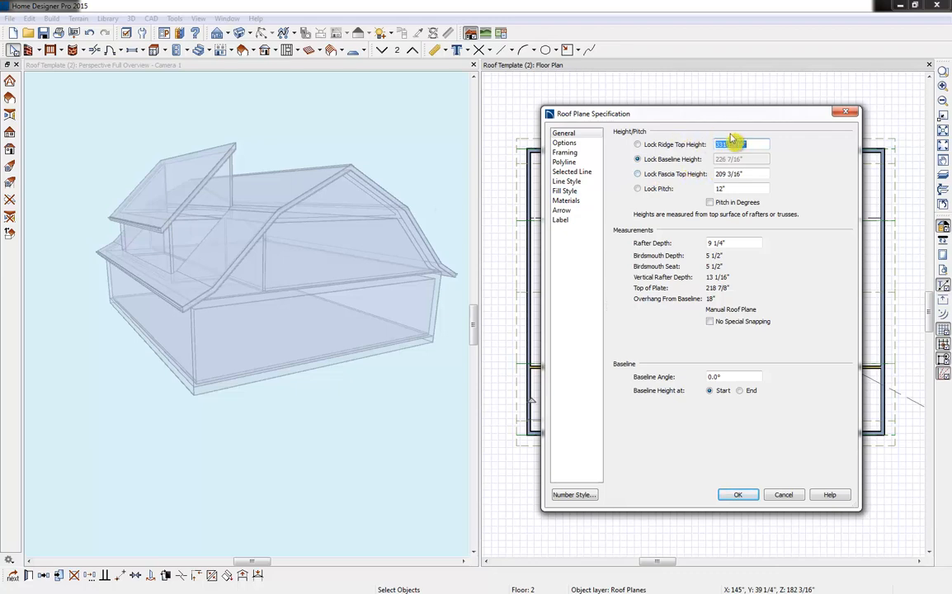
type("237 5/16\"")
left_click(750, 188)
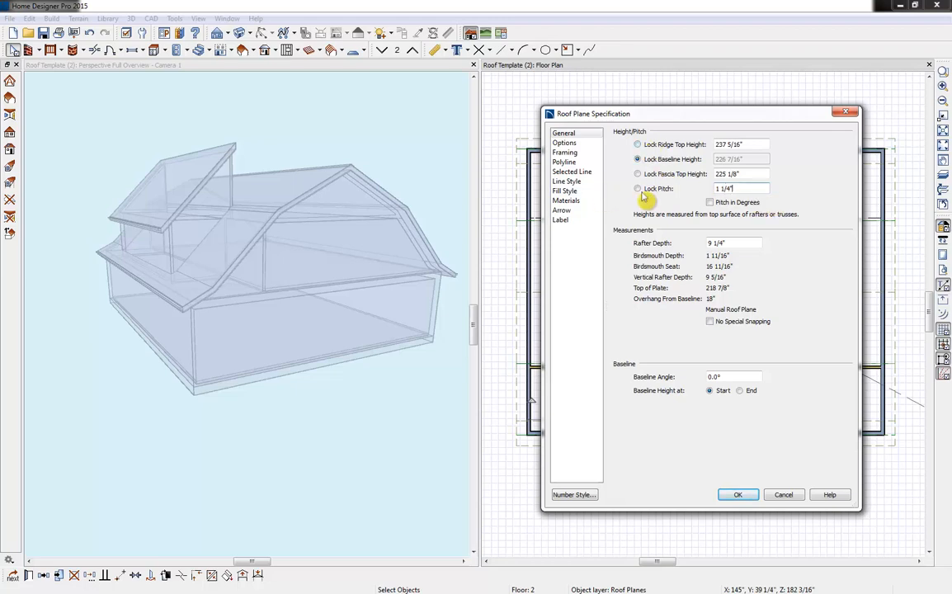
left_click(638, 144)
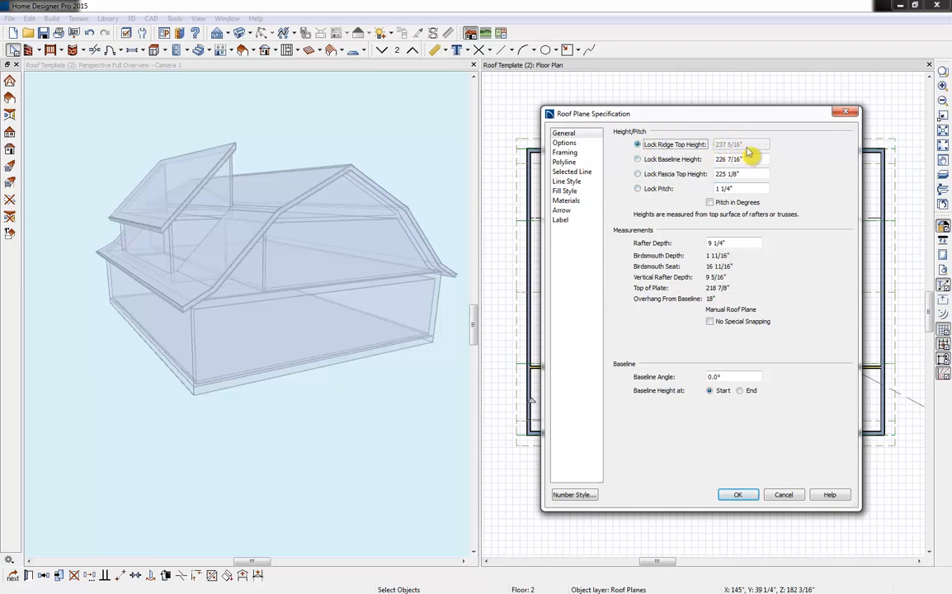
left_click_drag(746, 188, 677, 192)
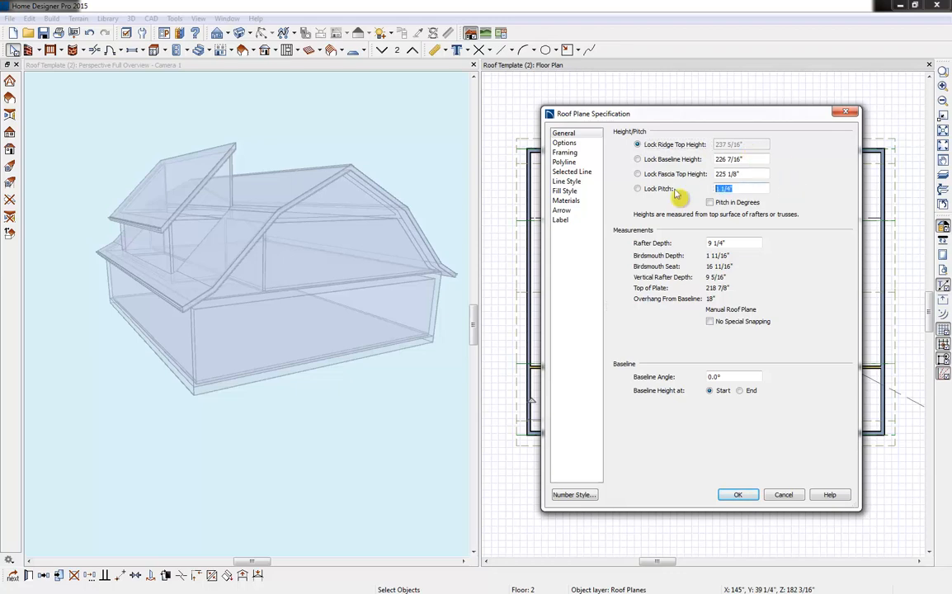
type("3")
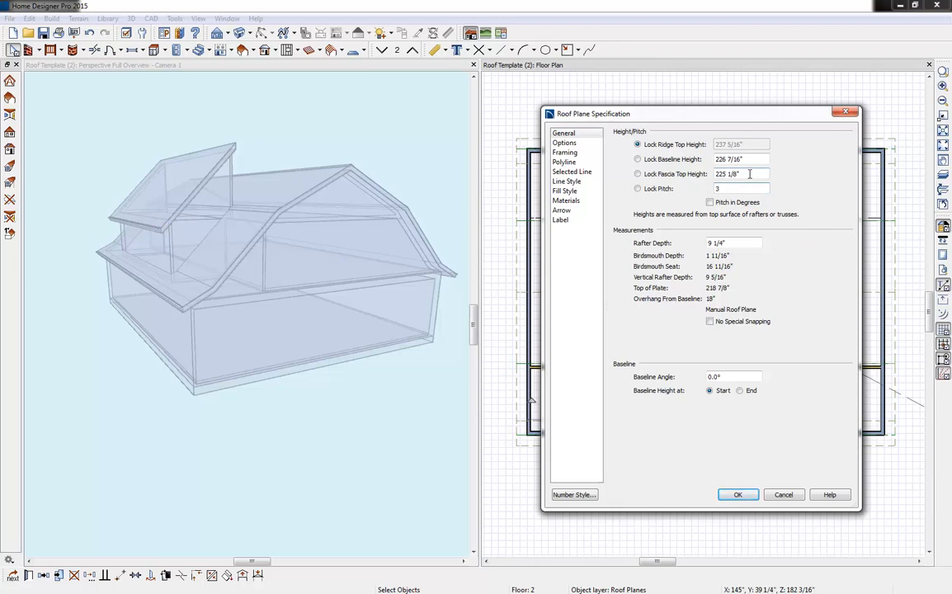
key("Tab")
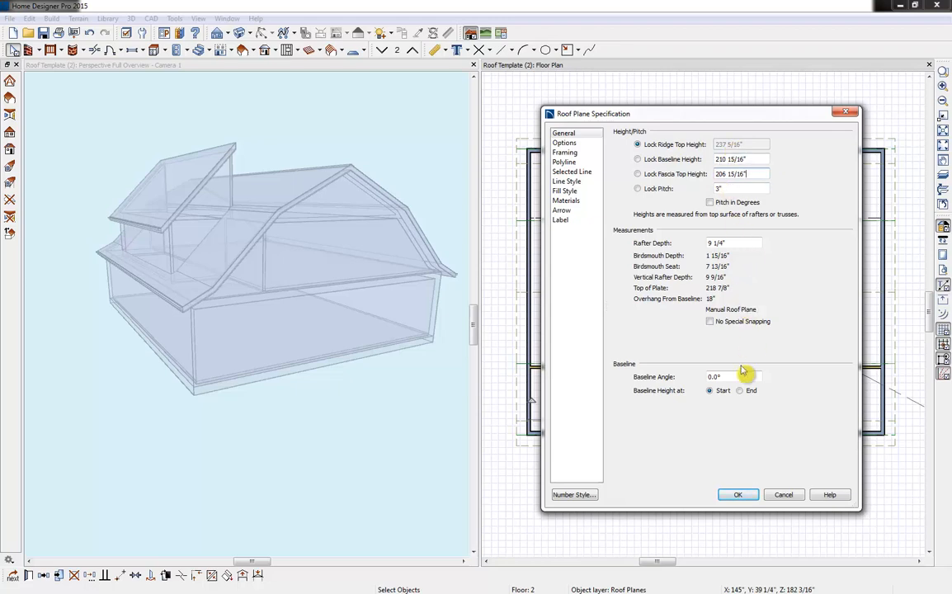
left_click(739, 496)
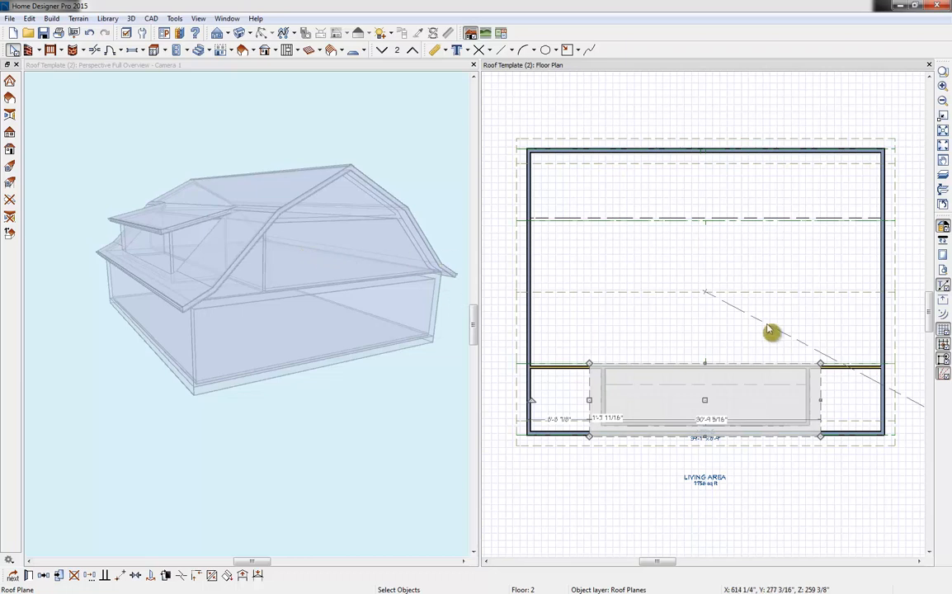
- Break the attic knee wall at both dormer side walls and delete the section across the dormer opening
left_click(767, 382)
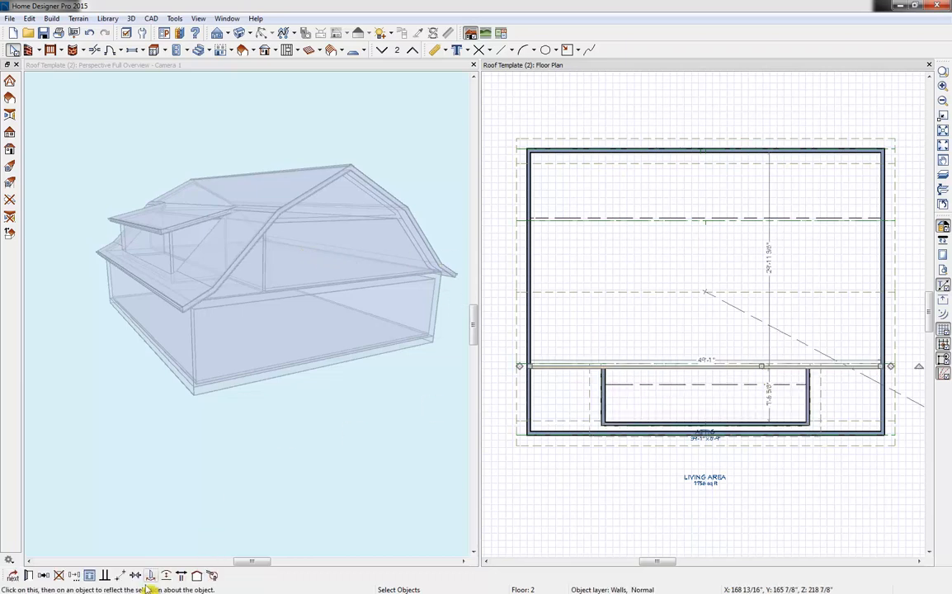
left_click(96, 50)
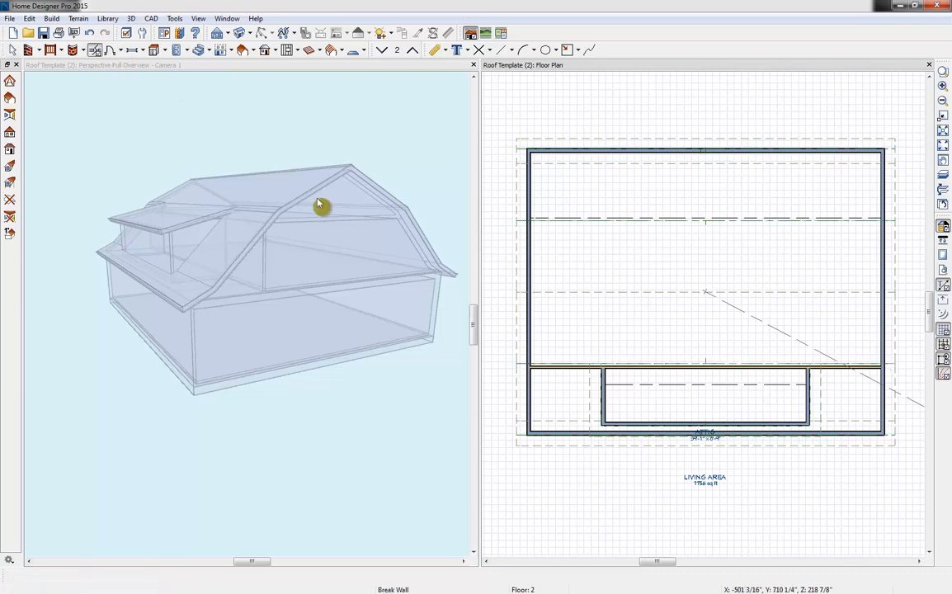
left_click(612, 373)
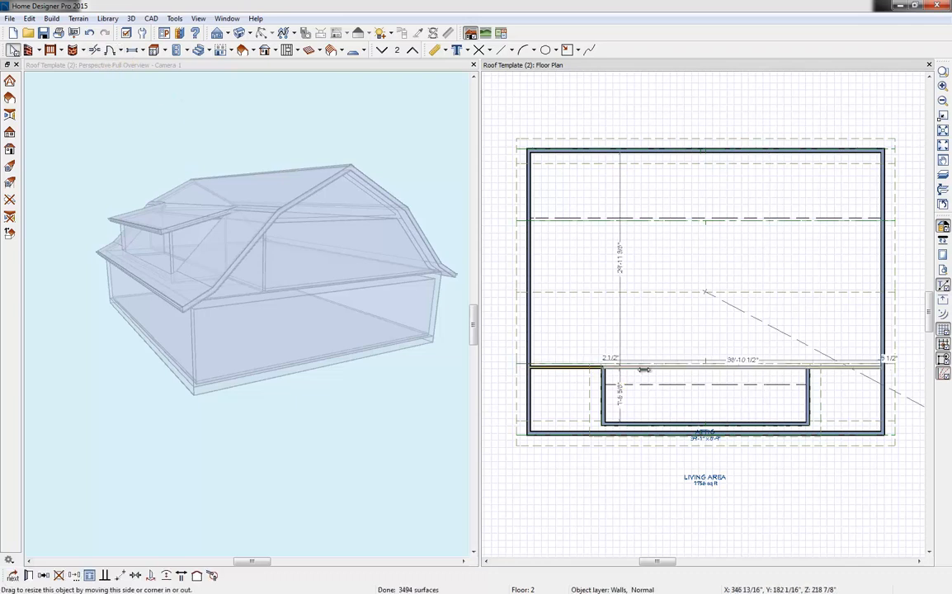
left_click(807, 373)
key("Delete")
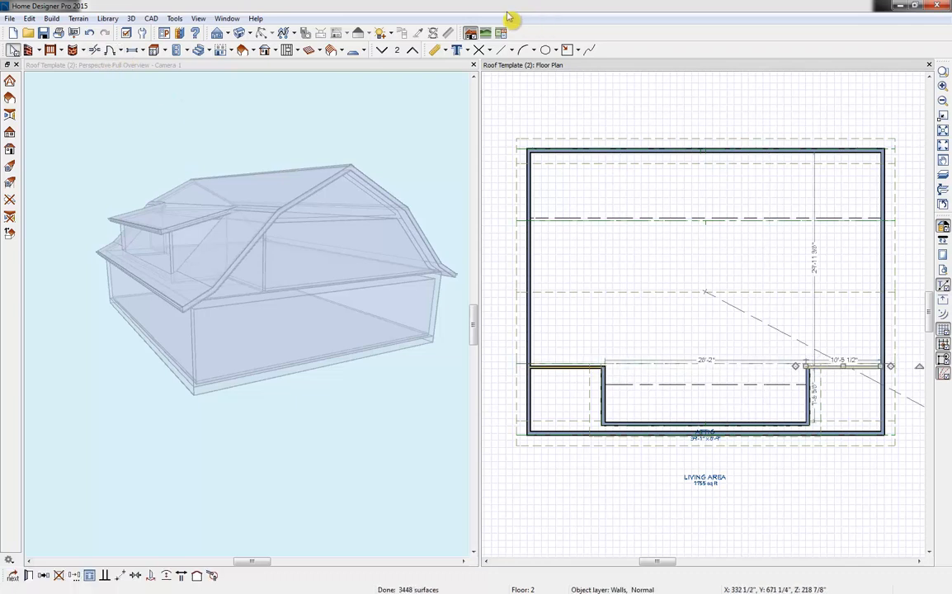
- Create a full camera view facing the dormer's front wall, place a window in that wall, and inspect it in the overview
left_click(249, 34)
left_click(281, 54)
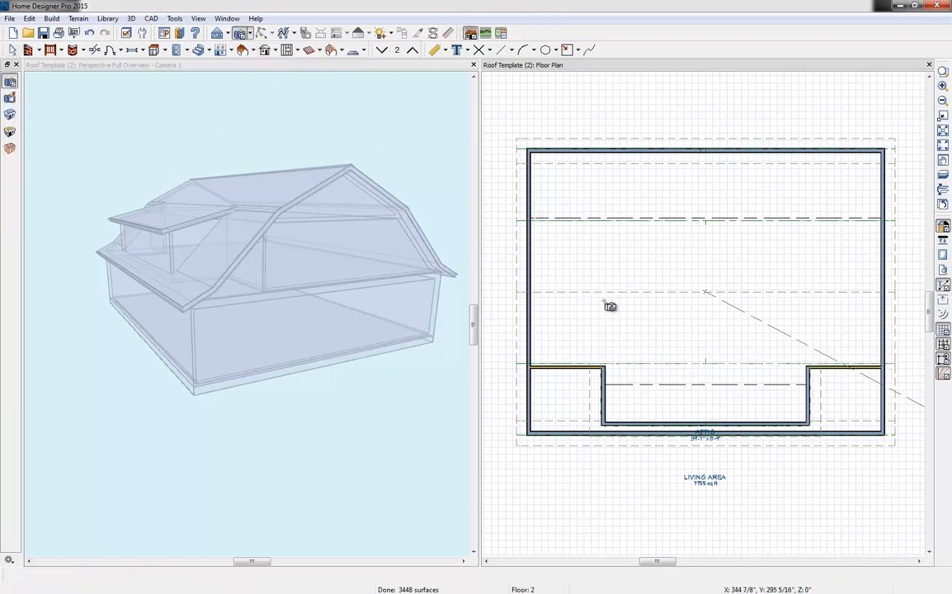
left_click_drag(632, 335, 643, 350)
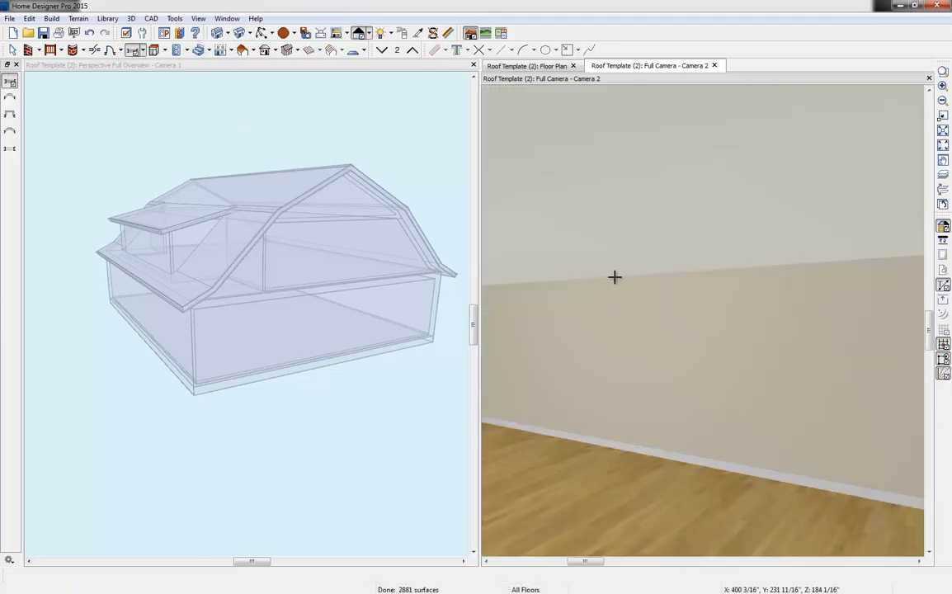
left_click(619, 315)
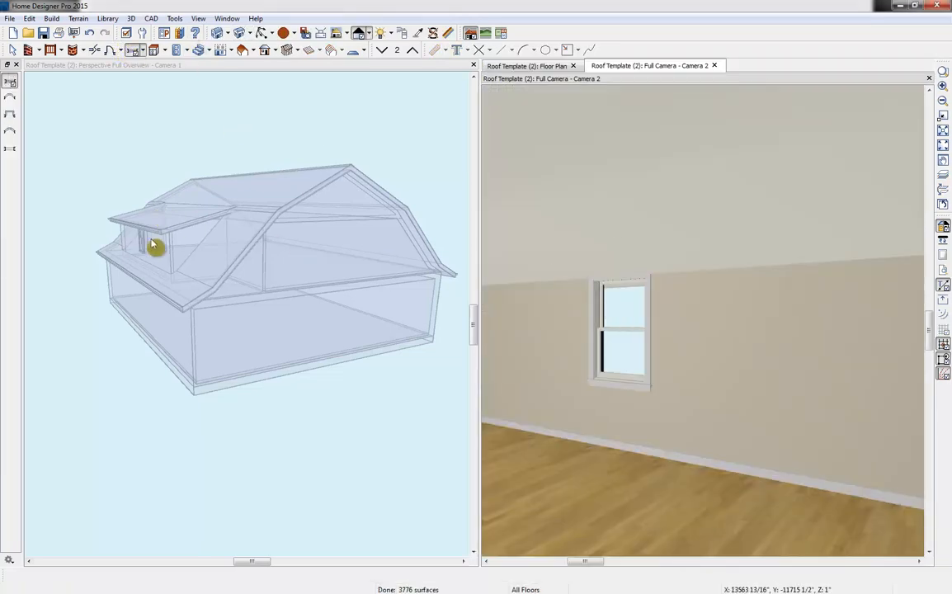
left_click_drag(158, 118, 203, 150)
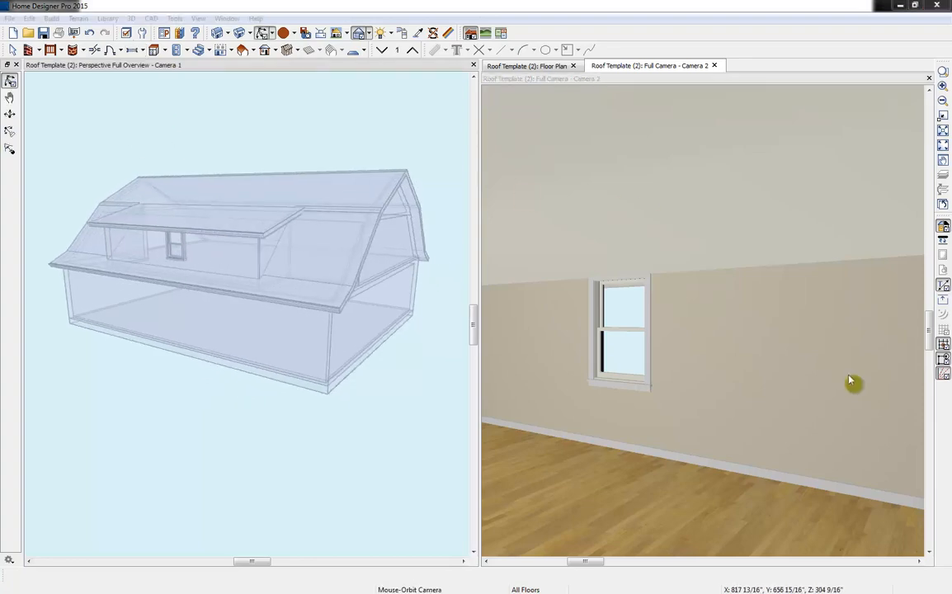
- Close the plan without saving the changes and reopen the recent Roof Template (2) plan
left_click(573, 66)
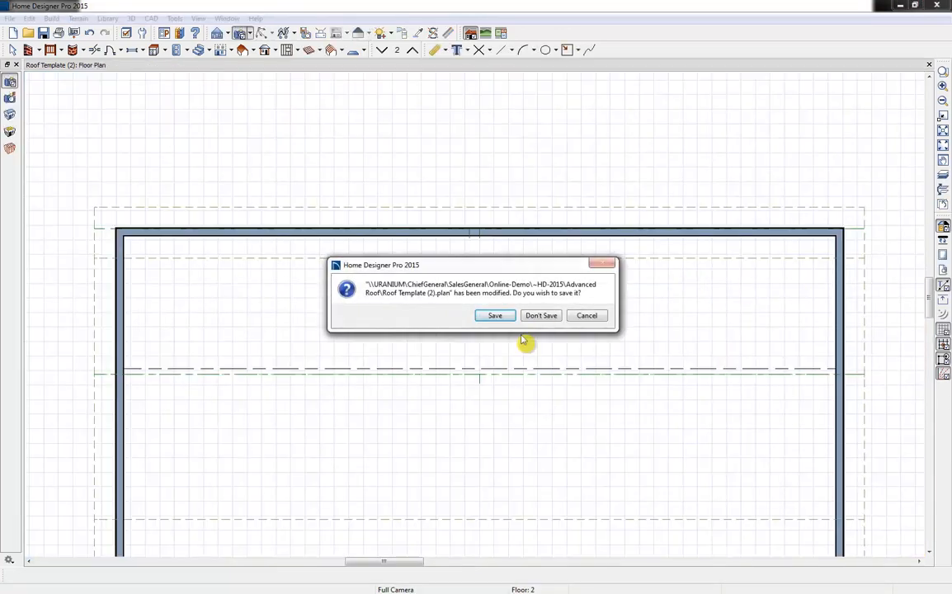
left_click(533, 315)
left_click(9, 18)
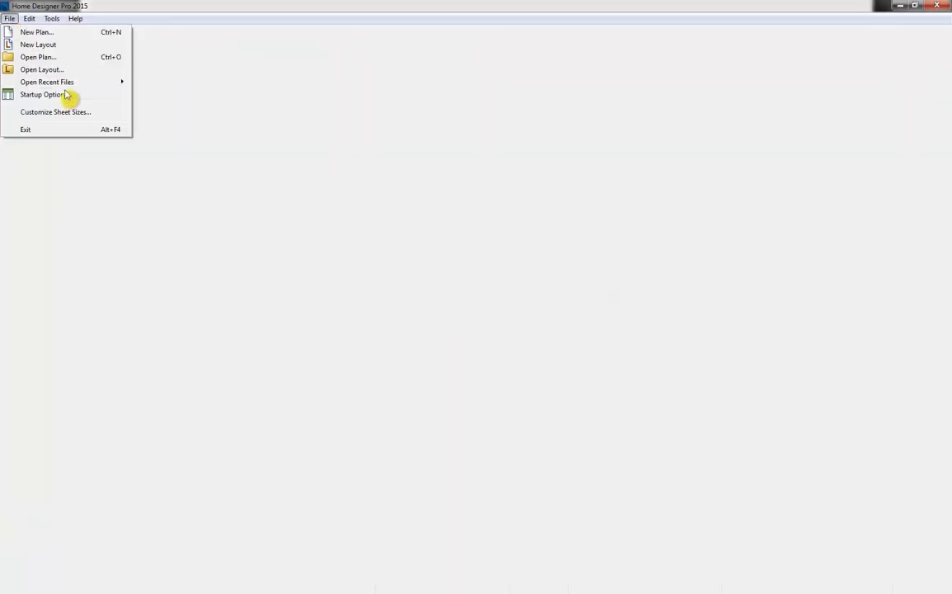
mouse_move(74, 82)
left_click(202, 85)
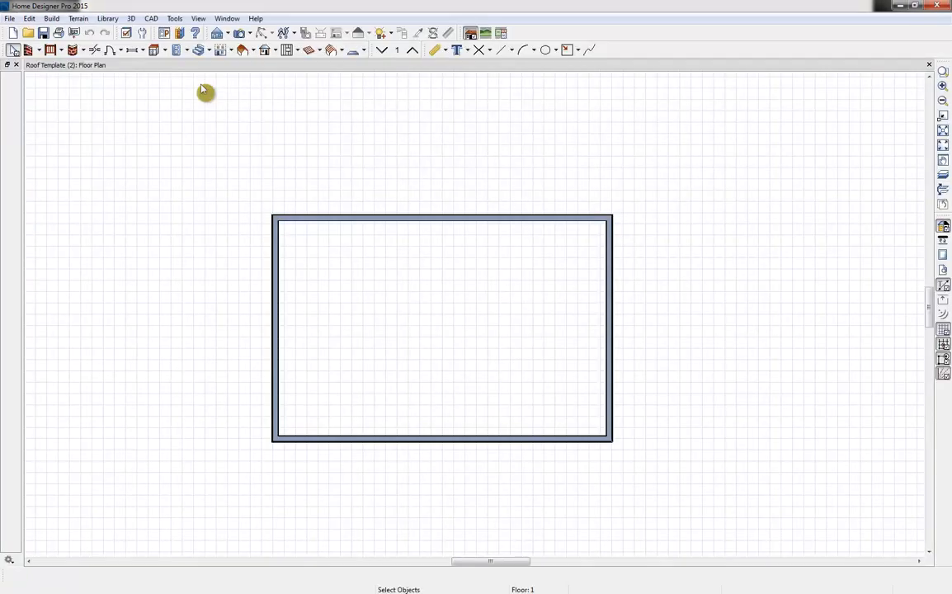
- Move the right wall outward for an interior width of 52', and move the back wall for a depth of about 23'-9"
left_click(613, 273)
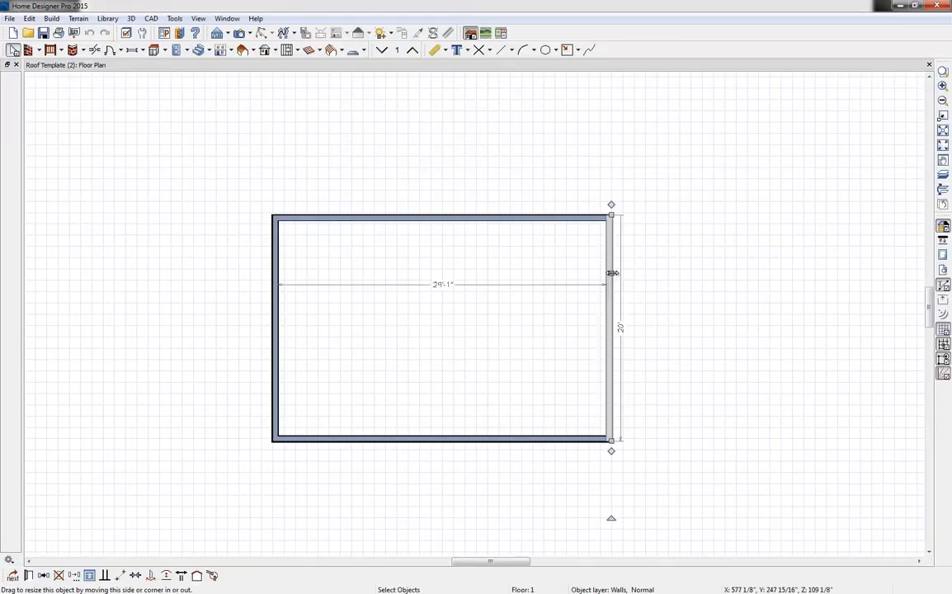
scroll(627, 280, "down", 2)
left_click_drag(612, 272, 759, 285)
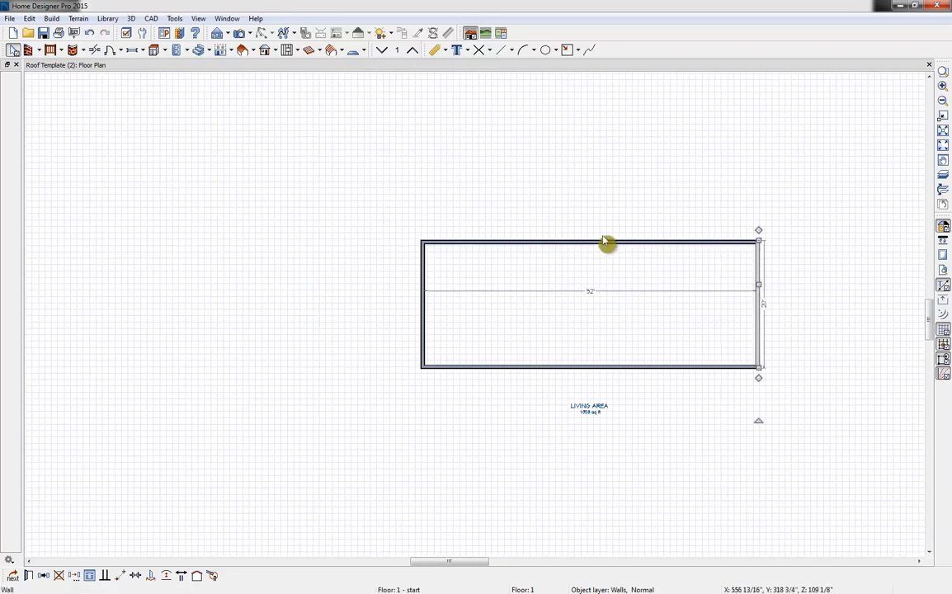
left_click(606, 245)
left_click_drag(591, 241, 591, 212)
left_click(803, 261)
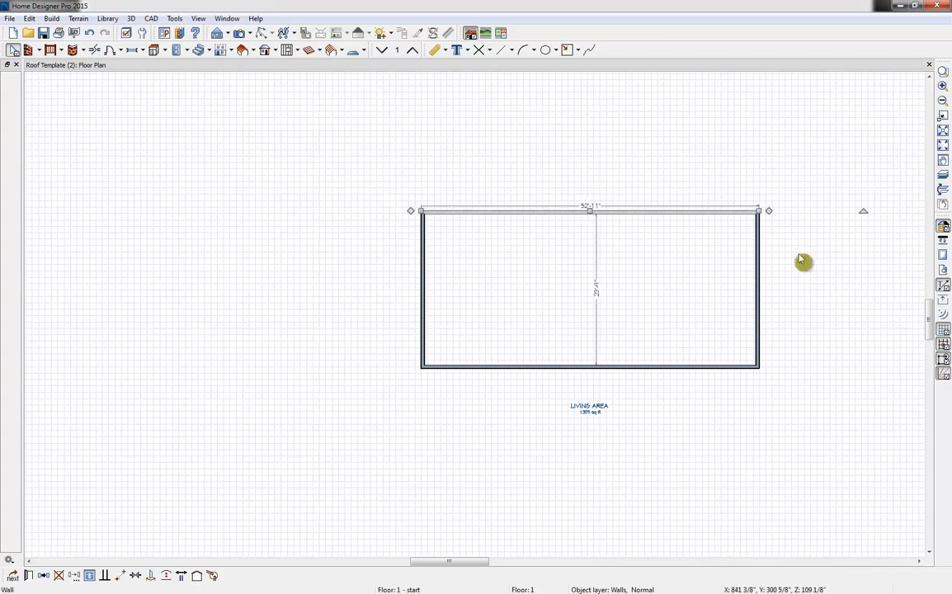
left_click_drag(810, 266, 790, 329)
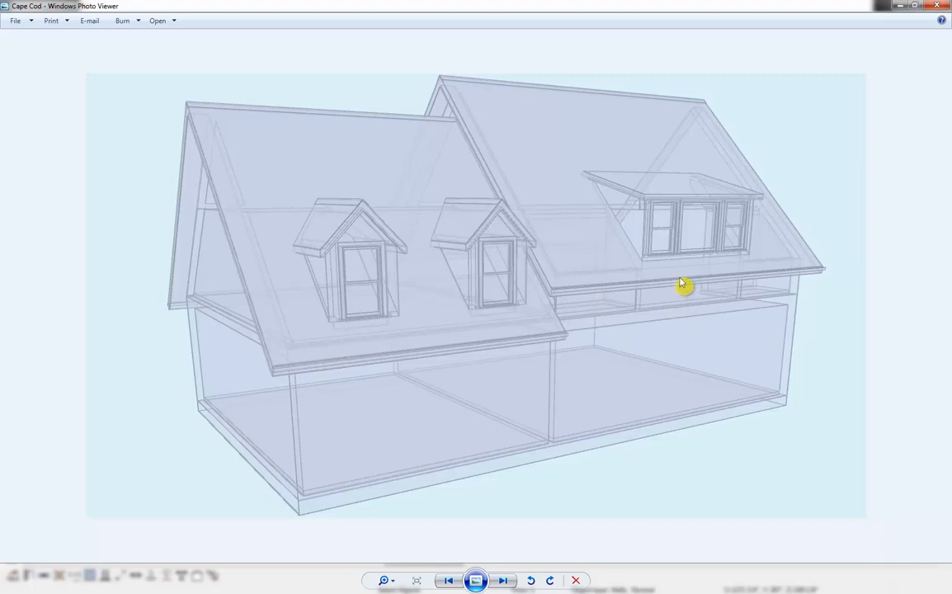
- Close the Cape Cod reference picture and draw a front-to-back dividing wall about 22'-9" from the left exterior wall
left_click(938, 8)
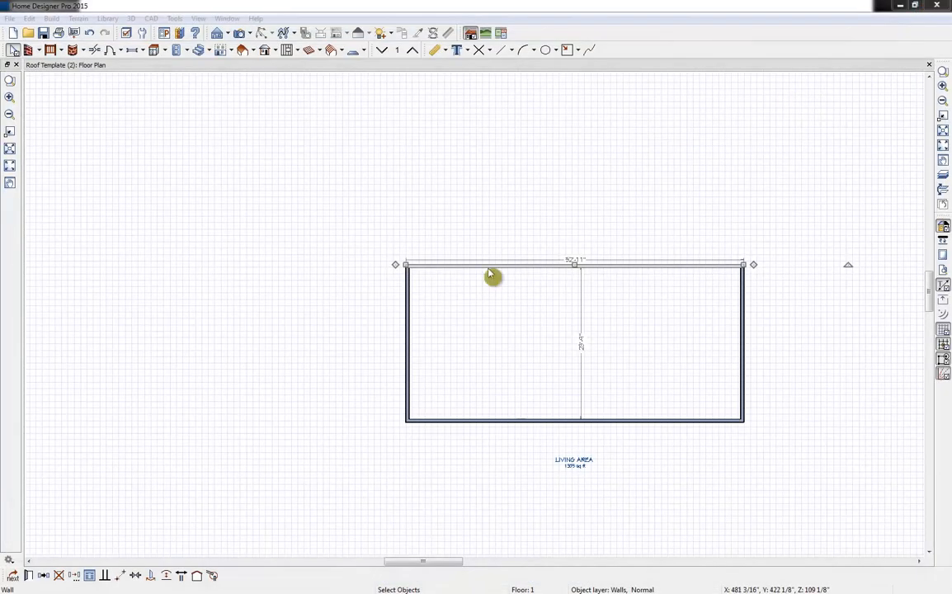
middle_click_drag(591, 325, 517, 305)
scroll(544, 297, "up", 1)
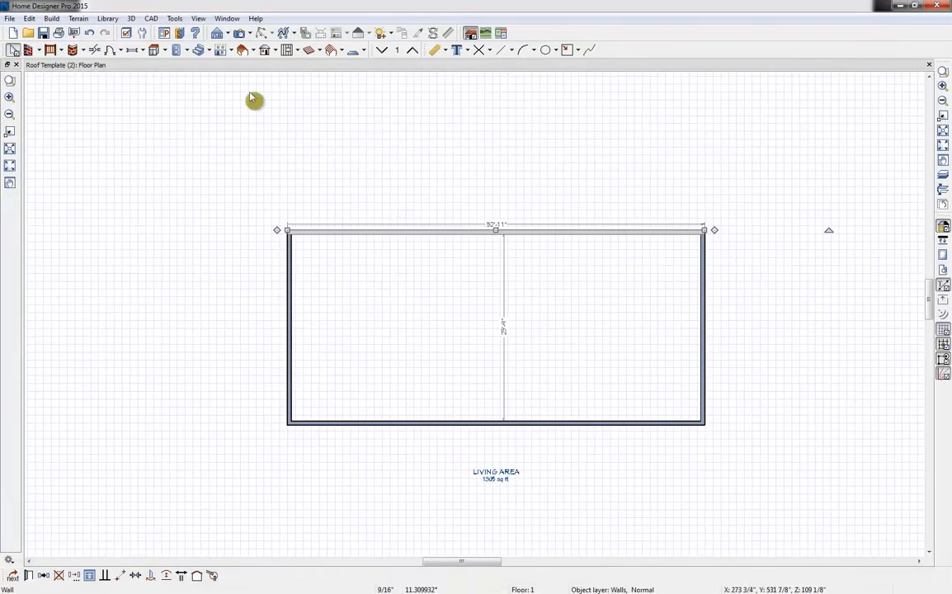
left_click(29, 49)
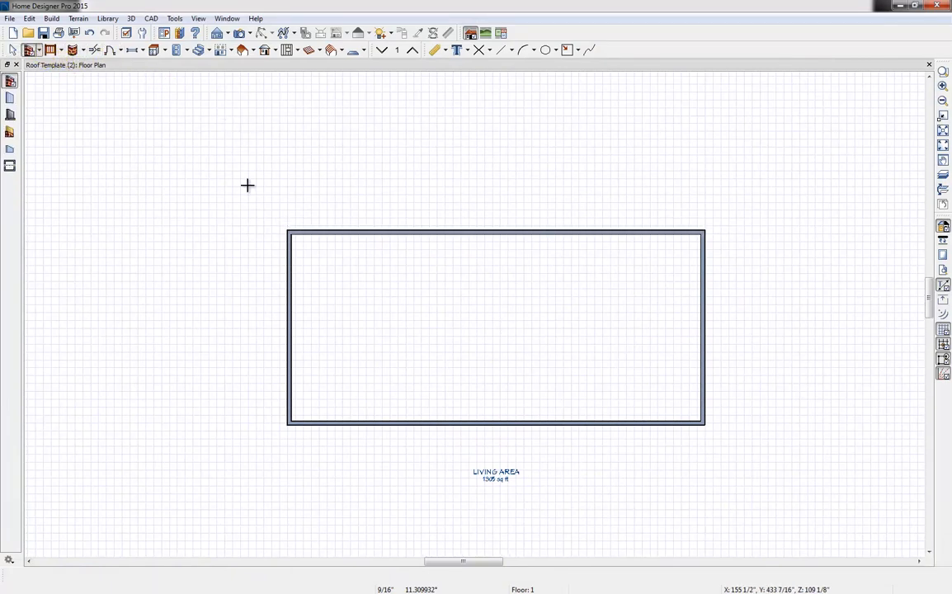
left_click_drag(472, 419, 460, 232)
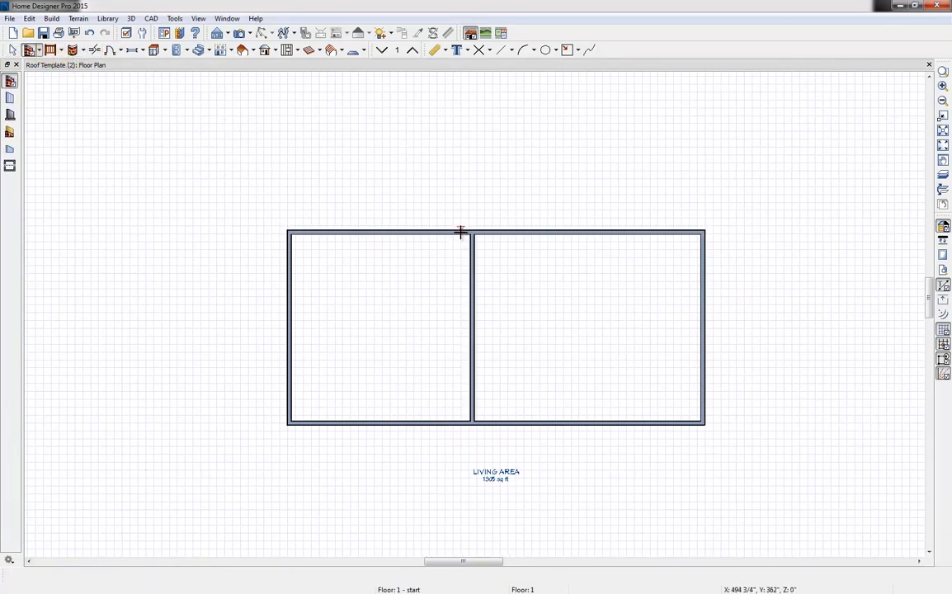
key("space")
- Change the dividing wall's type to Interior-6
left_click(474, 293)
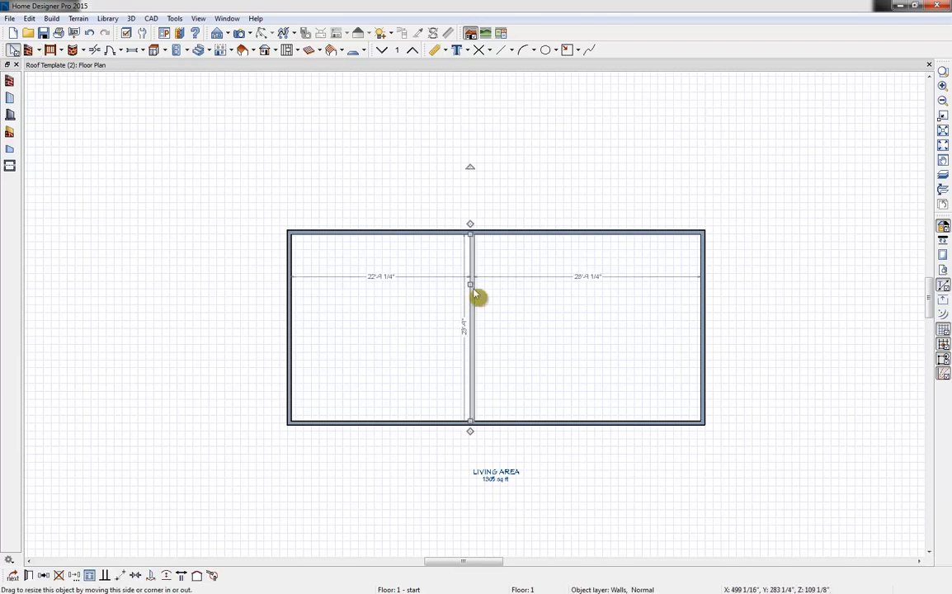
left_click(13, 575)
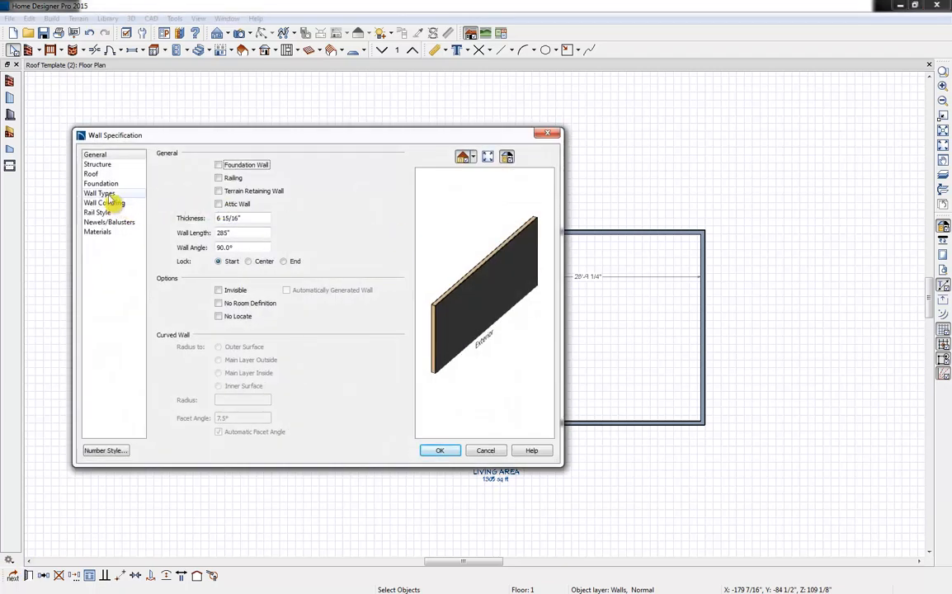
left_click(99, 193)
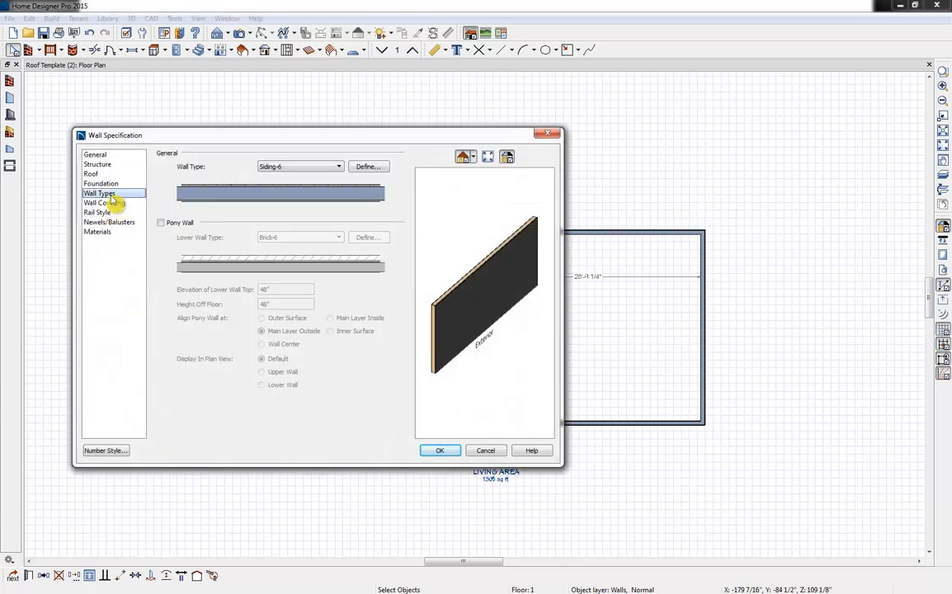
left_click(299, 167)
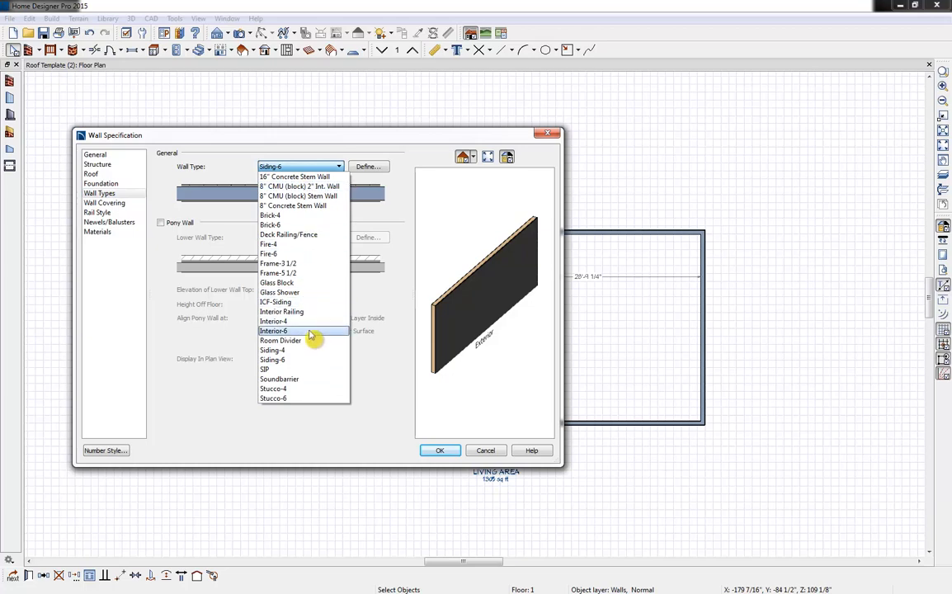
left_click(313, 330)
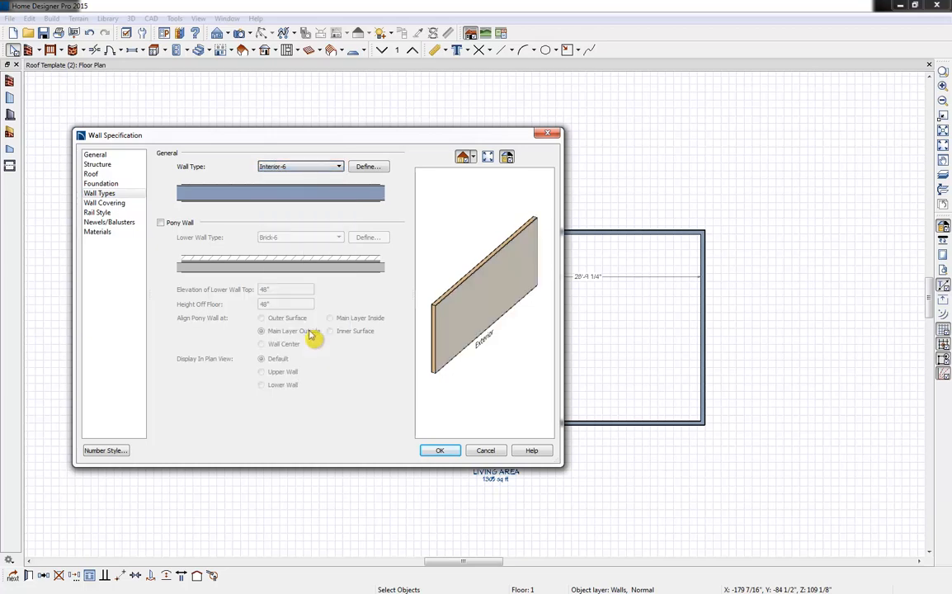
left_click(440, 452)
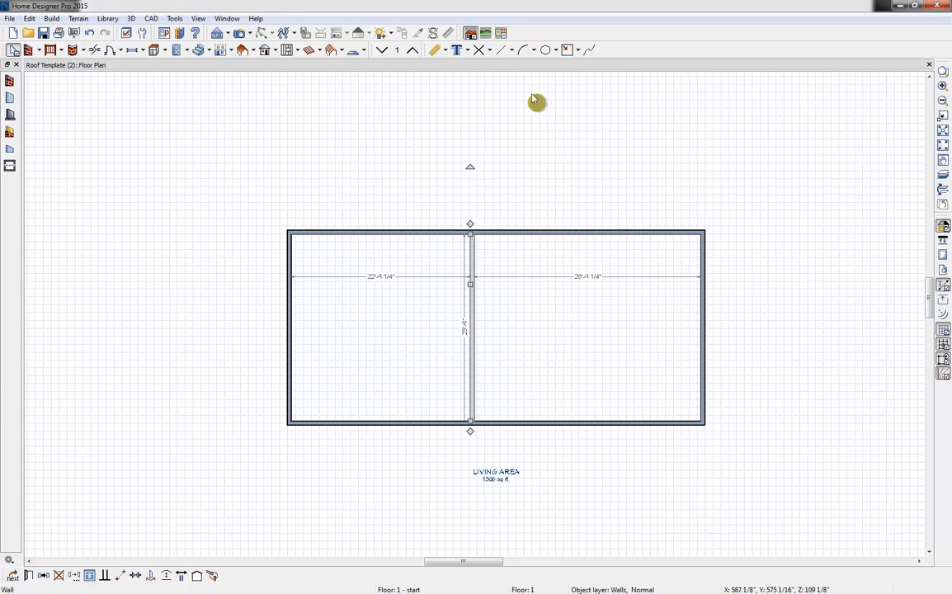
- Build a second floor derived from the 1st floor plan, accepting the default floor settings
left_click(230, 51)
left_click(247, 79)
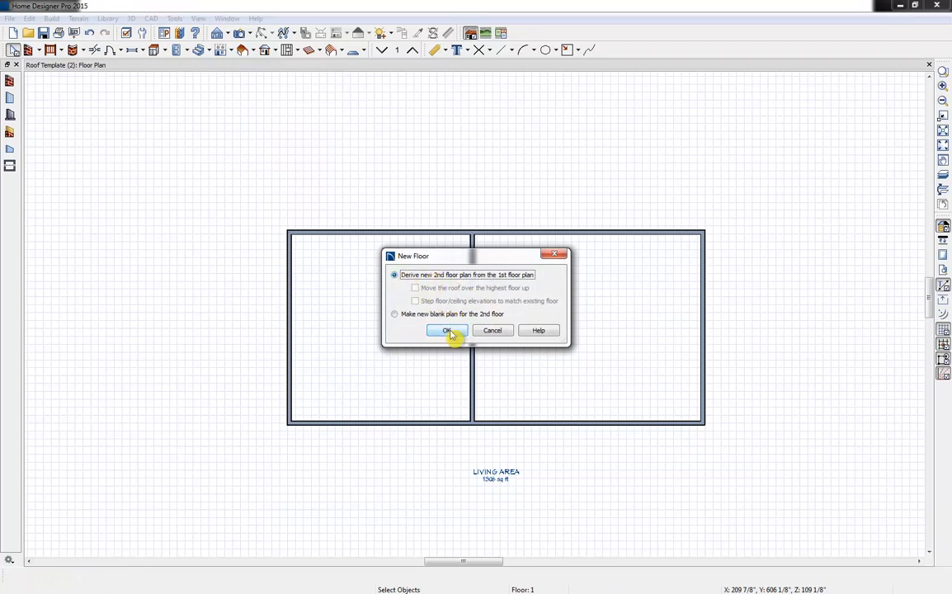
left_click(447, 330)
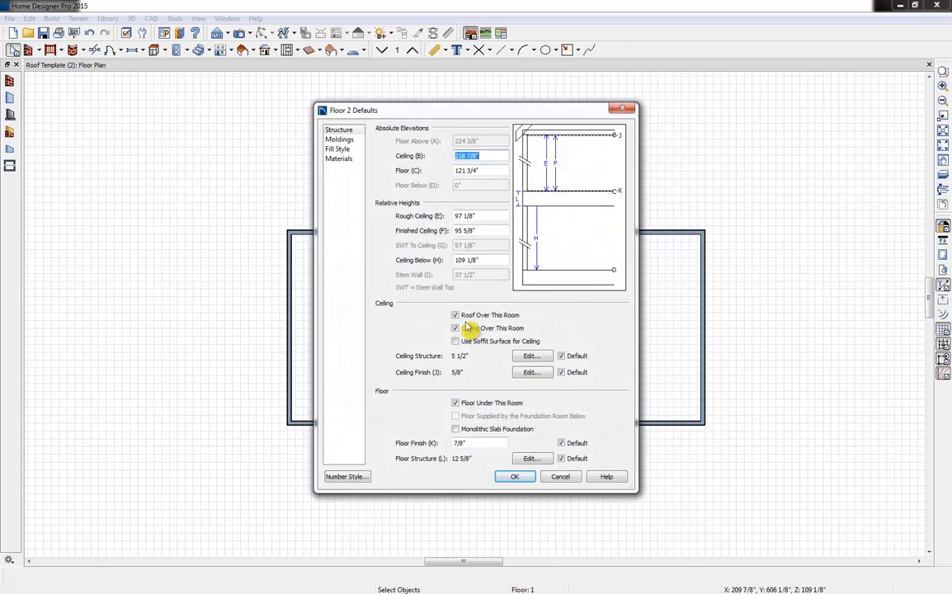
left_click(515, 477)
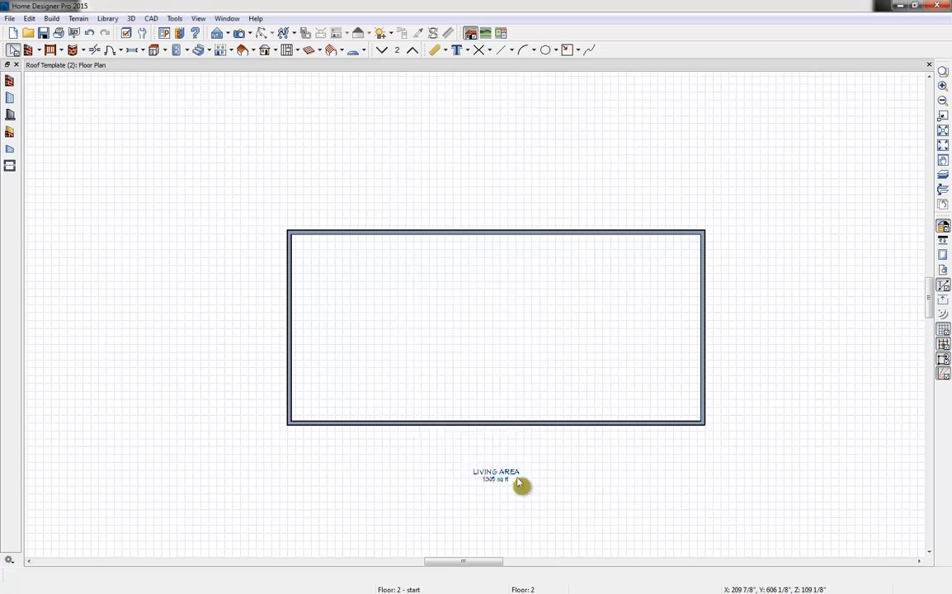
- Create a perspective full overview of the house and tile it beside the floor plan
left_click(258, 49)
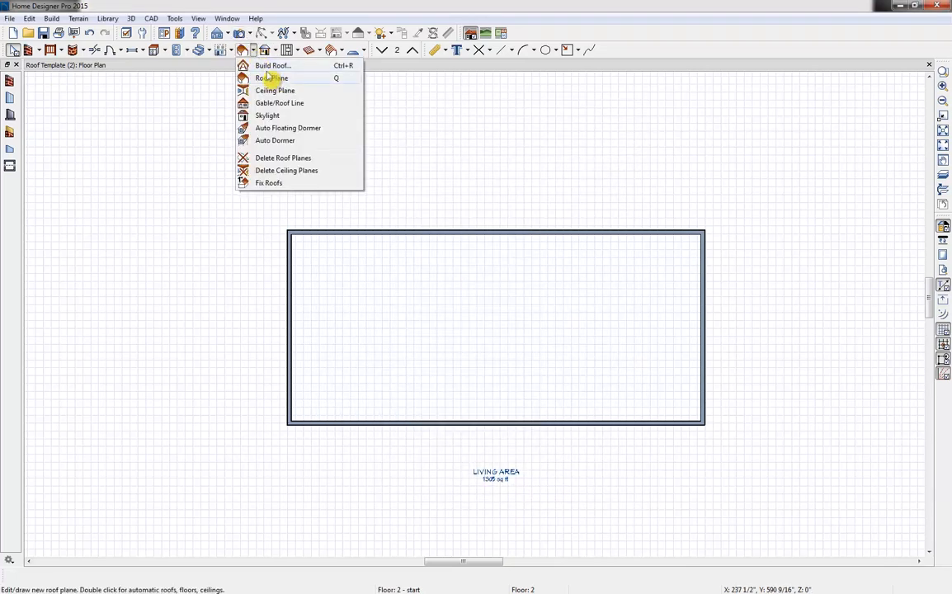
left_click(261, 35)
left_click(289, 79)
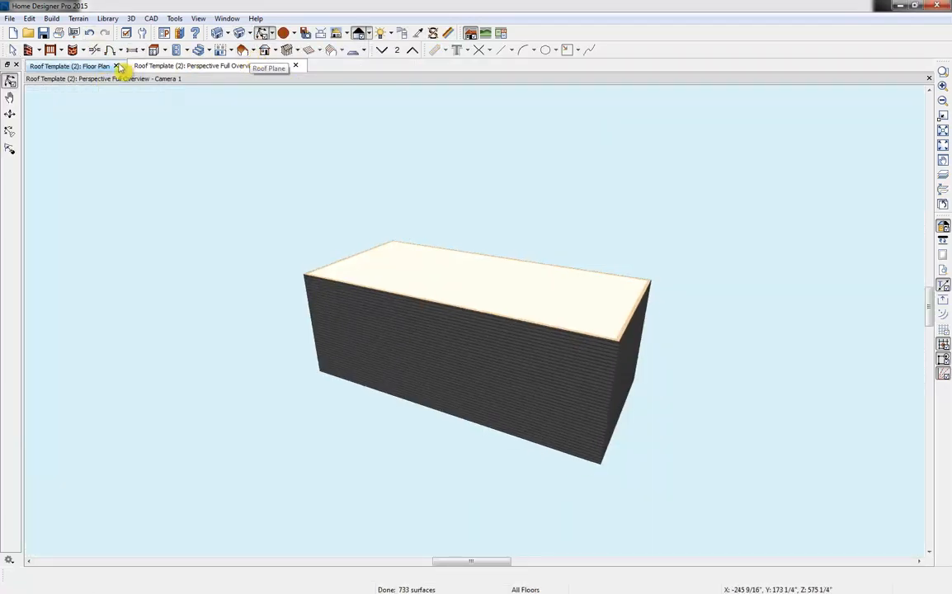
mouse_move(240, 66)
left_mouse_down()
mouse_move(171, 98)
mouse_move(148, 70)
mouse_move(247, 53)
left_mouse_up()
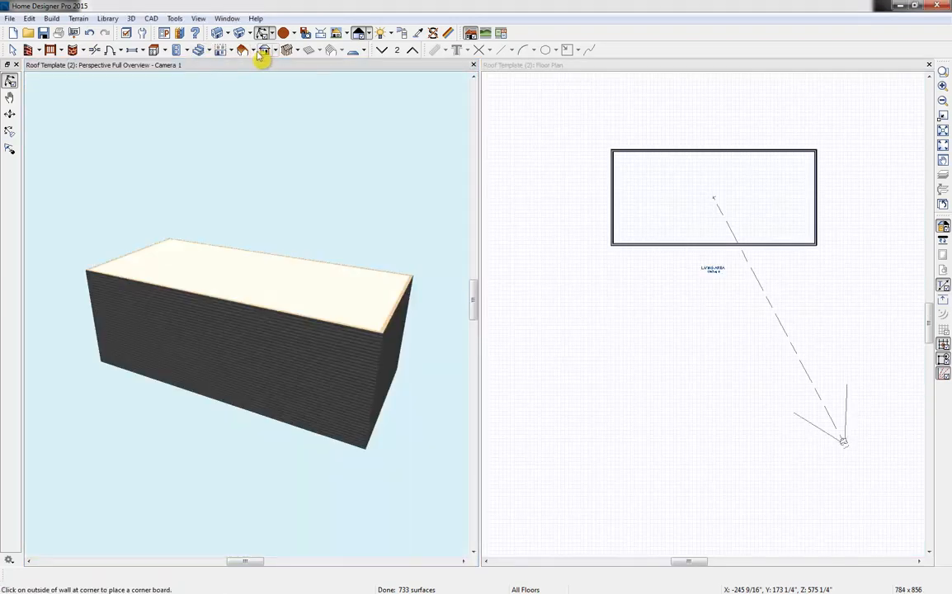
- Build the roof automatically with Ignore Top (2nd) Floor and Auto Rebuild Roofs turned on, keeping the 8" pitch
left_click(251, 50)
left_click(273, 66)
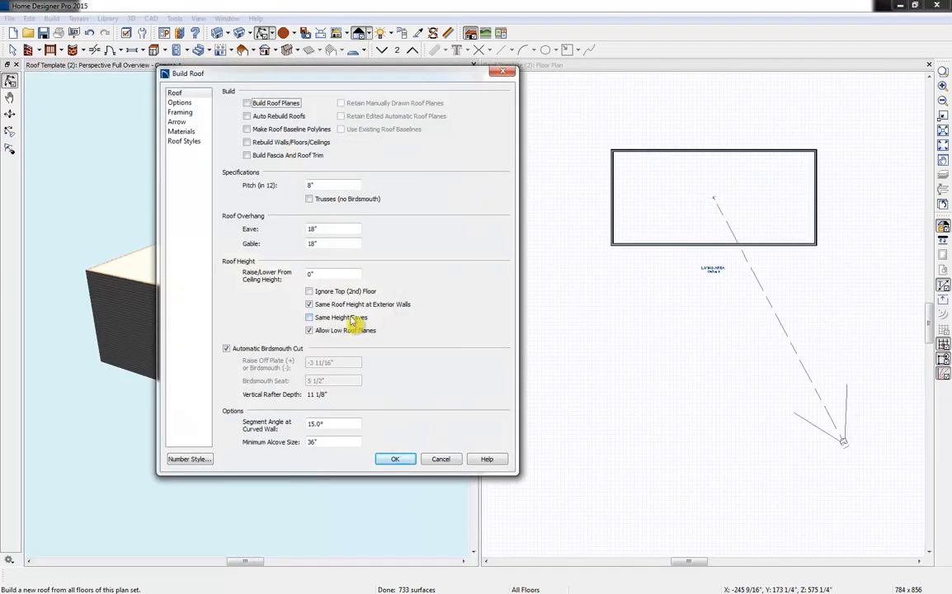
left_click(334, 292)
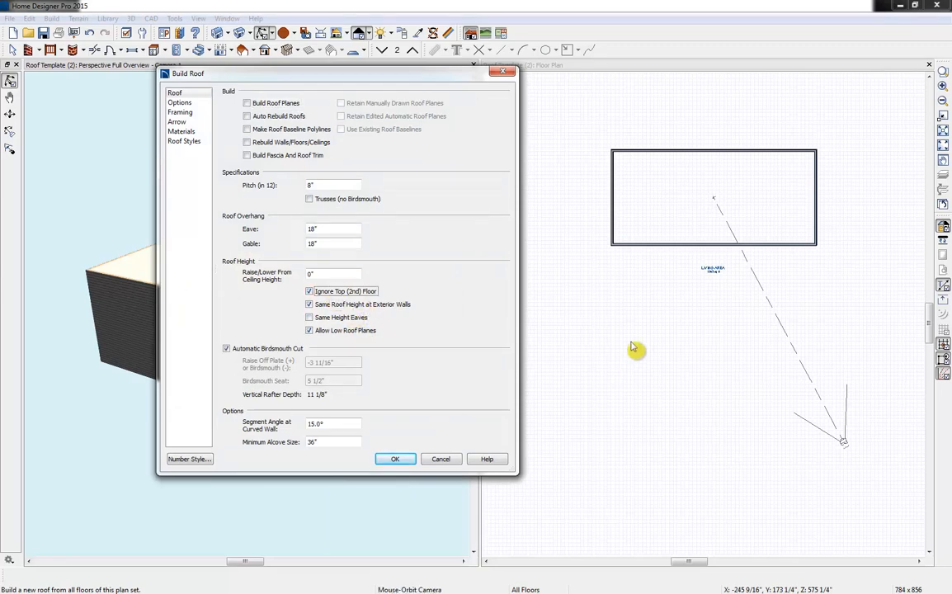
left_click(396, 462)
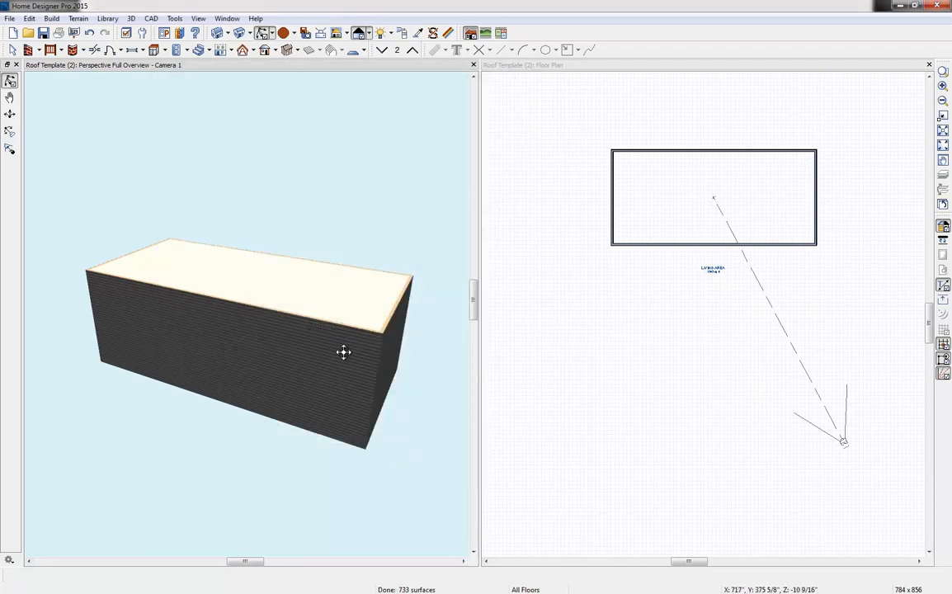
left_click(243, 50)
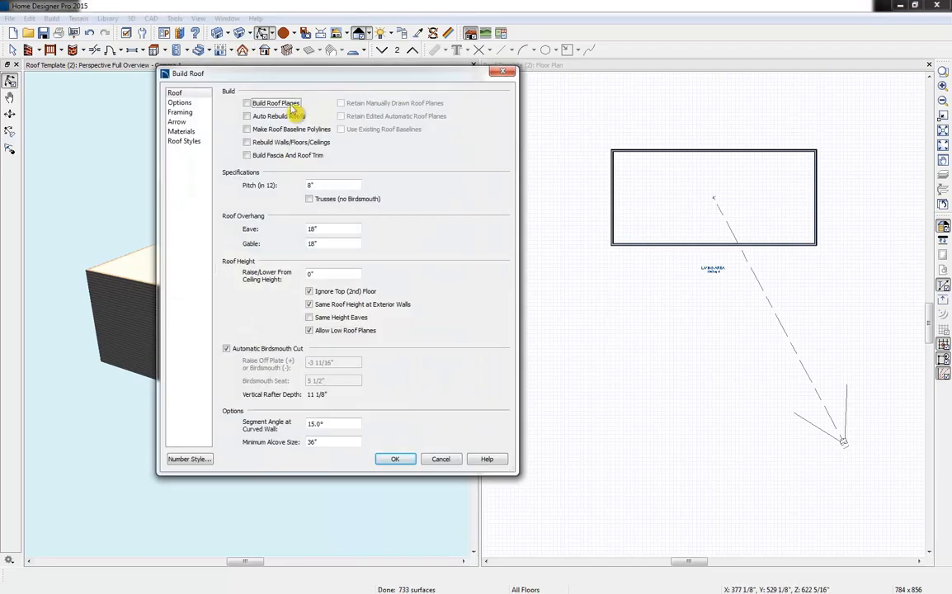
left_click(248, 117)
left_click(396, 459)
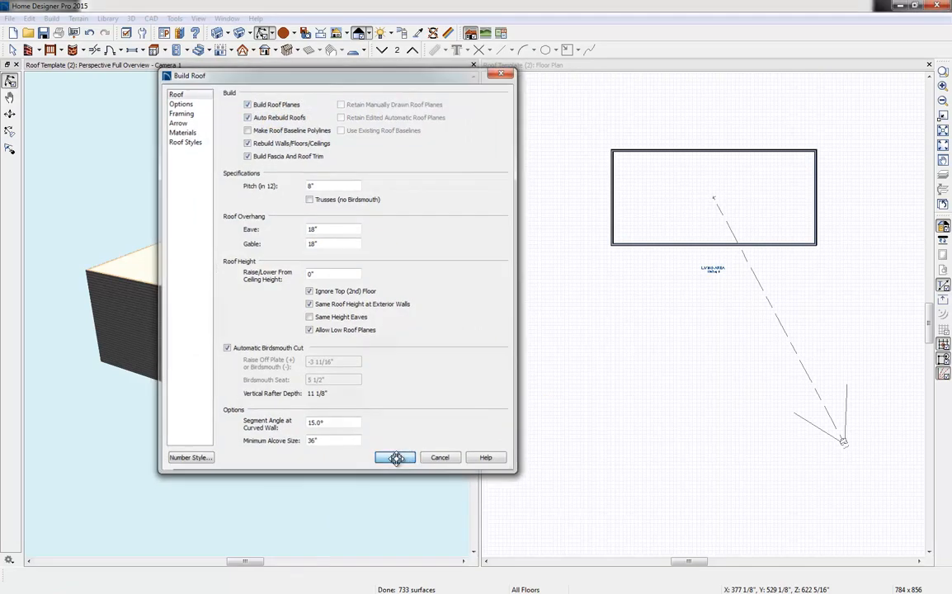
- Turn the left and right exterior end walls on floor 1 into full gable walls
middle_click_drag(694, 251, 700, 398)
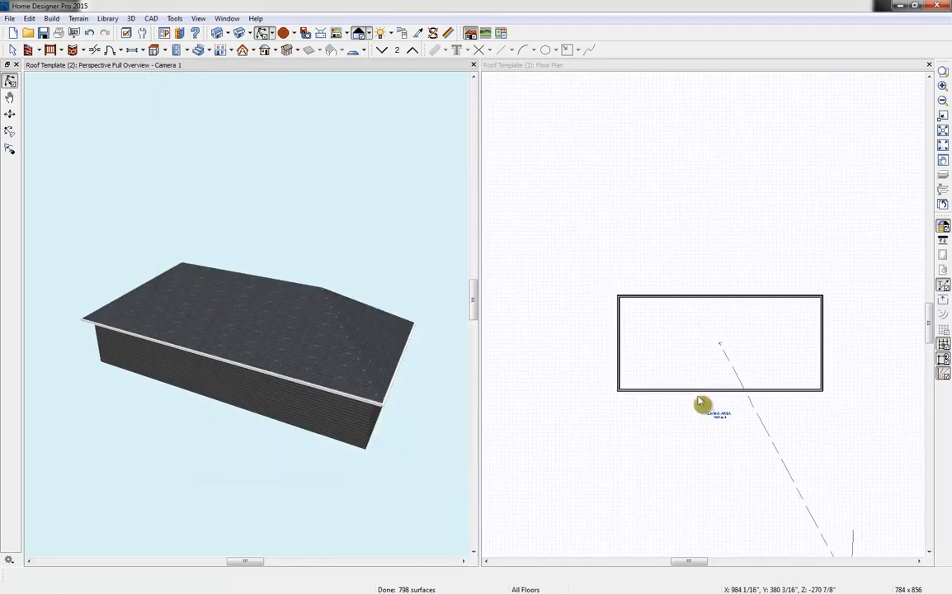
scroll(700, 397, "up", 2)
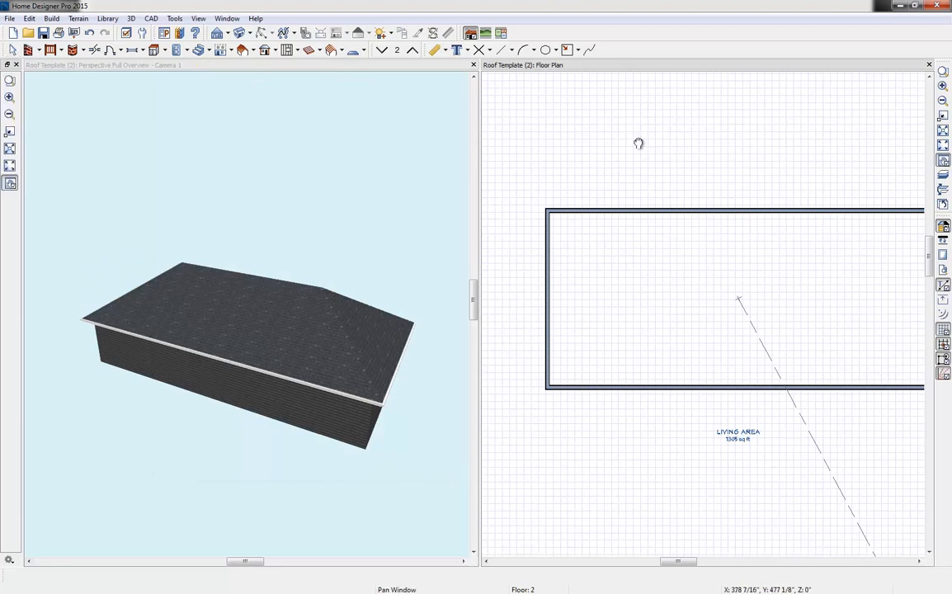
middle_click_drag(638, 144, 602, 147)
left_click(500, 261)
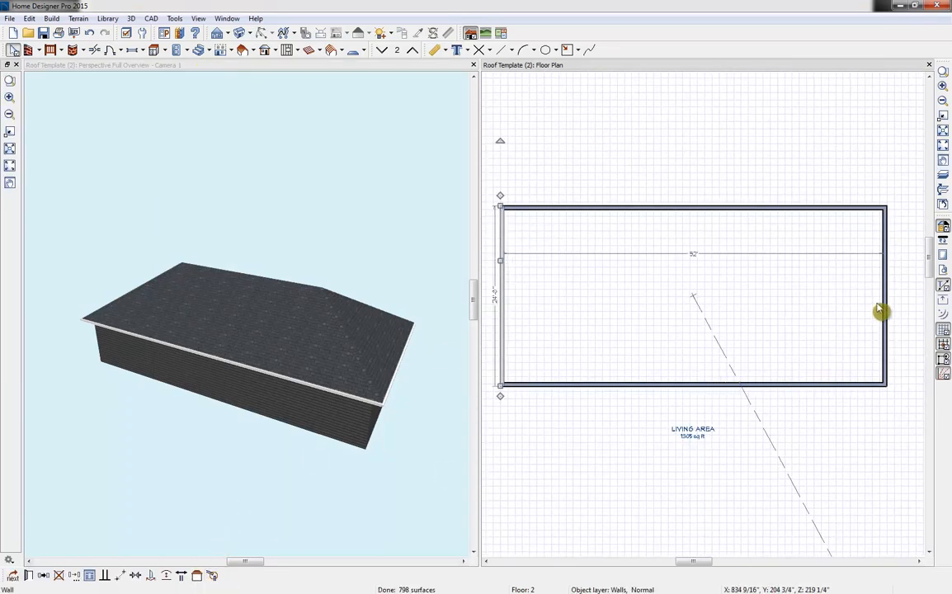
left_click(511, 75)
left_click(391, 53)
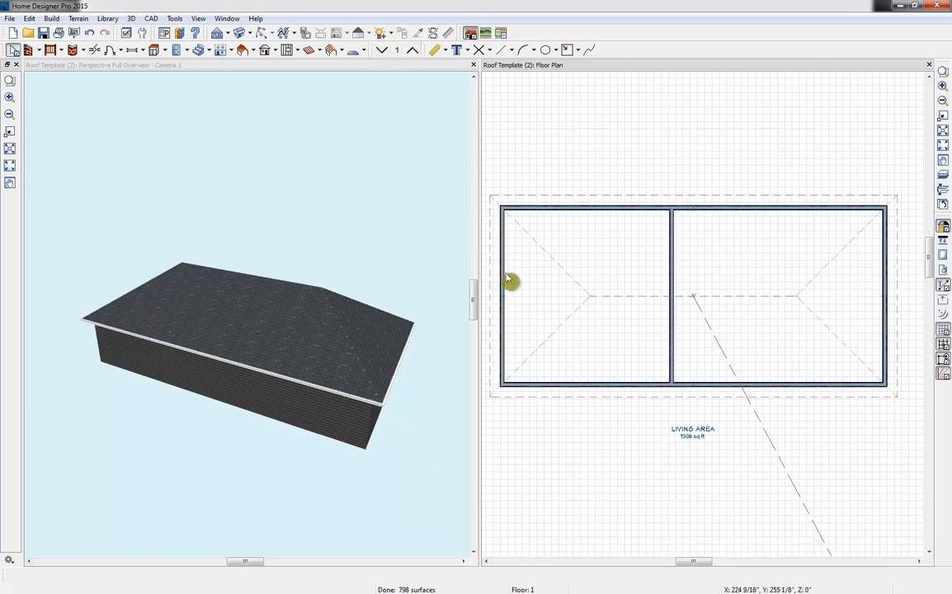
left_click(503, 278)
left_click(198, 582)
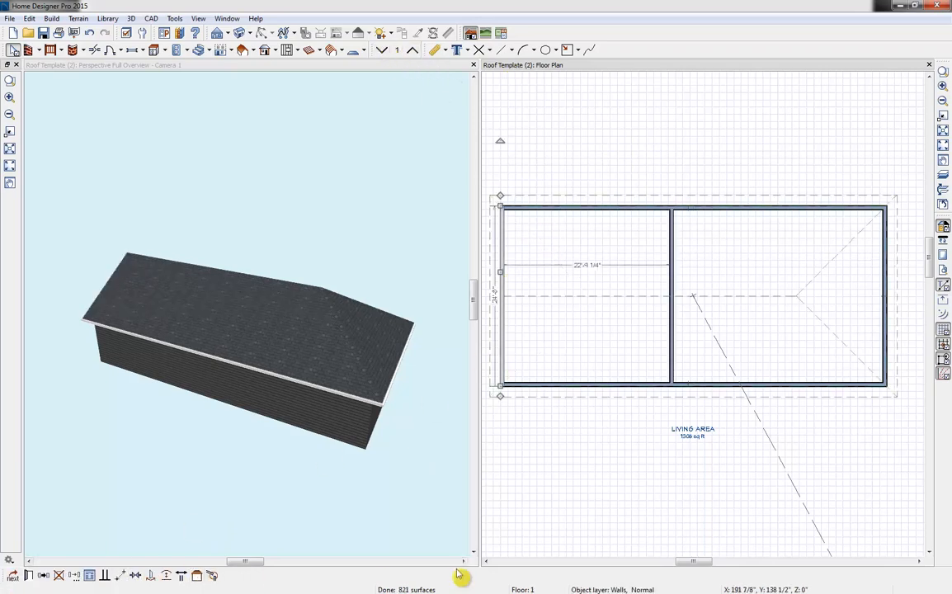
left_click(895, 314)
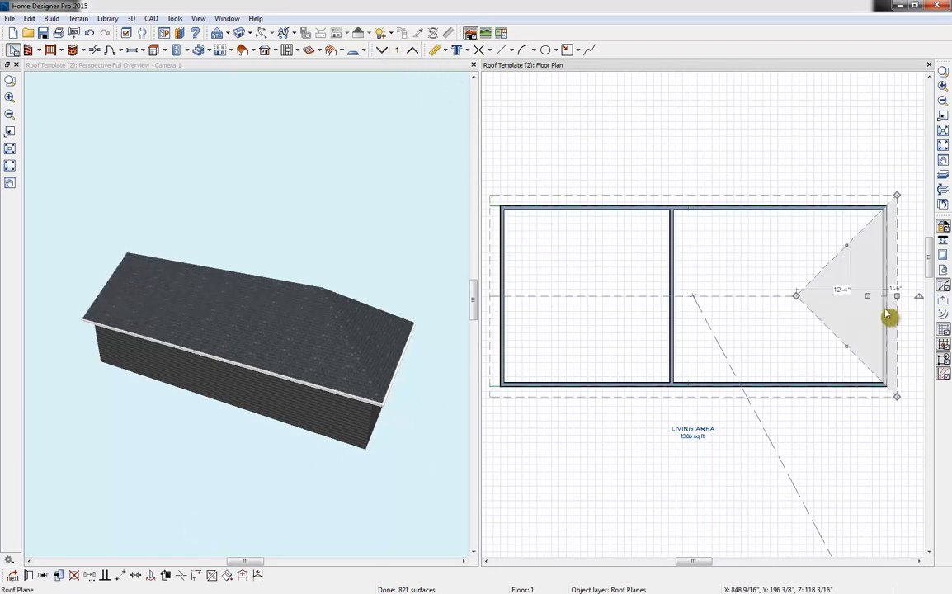
left_click(888, 314)
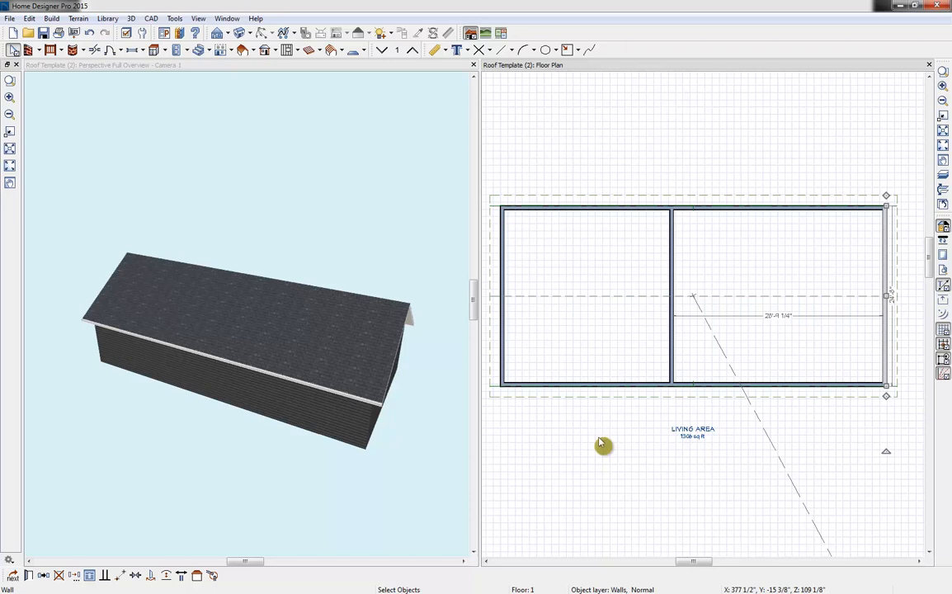
- Select both first-floor roof planes and move them to the floor above, turning Auto Rebuild Roofs off
left_click(243, 50)
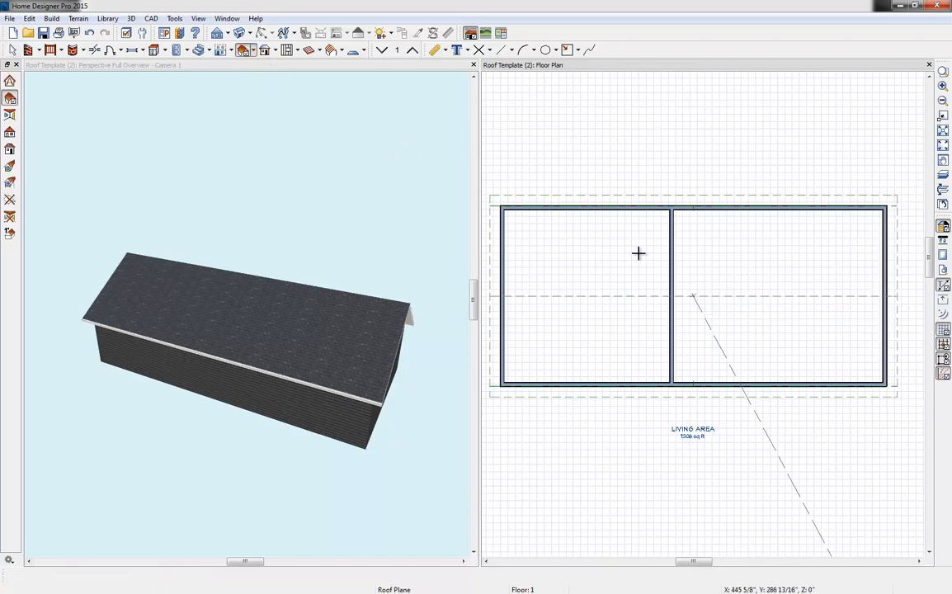
left_click(669, 321)
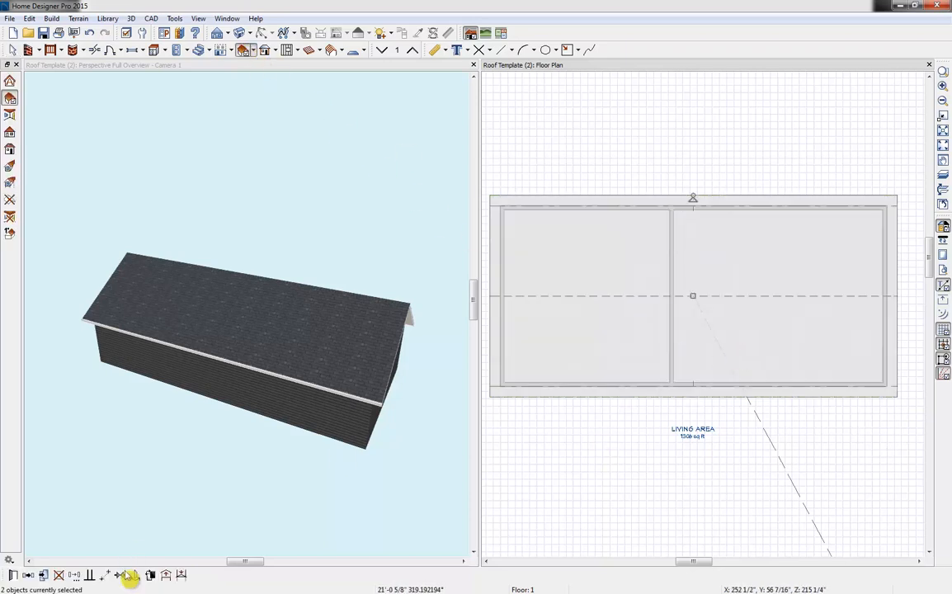
left_click(165, 577)
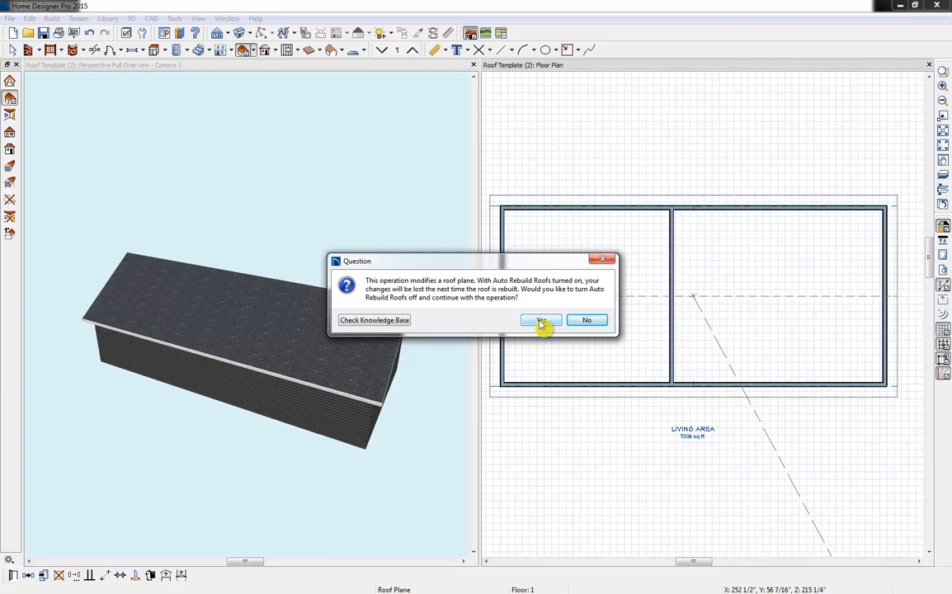
left_click(541, 321)
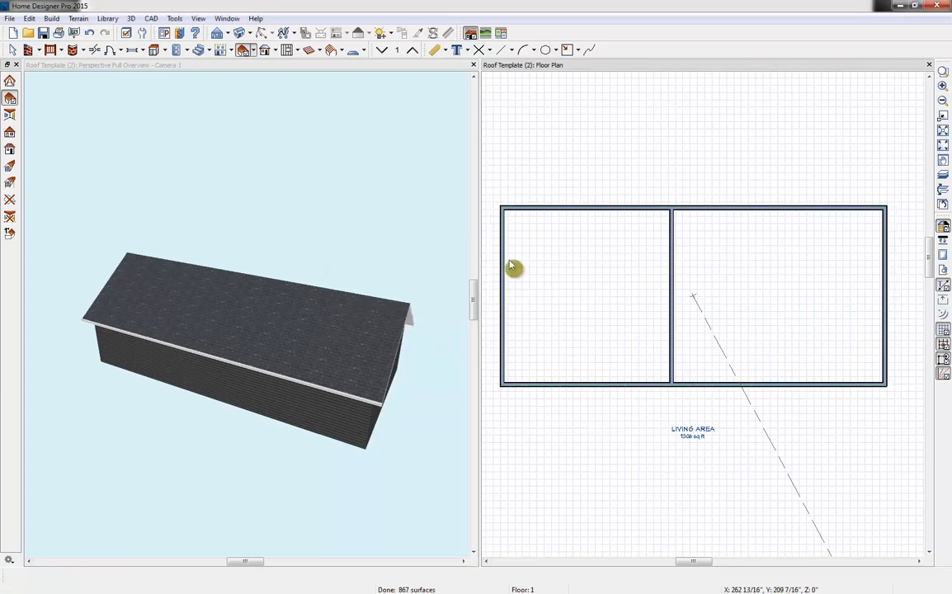
- On floor 2, show the reference floor and draw a front-to-back dividing wall aligned with the interior wall below
left_click(413, 49)
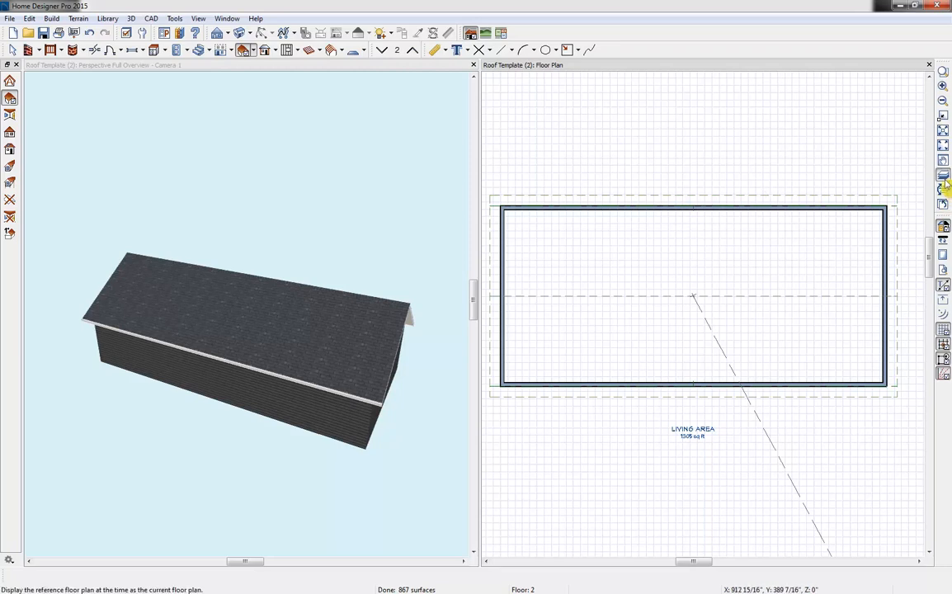
left_click(943, 175)
left_click(28, 50)
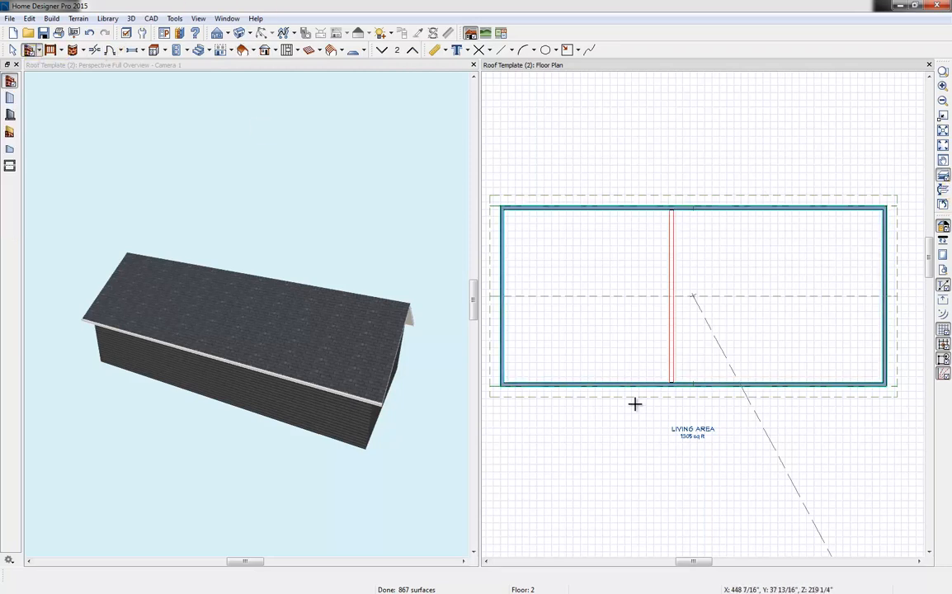
left_click_drag(670, 382, 672, 208)
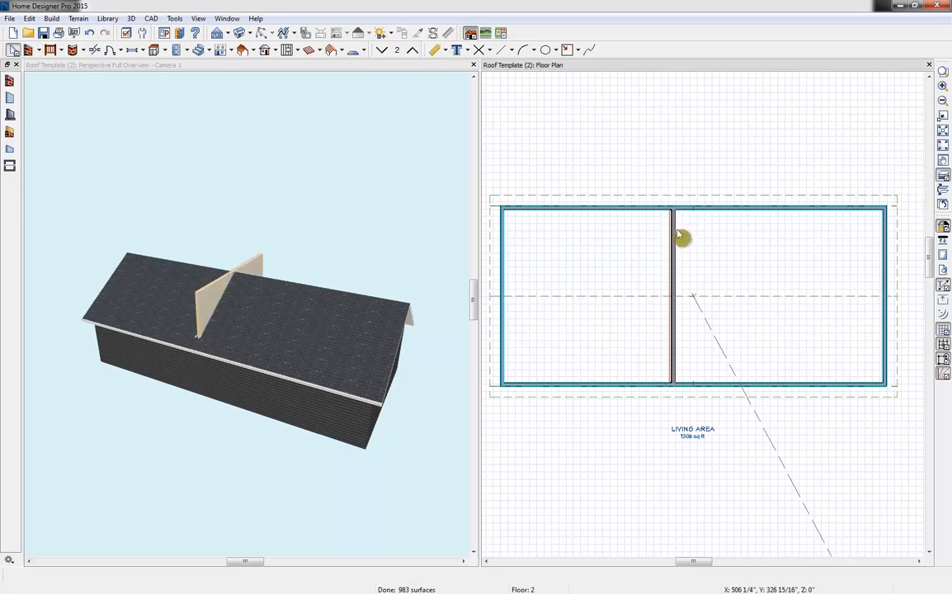
left_click(675, 236)
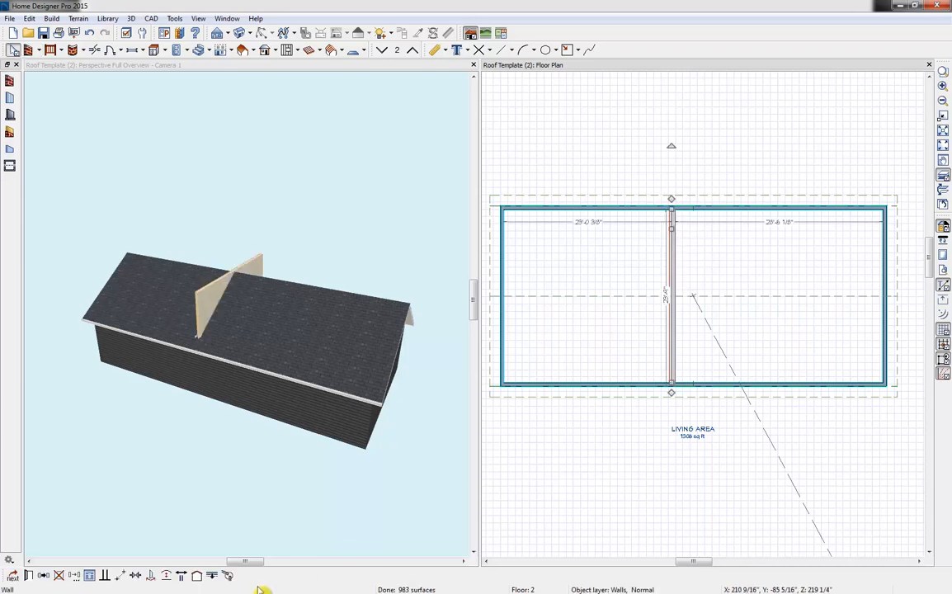
left_click(517, 525)
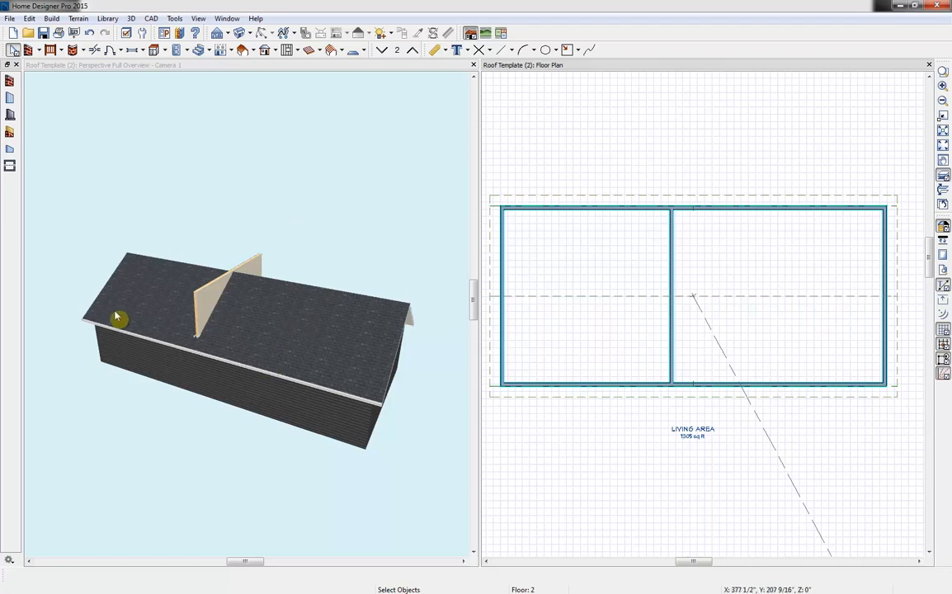
- Shorten the front and rear roof planes so their right edges end at the dividing wall
left_click(599, 289)
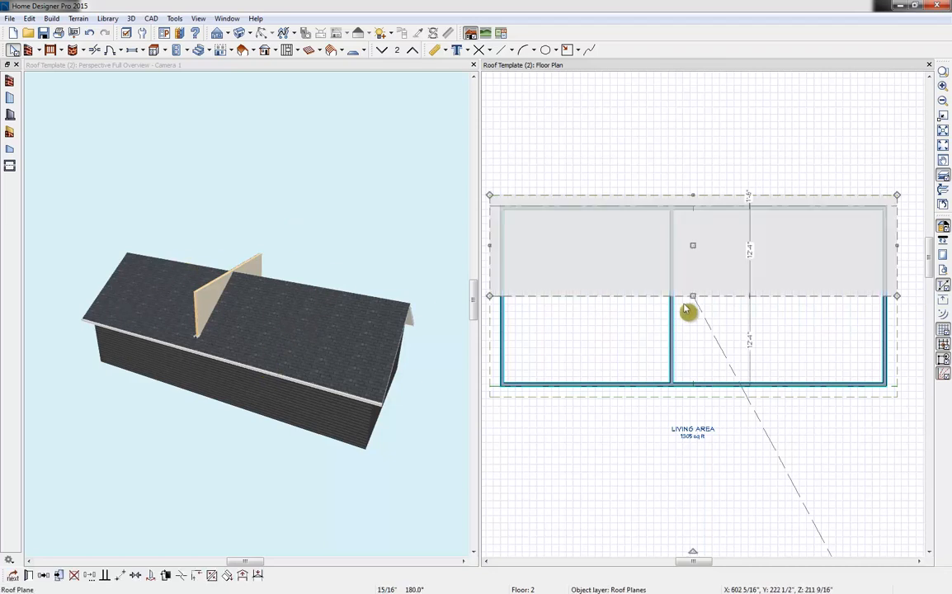
left_click_drag(917, 256, 673, 263)
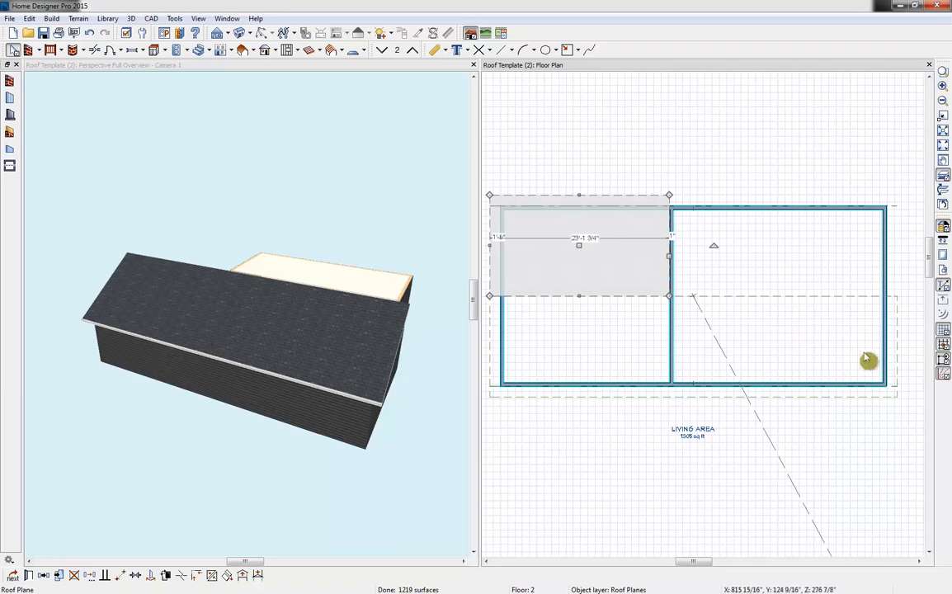
left_click(899, 345)
left_click_drag(900, 345, 665, 350)
left_click(283, 234)
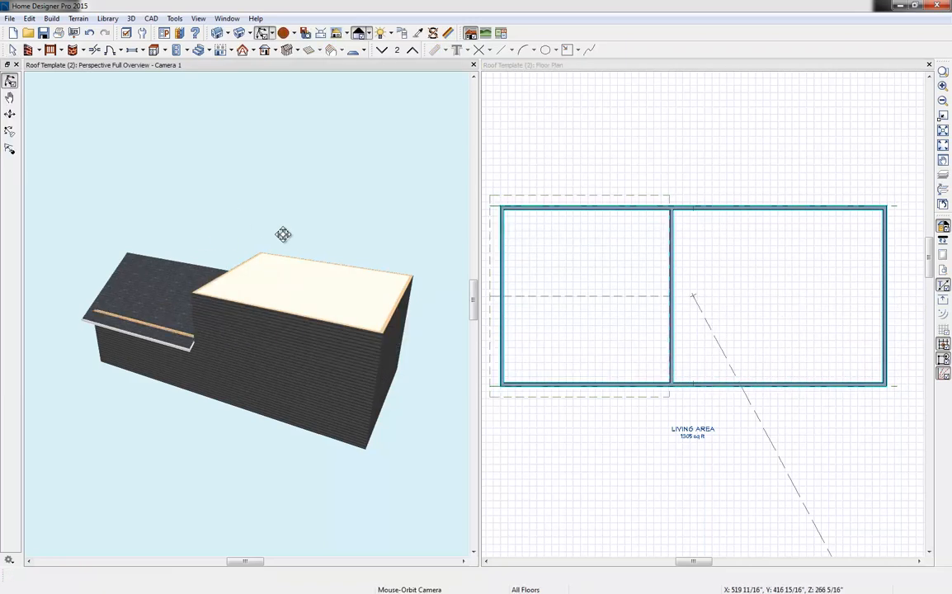
left_click_drag(283, 234, 287, 251)
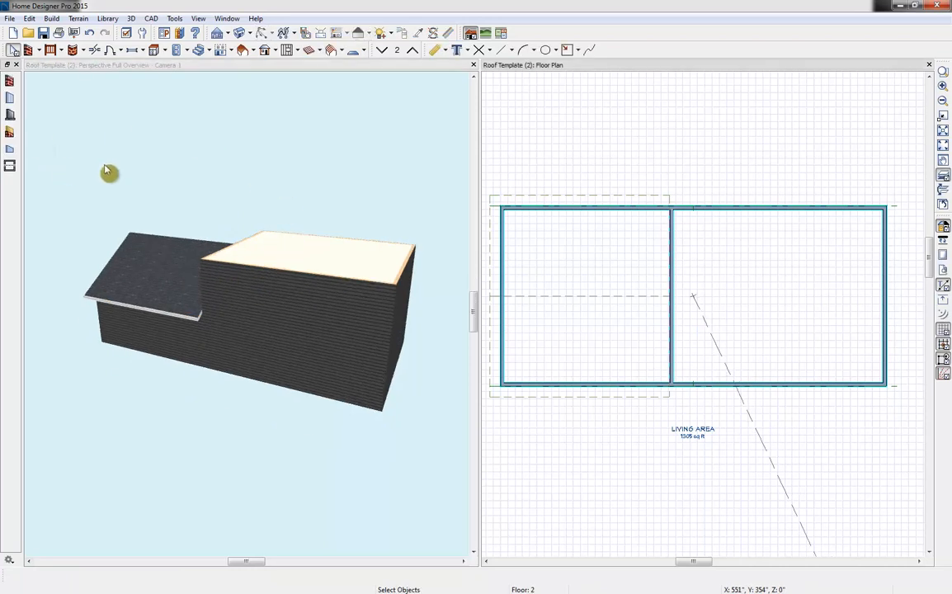
- Draw two opposing roof planes over the two-story section, a rear one with a baseline about 25' long and a front one
left_click(246, 50)
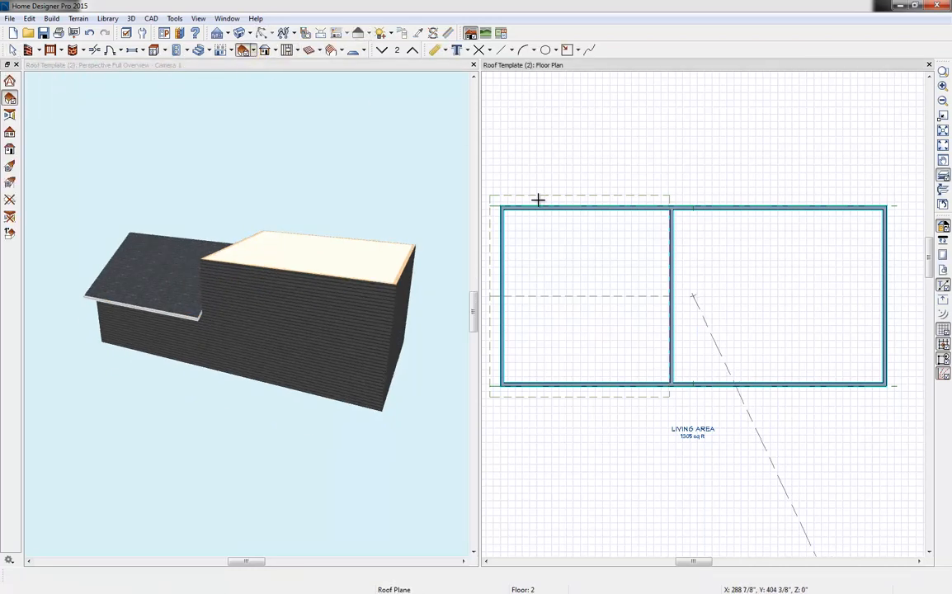
left_click_drag(684, 205, 866, 207)
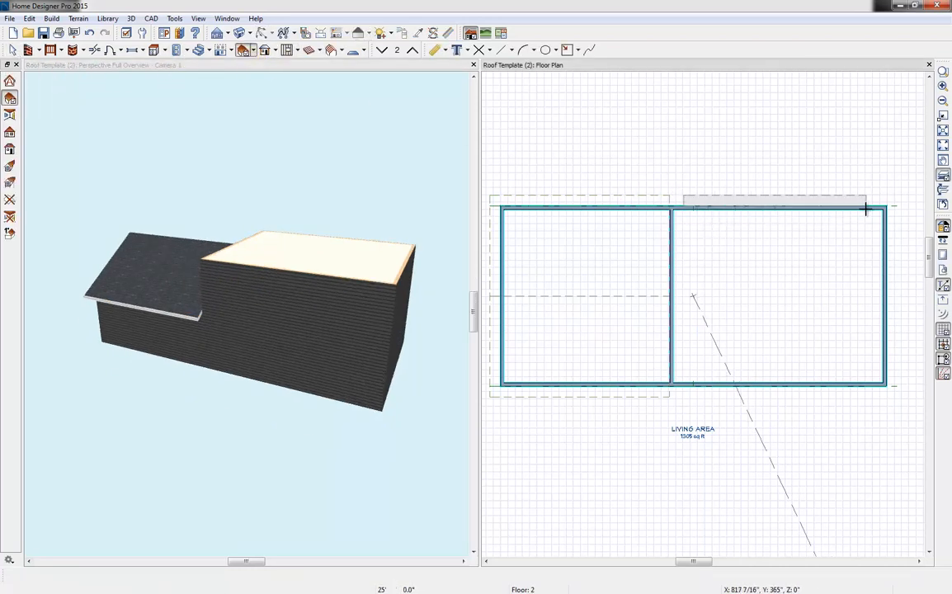
left_click(854, 270)
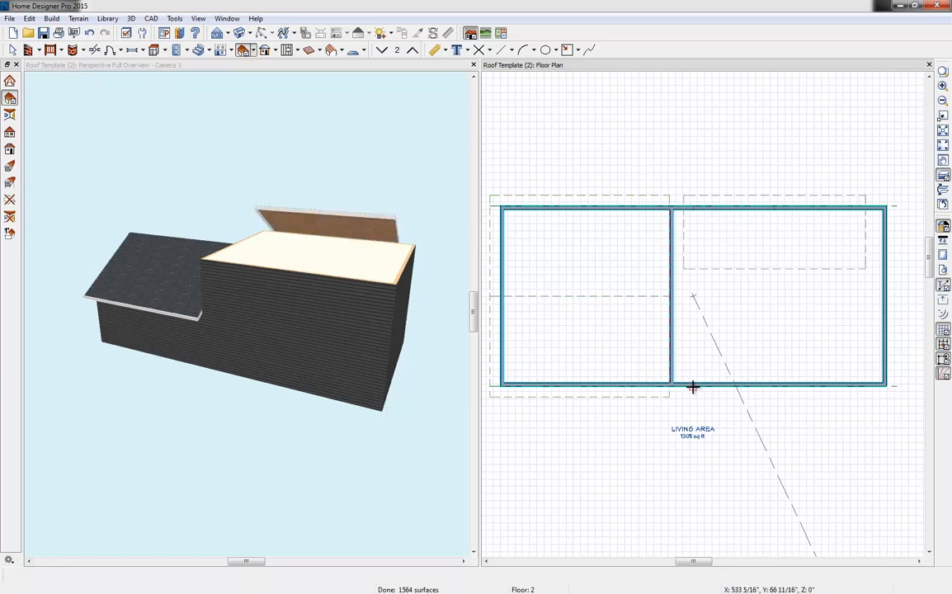
left_click_drag(692, 387, 853, 393)
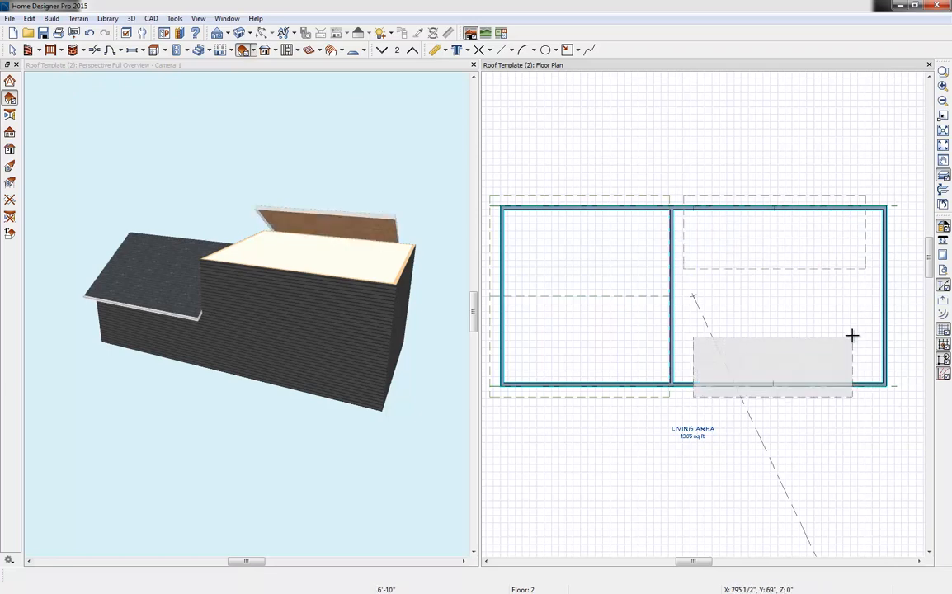
left_click(850, 323)
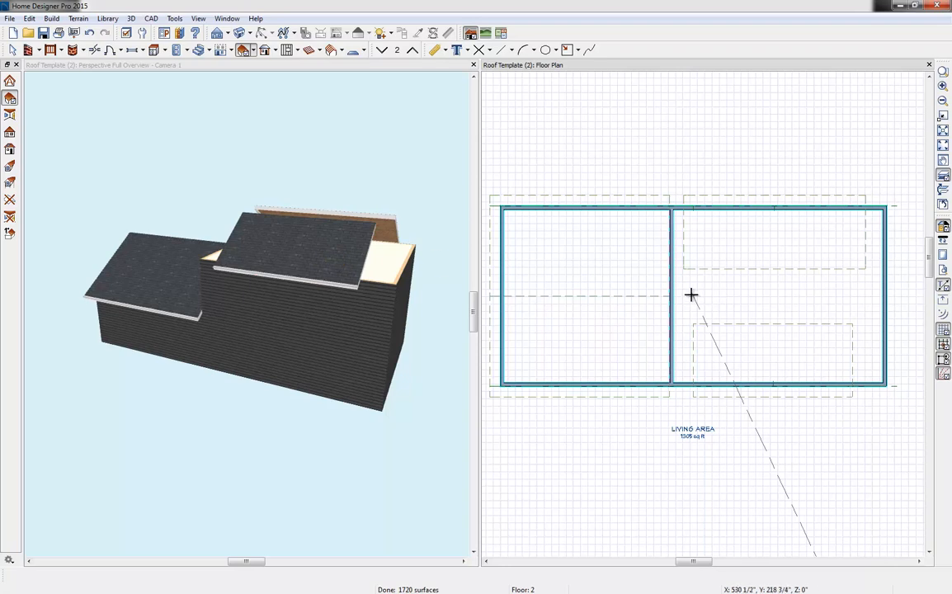
- Extend the left edges of the two upper roof planes about 1'-6" past the dividing wall
key("space")
left_click(693, 352)
left_click_drag(693, 347, 658, 345)
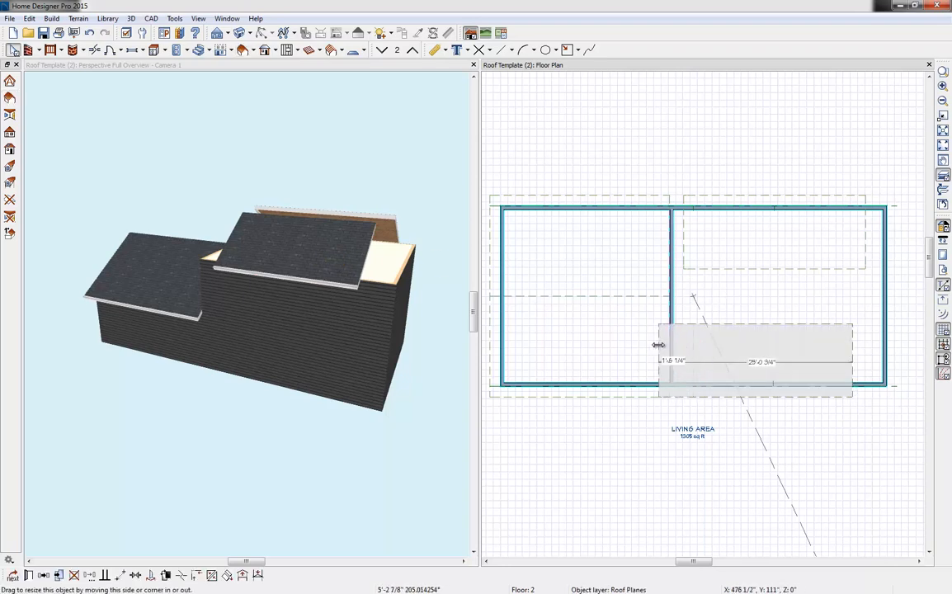
left_click(688, 251)
left_click_drag(686, 249, 658, 246)
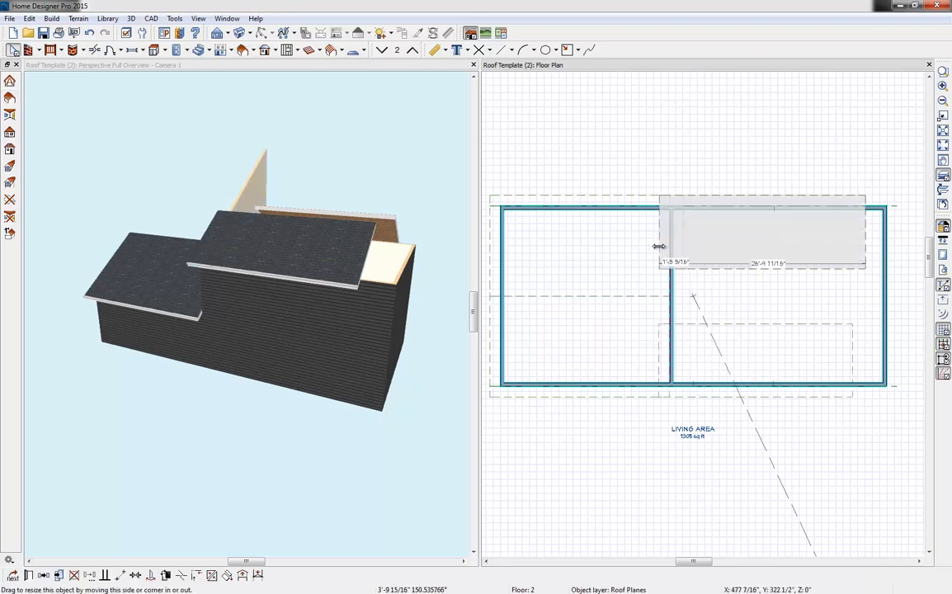
- Extend the right edge of the rear upper roof plane about 2'-4" past the right exterior wall
left_click(243, 168)
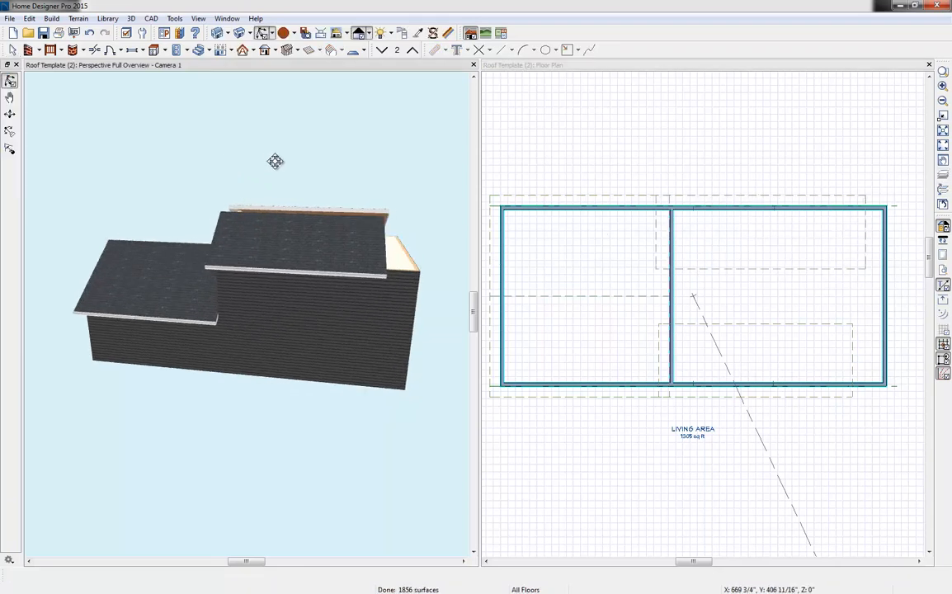
left_click(869, 253)
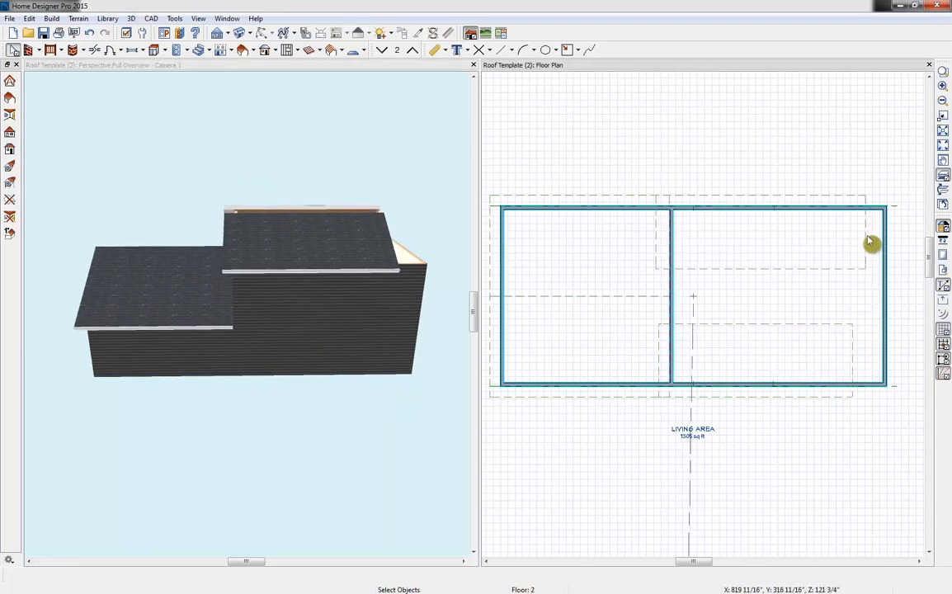
left_click(866, 241)
left_click_drag(865, 232, 903, 232)
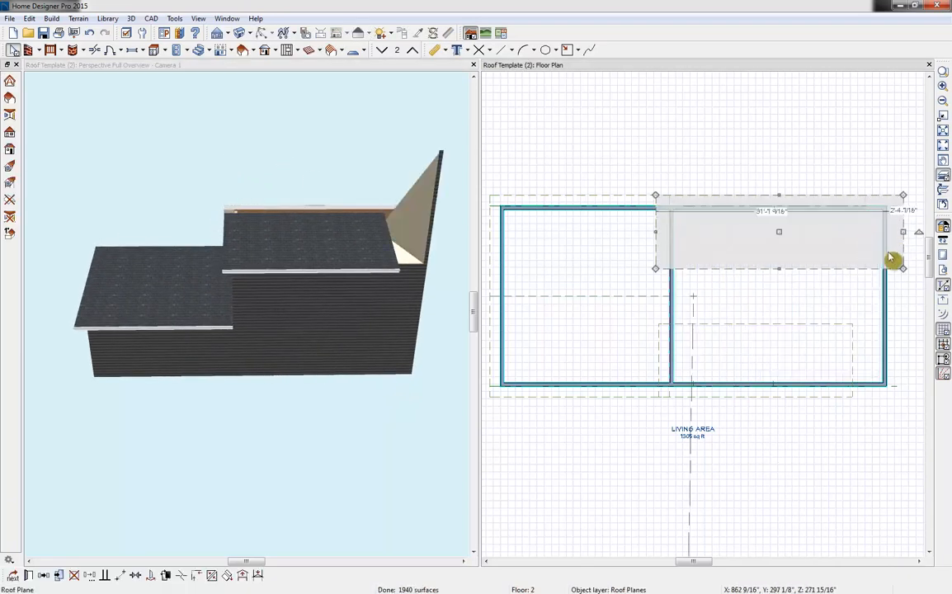
- Extend the front upper roof plane past the right exterior wall and join it to the rear upper plane at the ridge
left_click(849, 348)
left_click_drag(856, 349, 910, 341)
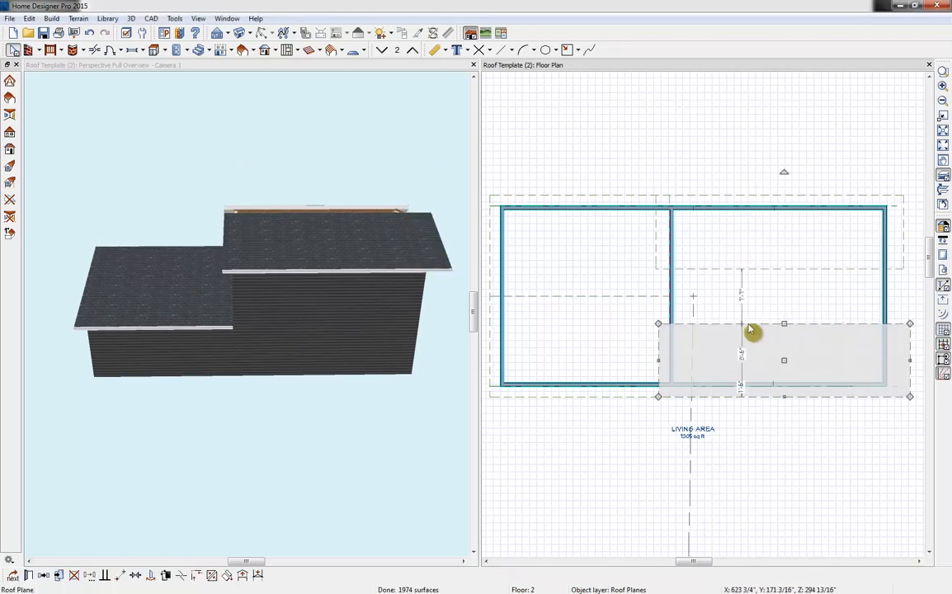
key("2")
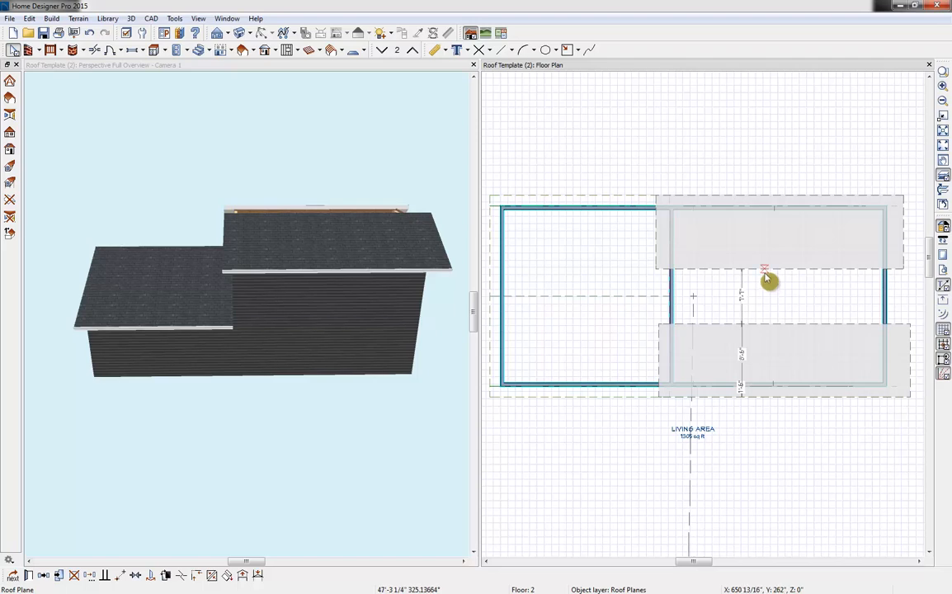
left_click(766, 280)
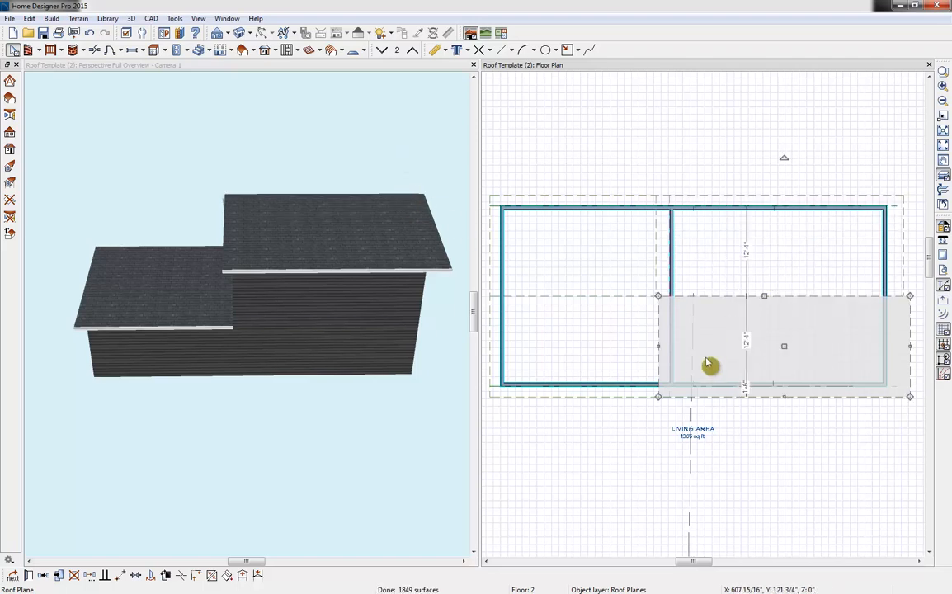
- Align the left and right edges of the front upper roof plane with those of the rear upper plane
left_click_drag(659, 346, 654, 271)
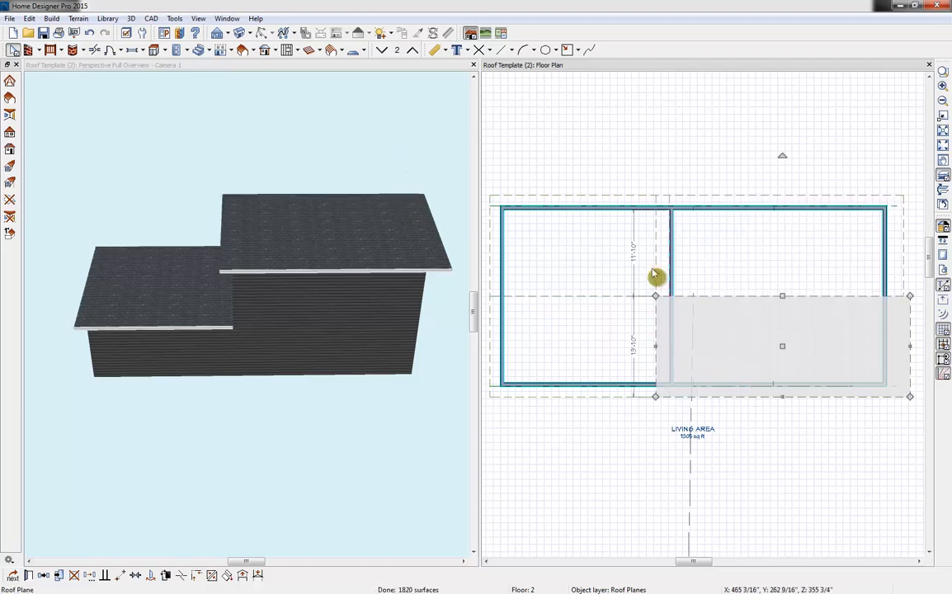
left_click_drag(910, 347, 906, 262)
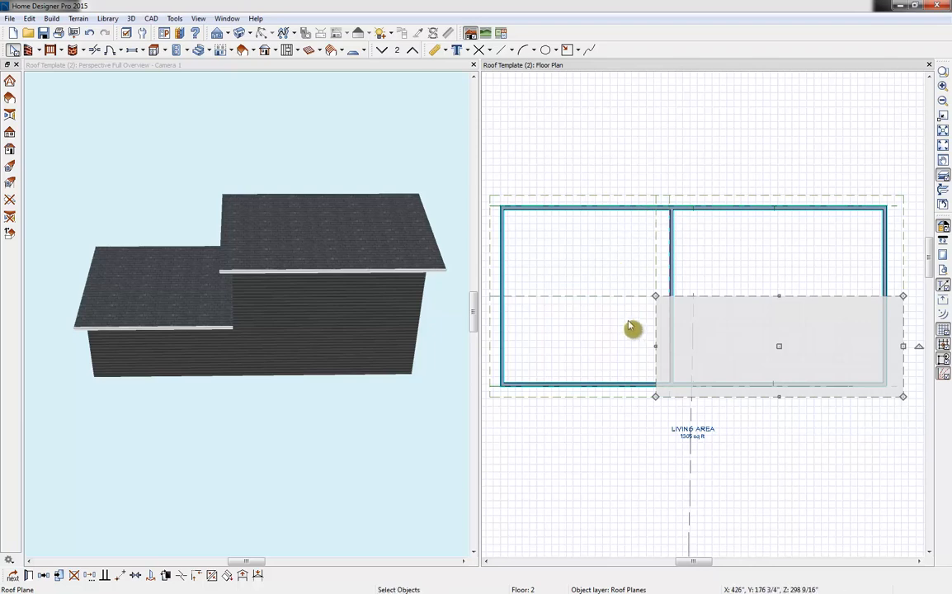
key("Escape")
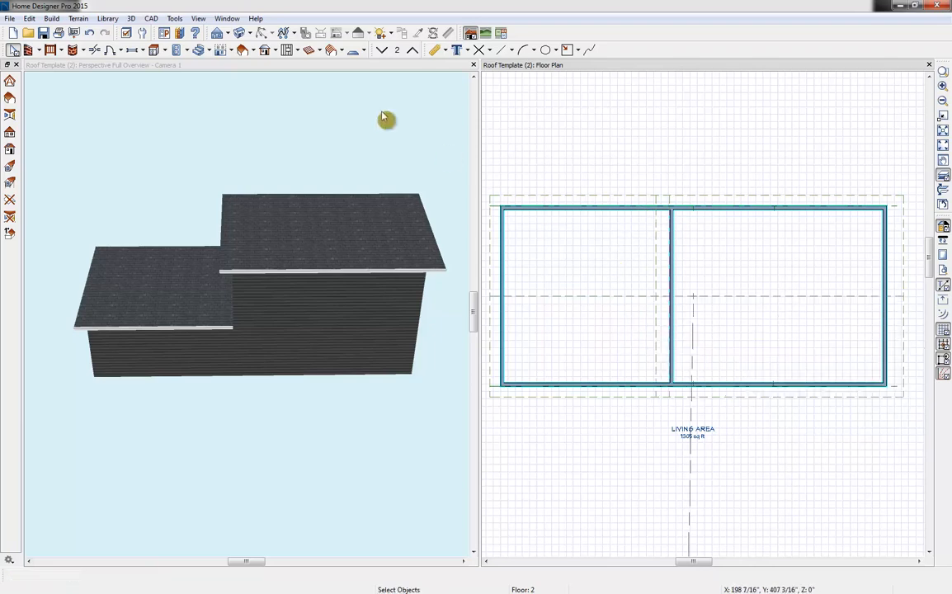
- Select all four roof planes together and set their pitch to 12"
left_click(245, 51)
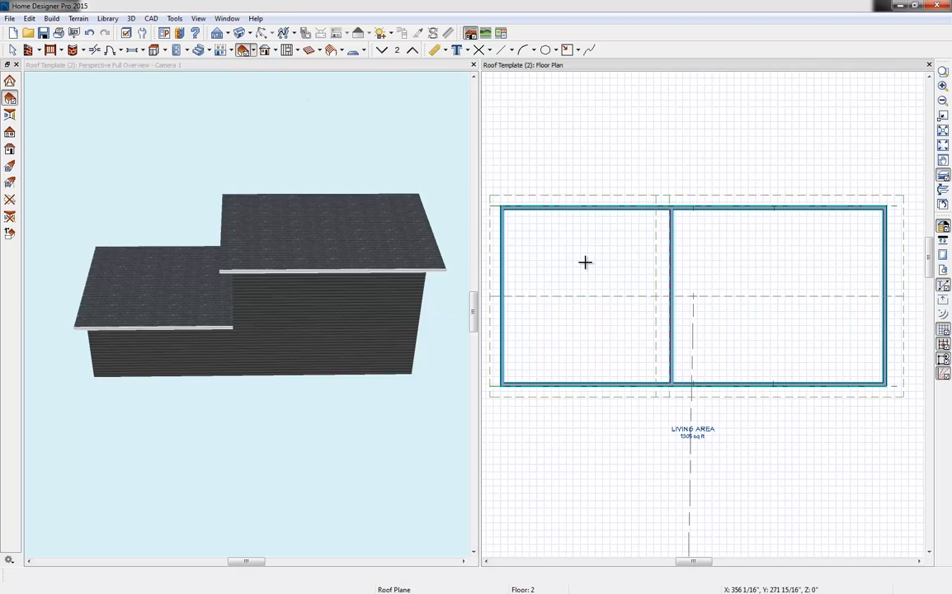
mouse_move(585, 262)
left_mouse_down("shift")
mouse_move(685, 331)
mouse_move(746, 344)
left_mouse_up("shift")
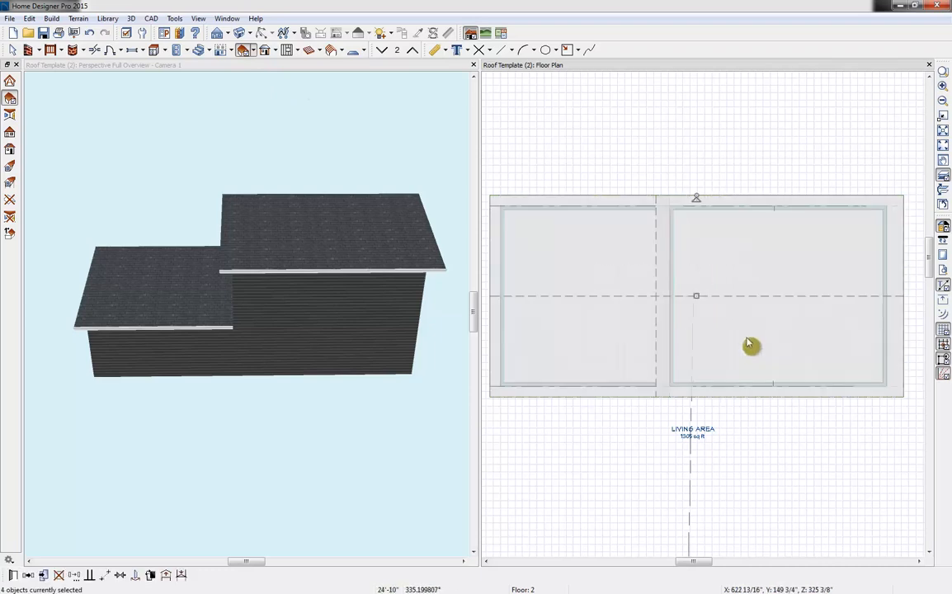
left_click(13, 575)
left_click(430, 177)
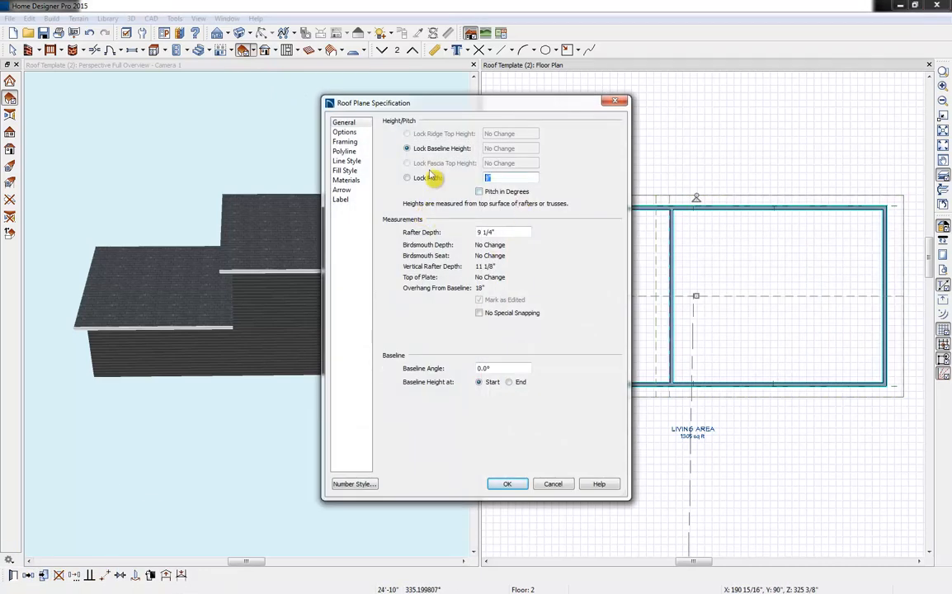
left_click(521, 486)
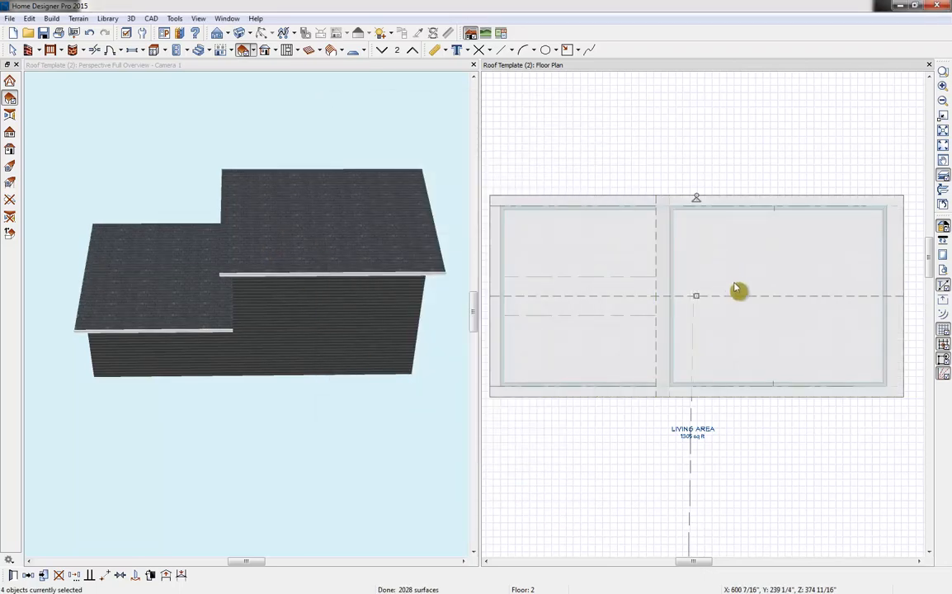
key("Escape")
- Lock the pitch of the two upper roof planes and set their baseline height to 180 11/16"
left_click(761, 330)
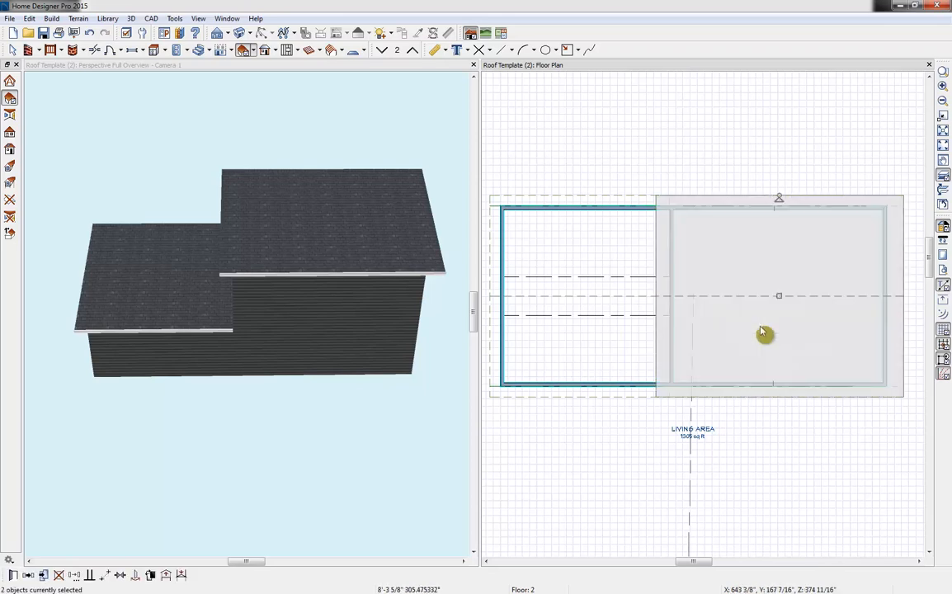
left_click(12, 575)
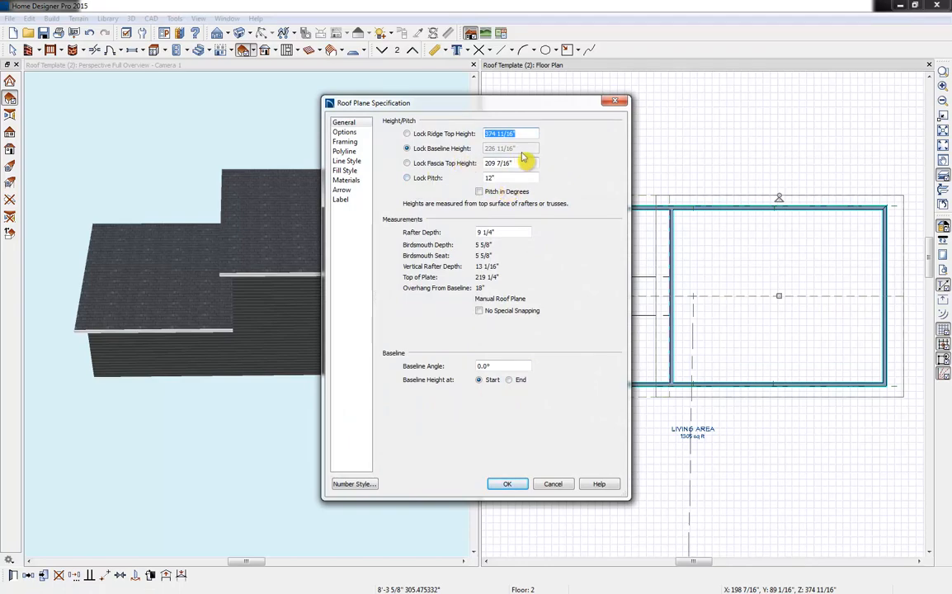
left_click(407, 177)
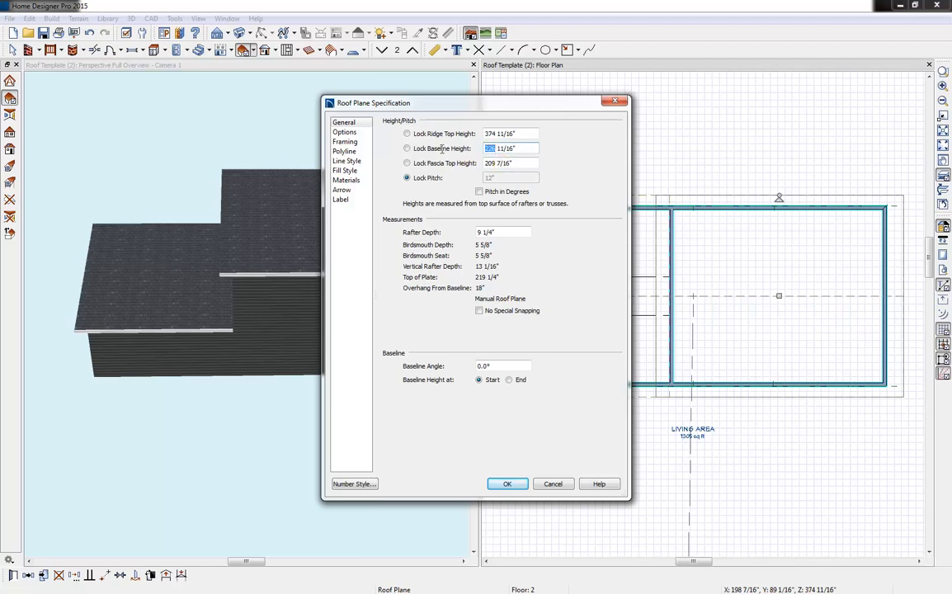
type("80")
key("Tab")
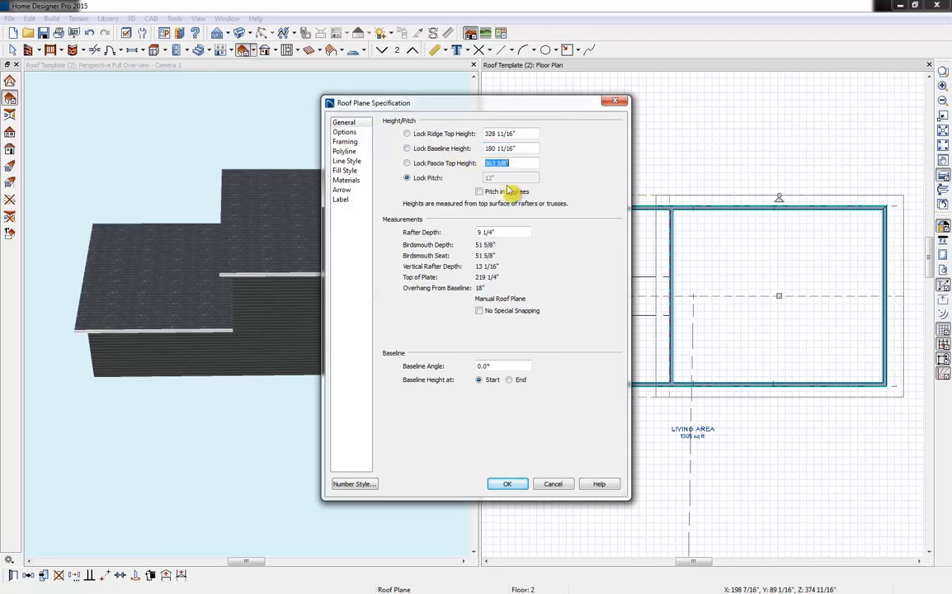
left_click(511, 486)
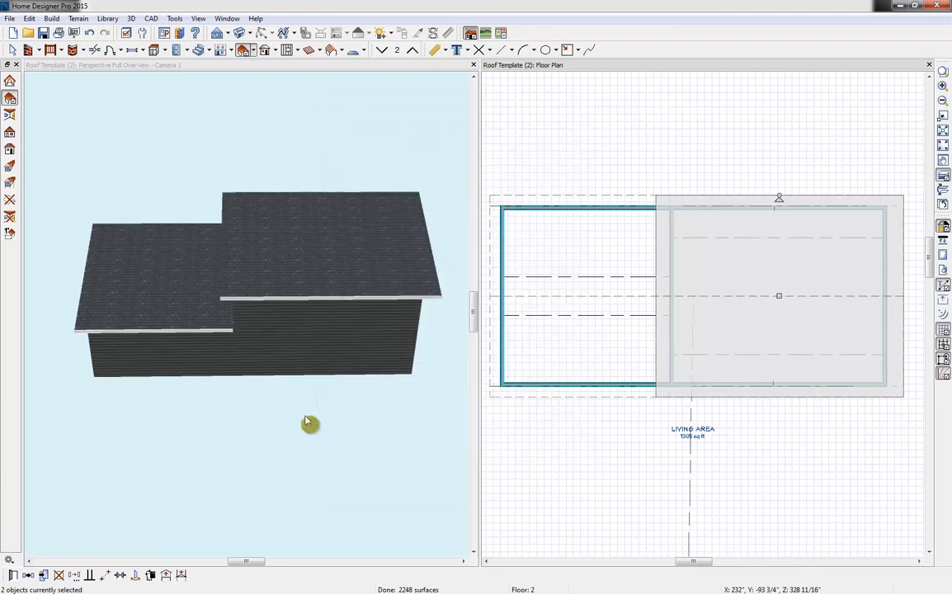
- Lock the pitch of the two lower roof planes and set their baseline height to 140 9/16"
left_click(277, 143)
left_click_drag(277, 143, 367, 139)
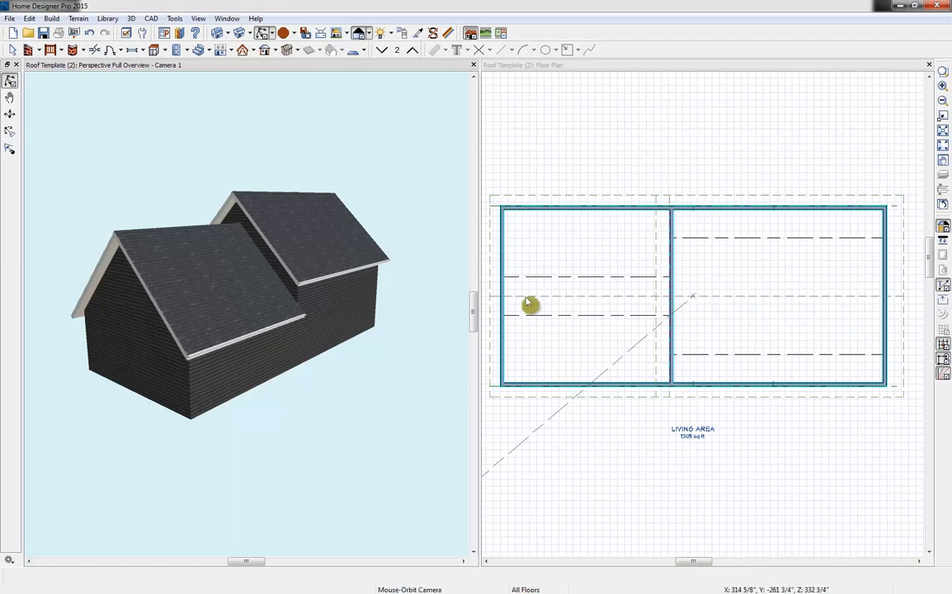
left_click(576, 302)
left_click(594, 313)
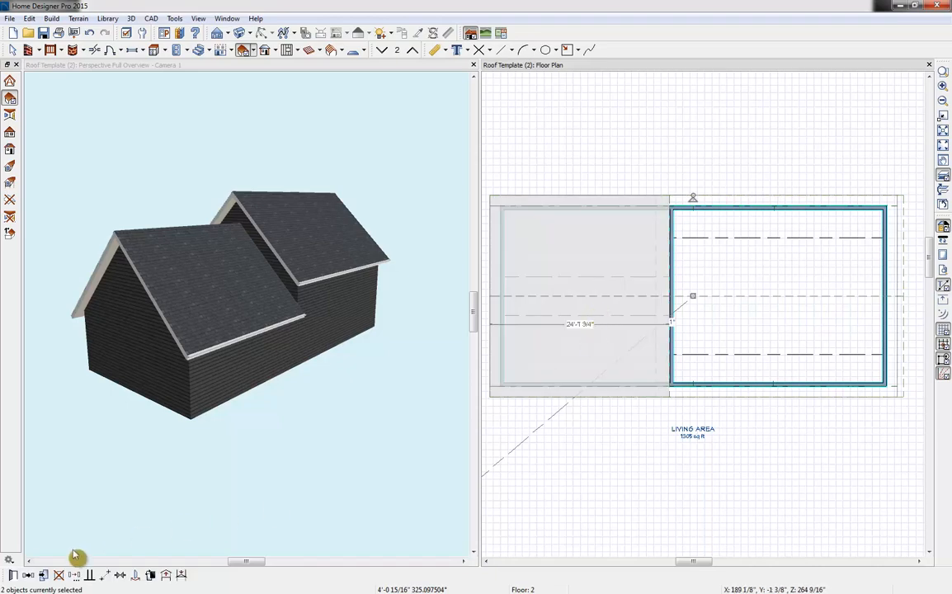
left_click(12, 575)
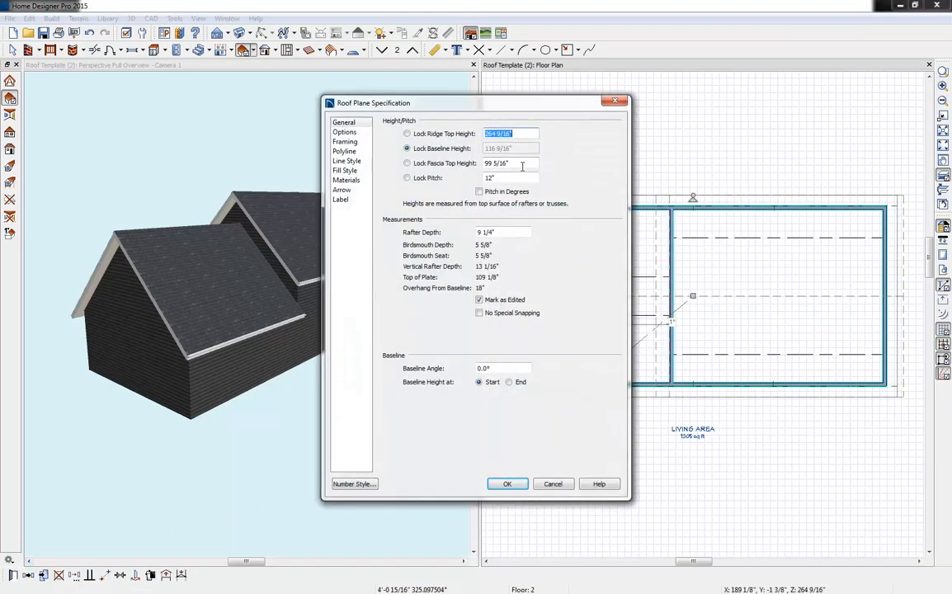
left_click(407, 178)
left_click(498, 148)
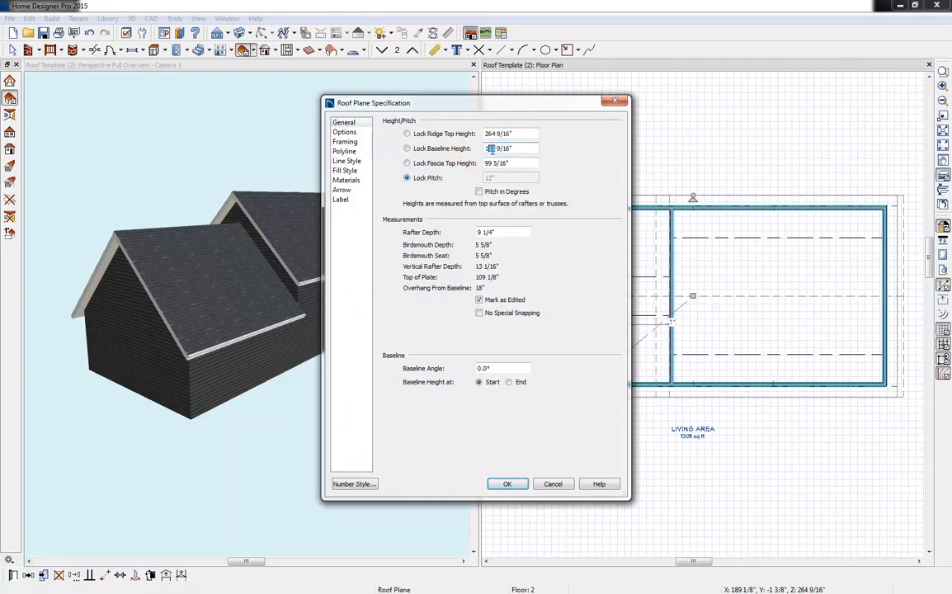
key("Tab")
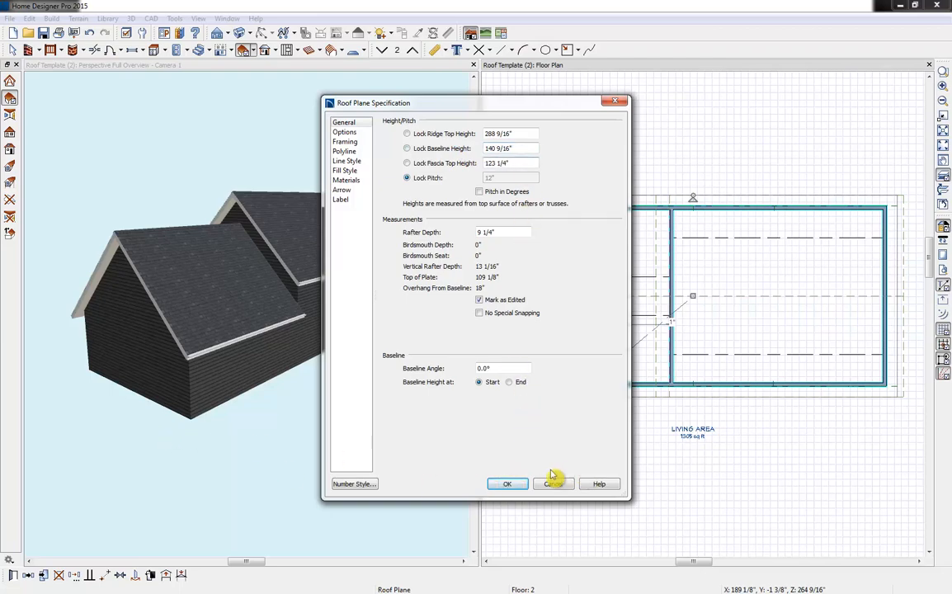
left_click(507, 484)
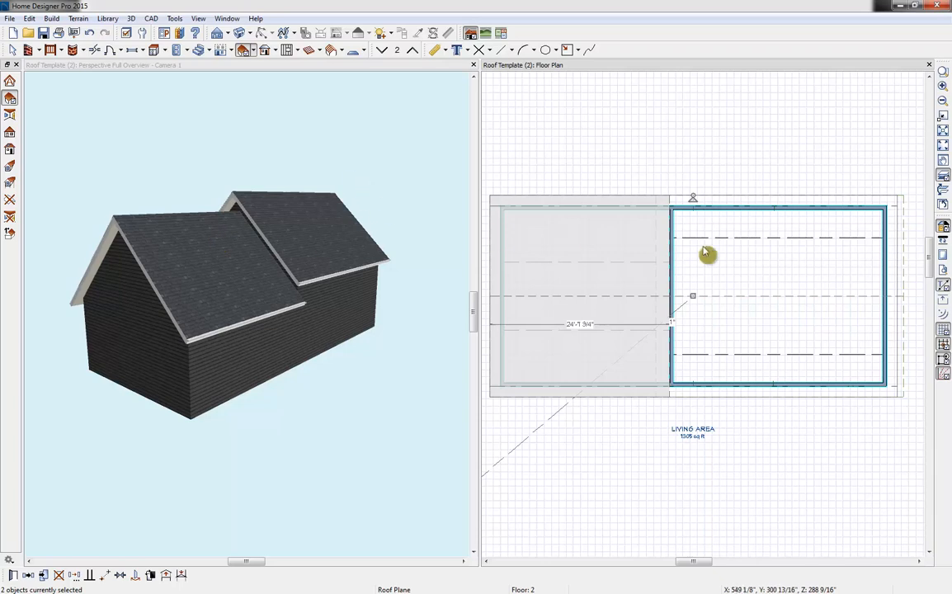
key("space")
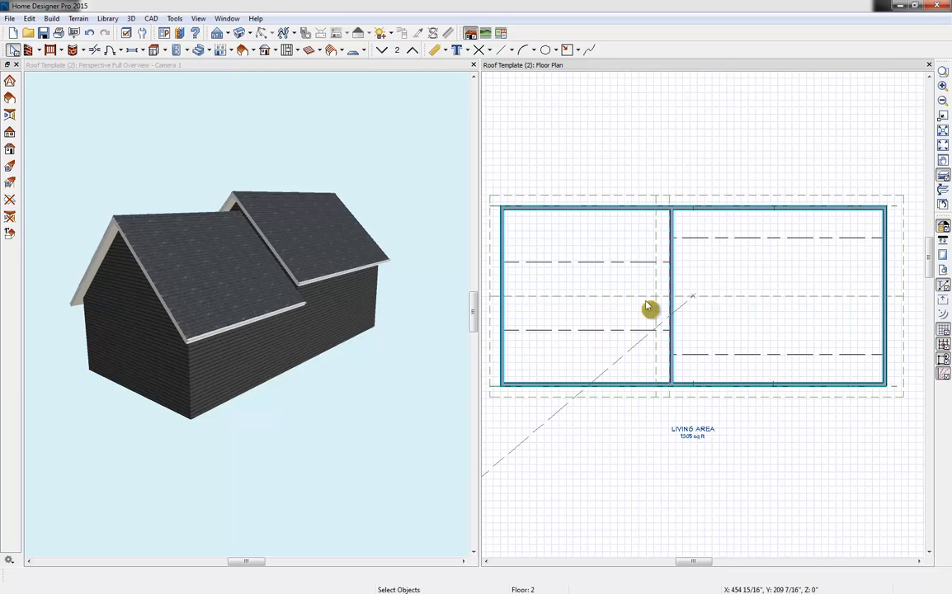
- Draw a straight interior wall along the front dashed ceiling line of the left section, from the dividing wall to the left exterior wall
left_click(255, 52)
left_click(274, 4)
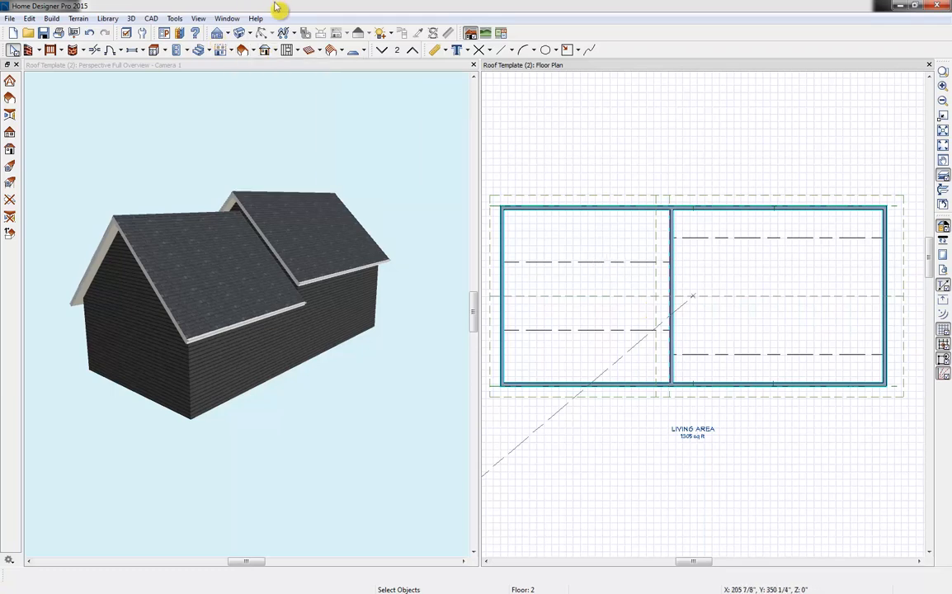
left_click(39, 51)
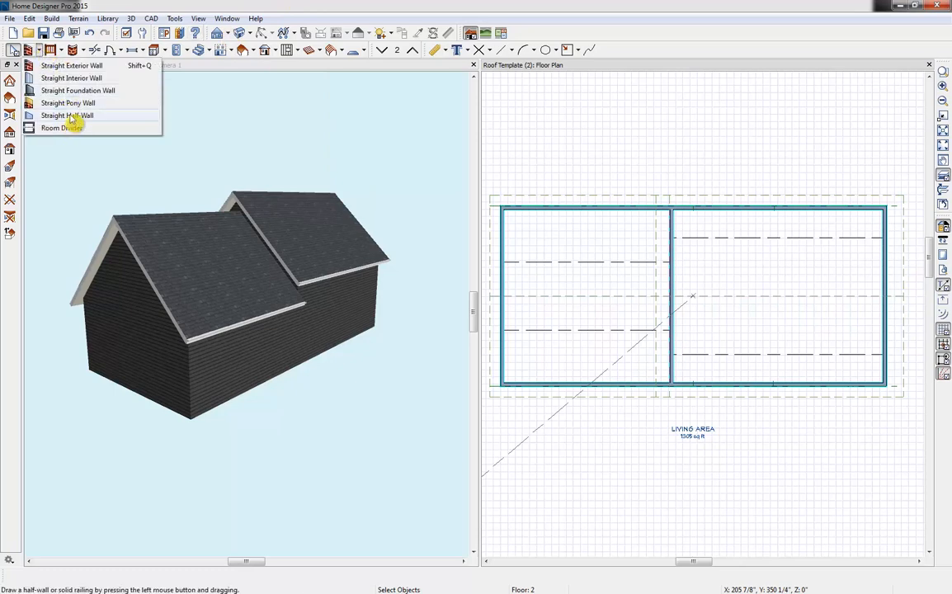
left_click(85, 78)
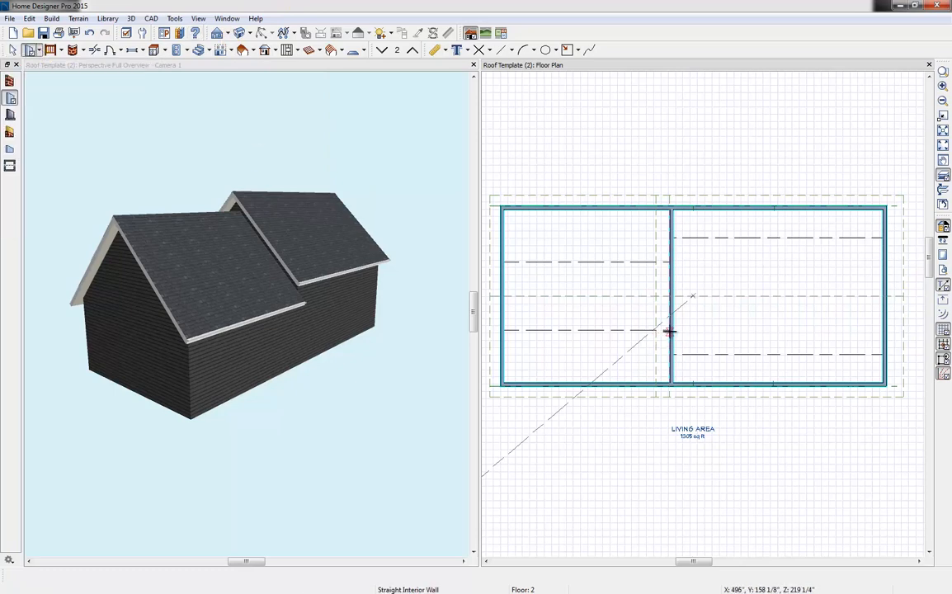
left_click_drag(669, 330, 503, 330)
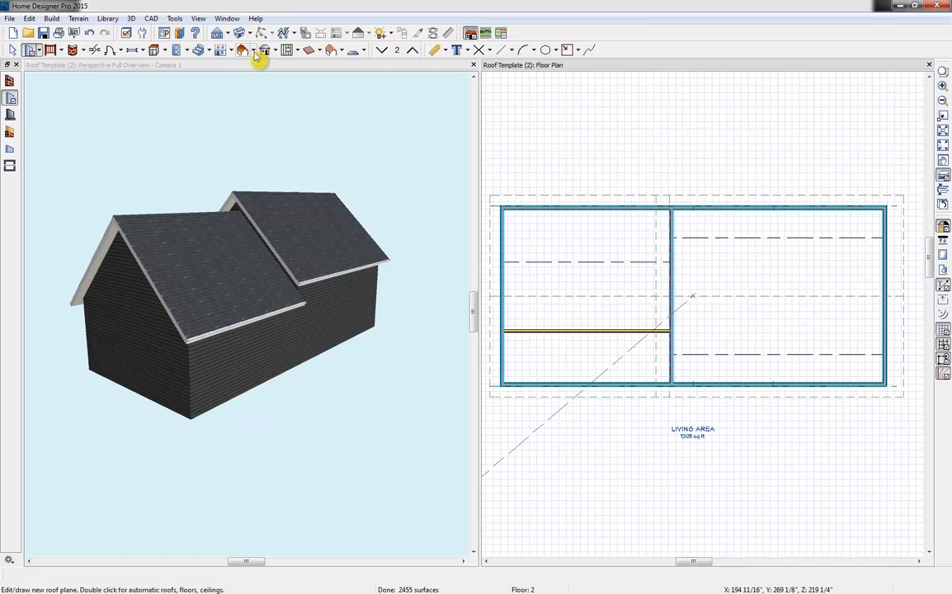
- Place an automatic dormer on the lower front roof plane at the front wall and widen it to about 7'-4"
left_click(253, 50)
left_click(275, 140)
left_click(586, 386)
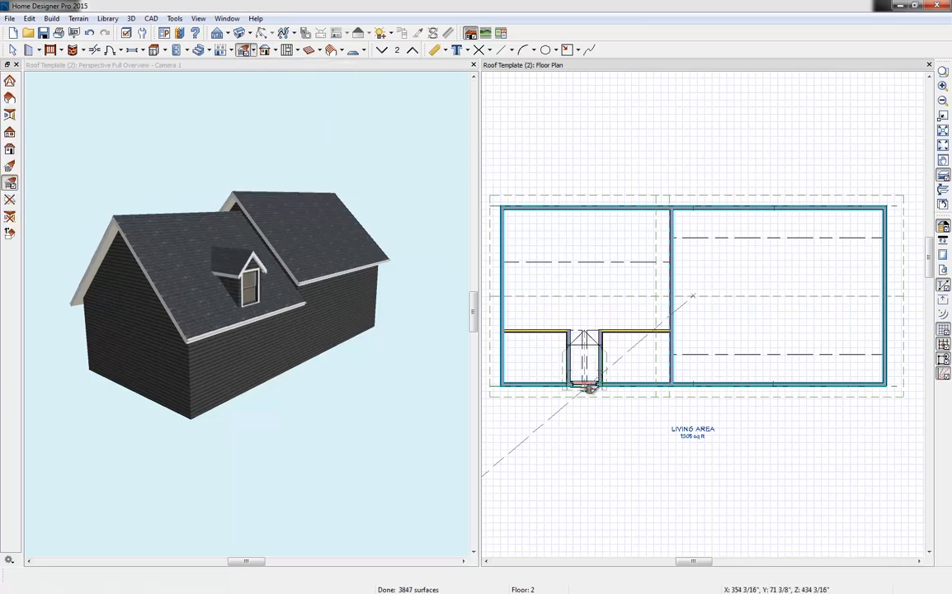
left_click(250, 35)
left_click(568, 355)
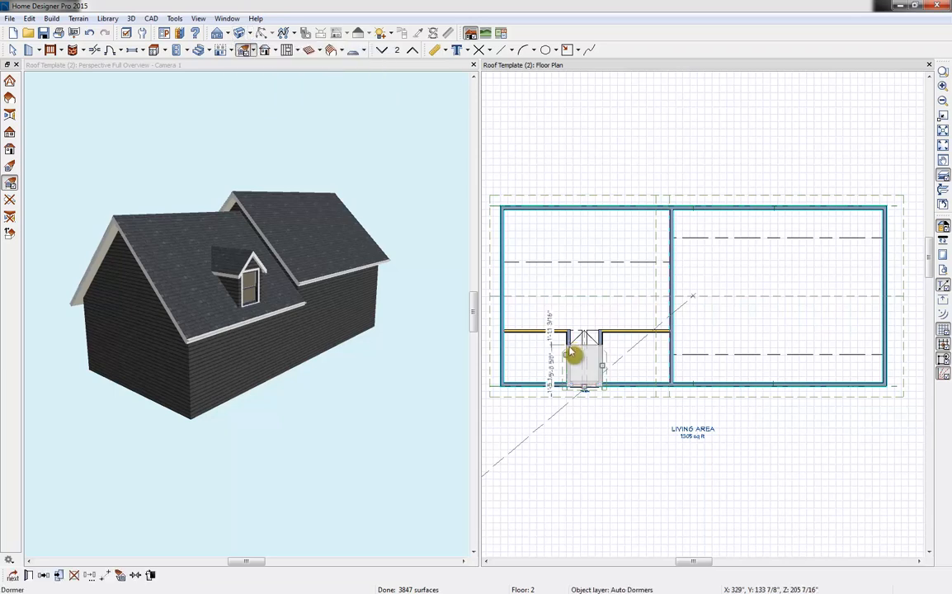
left_click_drag(569, 355, 549, 357)
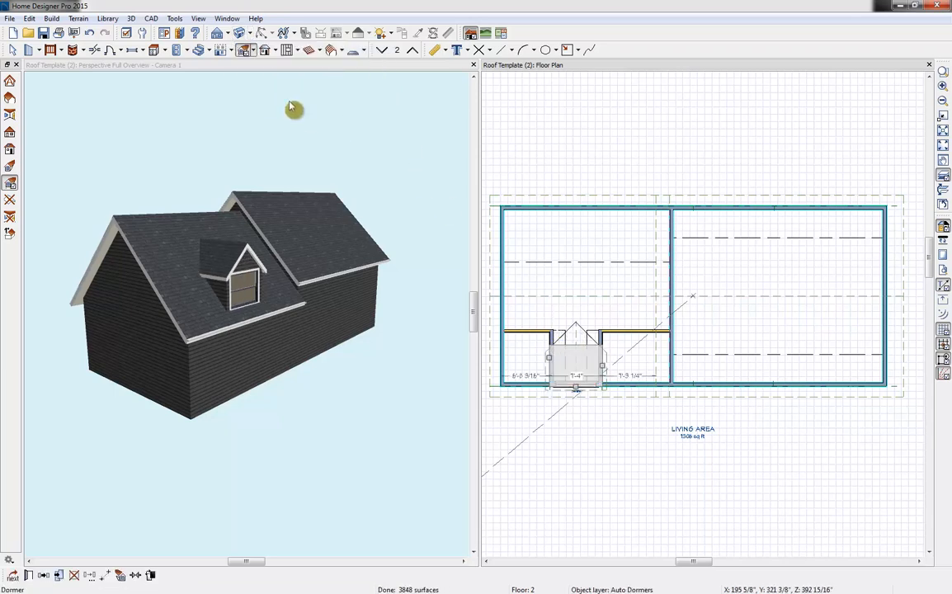
- Create a Full Camera view inside the left upstairs room, looking toward the dividing wall
left_click(250, 35)
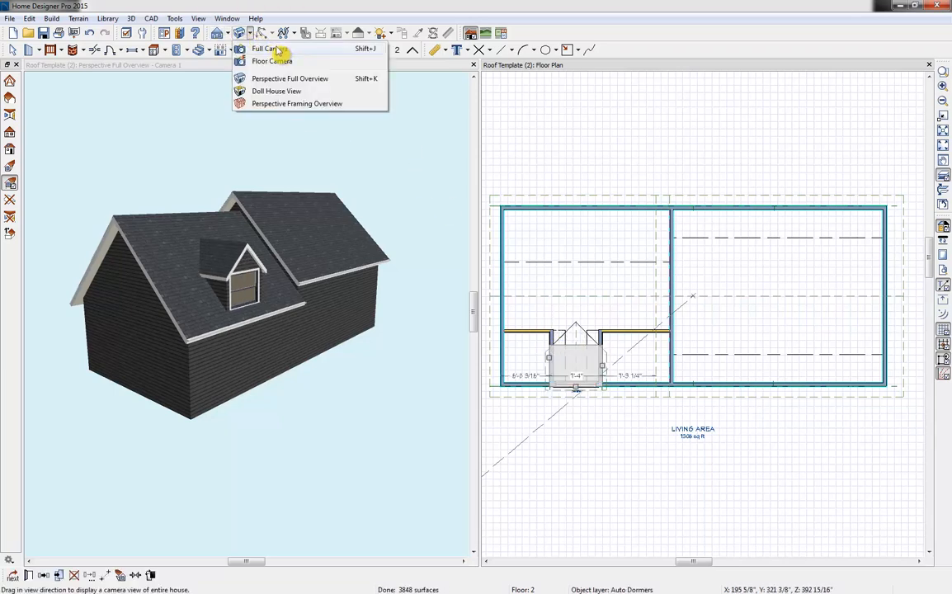
left_click(272, 59)
left_click(508, 265)
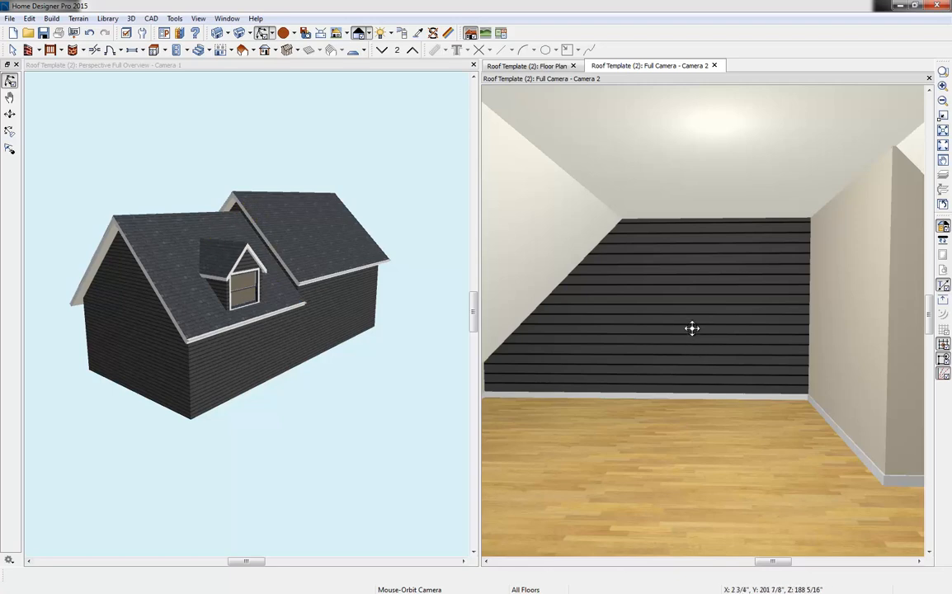
- Enable a lower wall type where the butting roof splits the upstairs dividing wall, and set it to Interior-6
key("space")
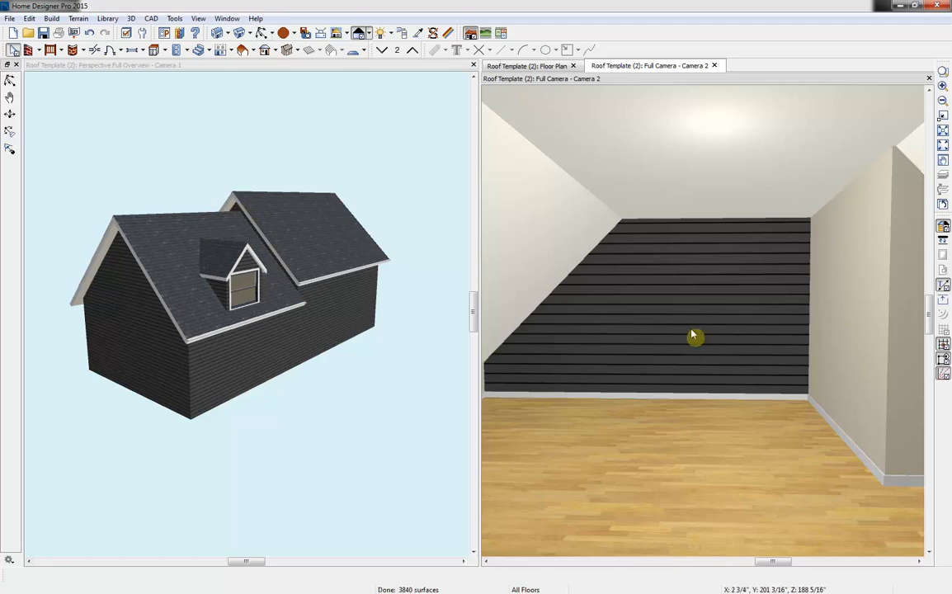
left_click(689, 333)
left_click(689, 332)
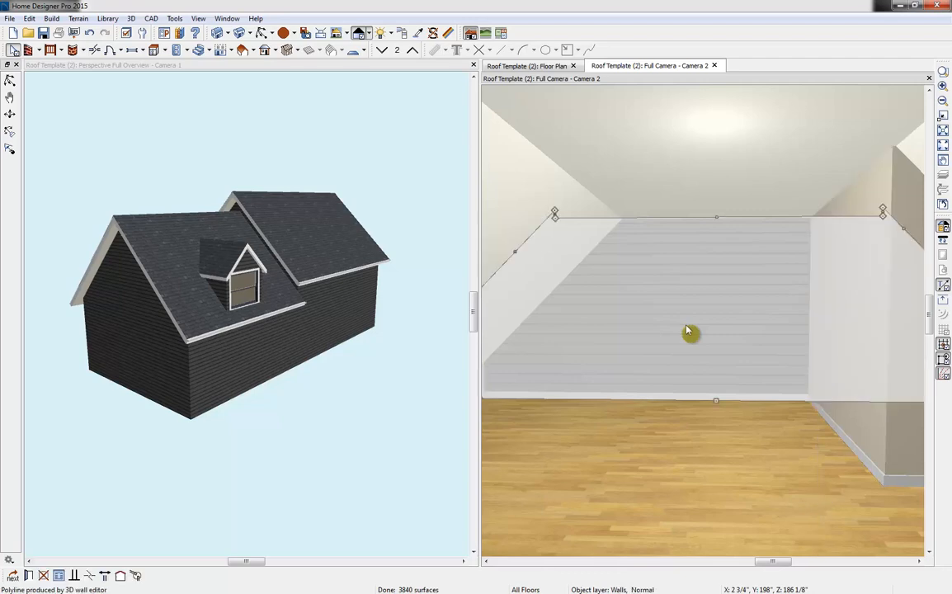
left_click(28, 576)
left_click(92, 173)
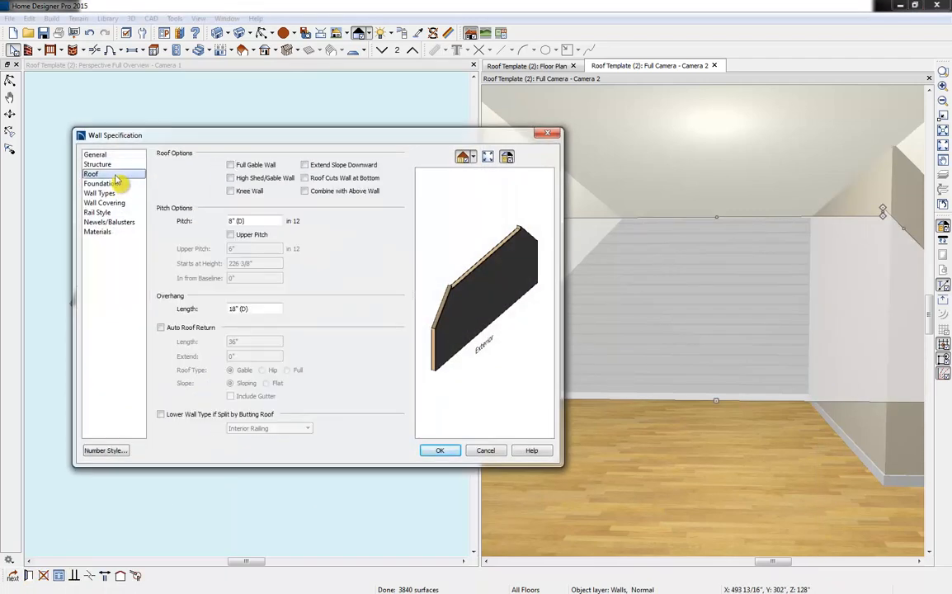
left_click(162, 416)
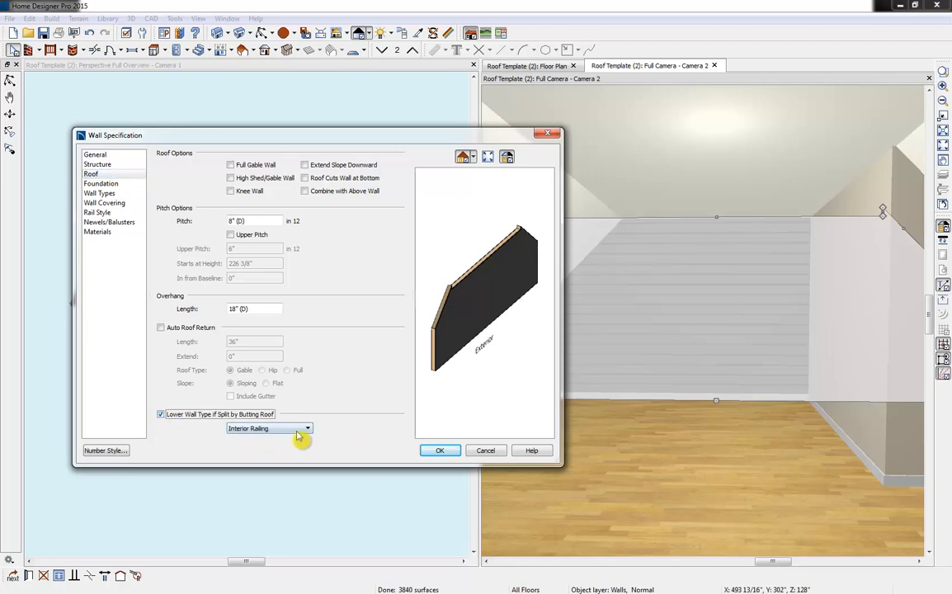
left_click(251, 428)
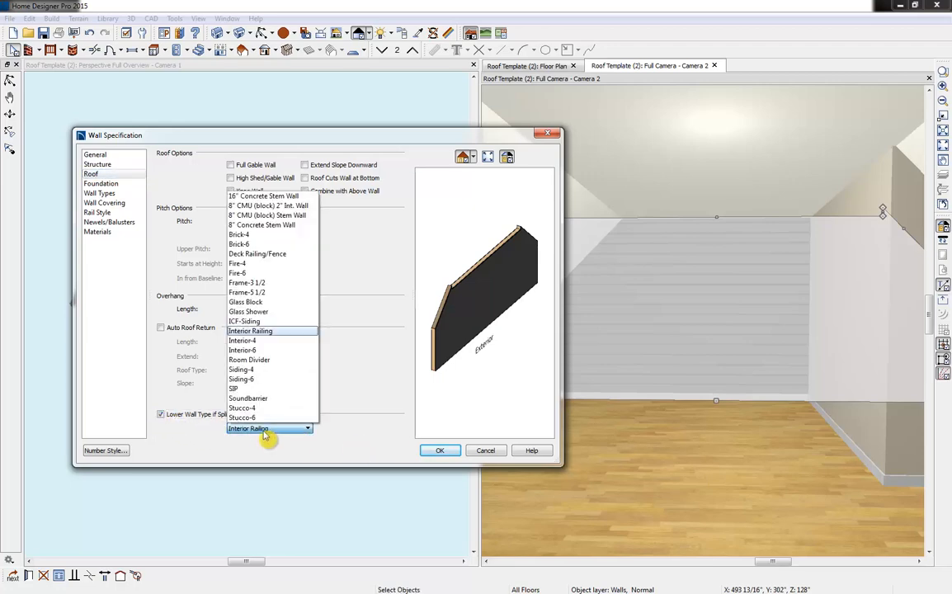
left_click(247, 350)
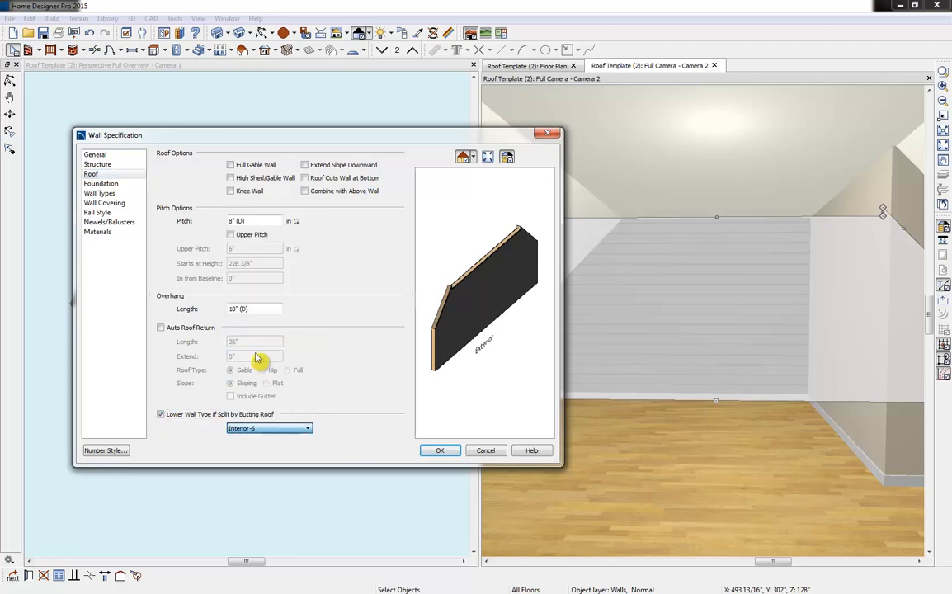
left_click(439, 451)
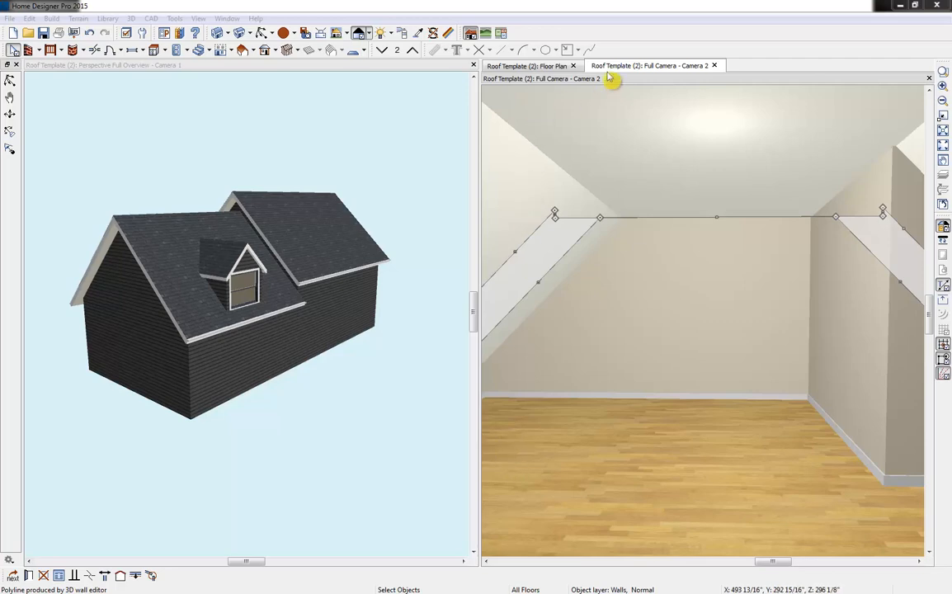
- Close the current plan without saving its changes and reopen the Roof Template (2) plan
left_click(573, 66)
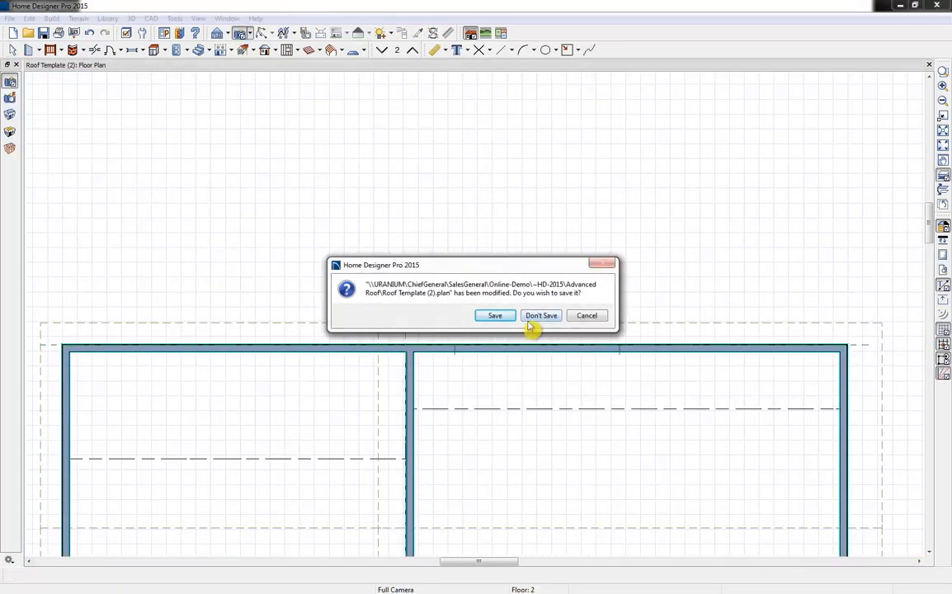
left_click(540, 316)
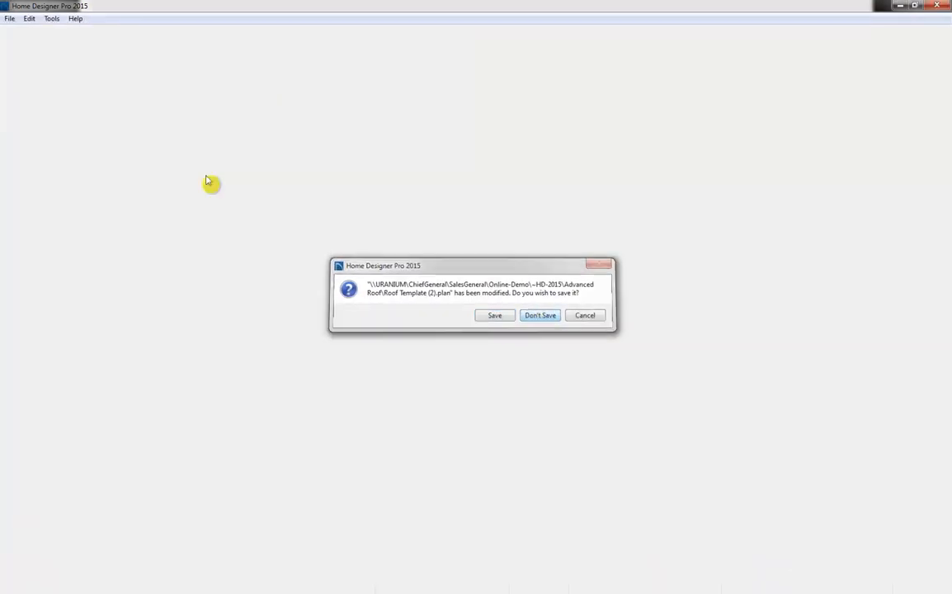
left_click(11, 19)
mouse_move(99, 82)
left_click(227, 92)
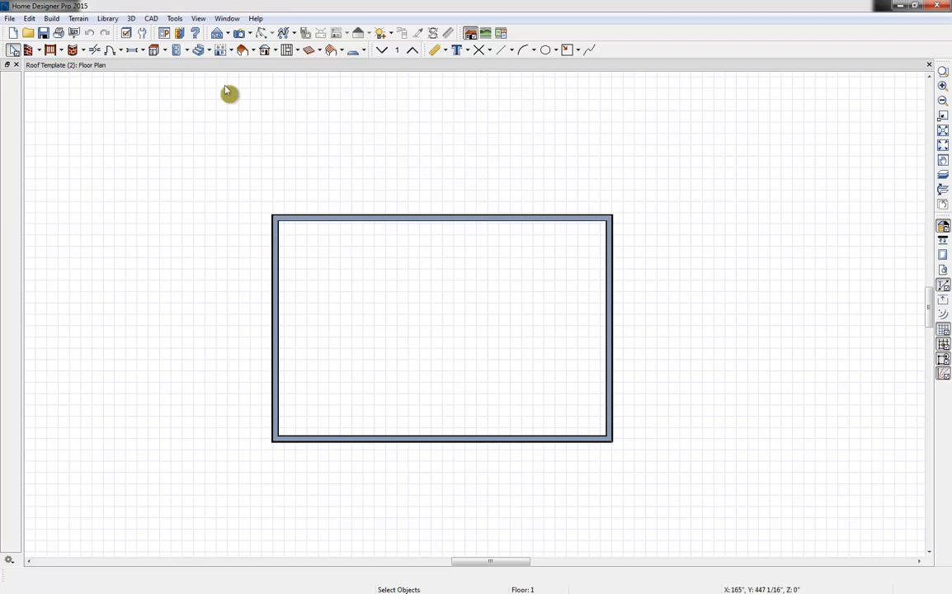
- Review the roof and framing defaults for Build Roof, including pitch, overhangs, birdsmouth cut and rafter sizes
left_click(252, 51)
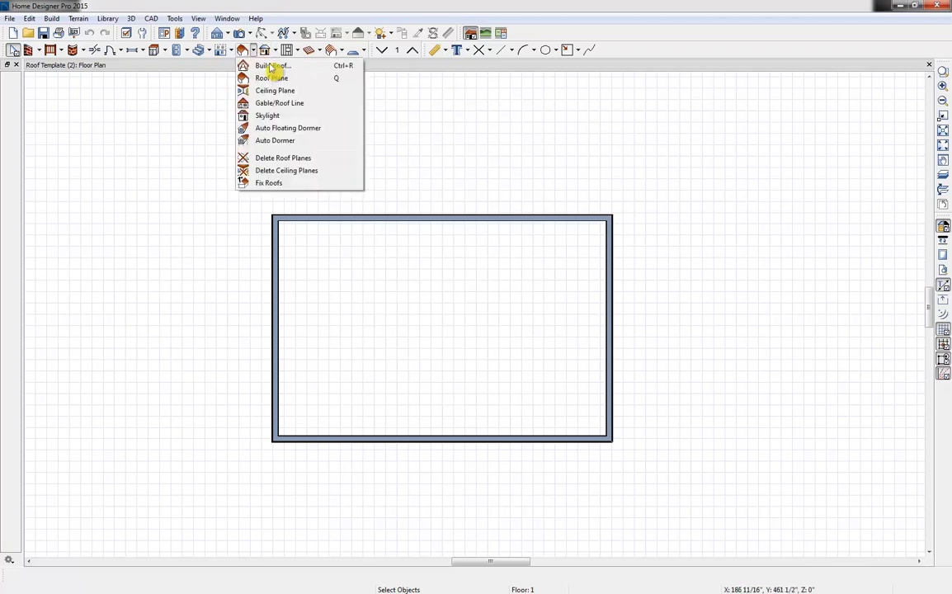
left_click(314, 68)
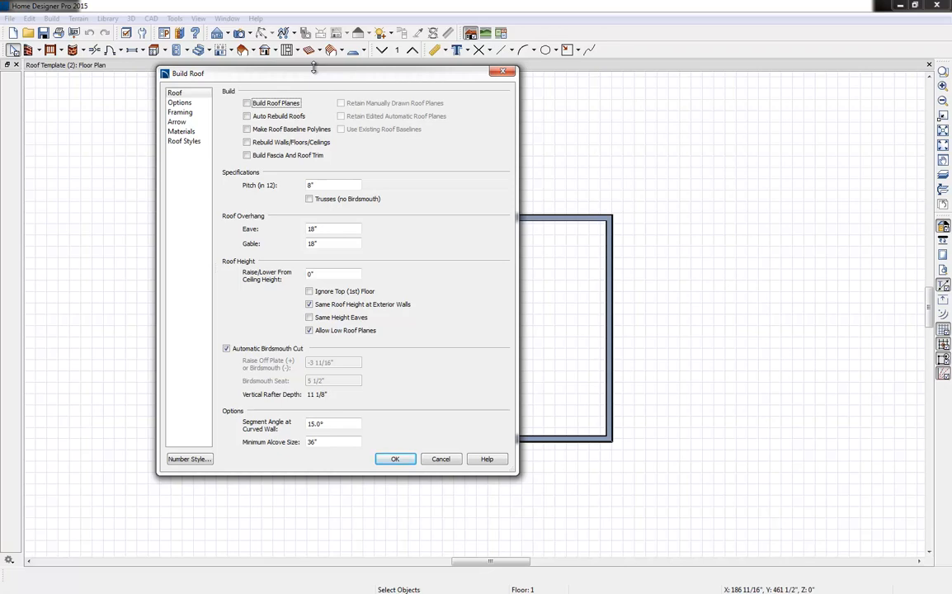
left_click(178, 113)
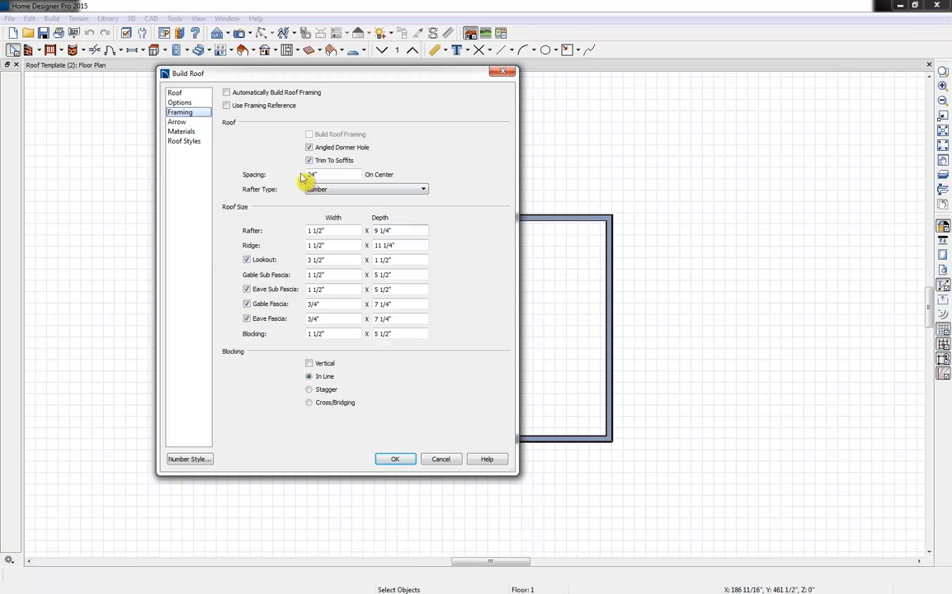
left_click(186, 93)
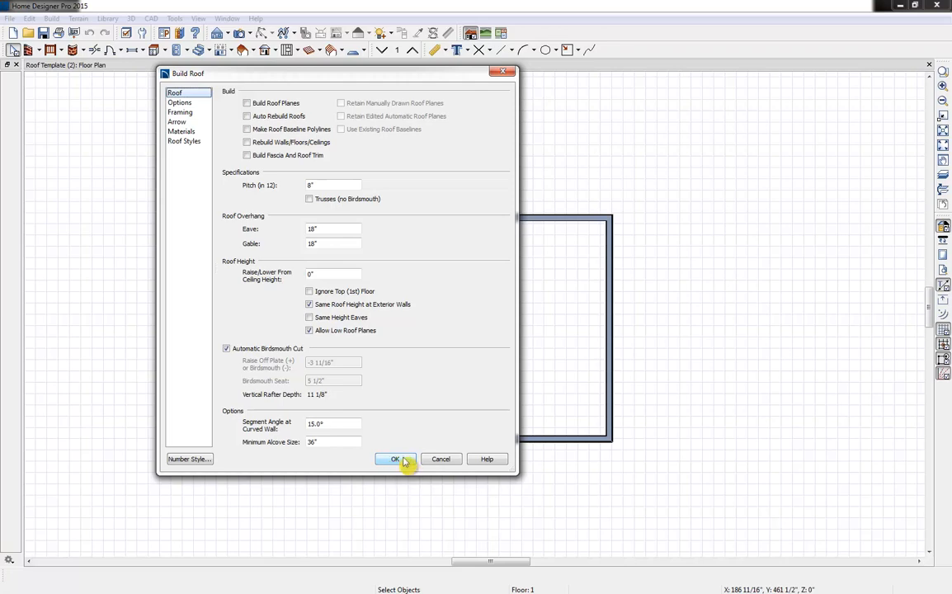
left_click(395, 461)
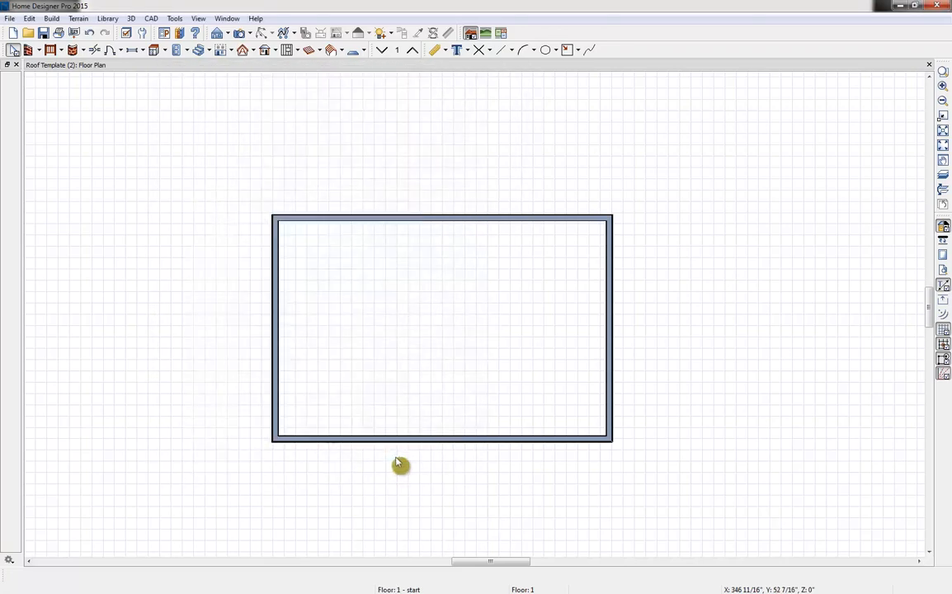
- Build the roof over the rectangular plan with Auto Rebuild Roofs enabled
left_click(243, 50)
left_click(263, 117)
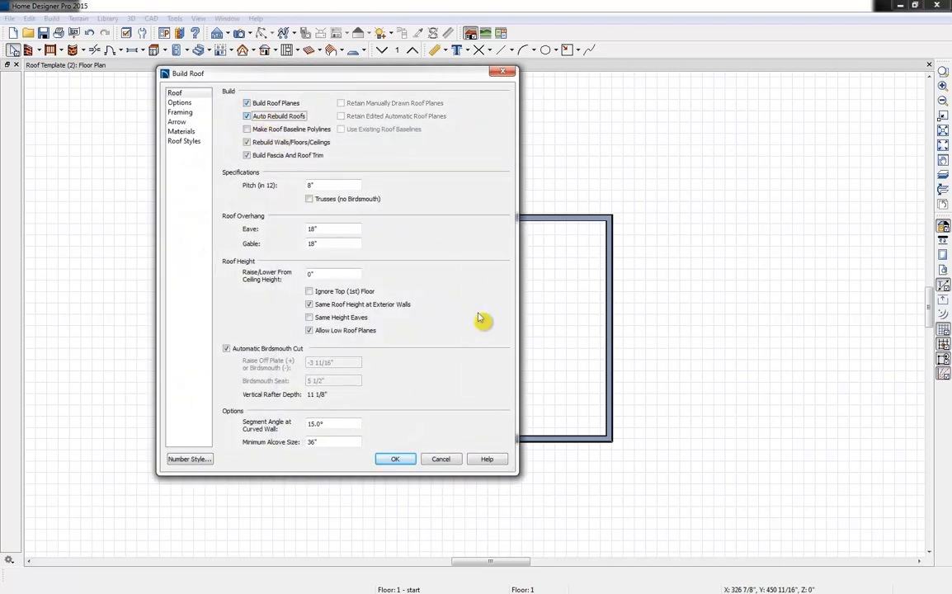
left_click(395, 461)
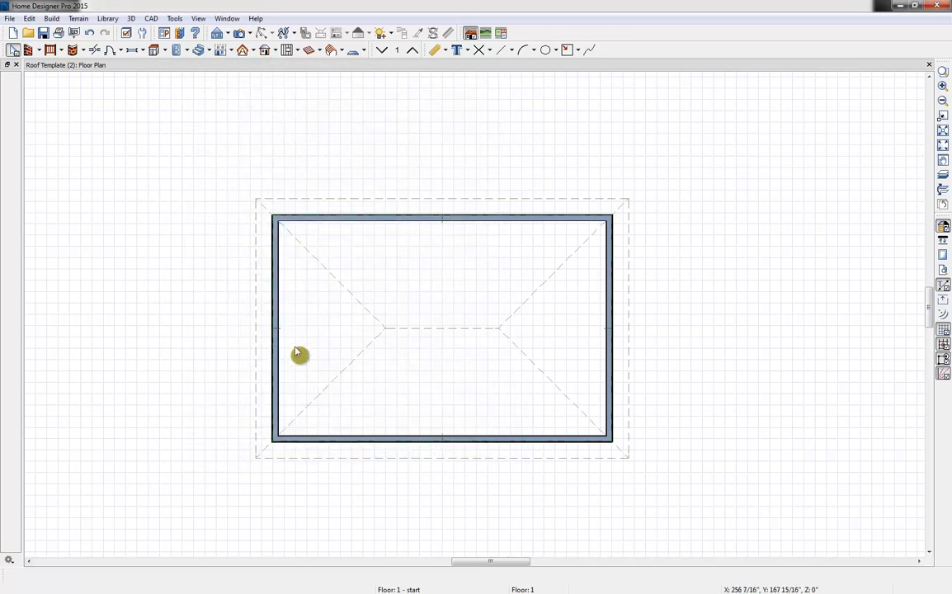
- Change the left and right exterior walls to full gable walls
left_click(276, 363)
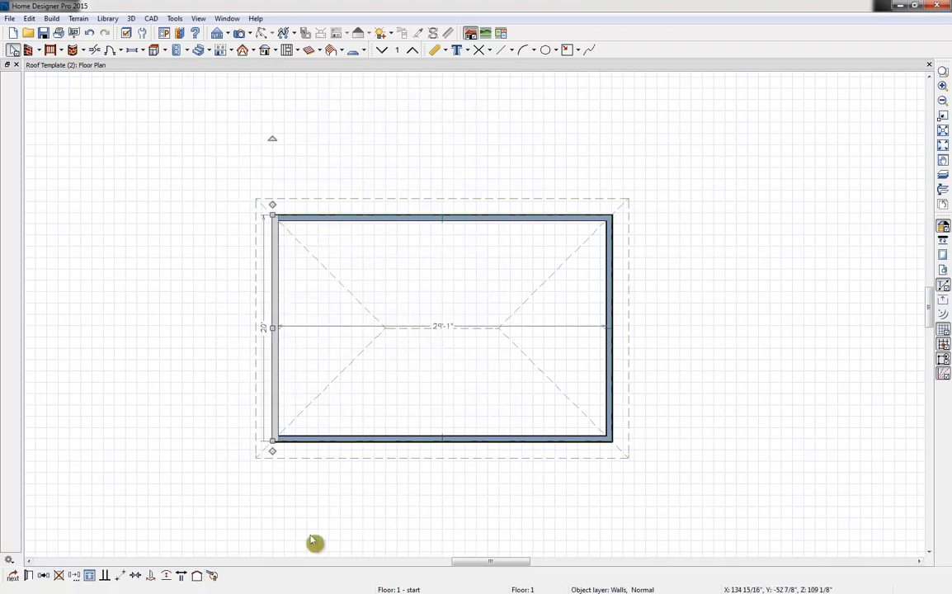
left_click(198, 575)
left_click(609, 363)
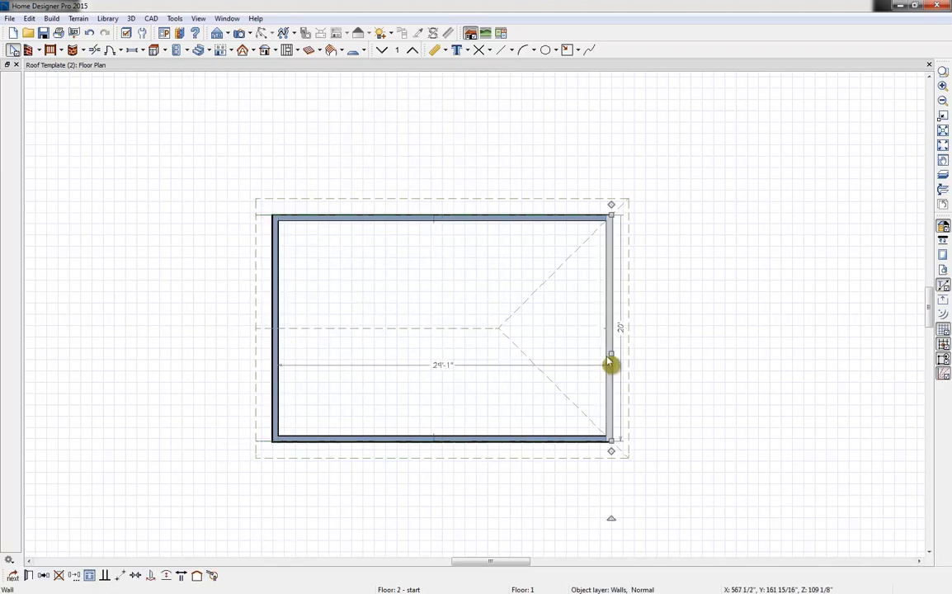
left_click(198, 575)
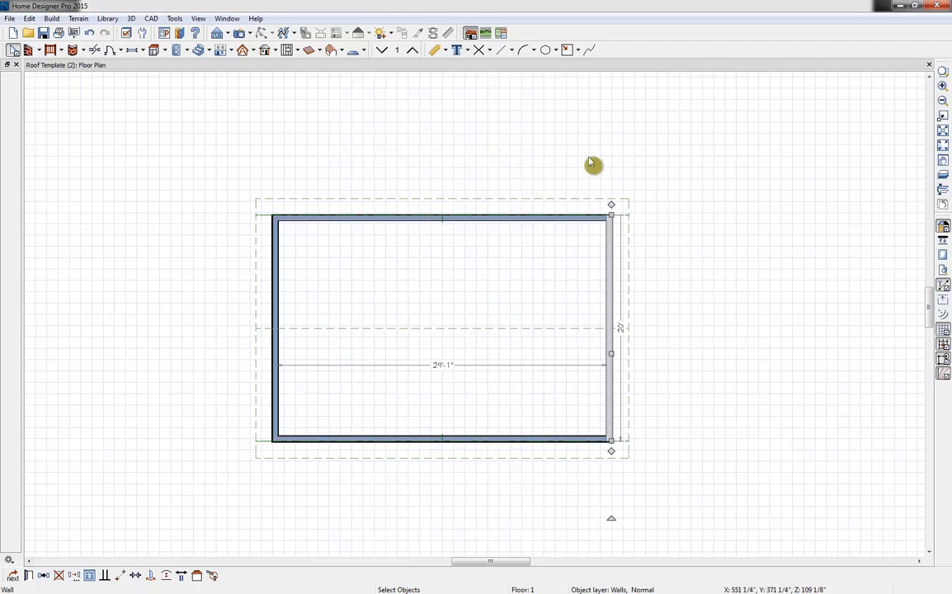
left_click(606, 173)
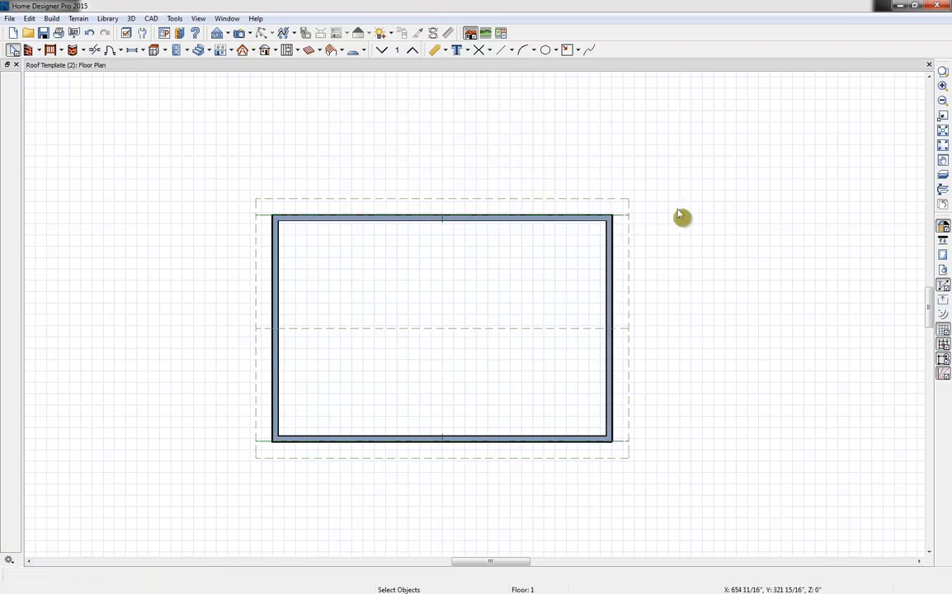
- Examine the rear roof plane's height, pitch and rafter specifications, declining to turn Auto Rebuild Roofs off
left_click(484, 204)
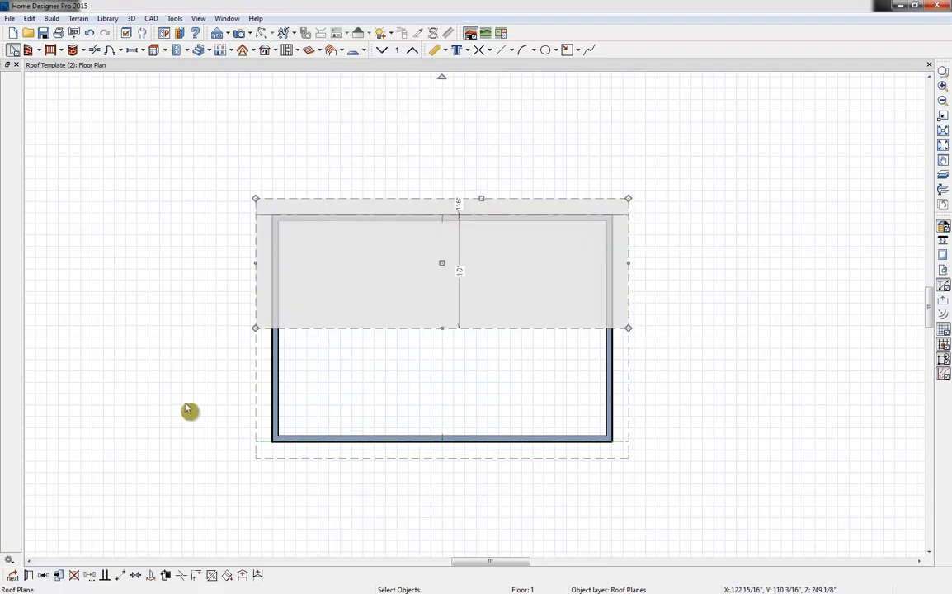
left_click(12, 575)
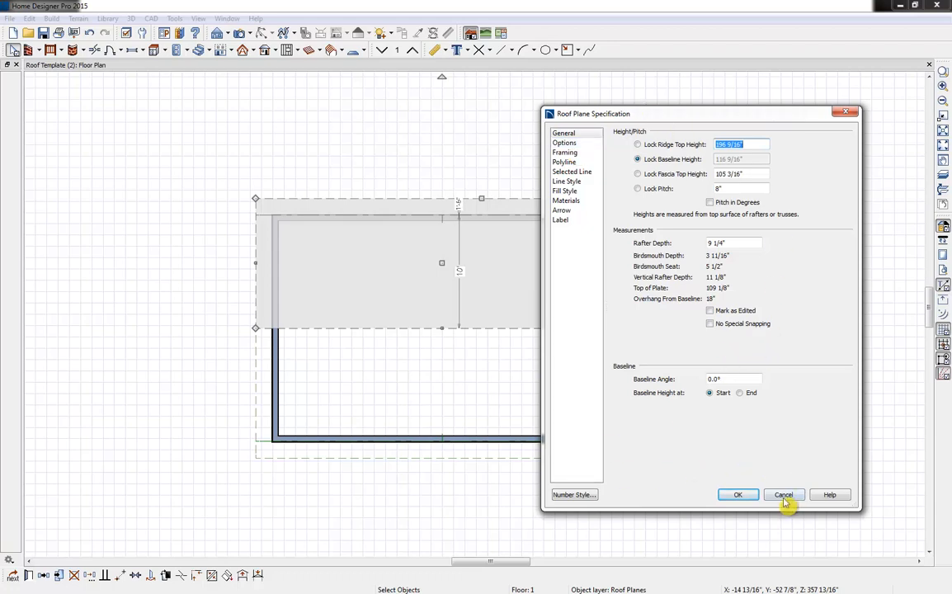
left_click(738, 496)
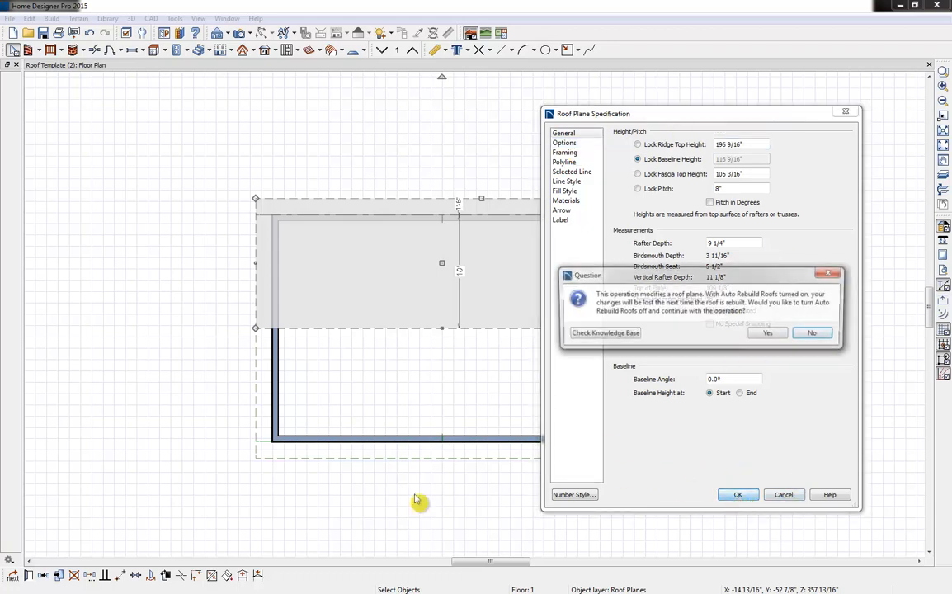
left_click(816, 336)
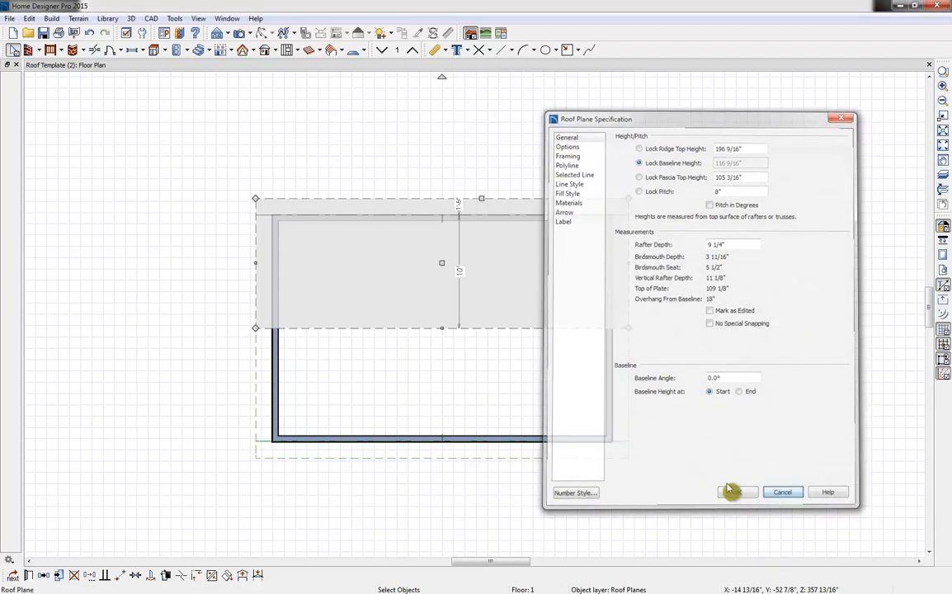
left_click(736, 493)
left_click(671, 297)
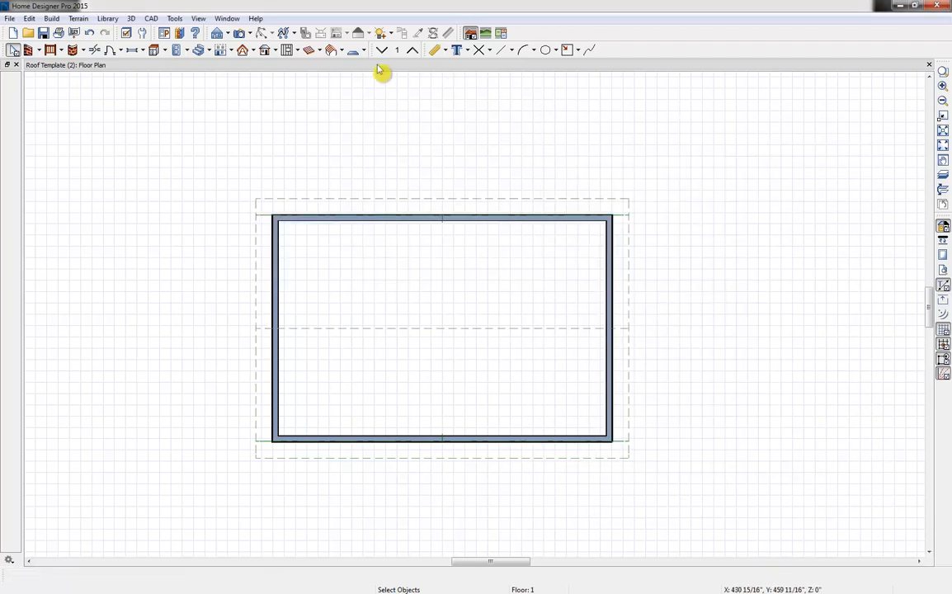
- Enable ceiling framing above Floor 1 and wall framing in the Build Framing settings
left_click(298, 52)
left_click(328, 68)
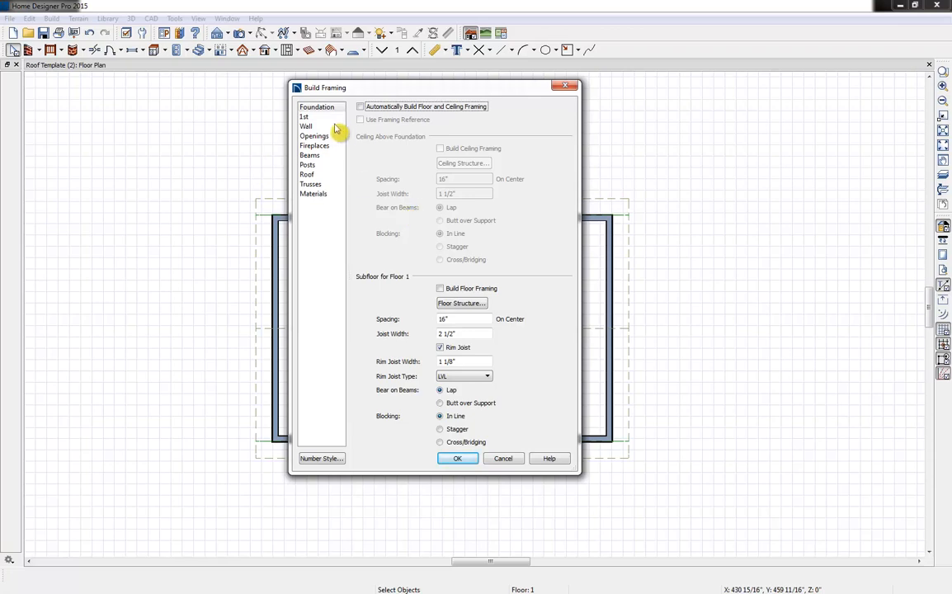
left_click(304, 116)
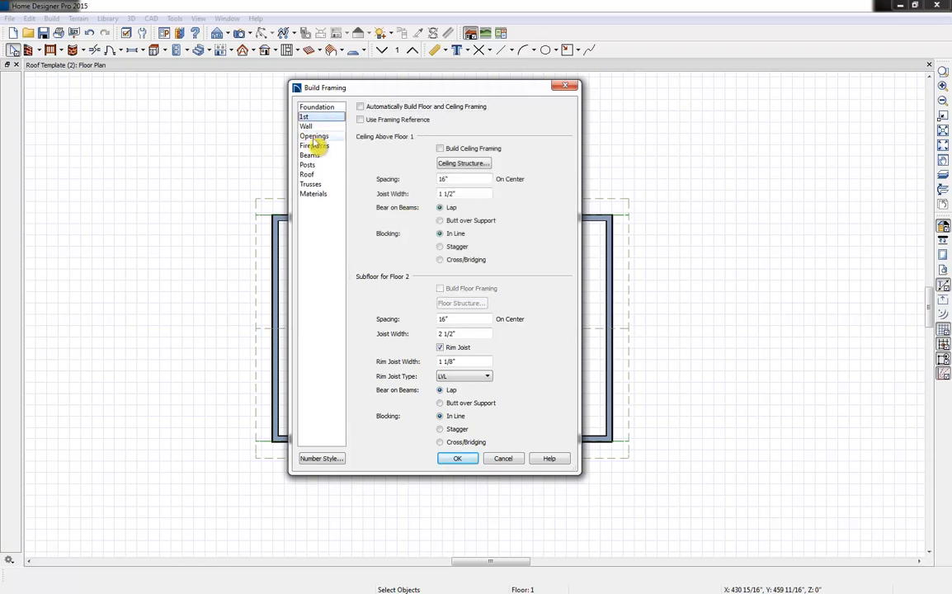
left_click(443, 149)
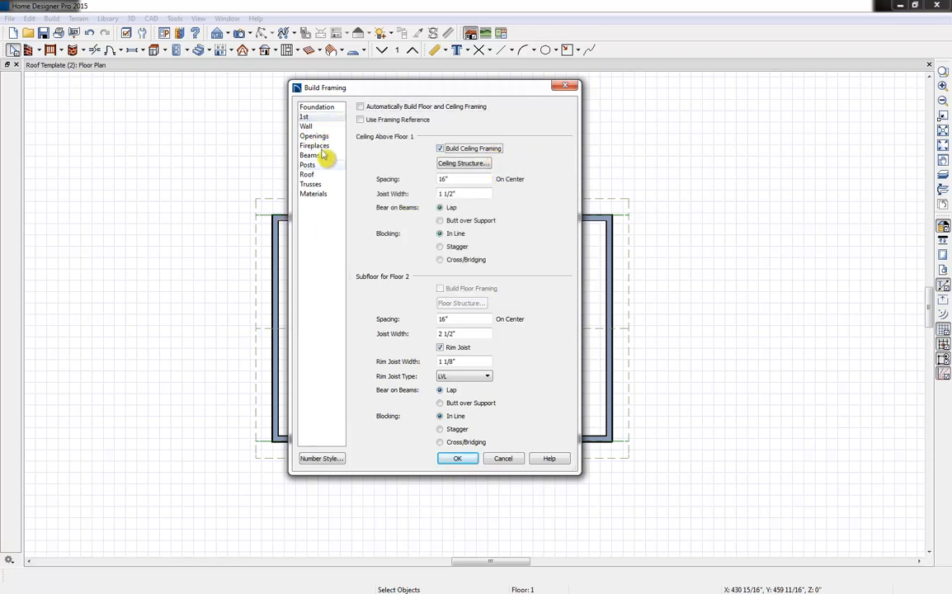
left_click(305, 126)
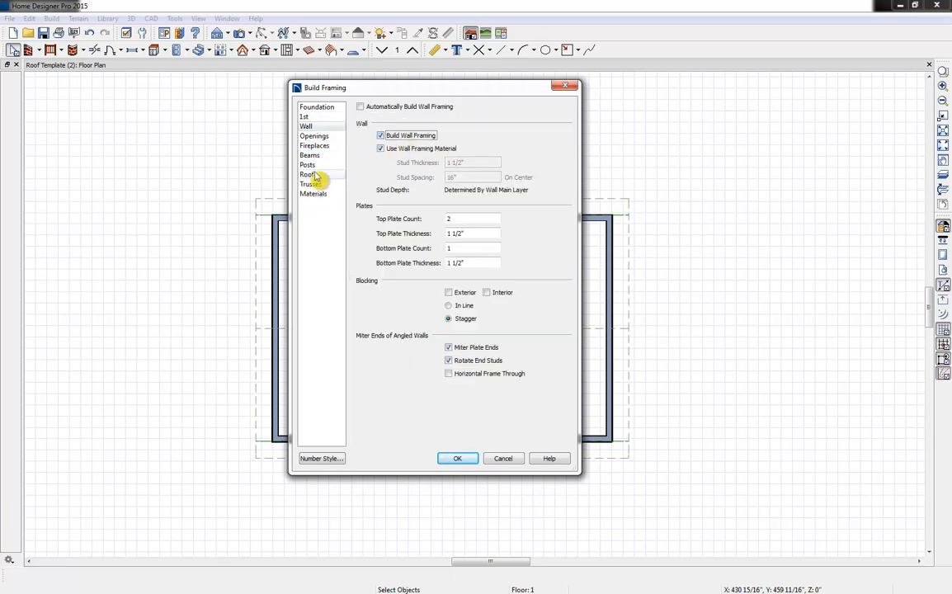
- Enable floor framing in the subfloor for Floor 1 and enable roof framing in the Build Framing settings
left_click(317, 107)
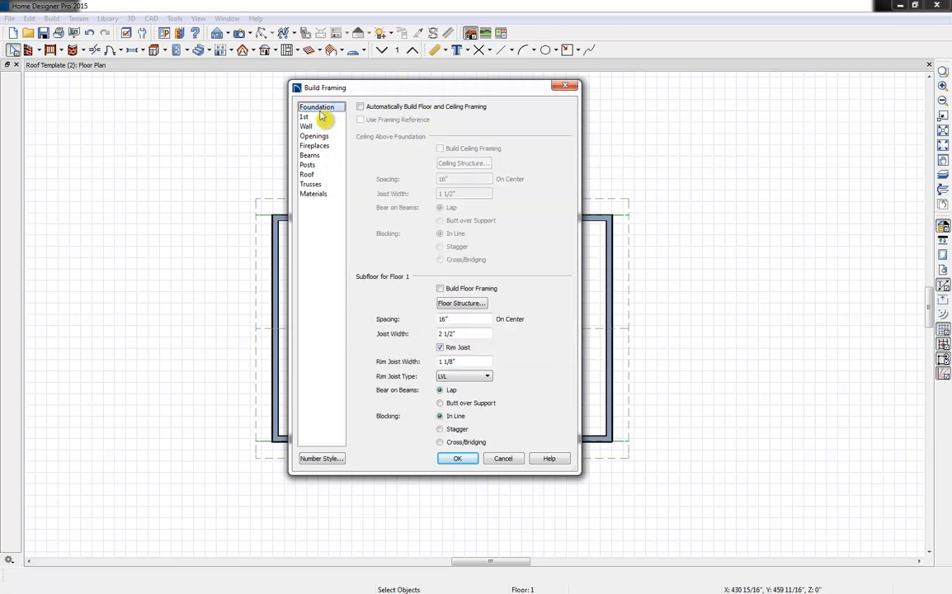
left_click(440, 288)
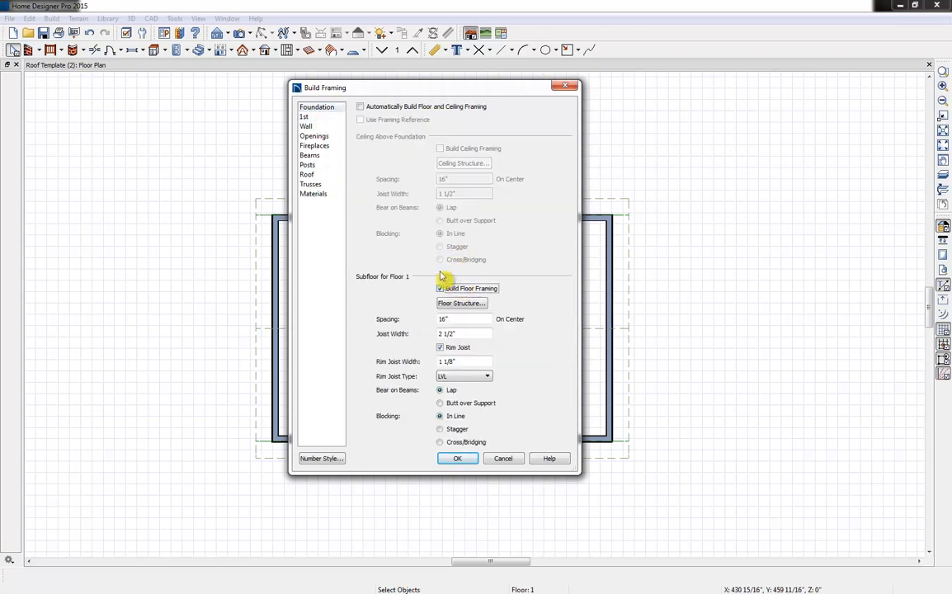
left_click(304, 117)
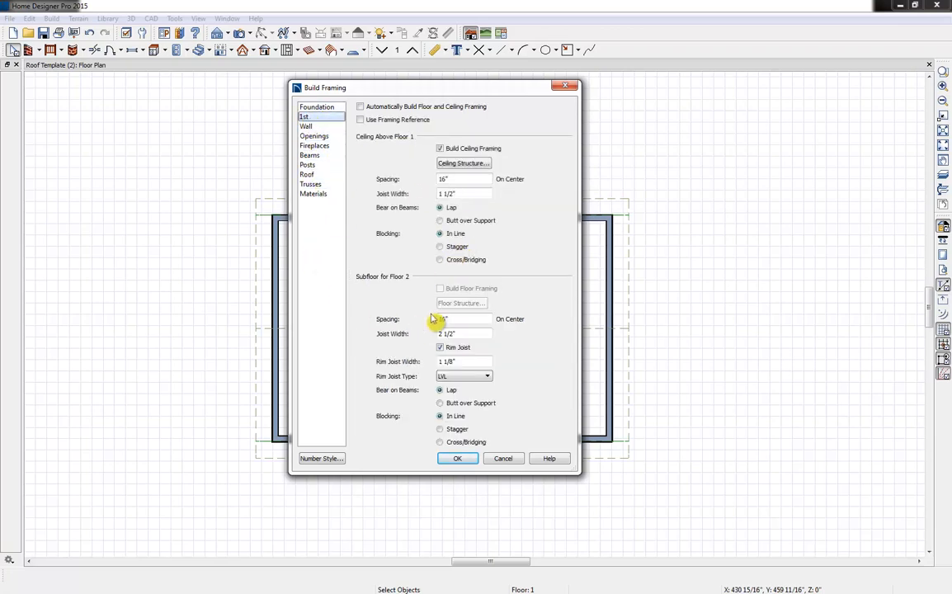
left_click(317, 175)
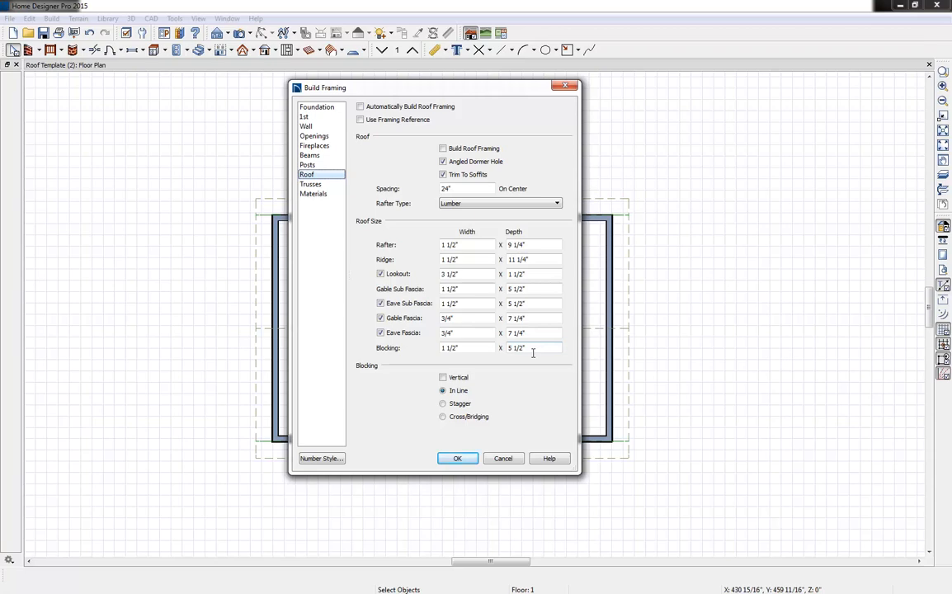
left_click(478, 147)
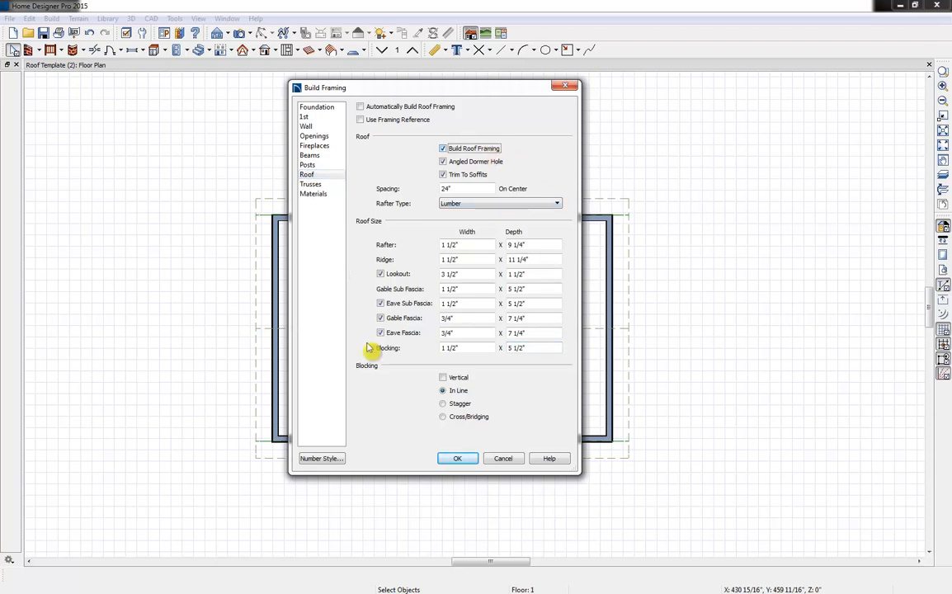
- Generate the framing, keeping the floor joist, rim joist, ceiling joist and wall framing layers hidden and displaying the roof framing
left_click(459, 460)
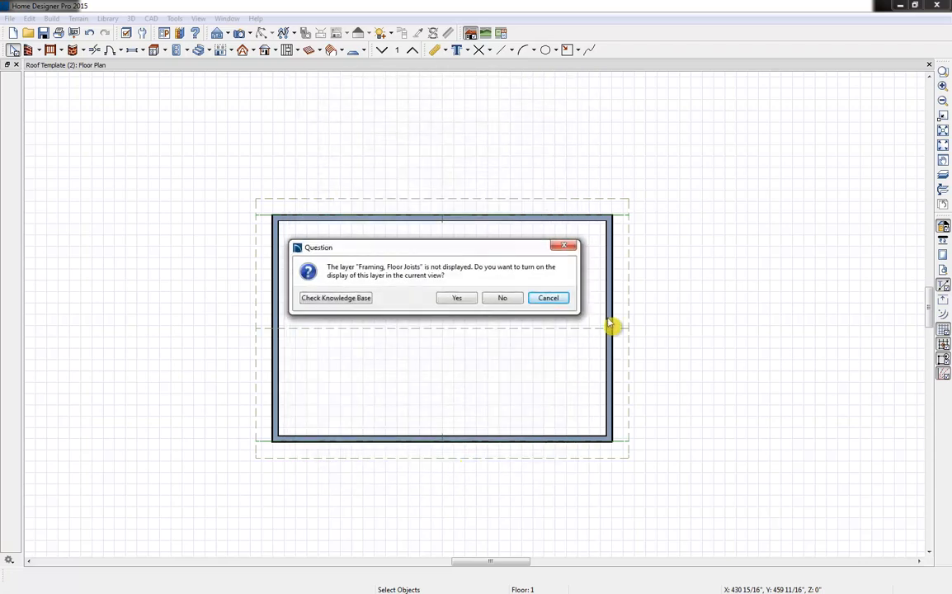
left_click(504, 298)
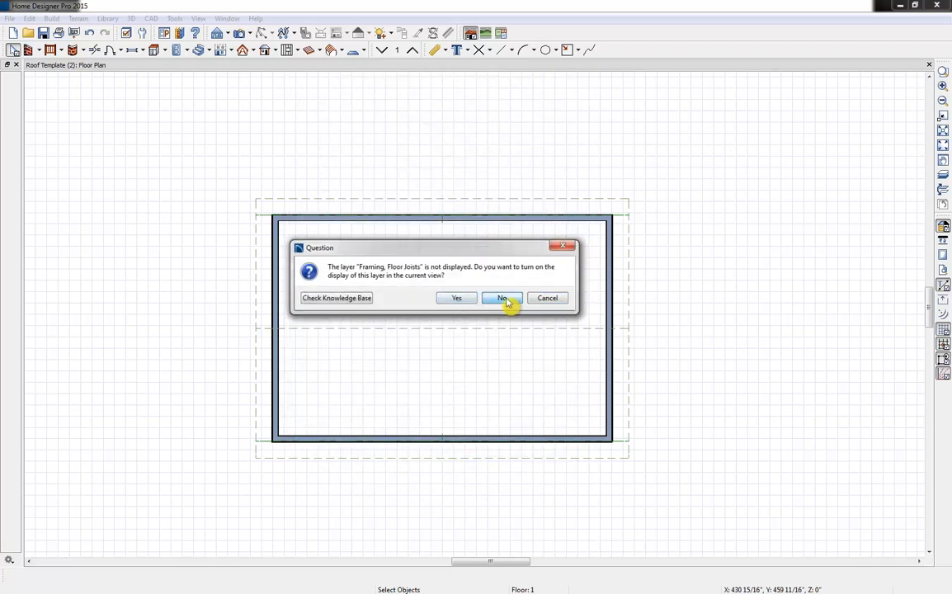
left_click(503, 298)
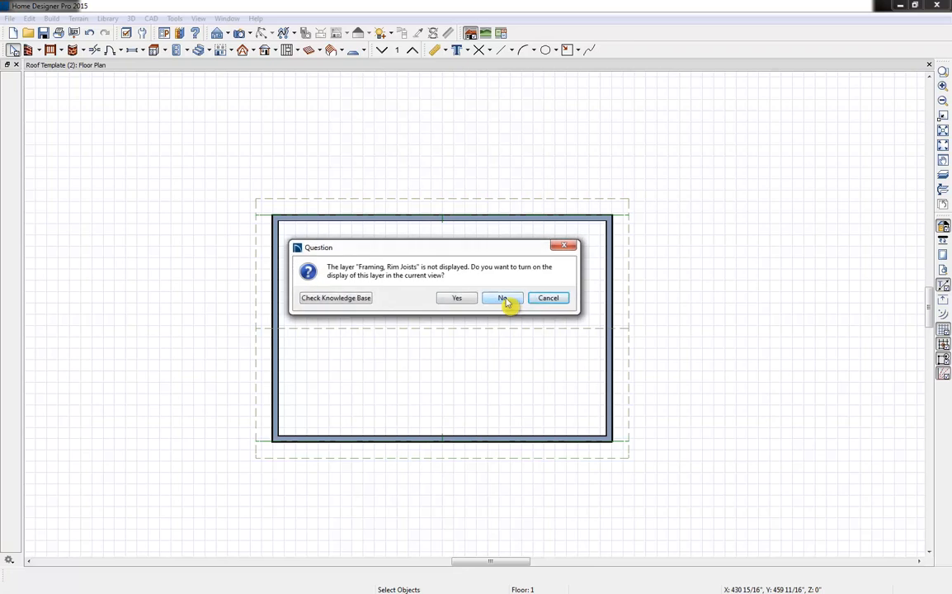
left_click(507, 300)
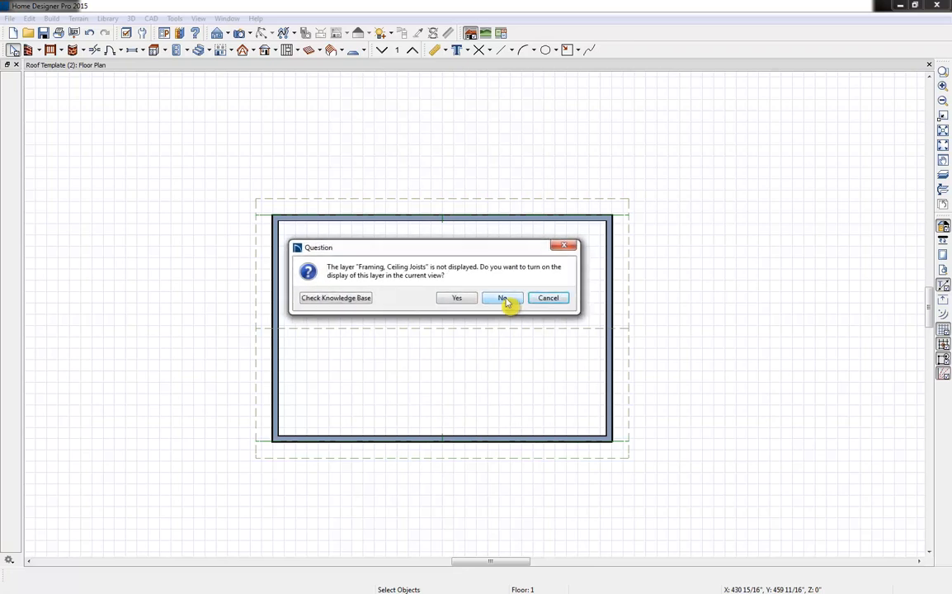
left_click(507, 301)
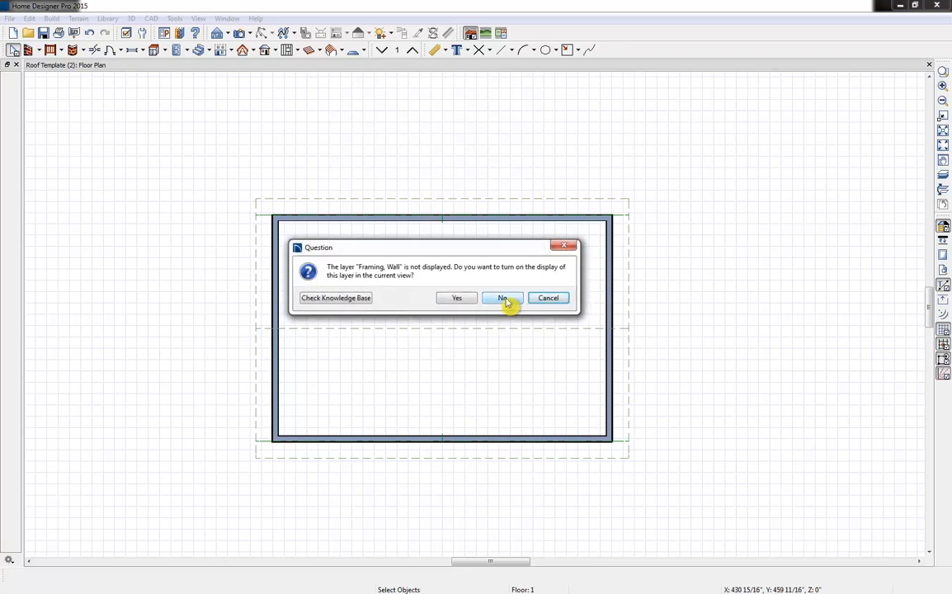
left_click(506, 301)
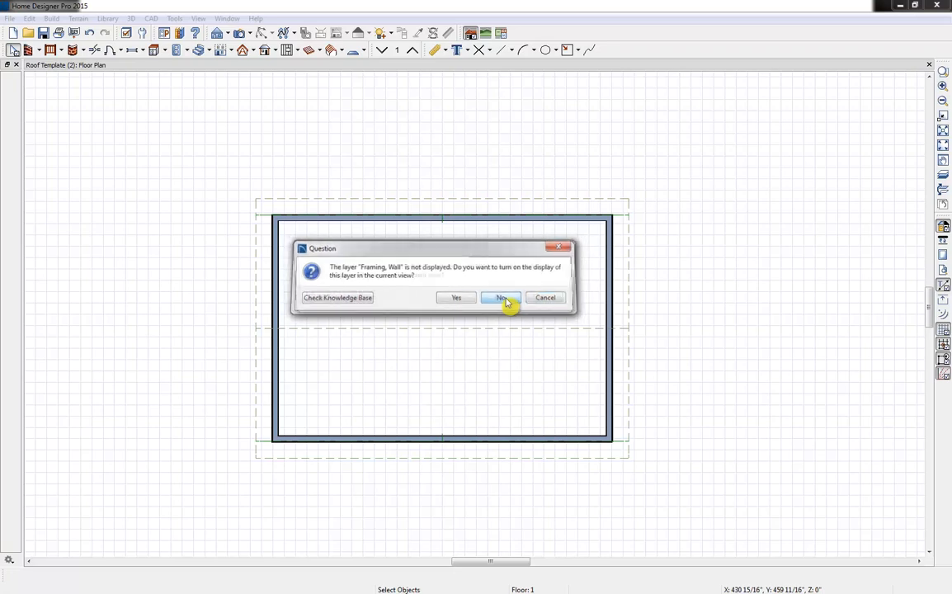
left_click(453, 300)
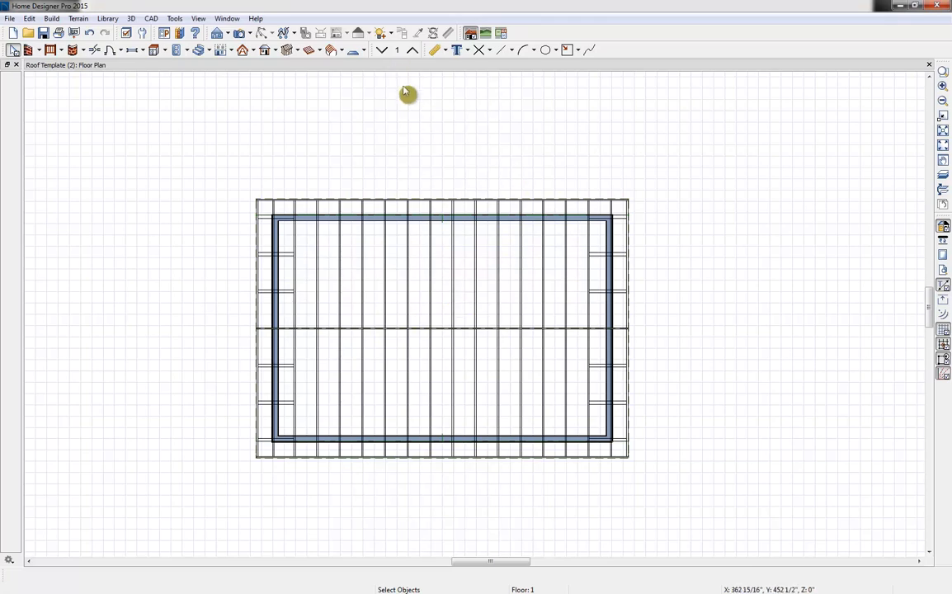
- Create a backclipped cross section through the middle of the plan, facing the left gable wall
left_click(227, 34)
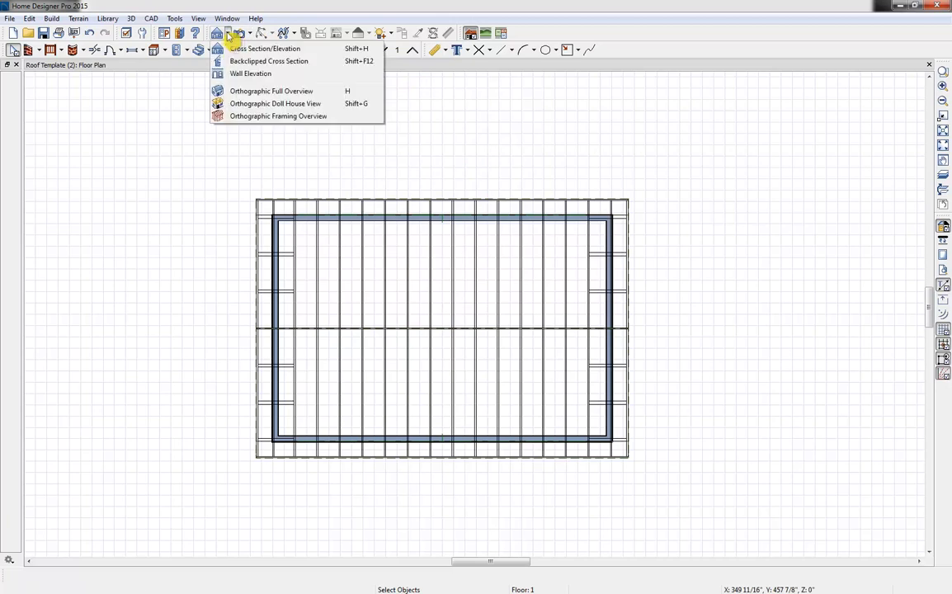
left_click(264, 72)
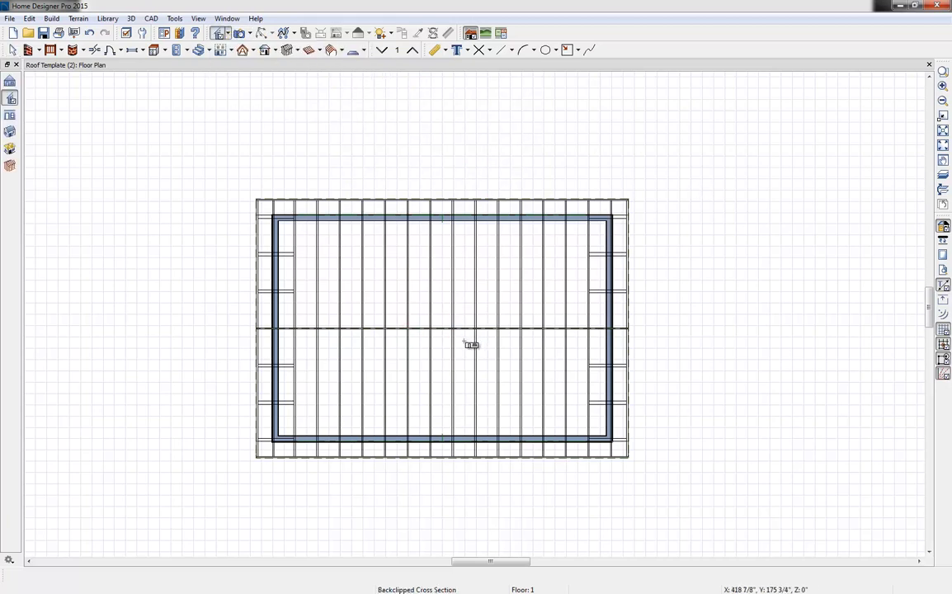
left_click_drag(465, 344, 451, 345)
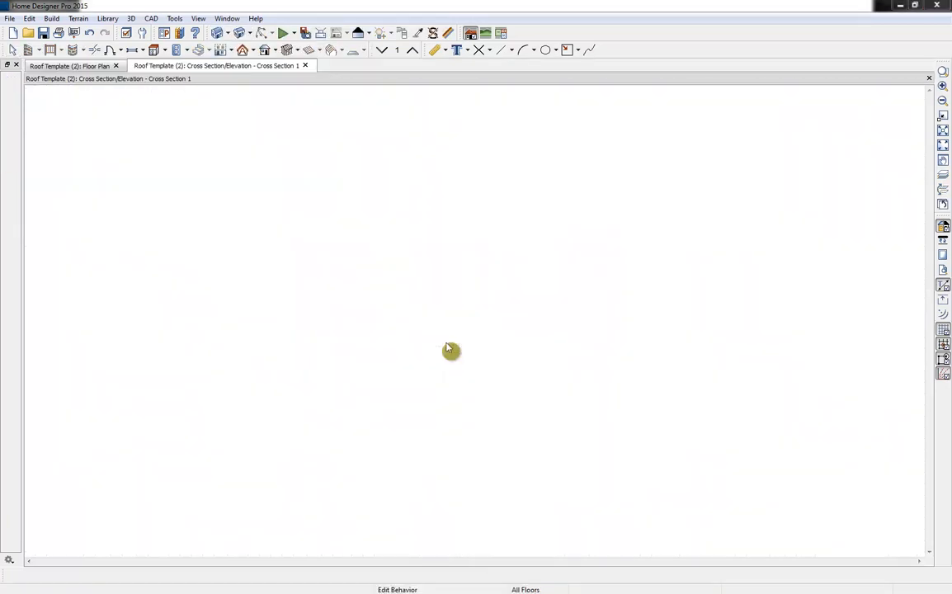
- Display the floor joist, rim joist, roof rafter, roof truss and wall framing layers in the cross section, and close that view
left_click(126, 33)
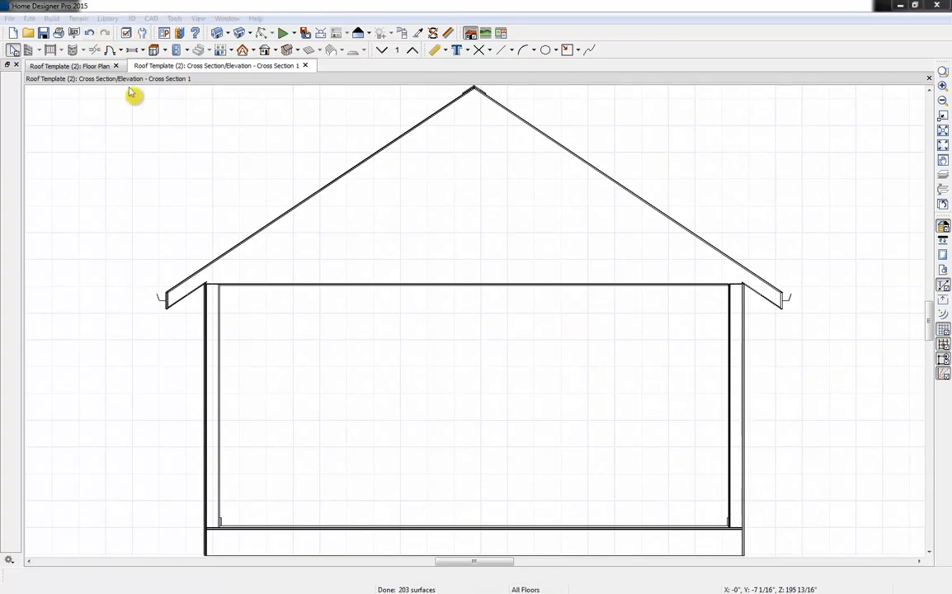
scroll(337, 258, "up", 20)
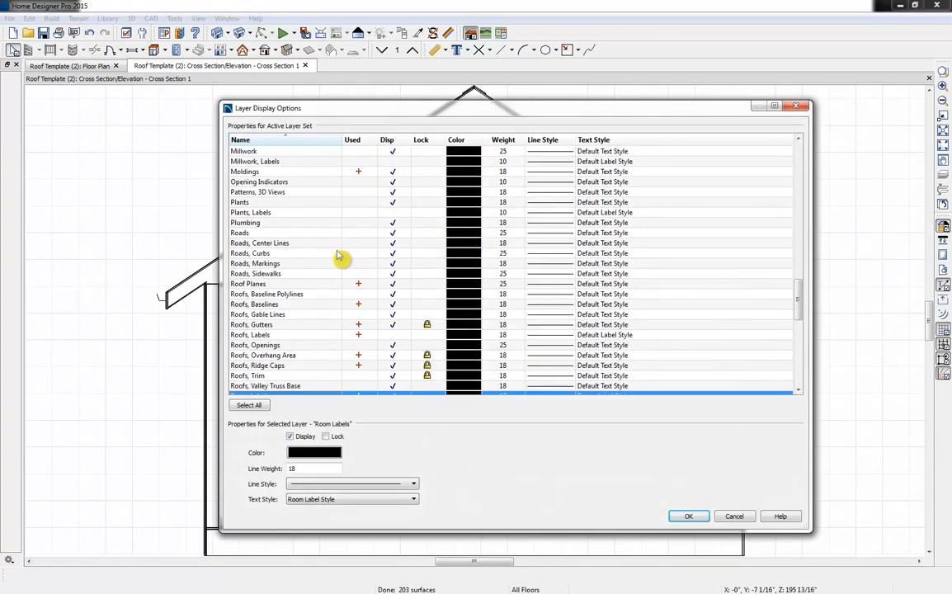
scroll(336, 258, "up", 1)
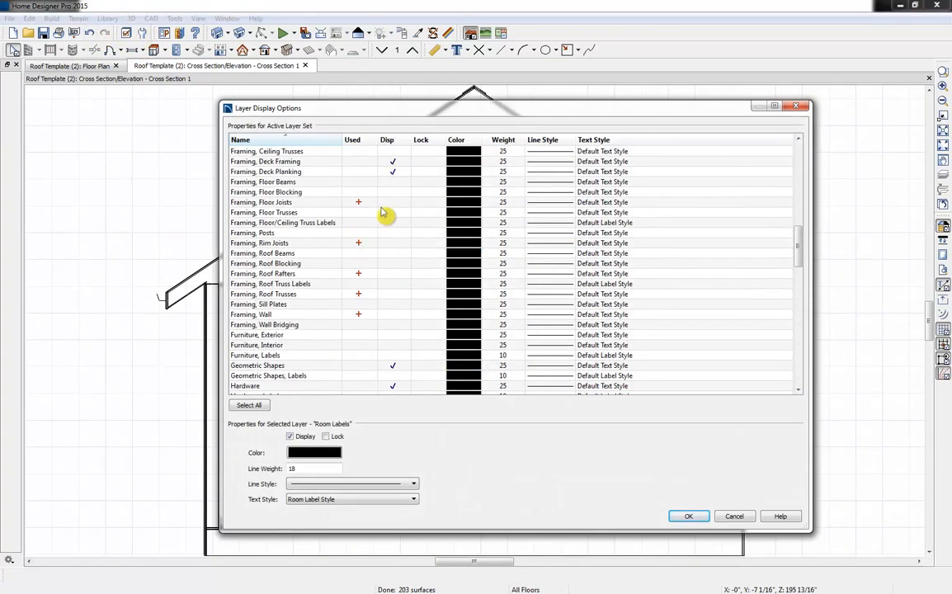
left_click(393, 242)
left_click(393, 202)
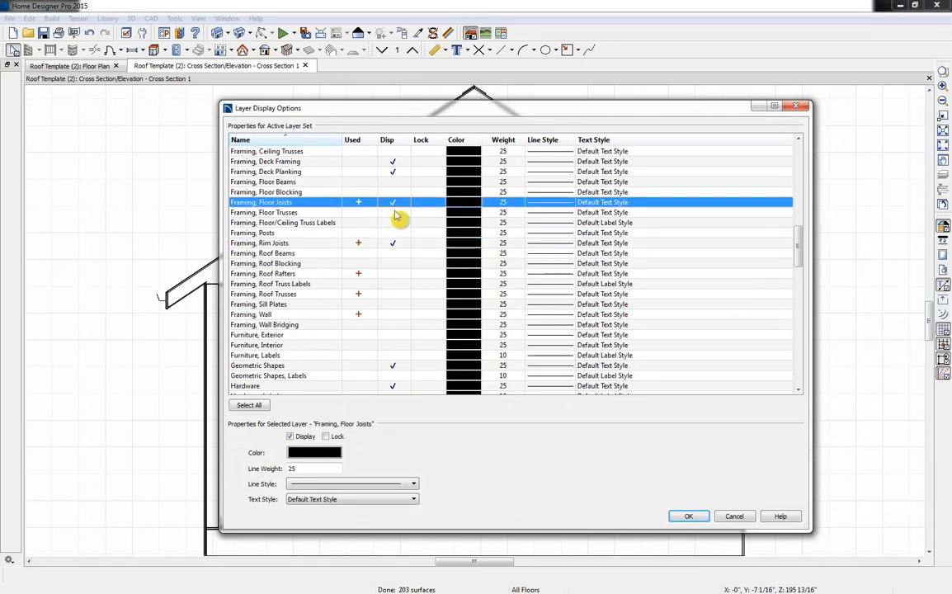
left_click(392, 273)
left_click(393, 294)
left_click(393, 314)
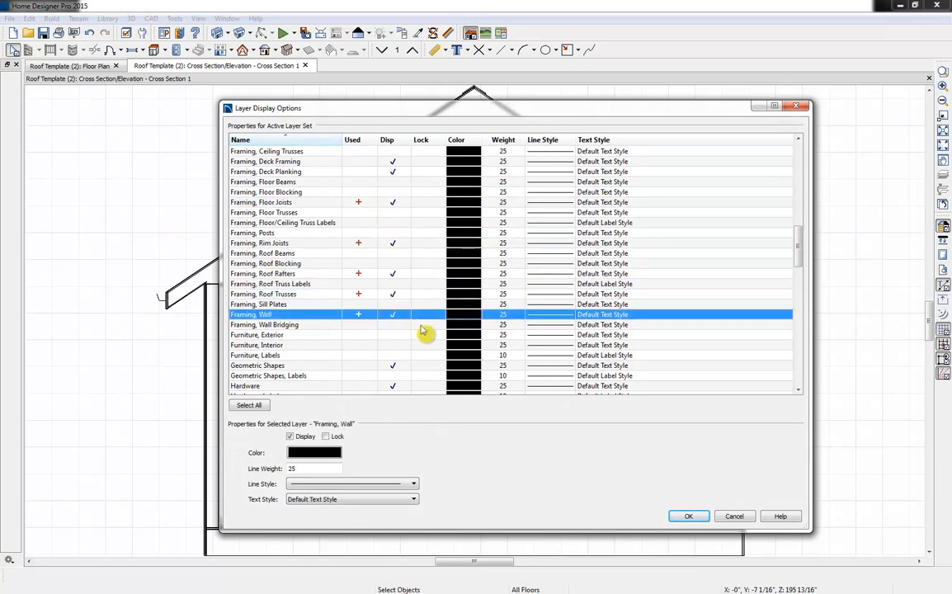
left_click(690, 519)
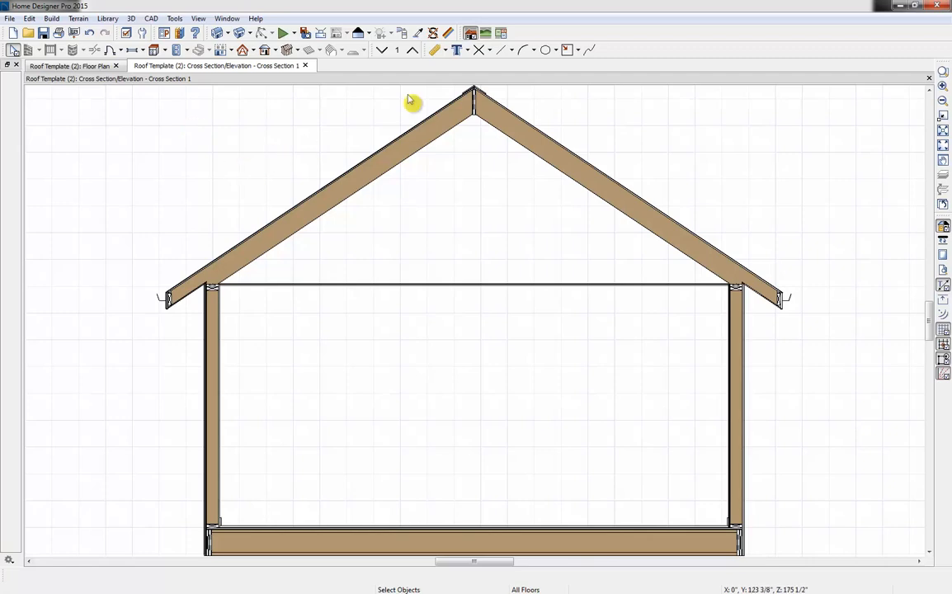
left_click(305, 66)
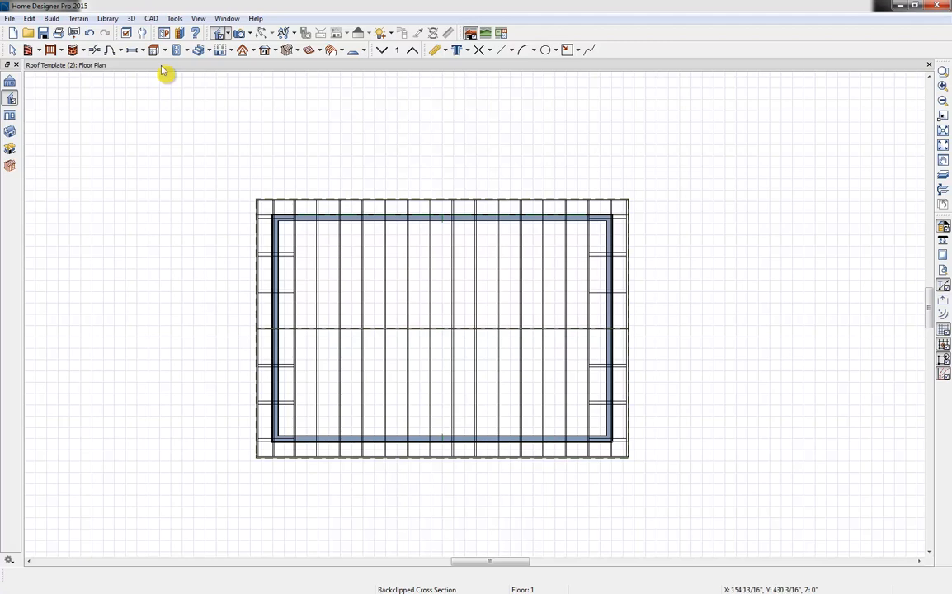
- Delete the roof planes, roof framing and wall framing on all floors, allowing Auto Rebuild Roofs to be turned off
left_click(94, 50)
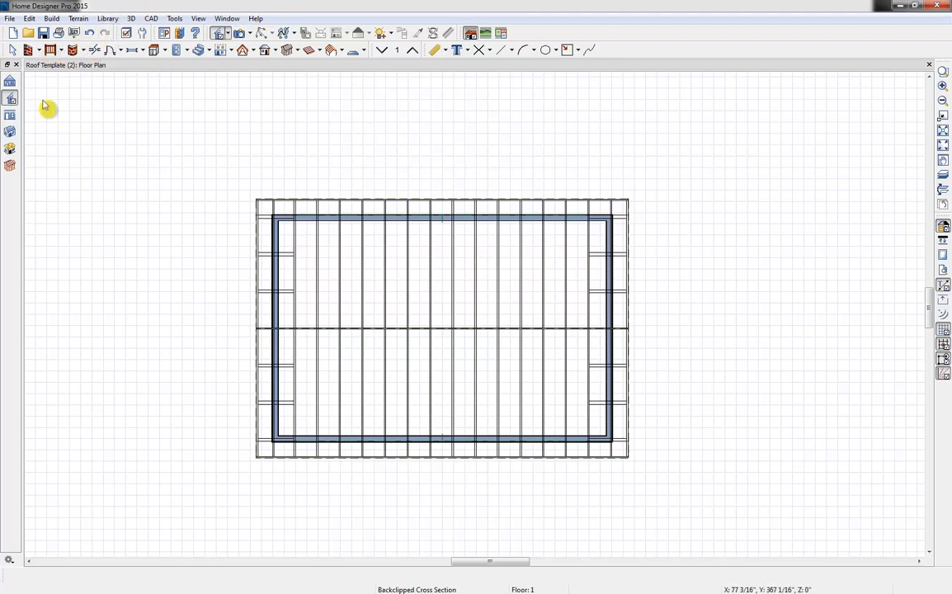
left_click(29, 18)
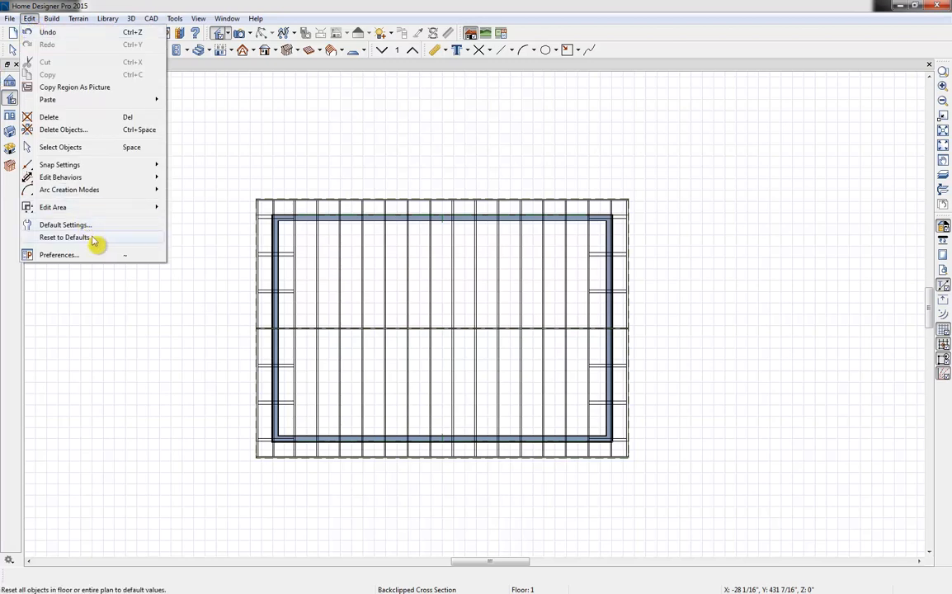
mouse_move(101, 178)
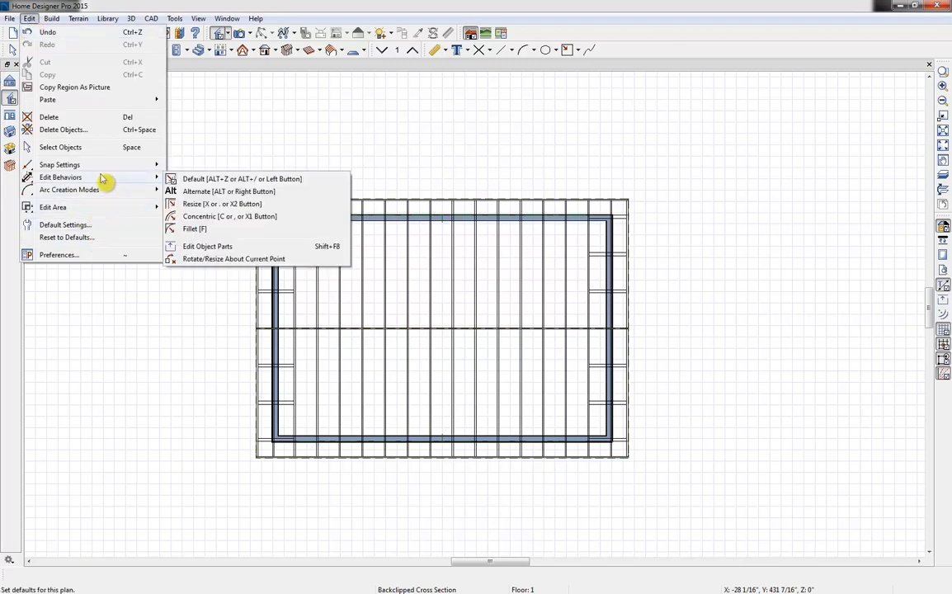
left_click(73, 130)
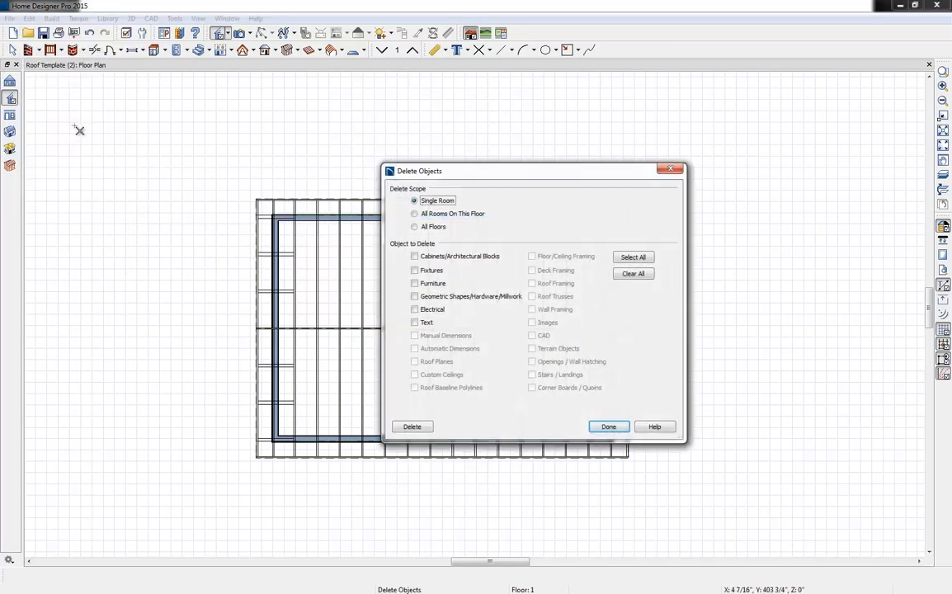
left_click(415, 227)
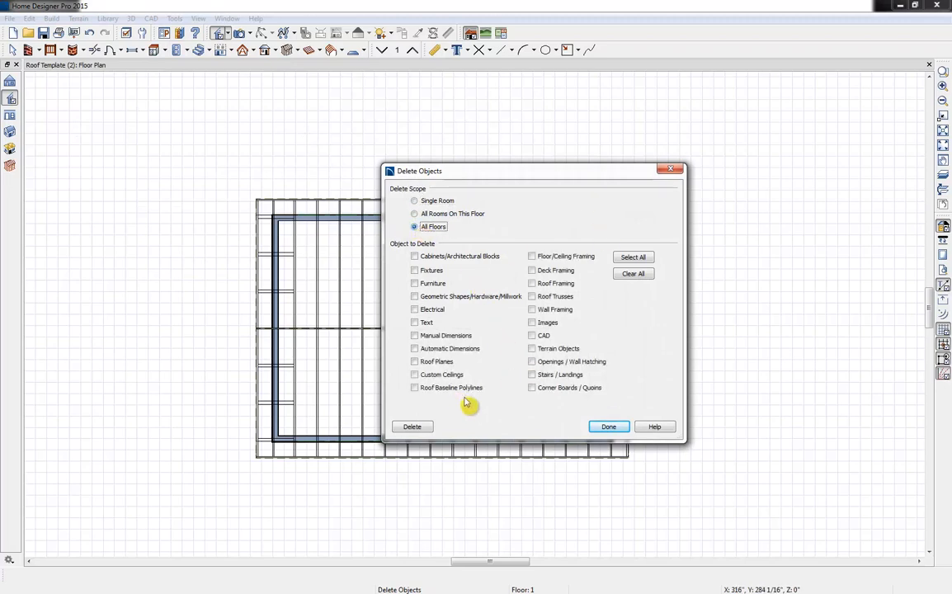
left_click(415, 361)
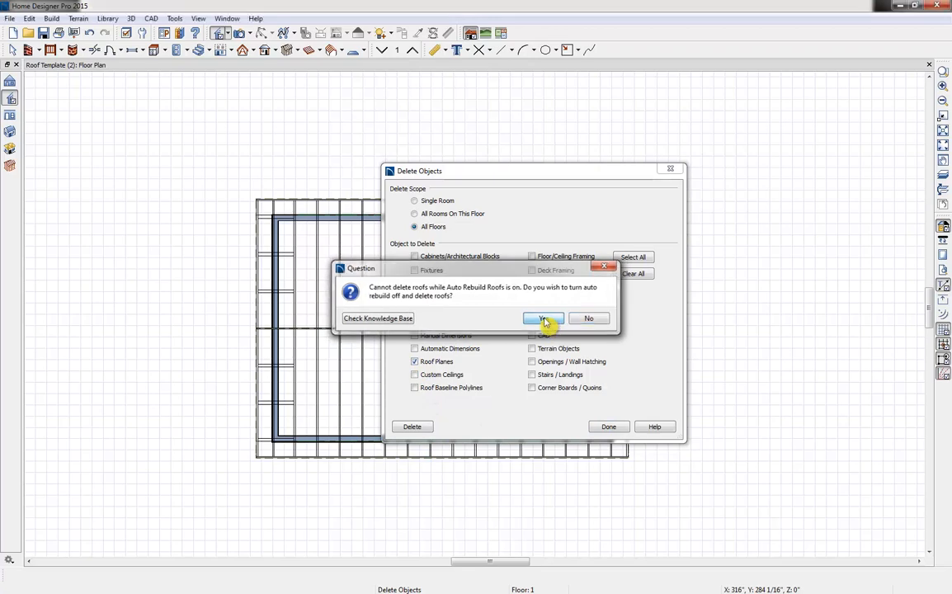
left_click(544, 320)
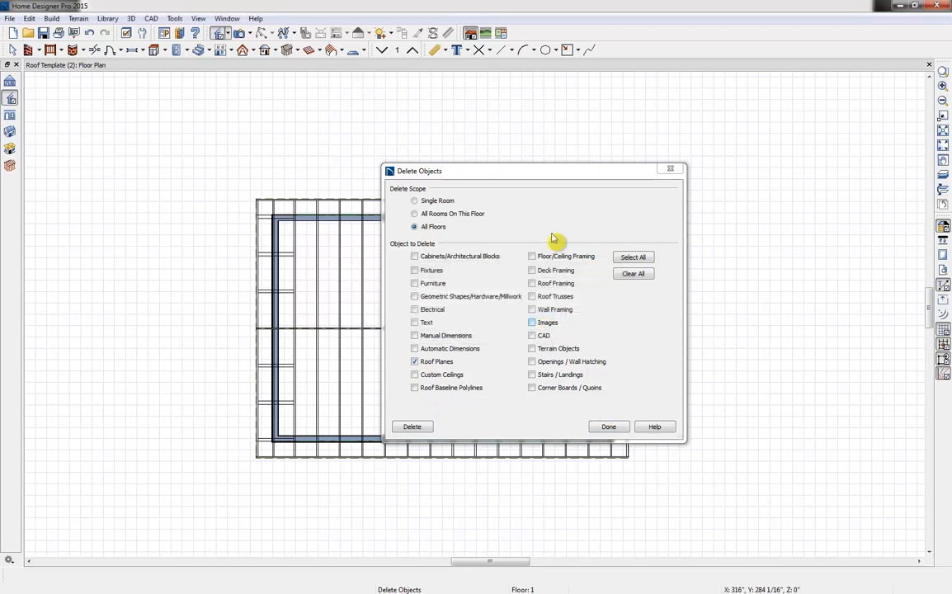
left_click(532, 284)
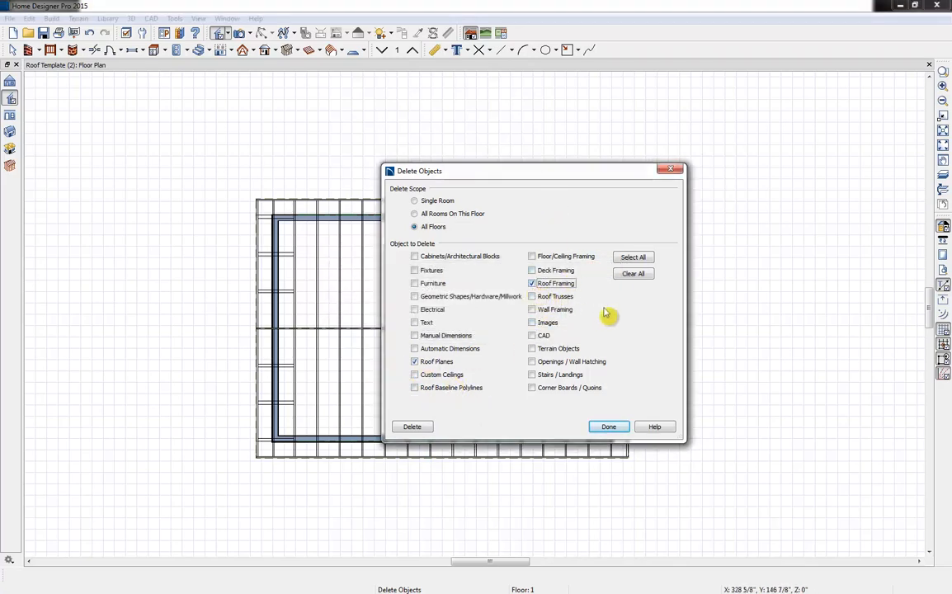
left_click(533, 310)
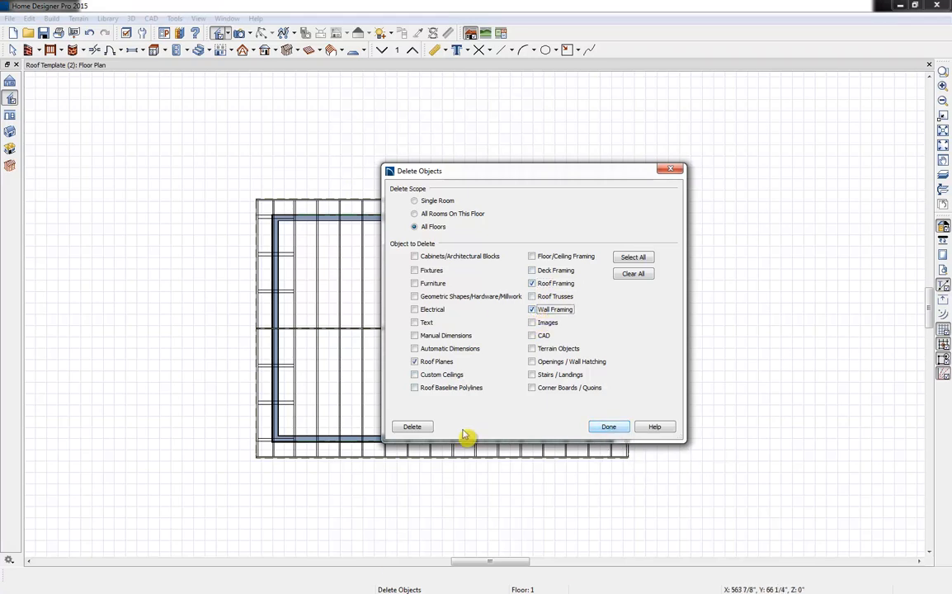
left_click(414, 428)
left_click(609, 426)
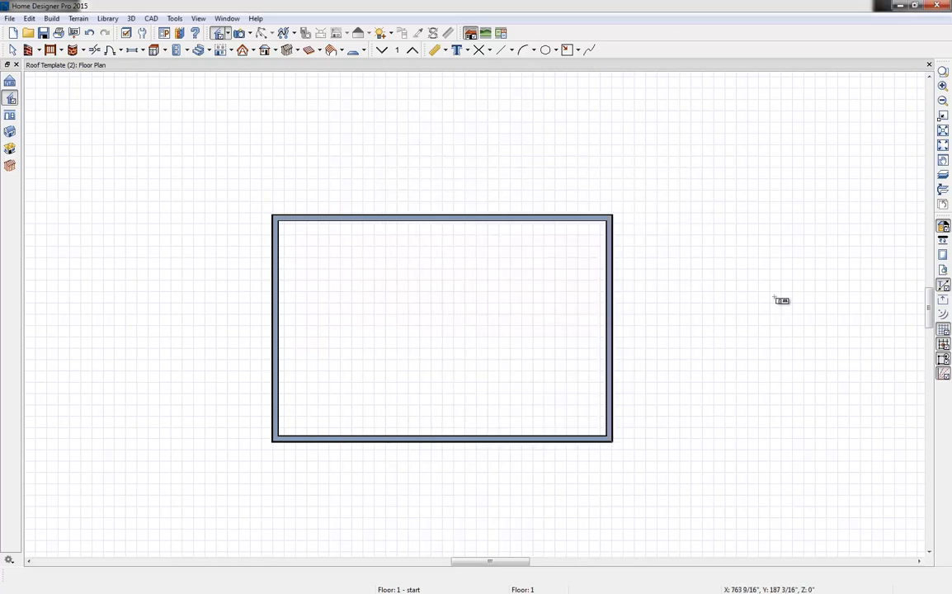
- Set up a new roof build with Build Roof Planes, Auto Rebuild Roofs and Trusses (no Birdsmouth) enabled
left_click(252, 50)
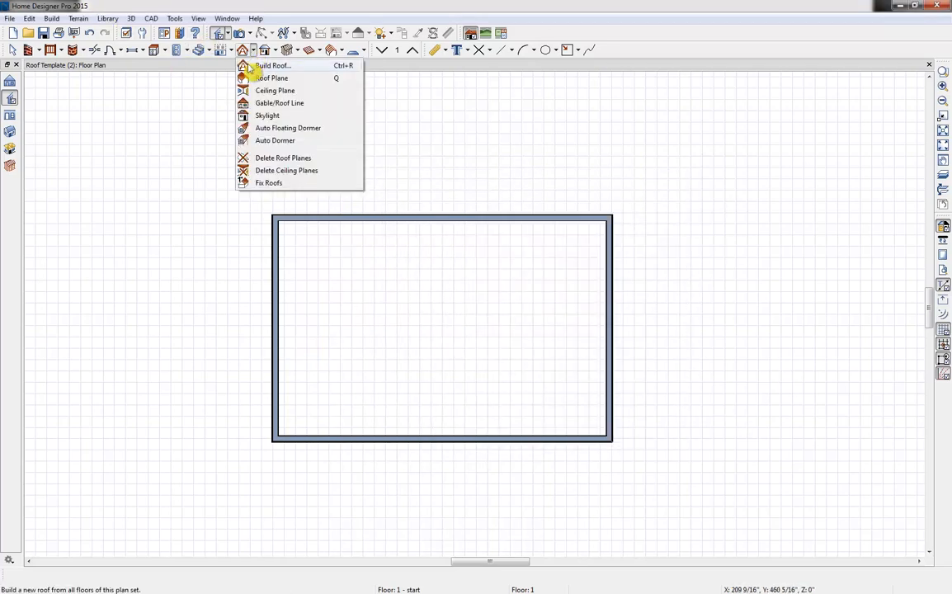
left_click(257, 66)
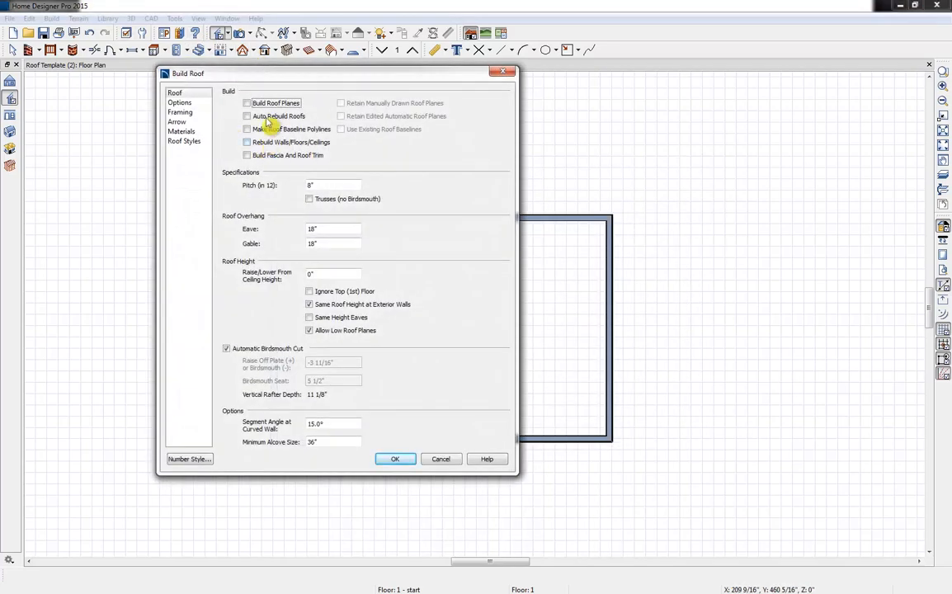
left_click(246, 104)
left_click(247, 116)
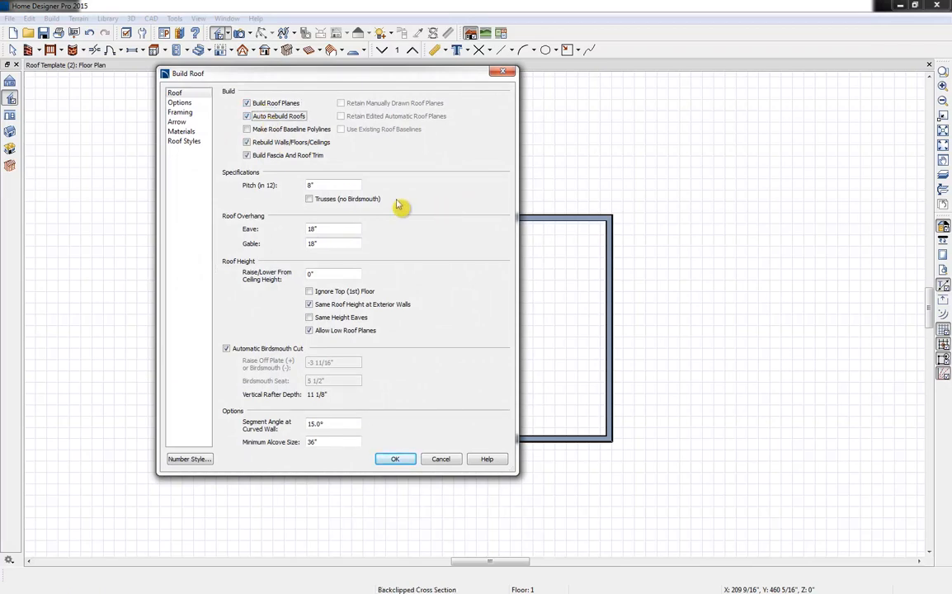
left_click(309, 200)
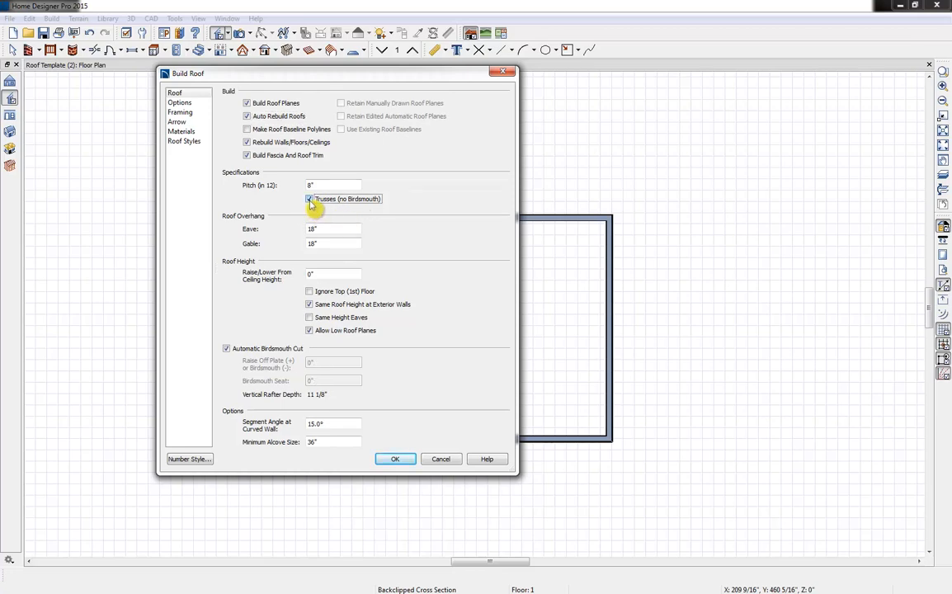
- Turn off the automatic birdsmouth cut, set Raise Off Plate to 8", check the roof framing sizes, and build the roof
left_click(228, 350)
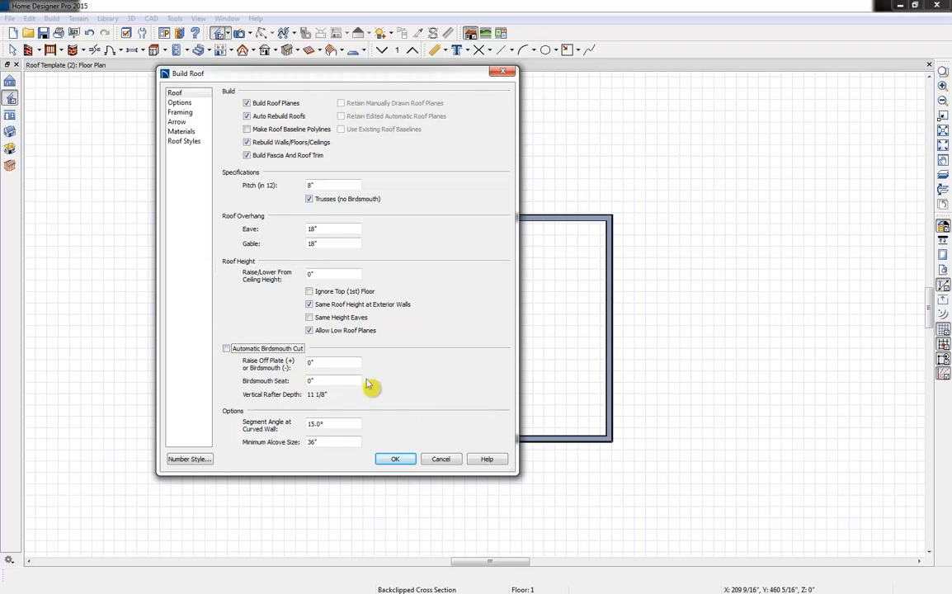
double_click(330, 363)
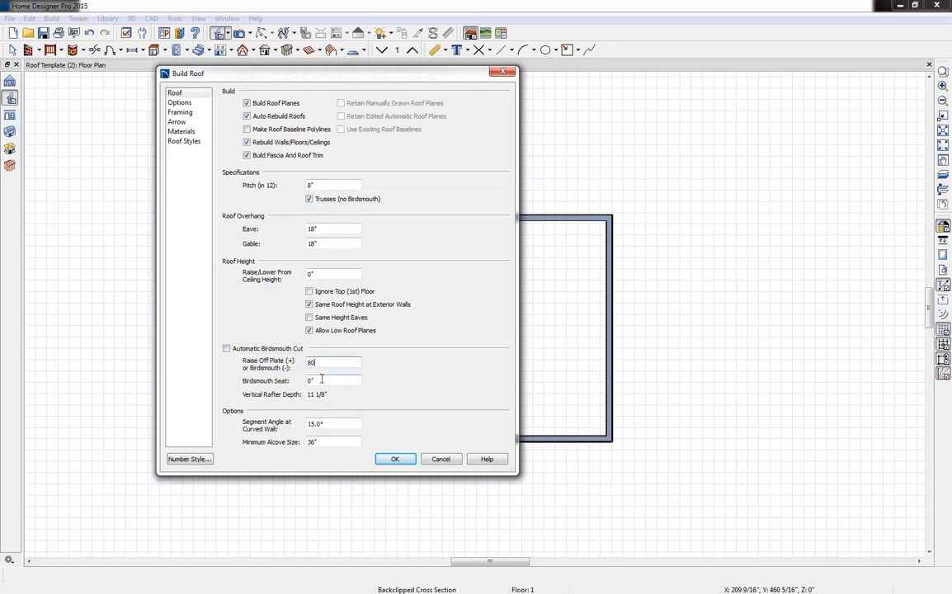
left_click(321, 380)
left_click(181, 111)
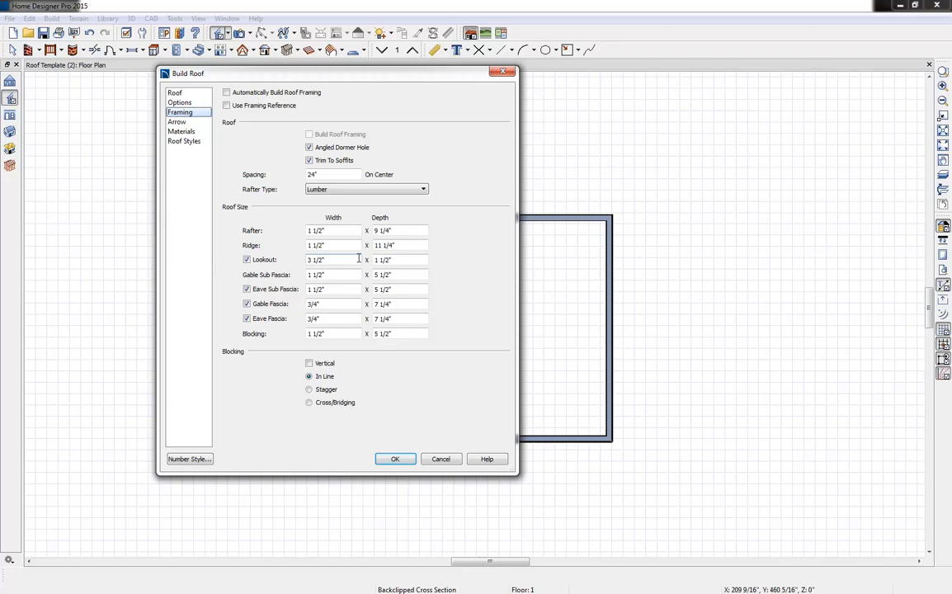
left_click(402, 460)
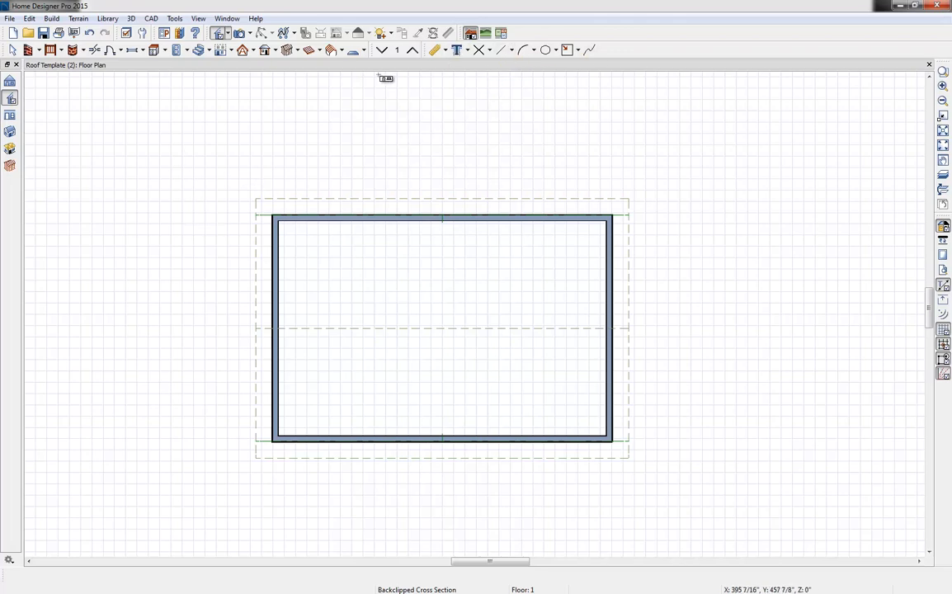
- Draw a roof truss across the building from the upper eave to the lower eave, and display the Framing, Roof Trusses layer
left_click(342, 50)
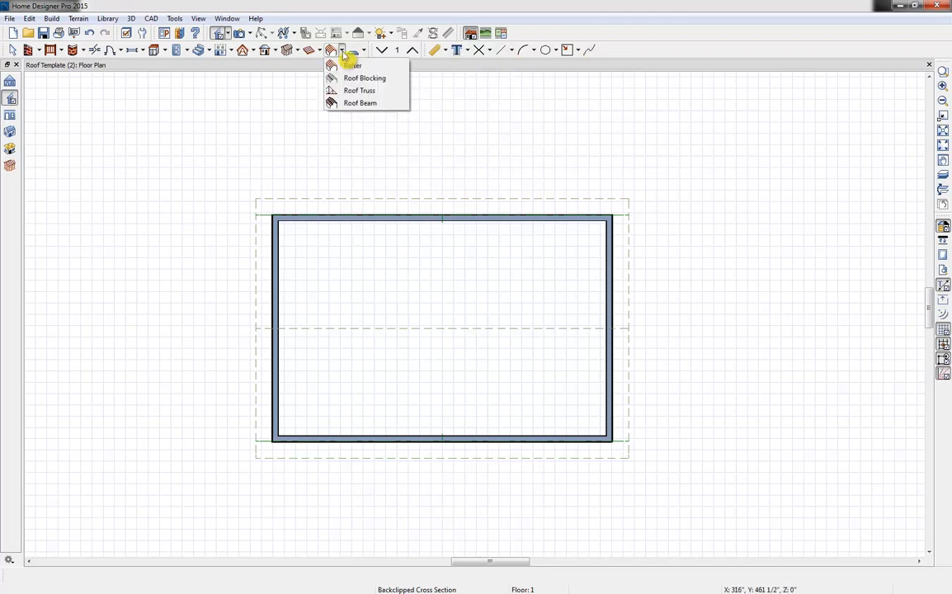
left_click(298, 51)
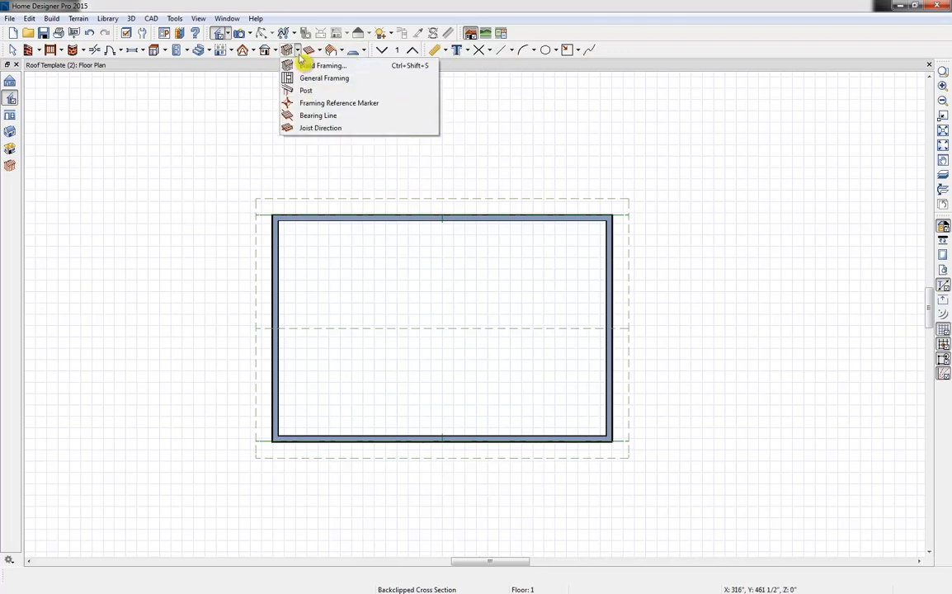
left_click(340, 50)
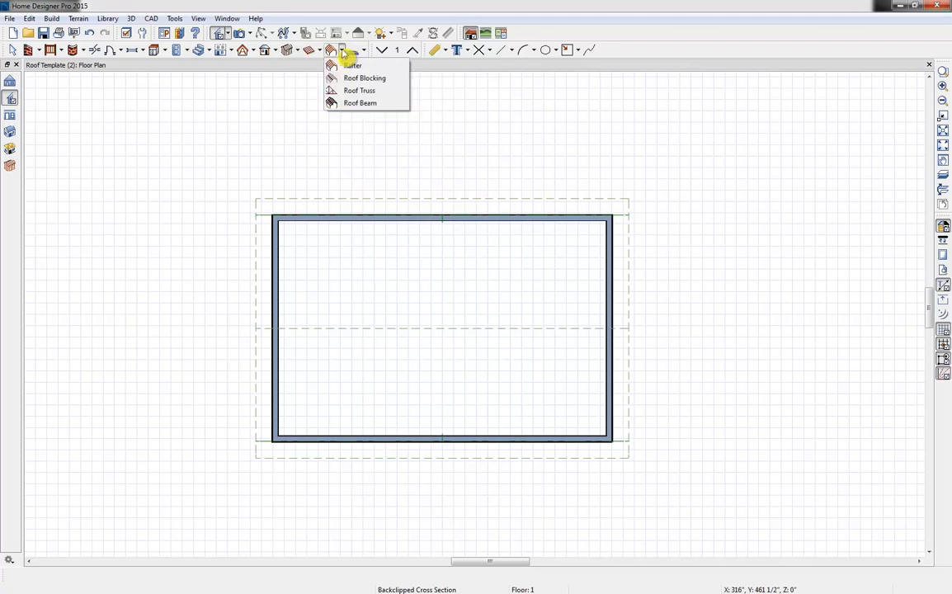
left_click(364, 91)
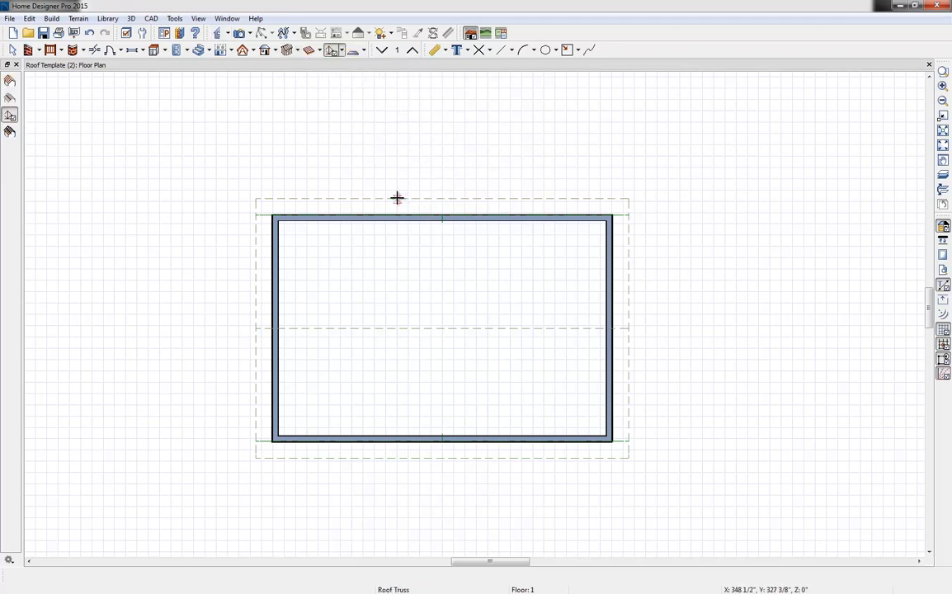
left_click_drag(397, 199, 399, 380)
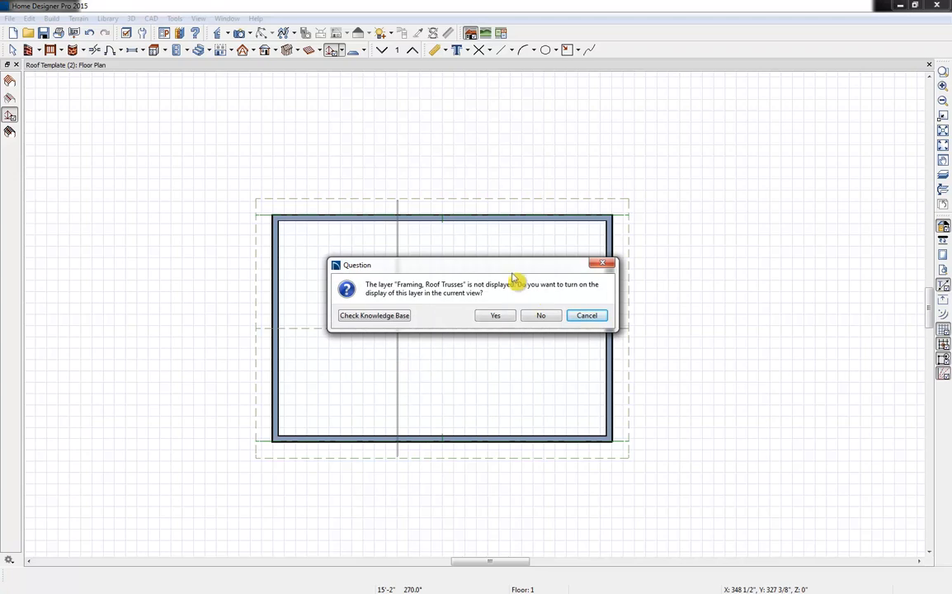
left_click(490, 318)
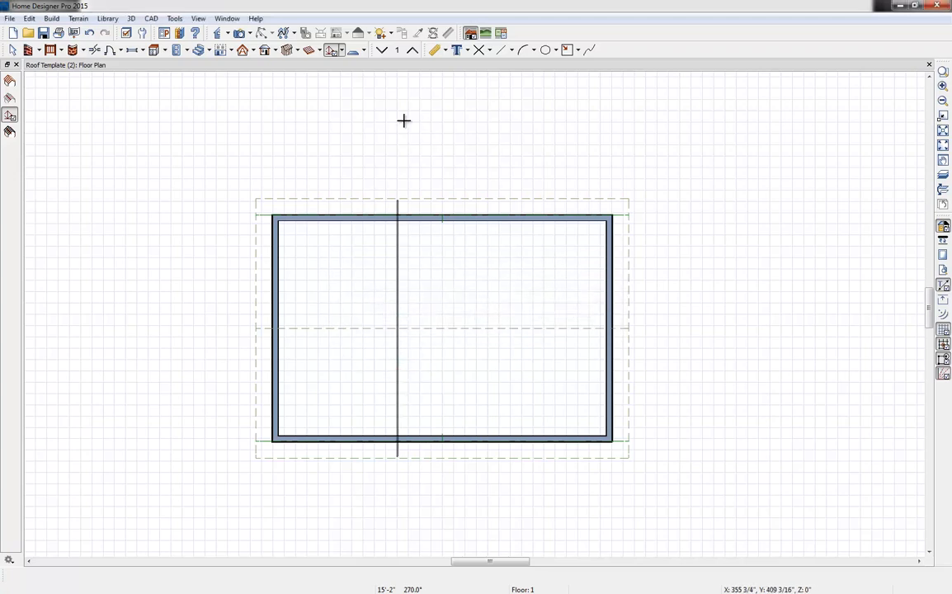
- Create a backclipped cross section at the truss, facing the left gable wall, and select the truss in that view
left_click(219, 34)
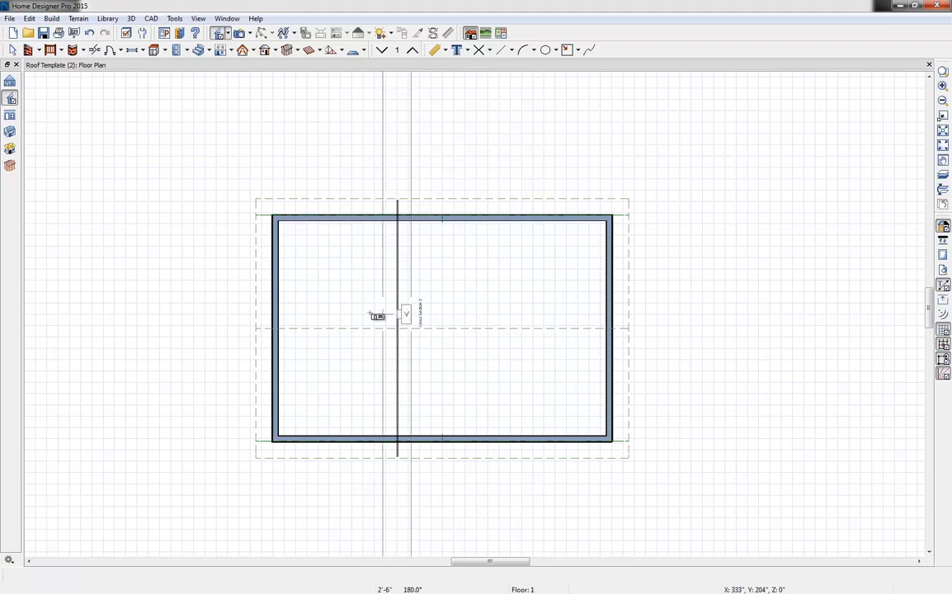
left_click(376, 316)
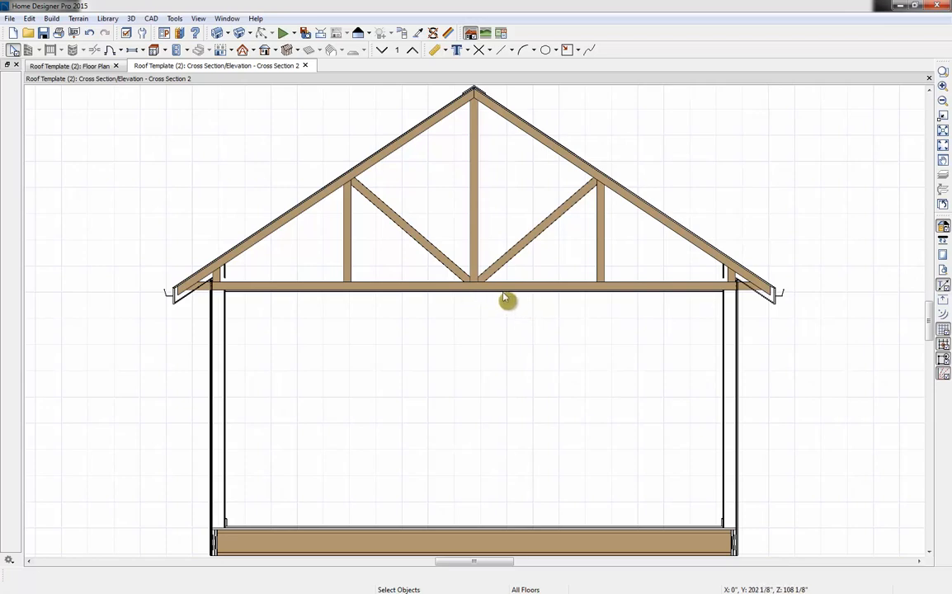
left_click(504, 294)
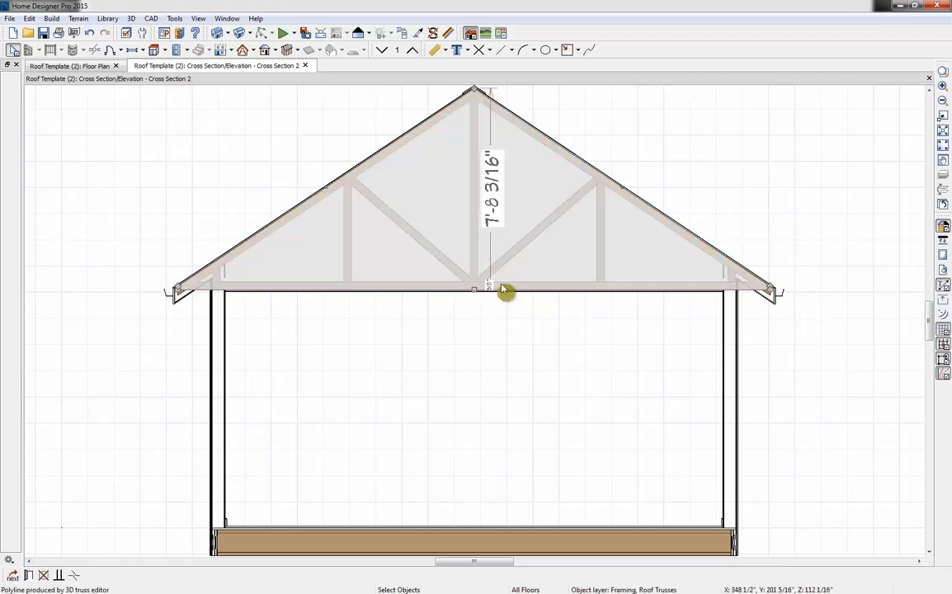
- Make the selected roof truss an end truss
left_click(28, 575)
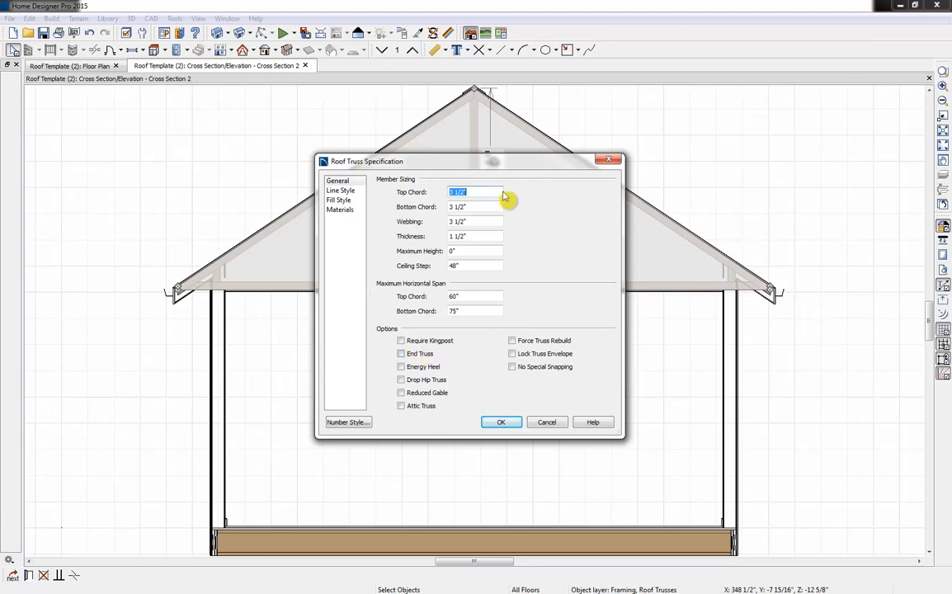
mouse_move(456, 161)
left_mouse_down()
mouse_move(588, 193)
mouse_move(760, 168)
left_mouse_up()
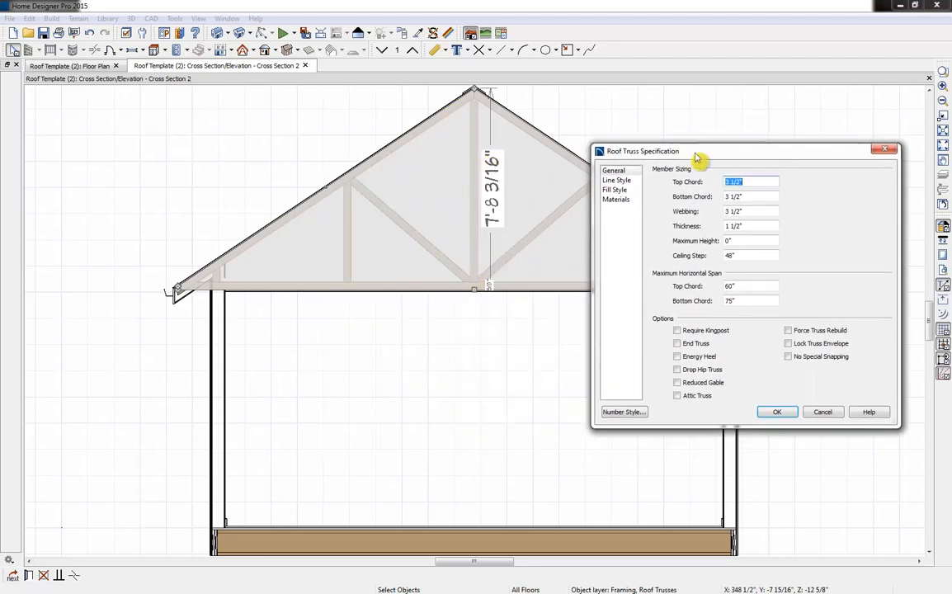
mouse_move(699, 159)
left_mouse_down()
mouse_move(521, 175)
mouse_move(412, 170)
left_mouse_up()
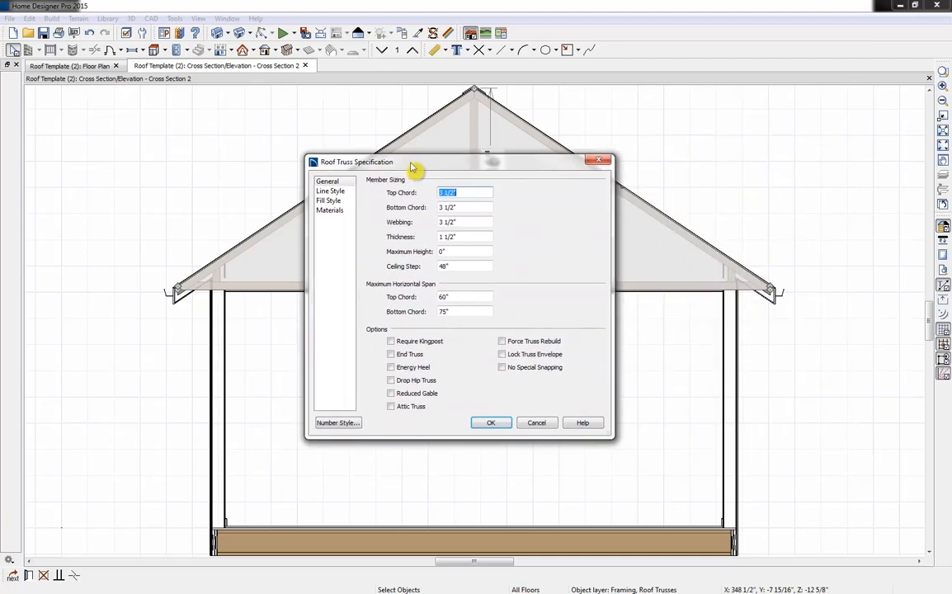
left_click(401, 356)
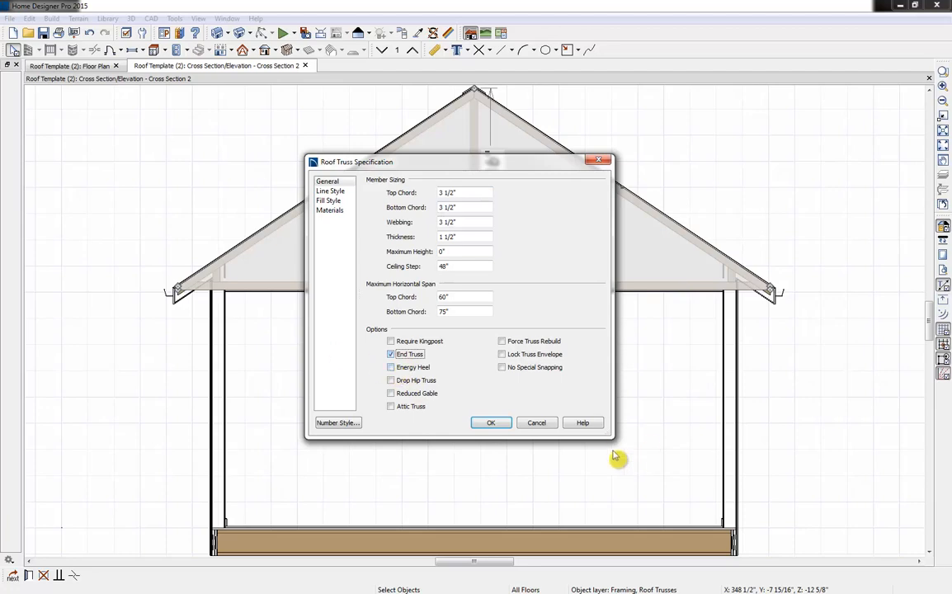
left_click(493, 421)
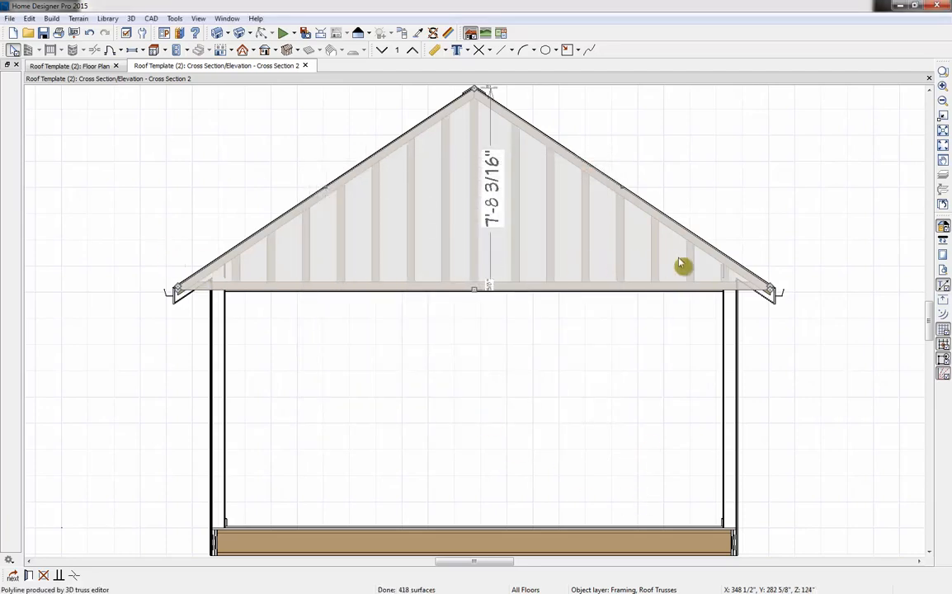
- Turn off End Truss and turn on Energy Heel for the roof truss
left_click(29, 576)
left_click(391, 354)
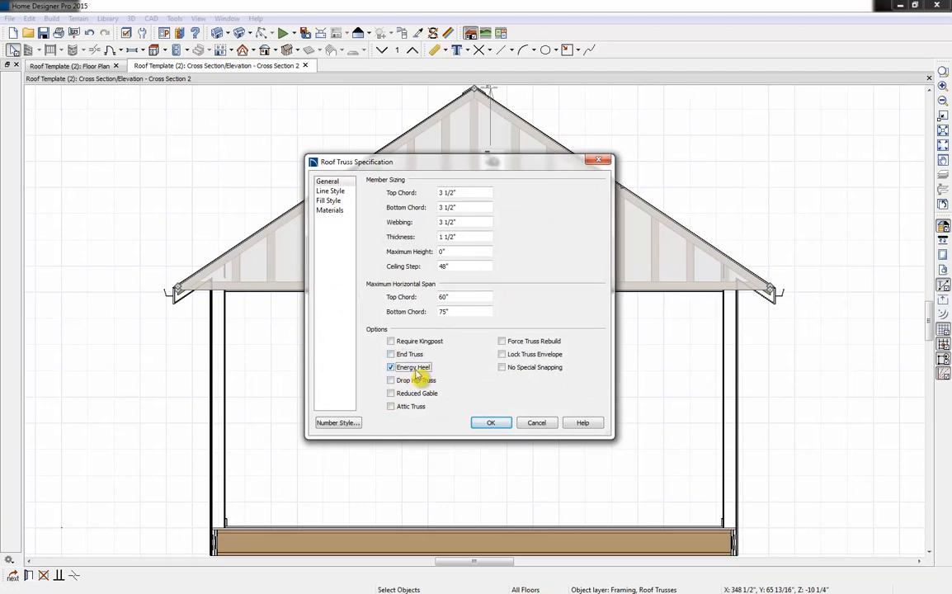
left_click(490, 424)
left_click(768, 353)
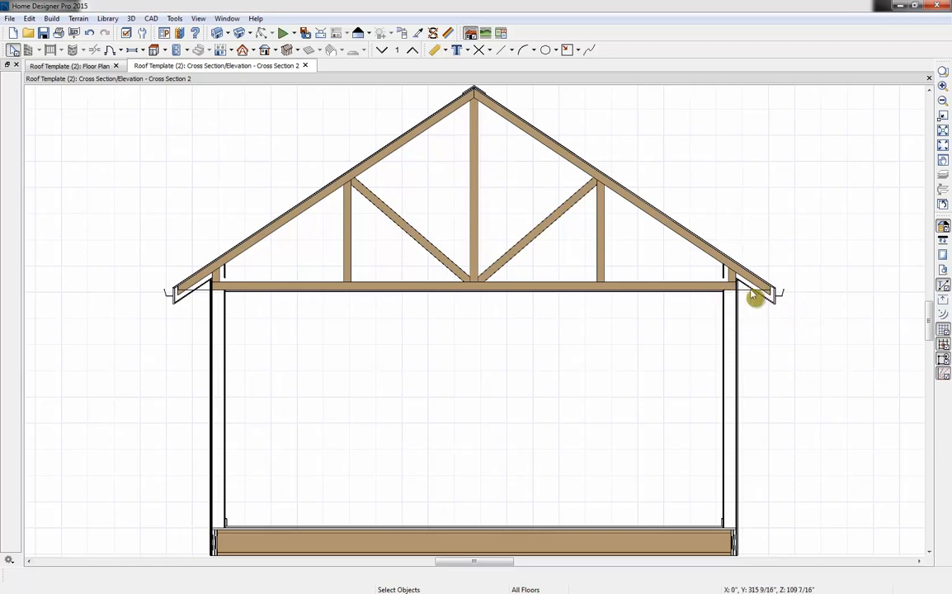
- Try to reshape the truss's bottom chord by moving and breaking its lower edge
left_click(493, 285)
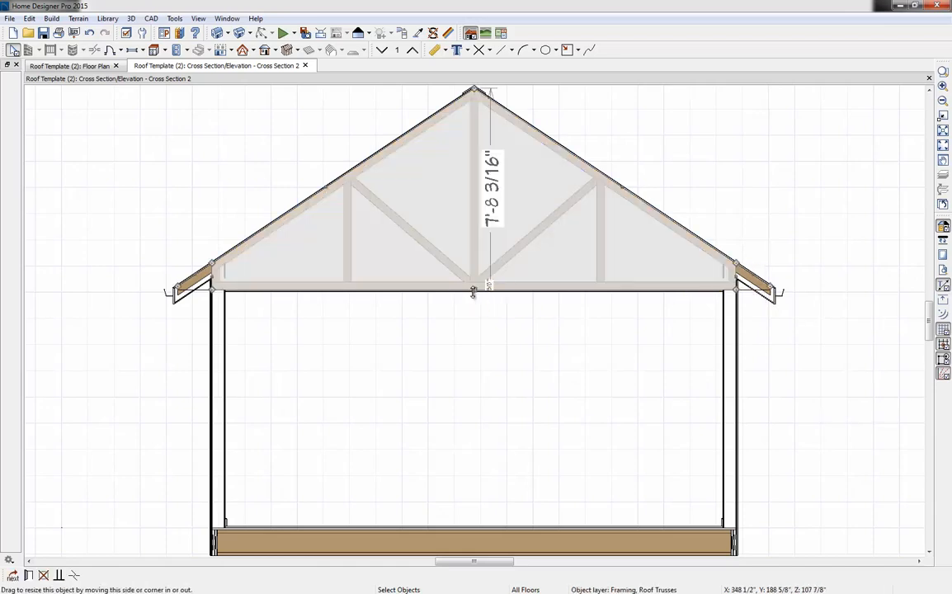
mouse_move(473, 291)
left_mouse_down()
mouse_move(472, 272)
mouse_move(472, 286)
left_mouse_up()
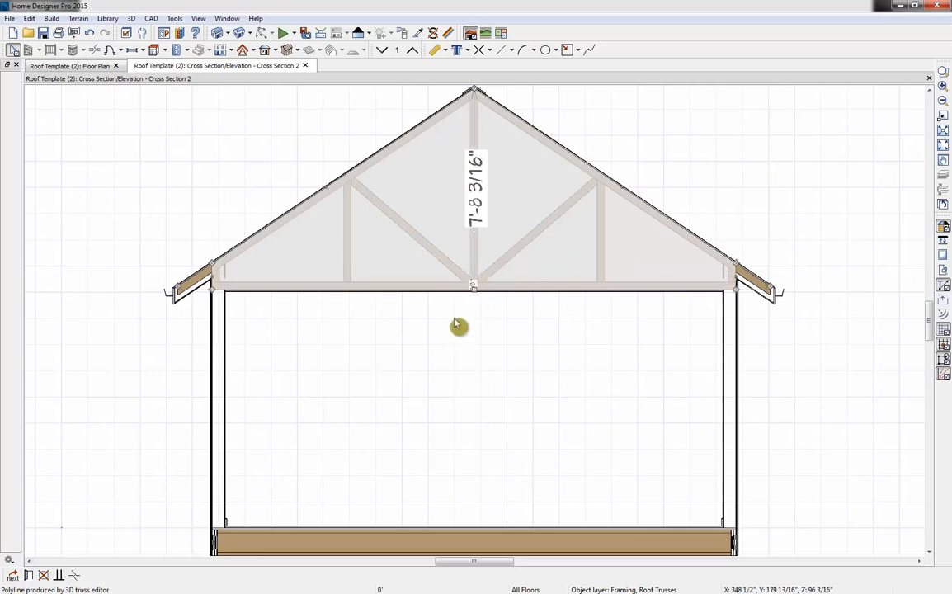
left_click(74, 577)
left_click(548, 289)
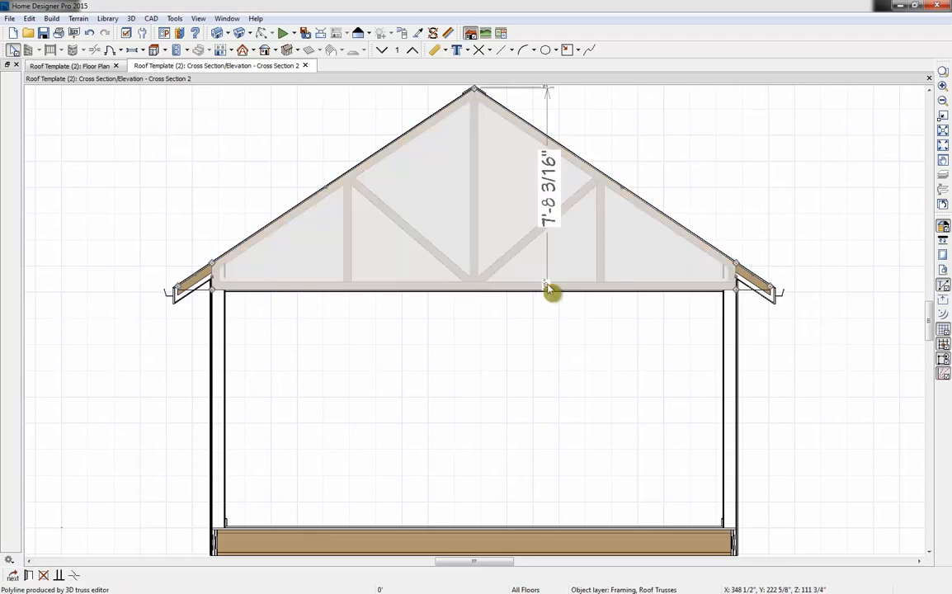
- Return to the floor plan and delete the roof truss
left_click(62, 65)
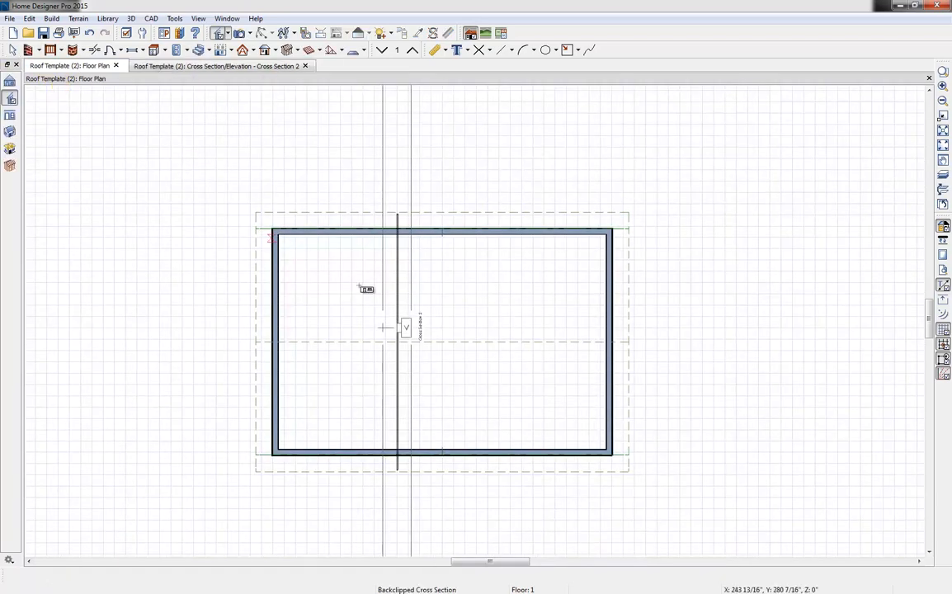
key("space")
left_click(398, 361)
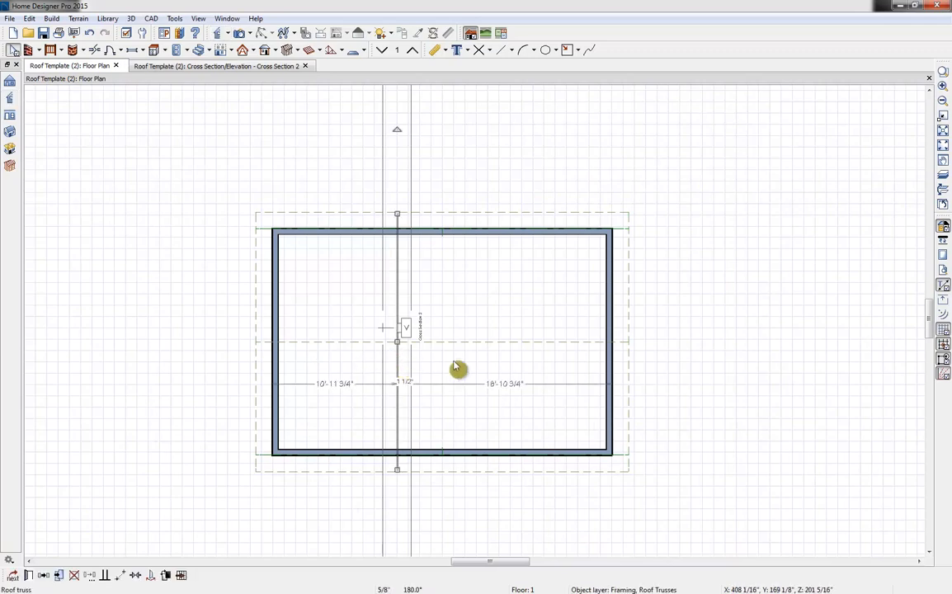
key("Delete")
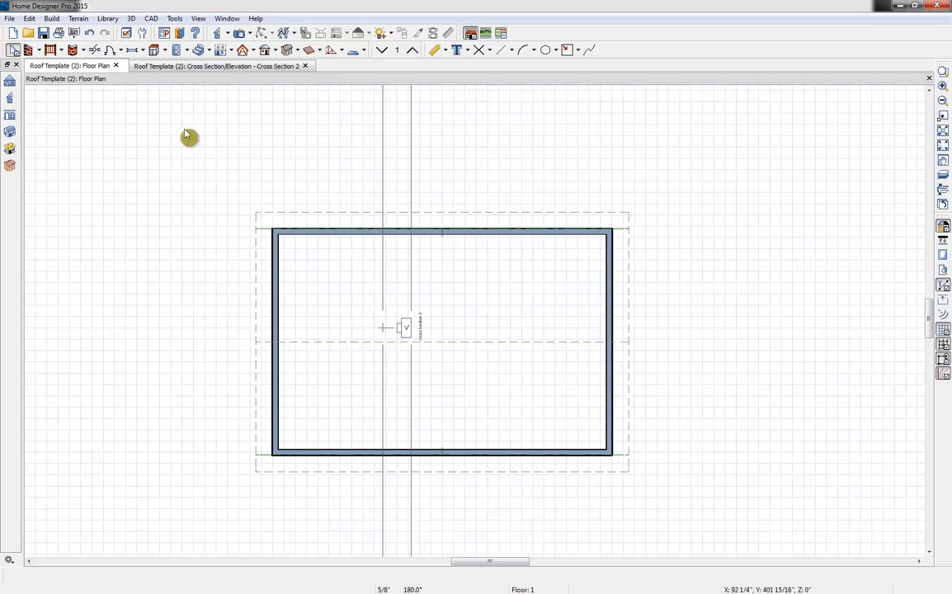
- Draw a ceiling plane about 27'-4" wide from the upper wall toward the ridge, allowing Auto Rebuild Roofs to be turned off
left_click(254, 50)
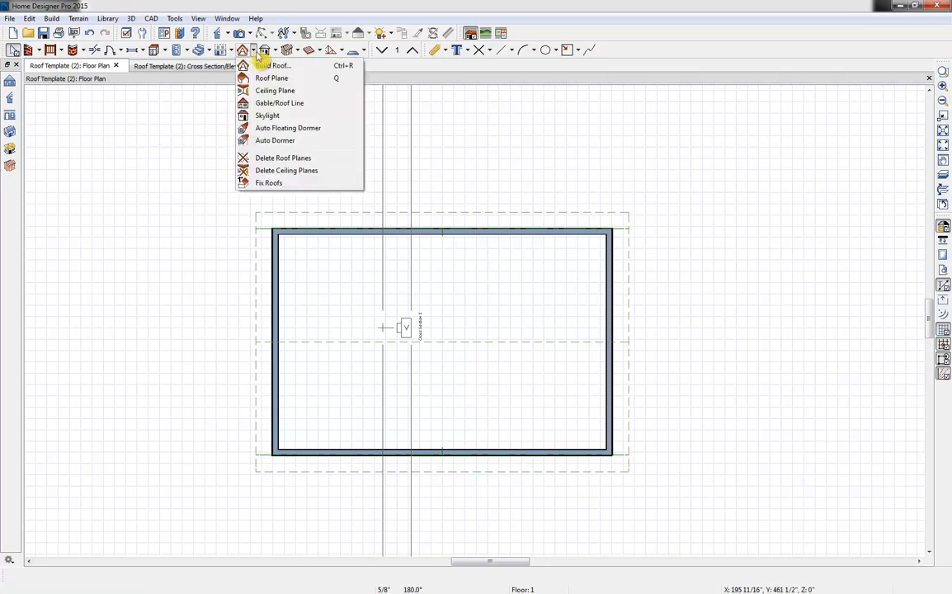
left_click(269, 93)
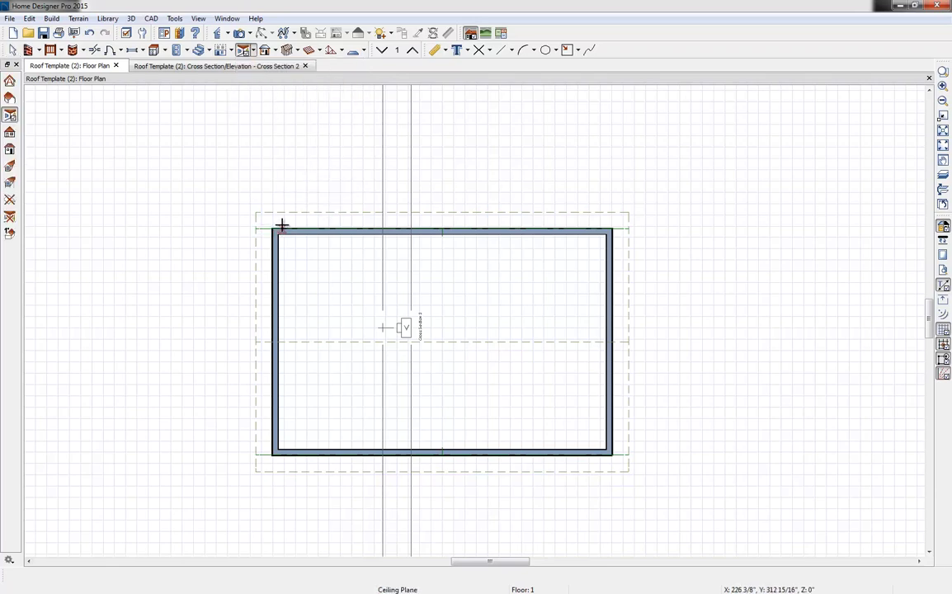
left_click_drag(282, 225, 592, 231)
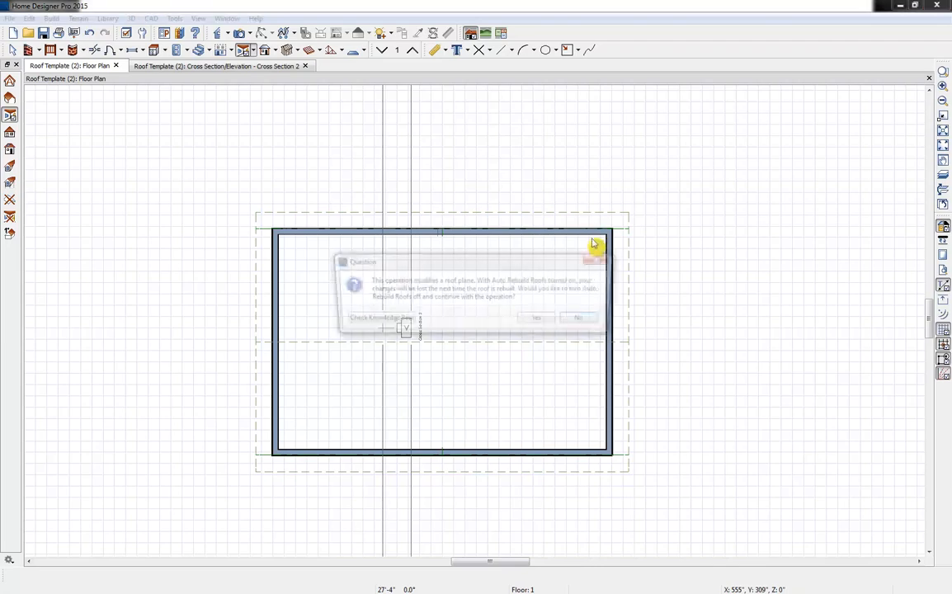
left_click(541, 321)
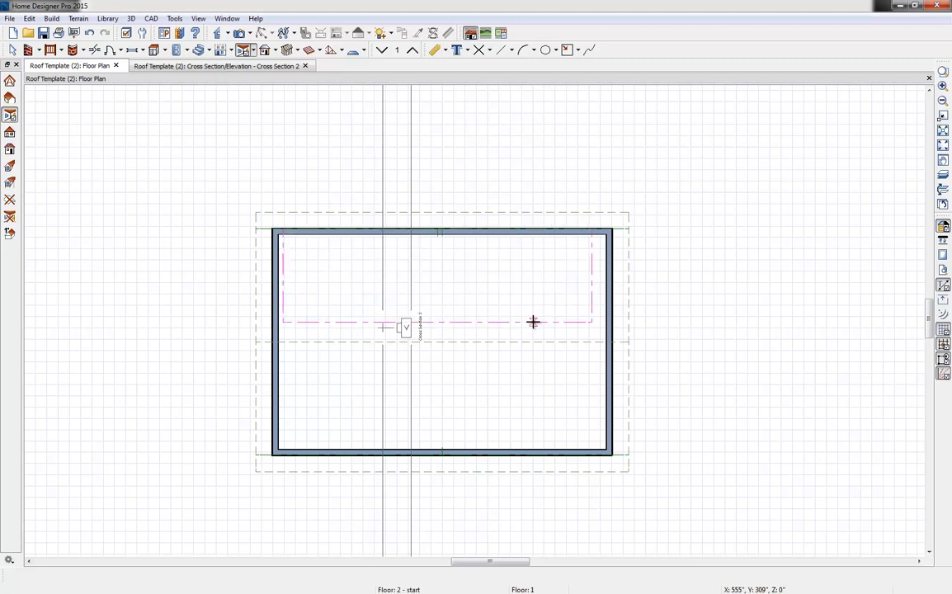
- Set the pitch of the new ceiling plane to 4"
left_click(538, 328)
double_click(518, 303)
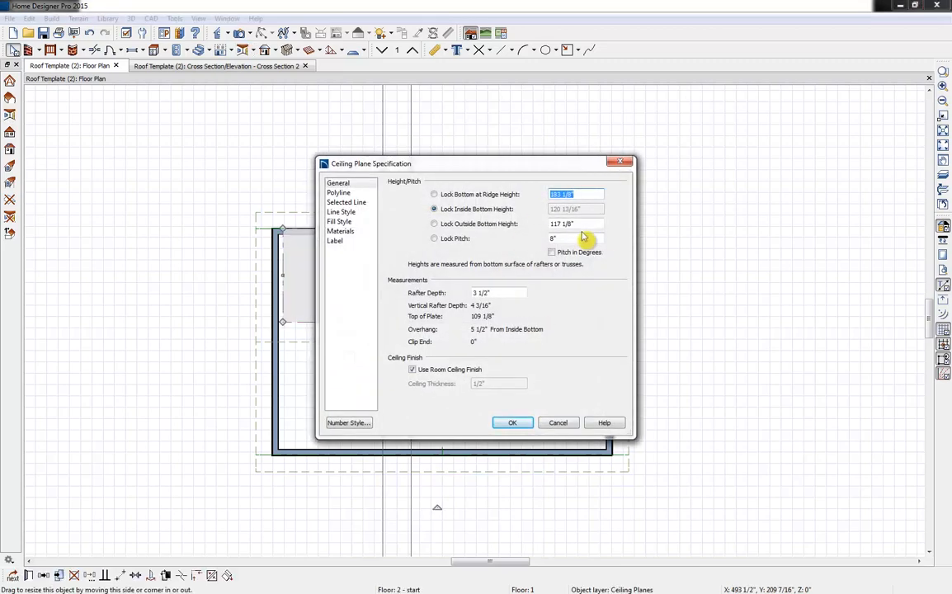
left_click_drag(582, 239, 479, 254)
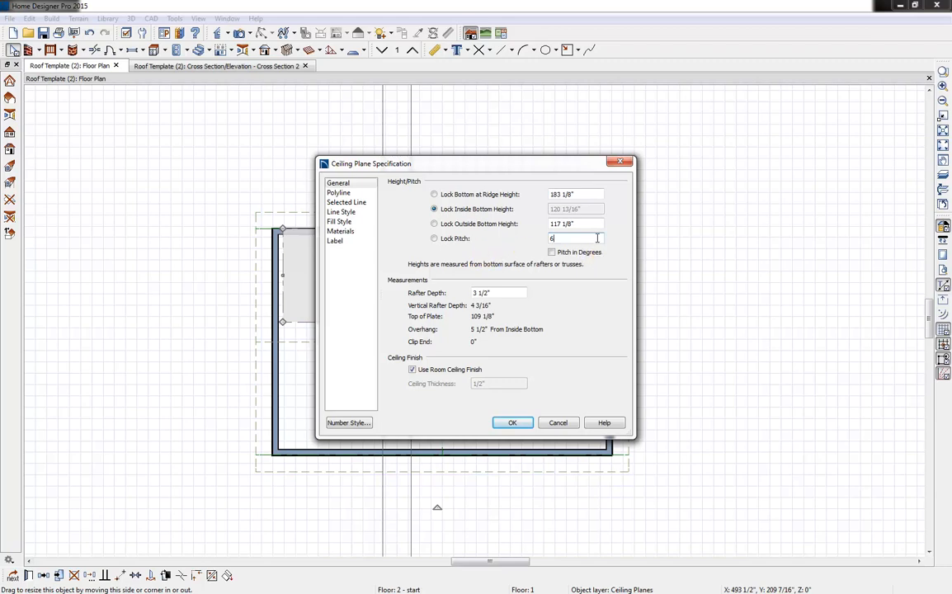
left_click_drag(598, 239, 522, 247)
type("4")
left_click(512, 422)
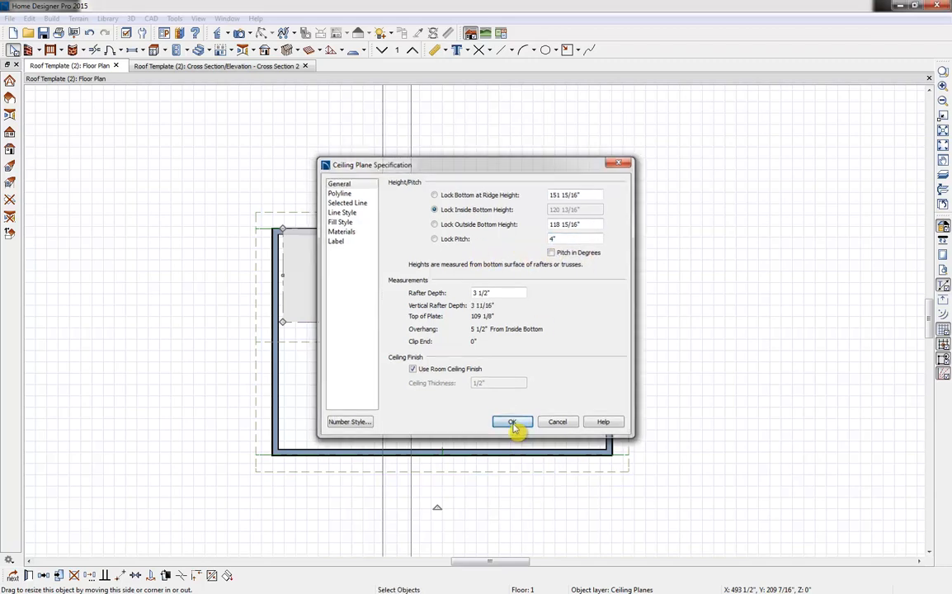
- Stretch the ceiling plane to about 29'-0 1/2" wide between the side walls and 10' deep up to the ridge line
left_click_drag(593, 280, 607, 276)
left_click_drag(283, 275, 277, 276)
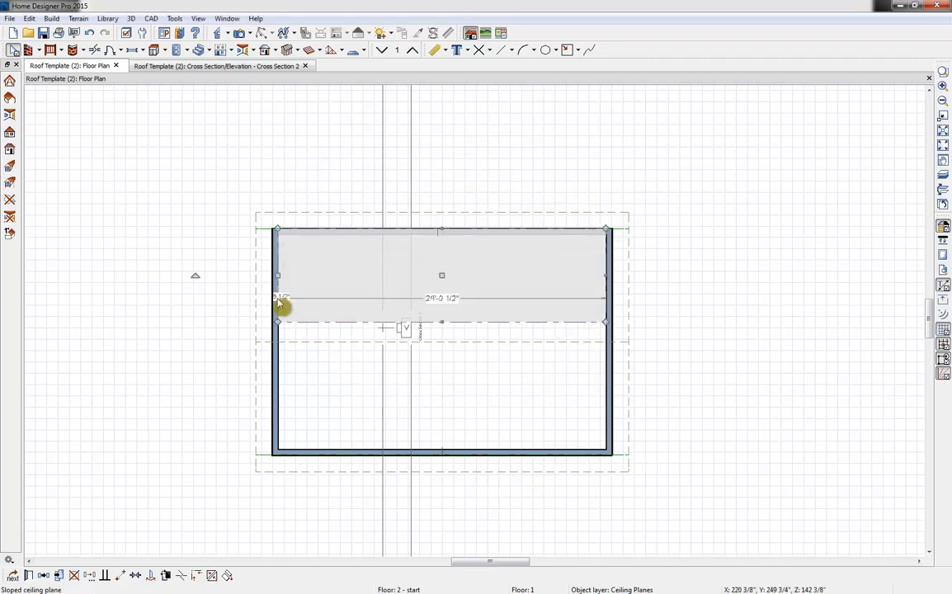
left_click_drag(442, 320, 446, 341)
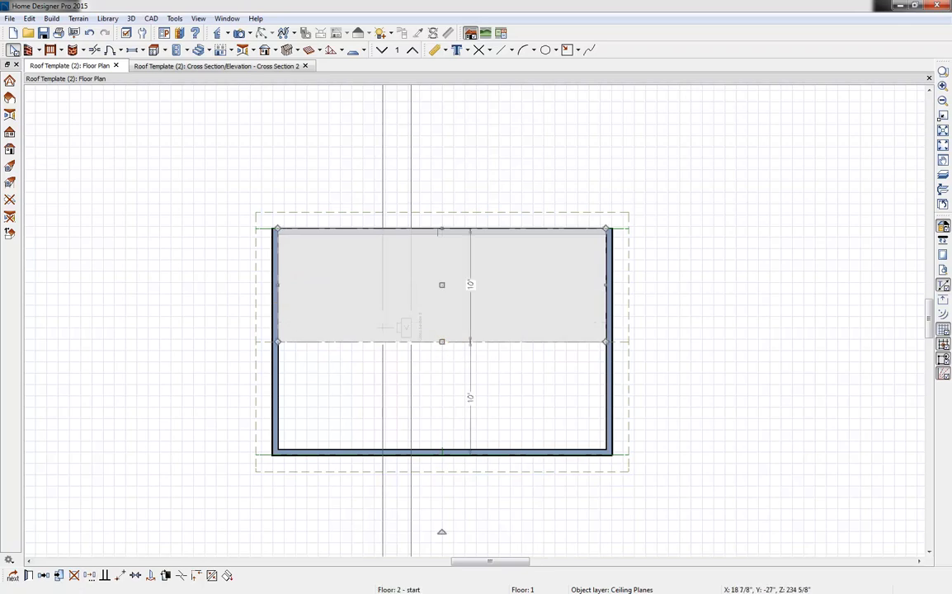
- Reflect a copy of the ceiling plane about the ridge to cover the lower half of the room
left_click(44, 580)
left_click(45, 580)
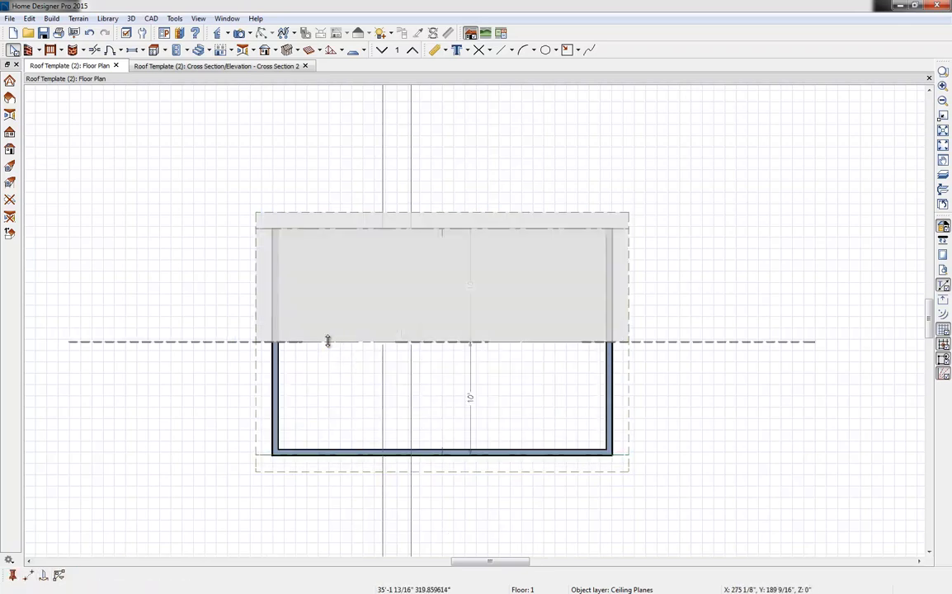
left_click(327, 341)
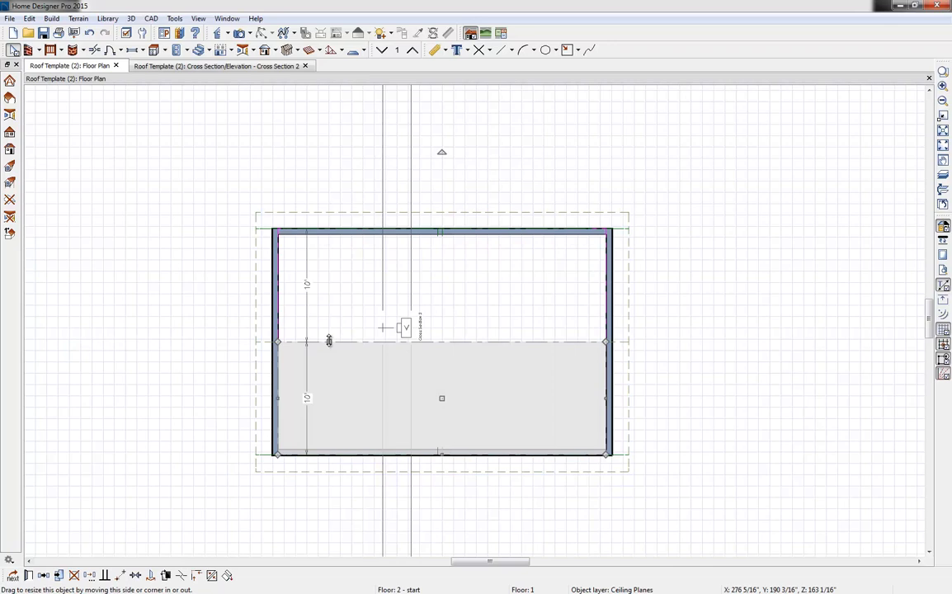
left_click_drag(329, 341, 323, 342)
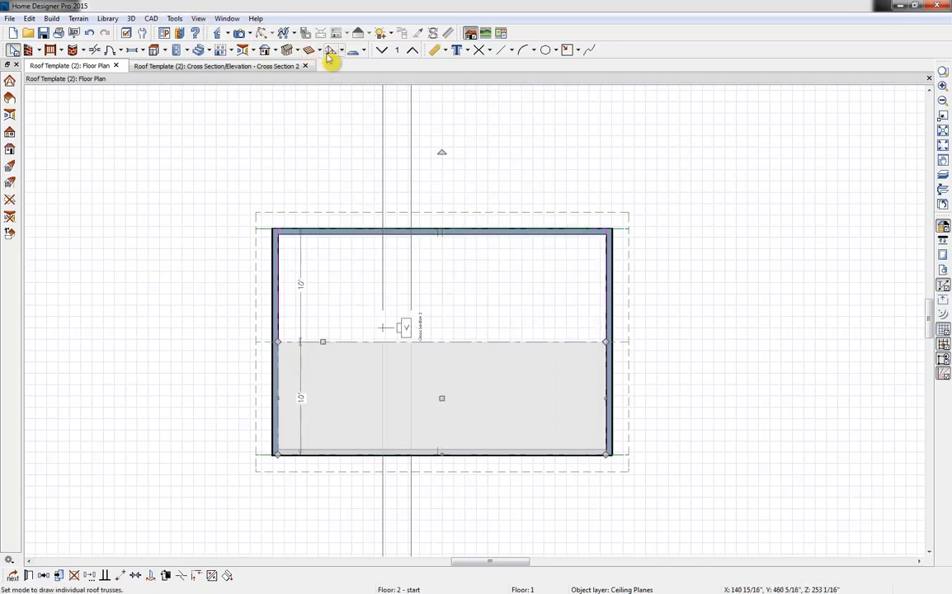
- Turn off Ceiling Over This Room in the structure settings of the room under the ceiling planes
left_click(328, 52)
double_click(504, 313)
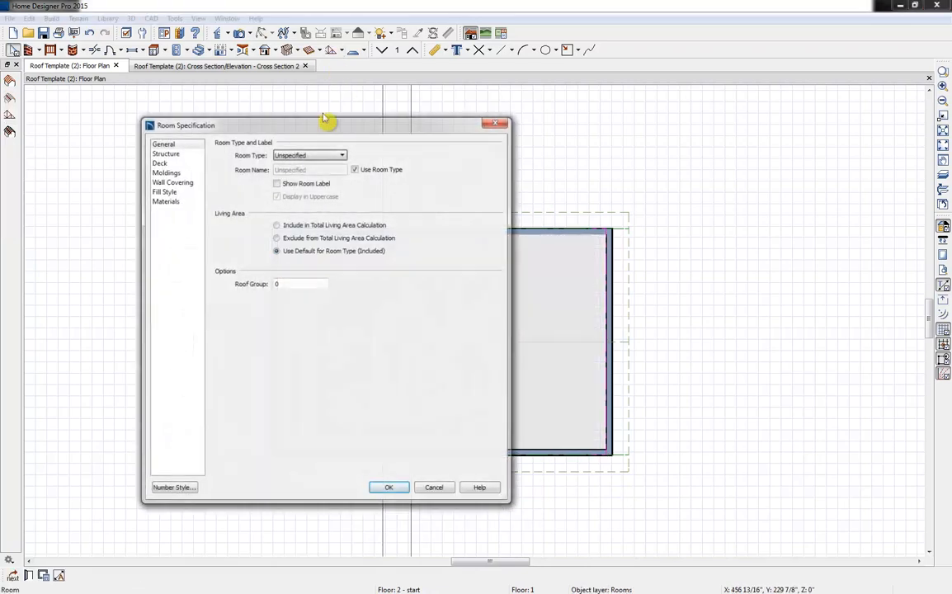
left_click(178, 155)
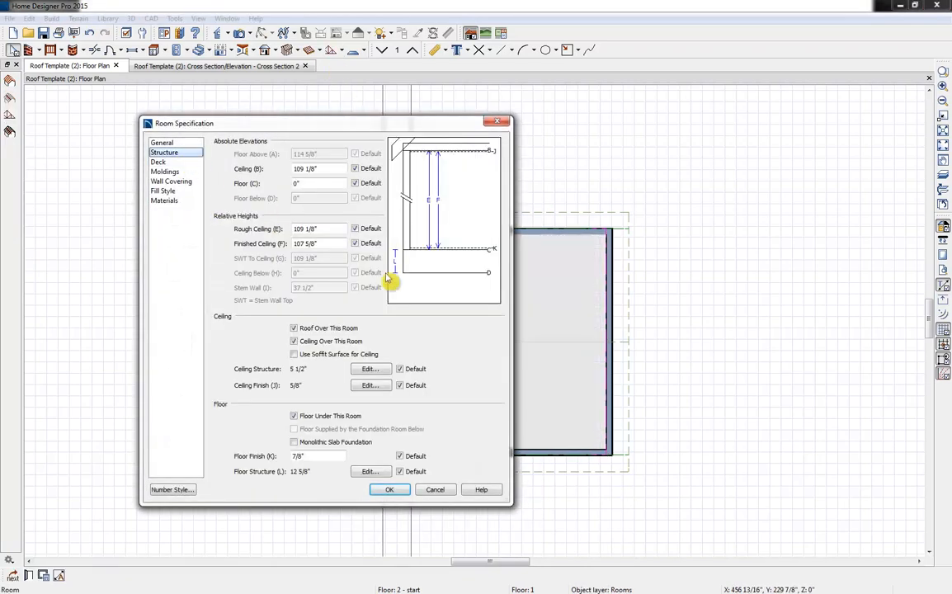
left_click(328, 341)
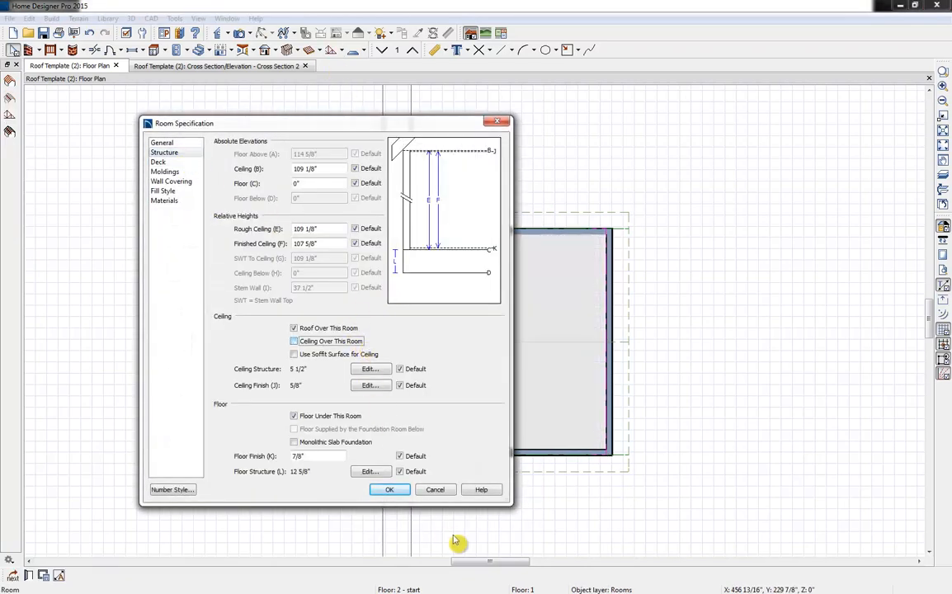
left_click(391, 491)
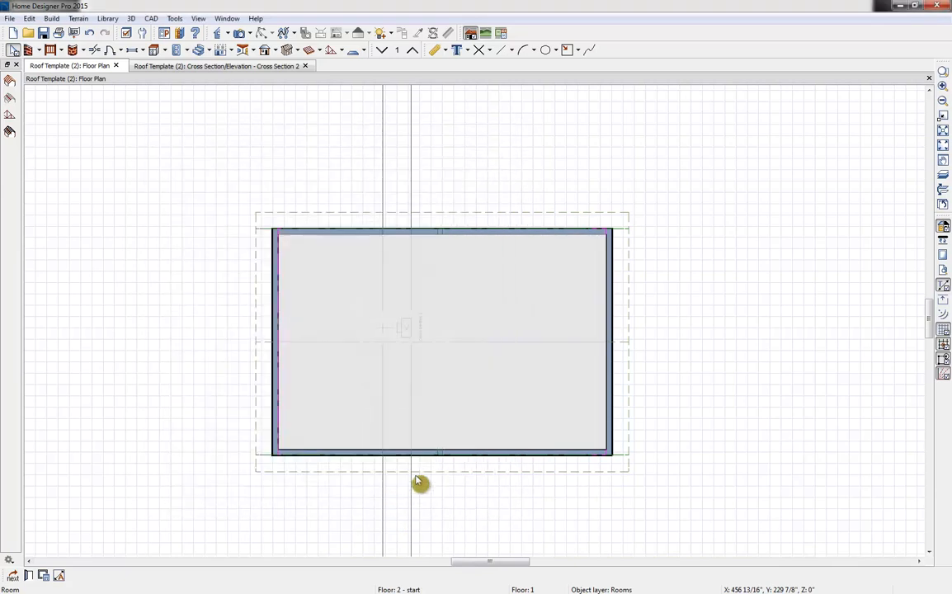
- Draw a roof truss across the building from eave to eave at the section camera and show it in Cross Section 2
left_click(332, 50)
left_click_drag(398, 215, 389, 438)
key("space")
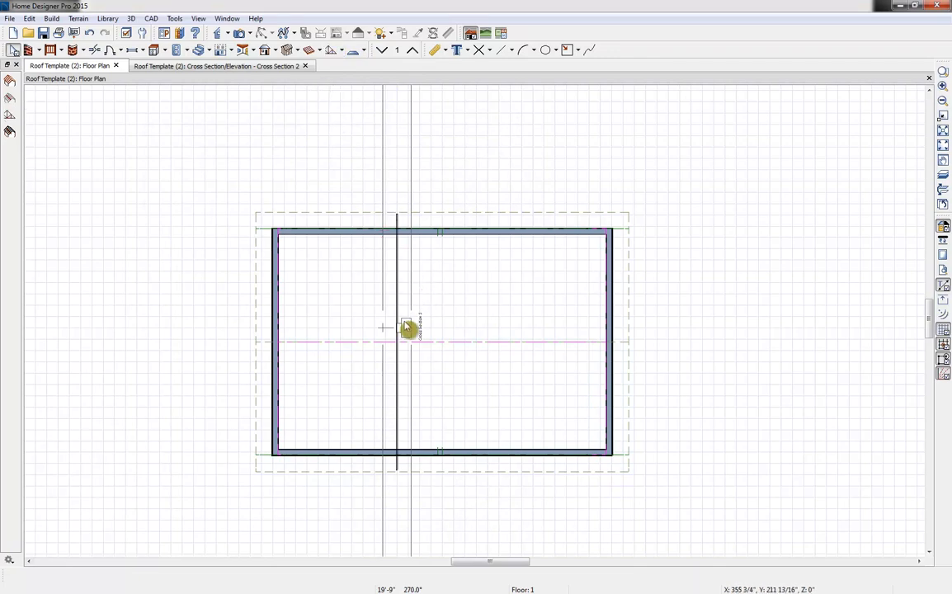
key("ctrl+Tab")
scroll(433, 227, "down", 1)
middle_click_drag(431, 223, 418, 308)
scroll(418, 308, "up", 1)
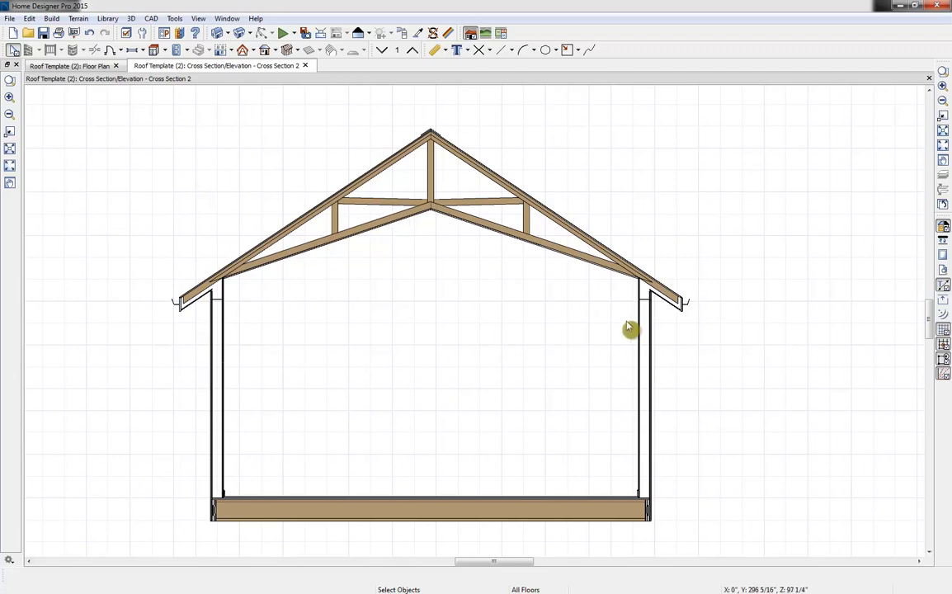
- Pull the truss's bottom edge down below the sloped ceiling planes and move it back up to them
left_click(413, 221)
left_click_drag(430, 265, 429, 341)
left_click(655, 197)
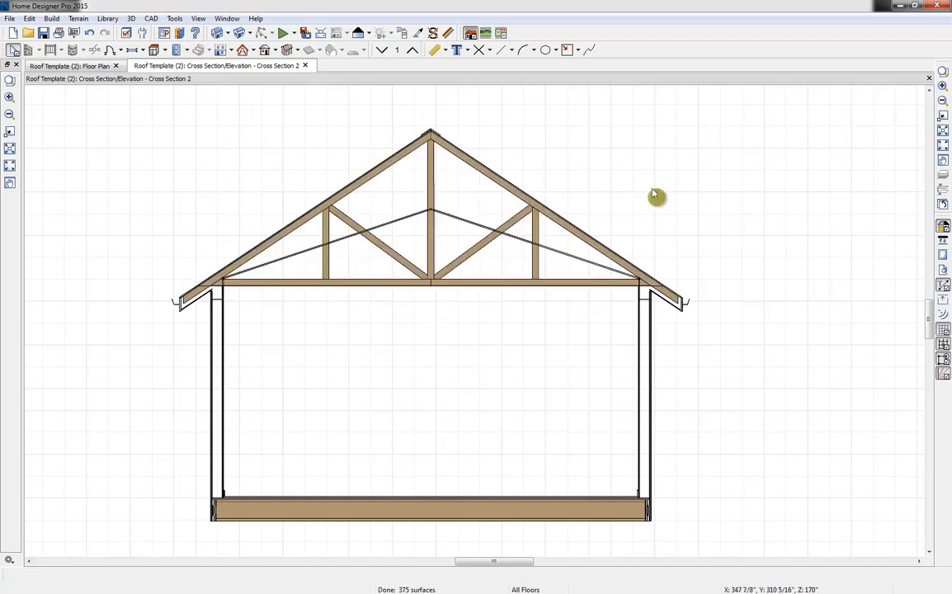
left_click(430, 294)
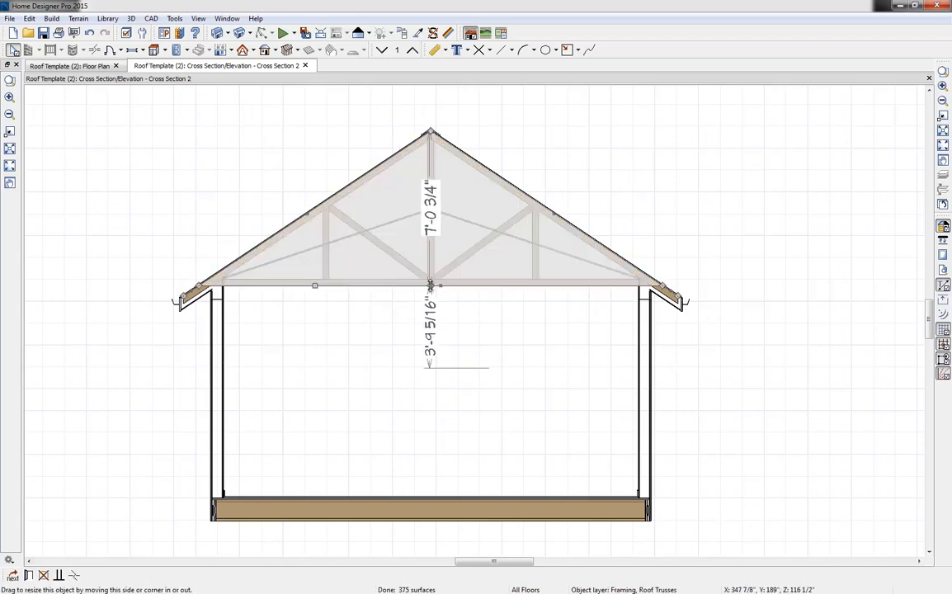
left_click_drag(430, 283, 429, 207)
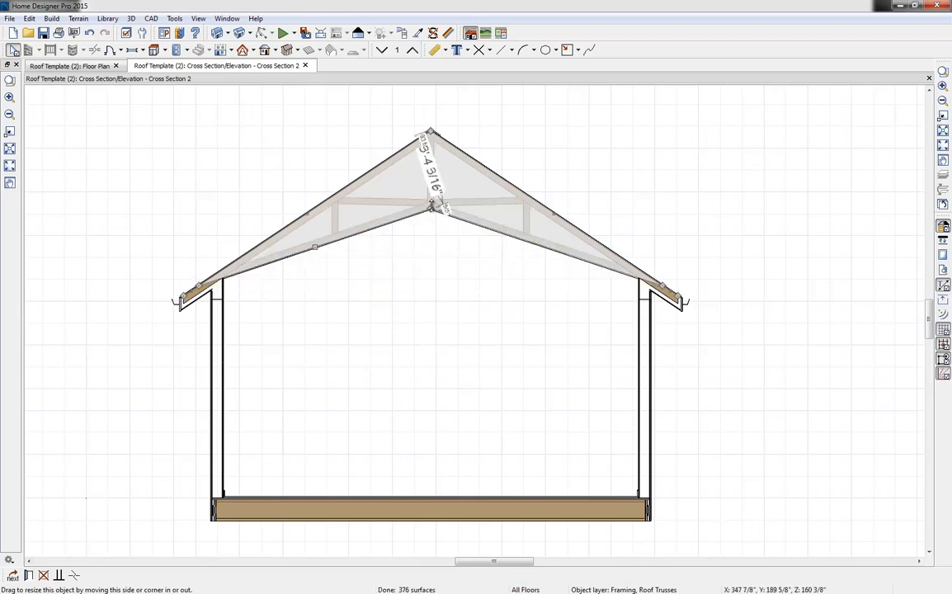
left_click(670, 180)
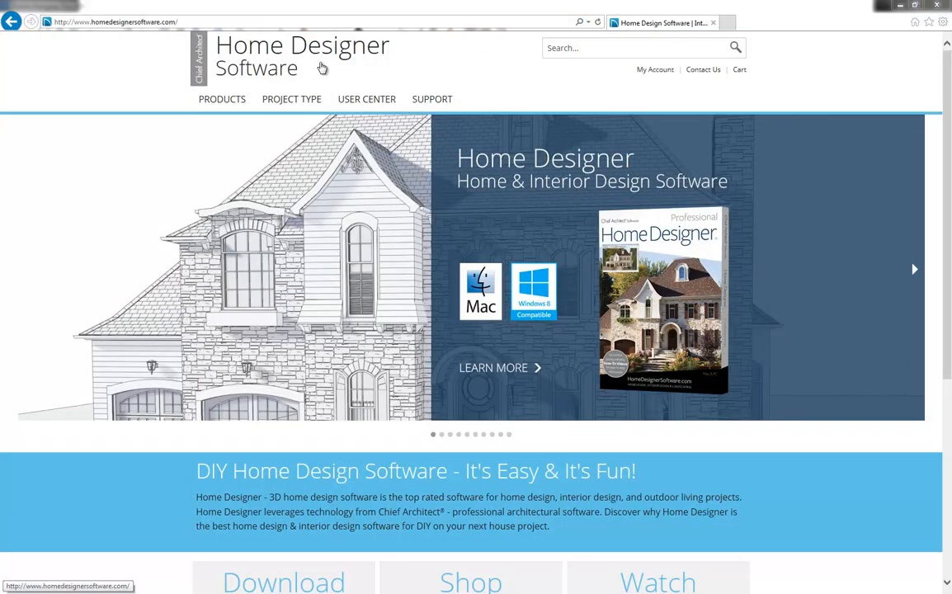
- Switch to the Home Designer Software website in the browser and examine the Product Chooser's comparison tables
mouse_move(223, 121)
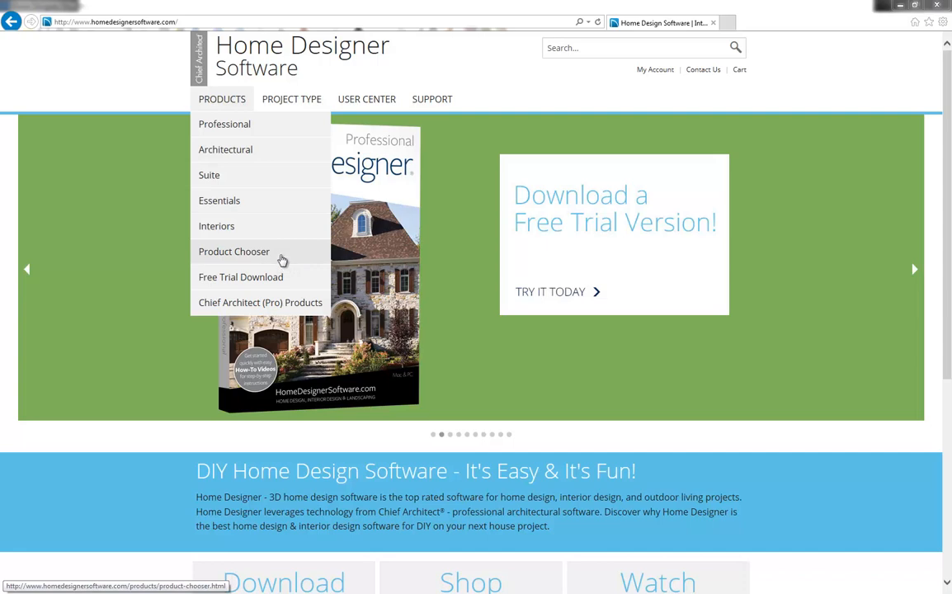
left_click(282, 261)
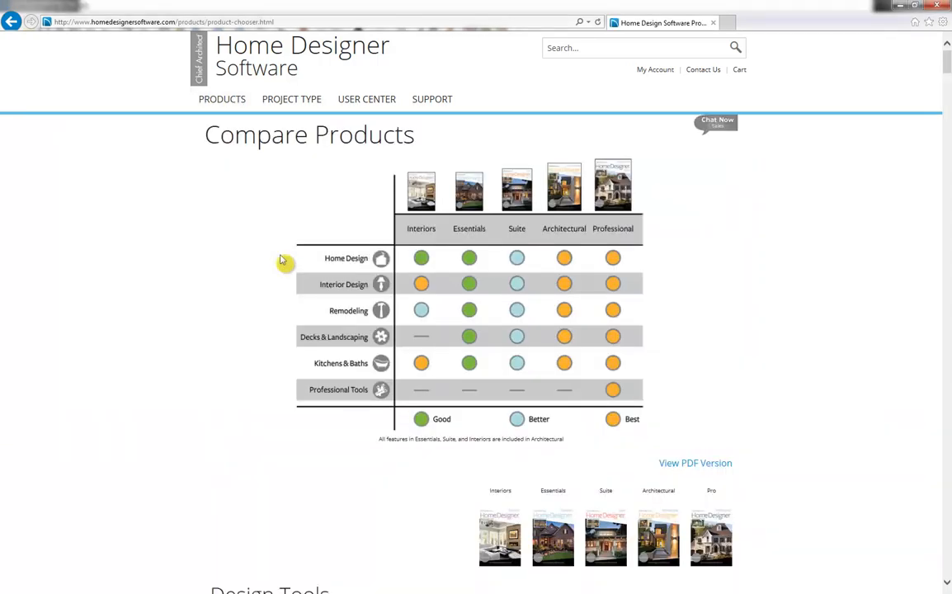
scroll(289, 287, "down", 4)
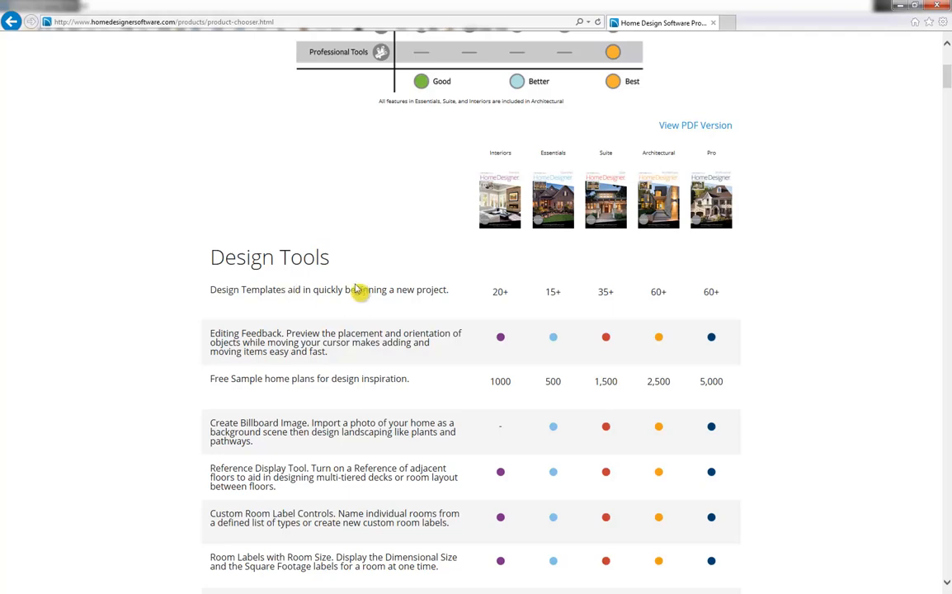
scroll(376, 248, "up", 4)
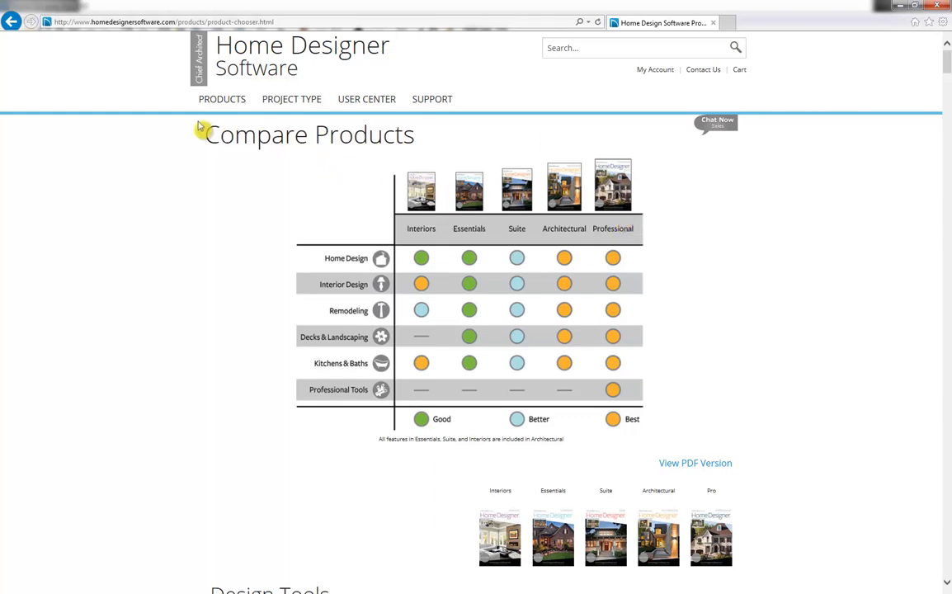
- Open the Free Trial Download page and check which products are offered as trial versions
mouse_move(285, 103)
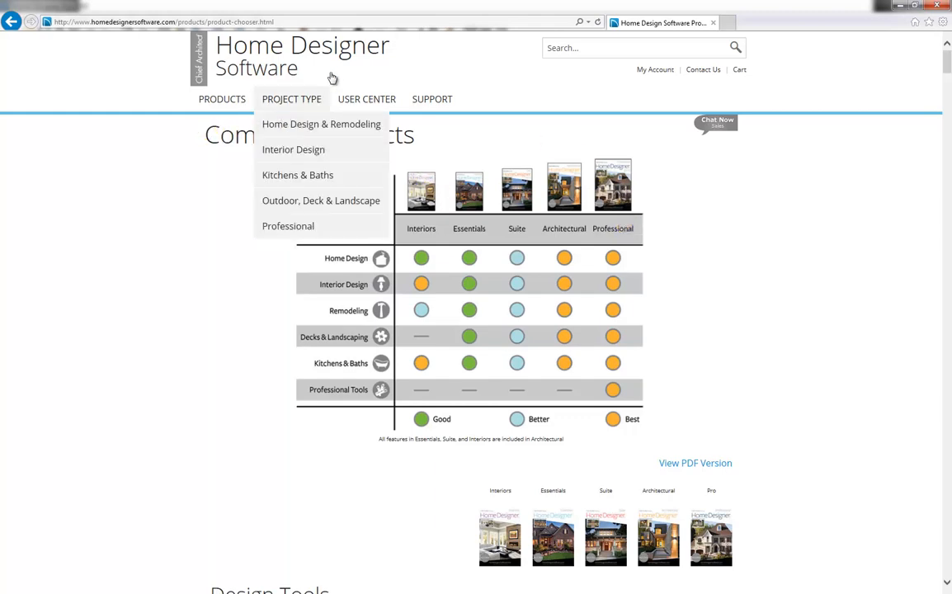
mouse_move(236, 99)
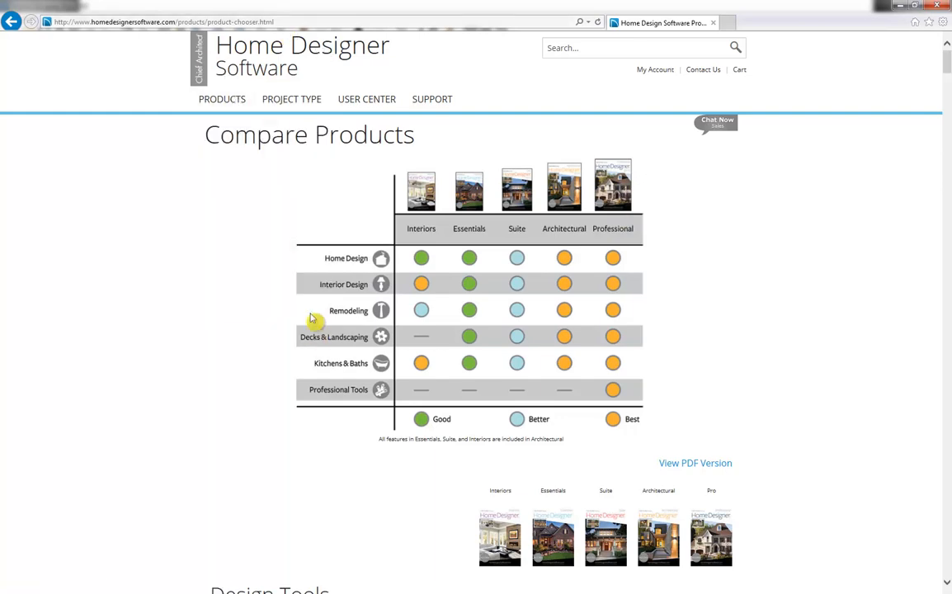
left_click(279, 279)
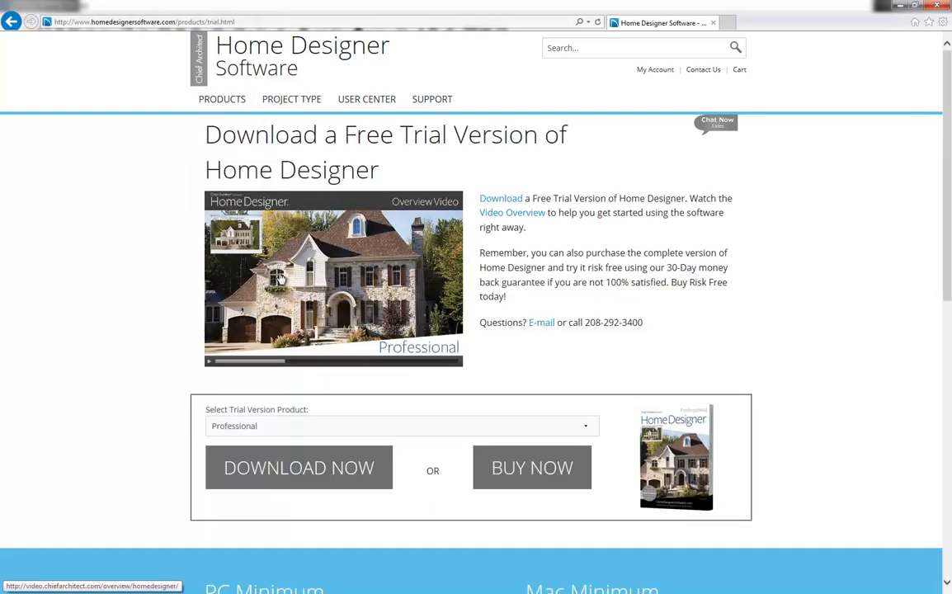
left_click(388, 429)
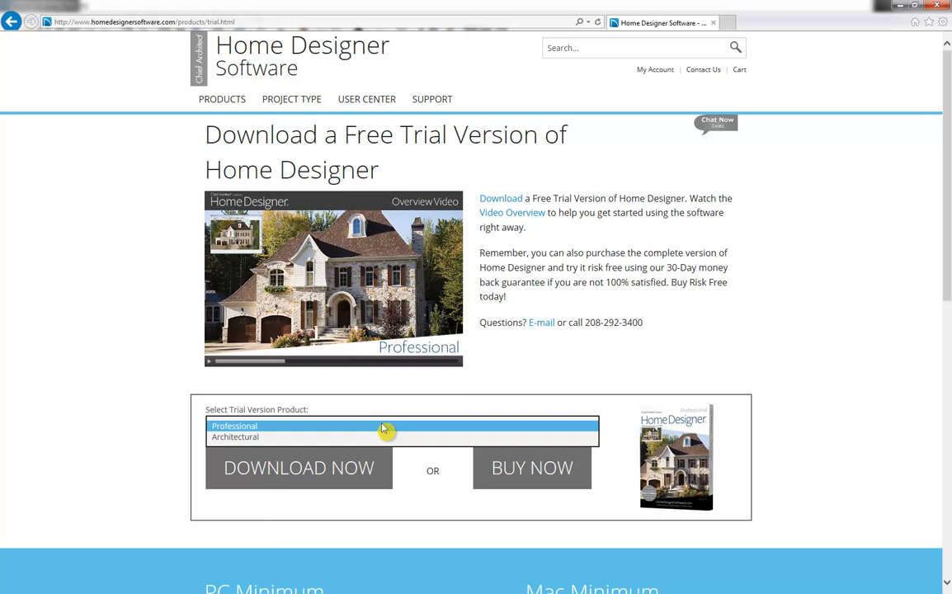
left_click(650, 243)
- View the user center's Training Videos page, go back, and open the Samples Gallery
mouse_move(302, 110)
mouse_move(363, 92)
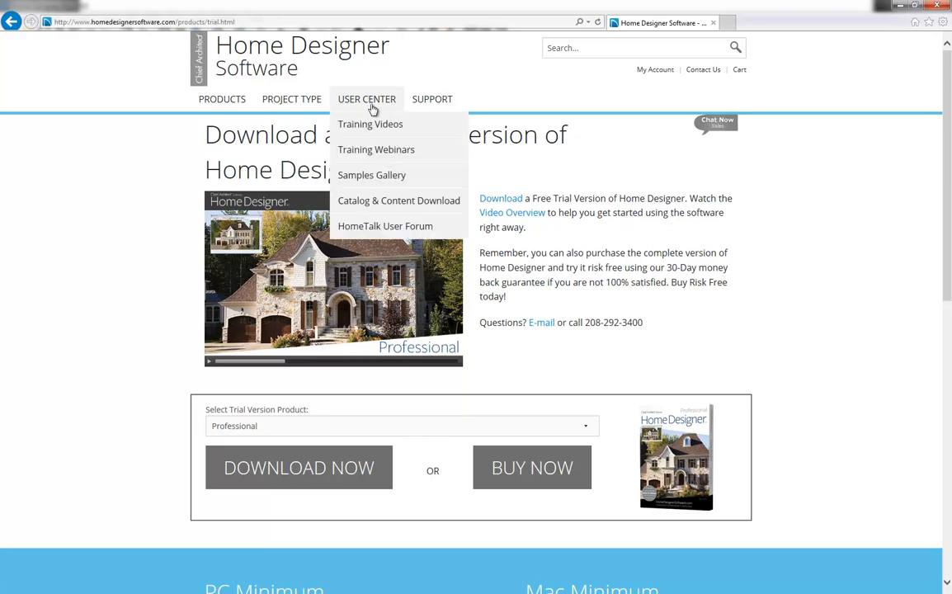
left_click(426, 129)
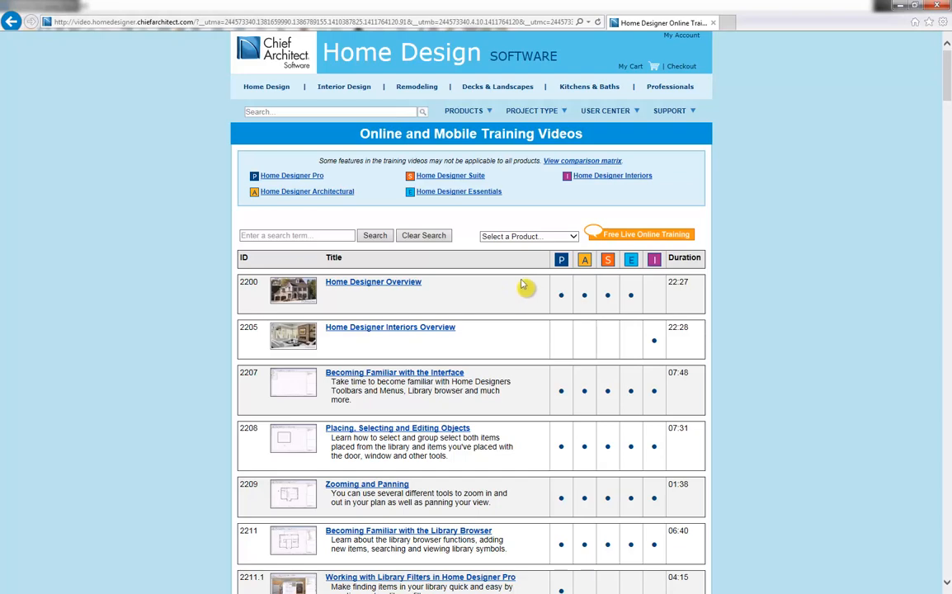
left_click(12, 23)
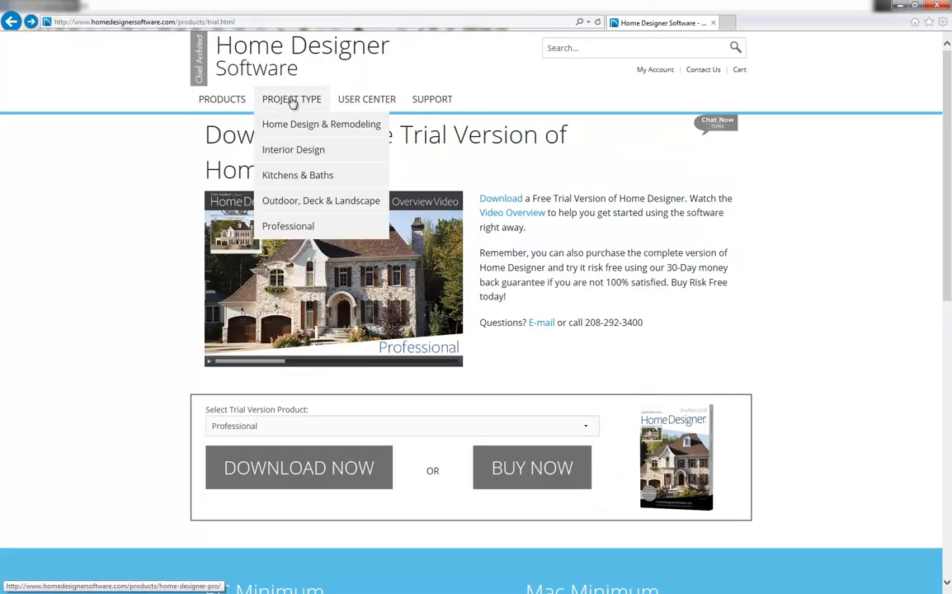
mouse_move(351, 101)
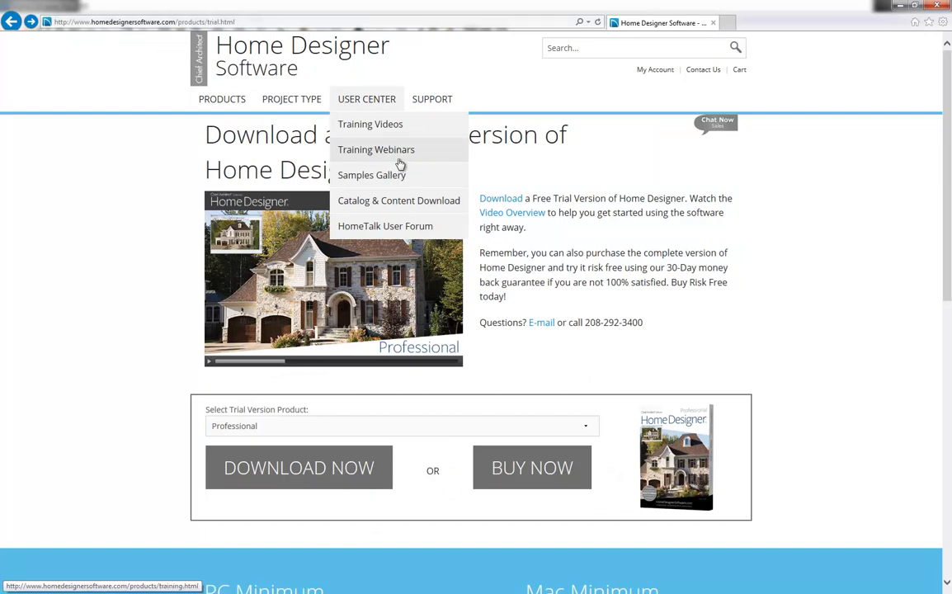
left_click(437, 175)
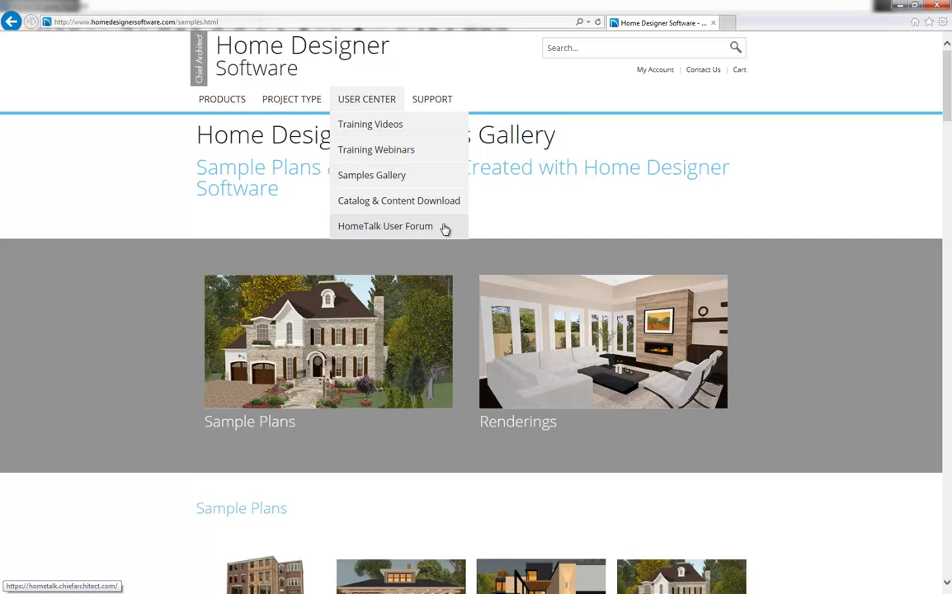
- Open the Knowledge Base from the Support page and look through its Home Designer categories
left_click(434, 101)
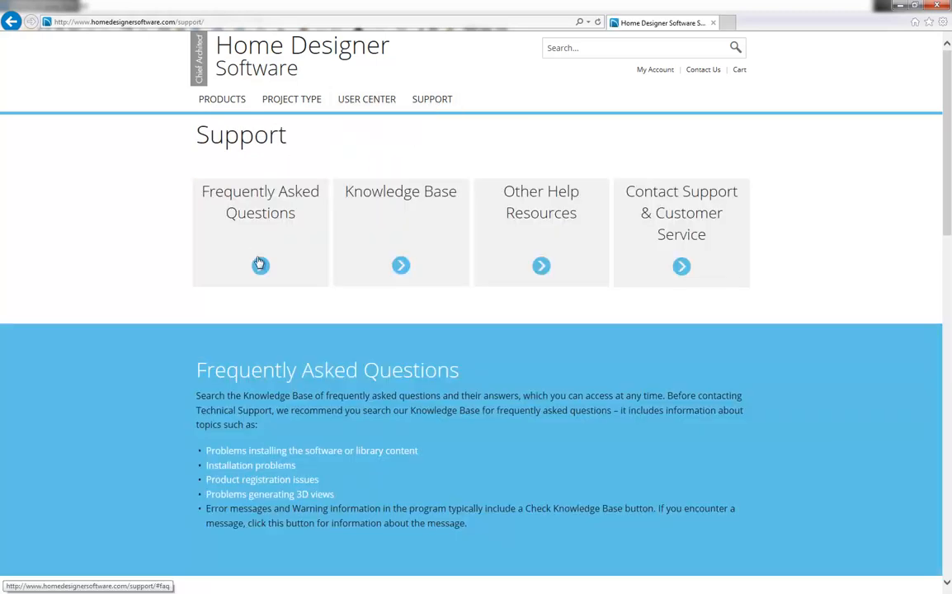
left_click(379, 231)
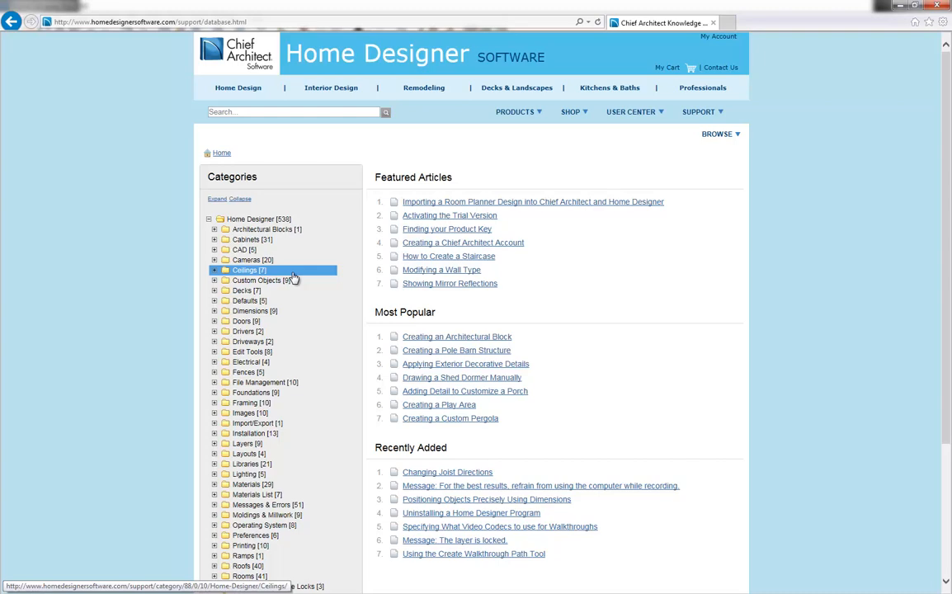
scroll(294, 279, "down", 1)
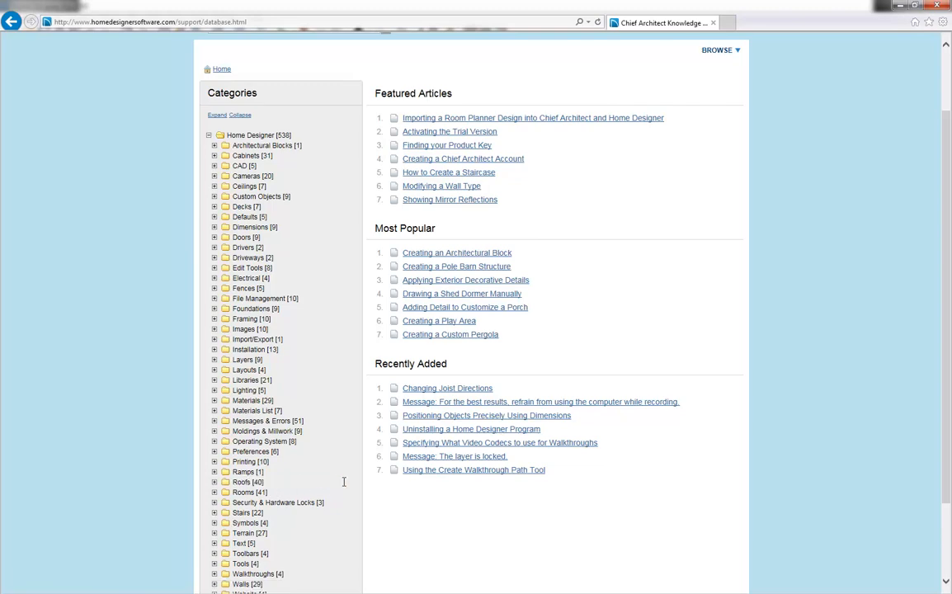
scroll(344, 482, "up", 2)
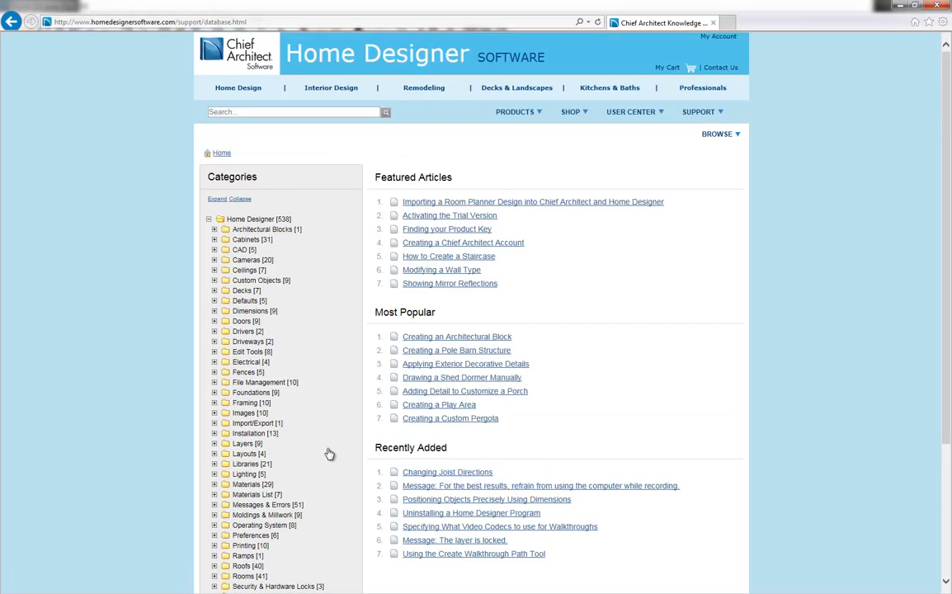
- Search the support database for "dutch colonial" and open the "Creating a Dutch Hip Roof" article
left_click(272, 113)
type("dutch")
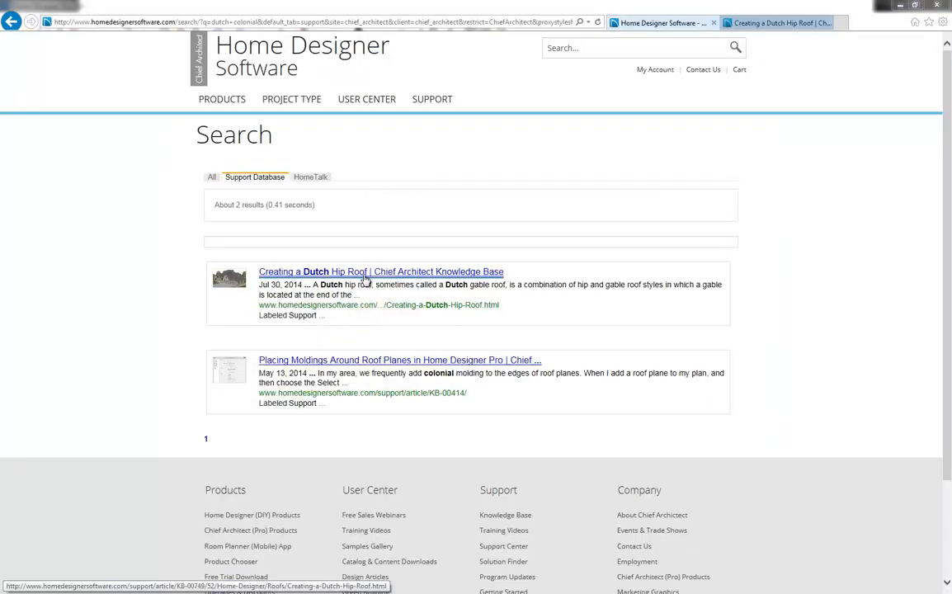
left_click(368, 277)
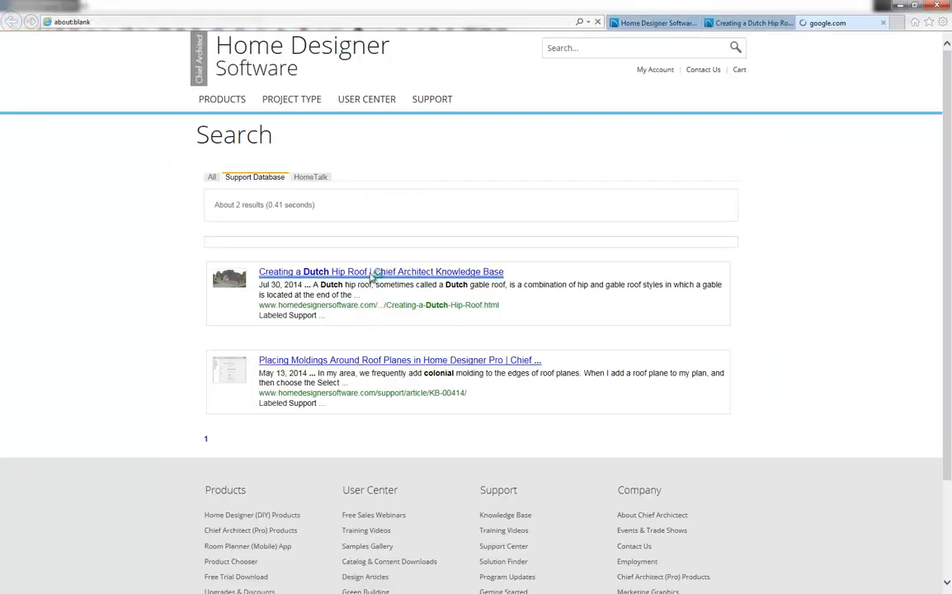